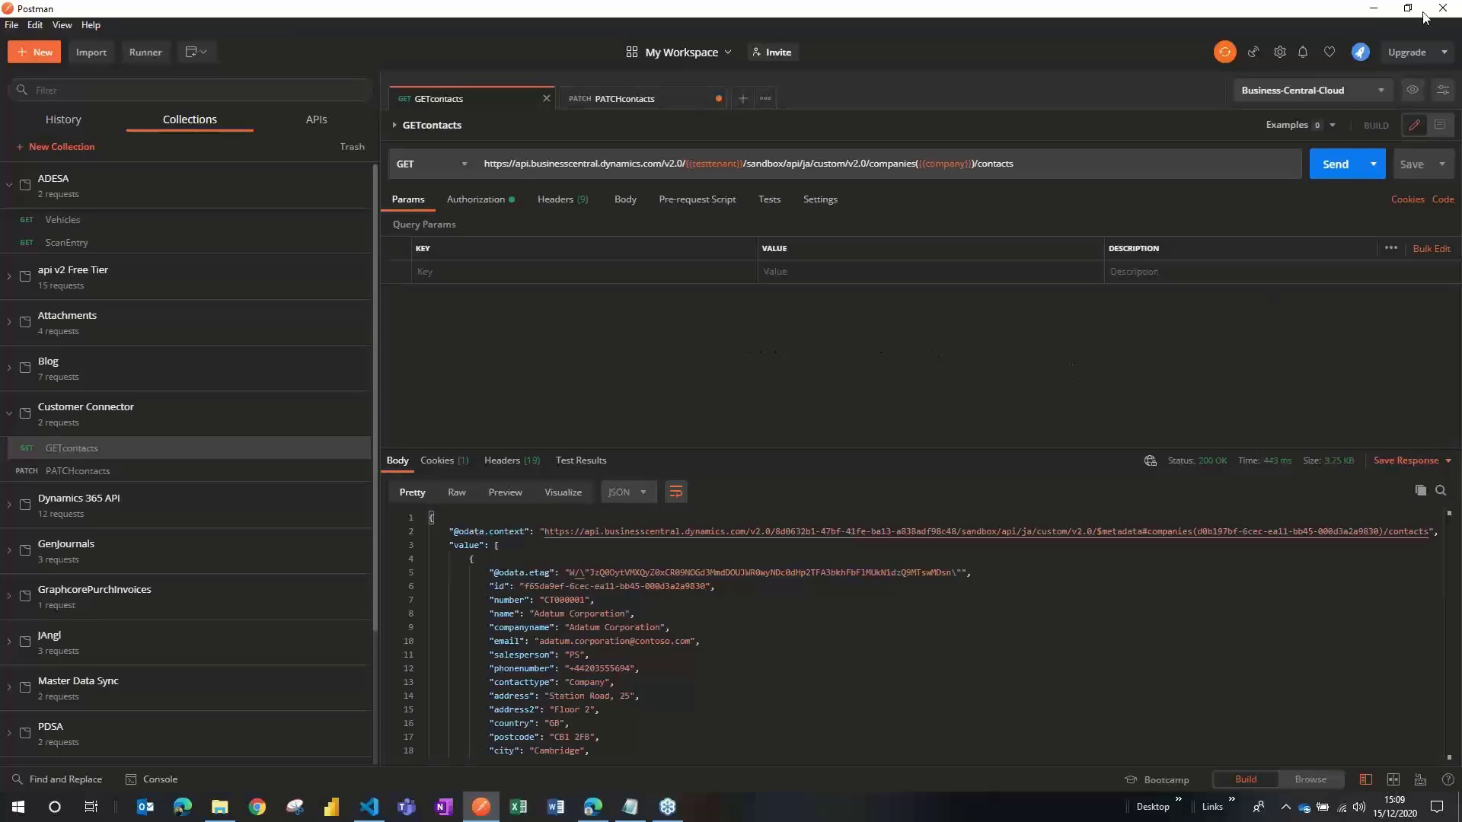
Minimize Postman and start a new custom connector from blank in Power Apps
click(1377, 9)
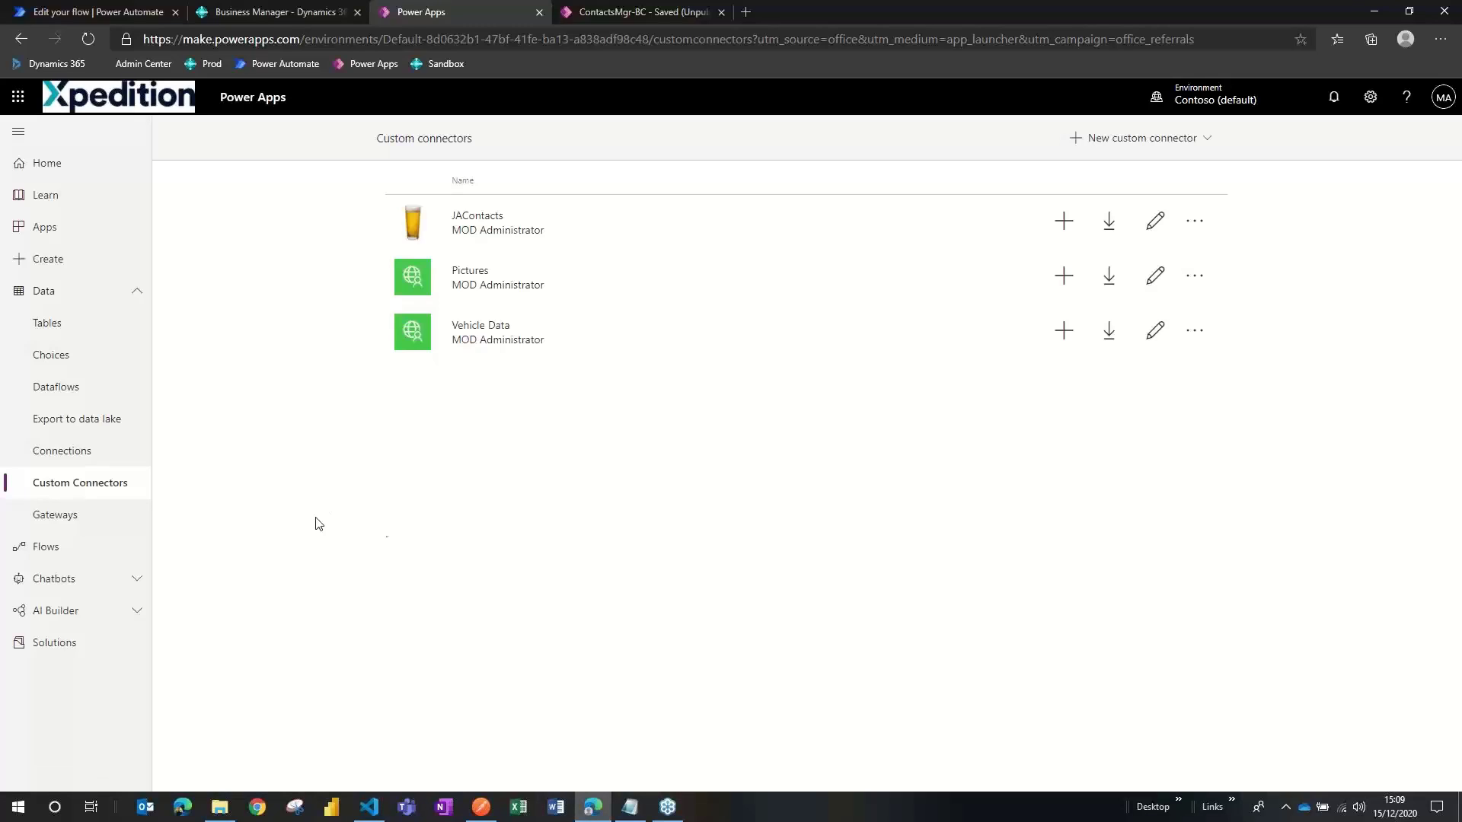
click(1128, 143)
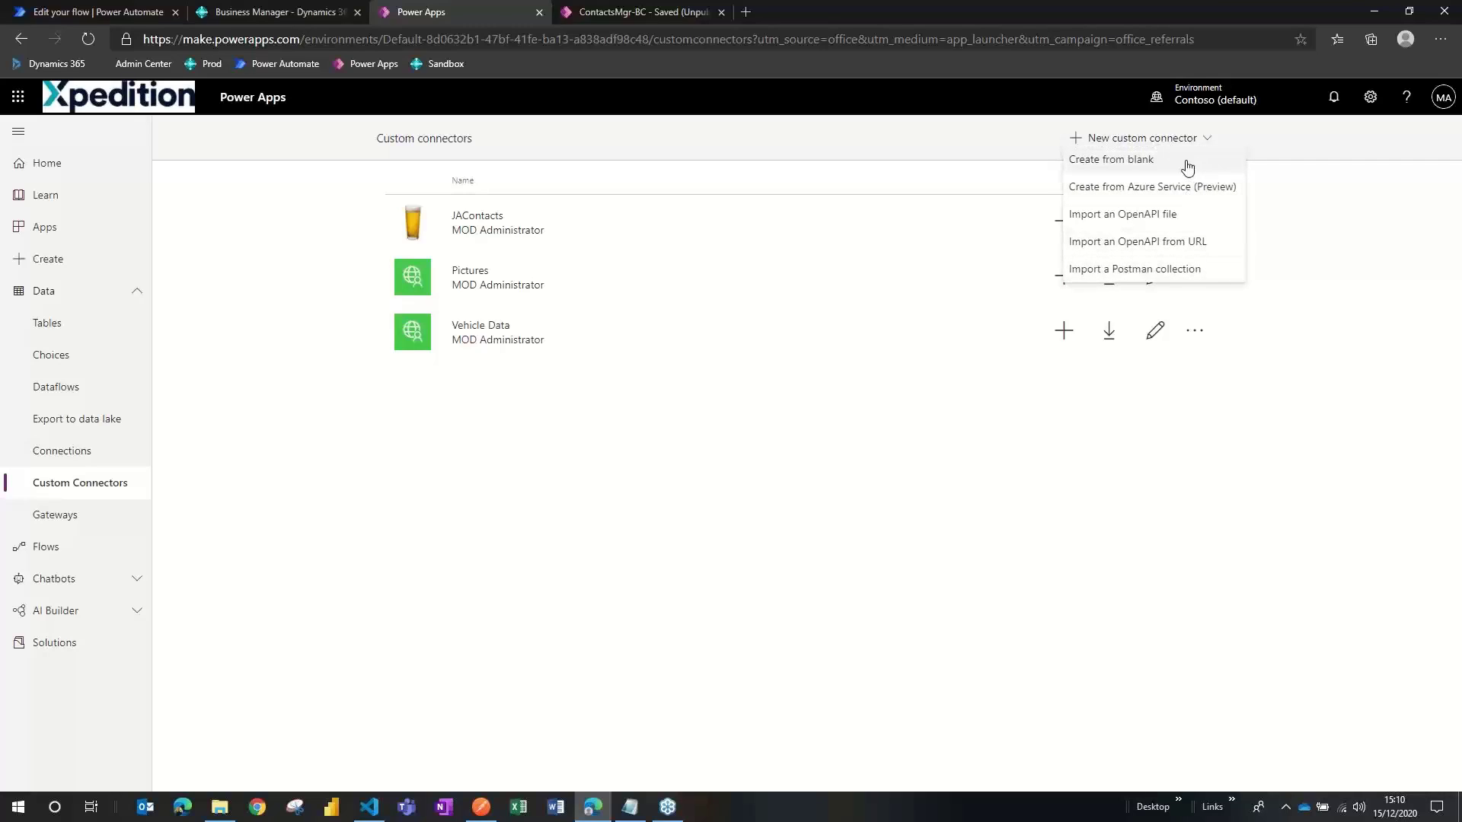
click(1148, 161)
Name the new connector 'Webinar API' and continue to its General information step
click(764, 454)
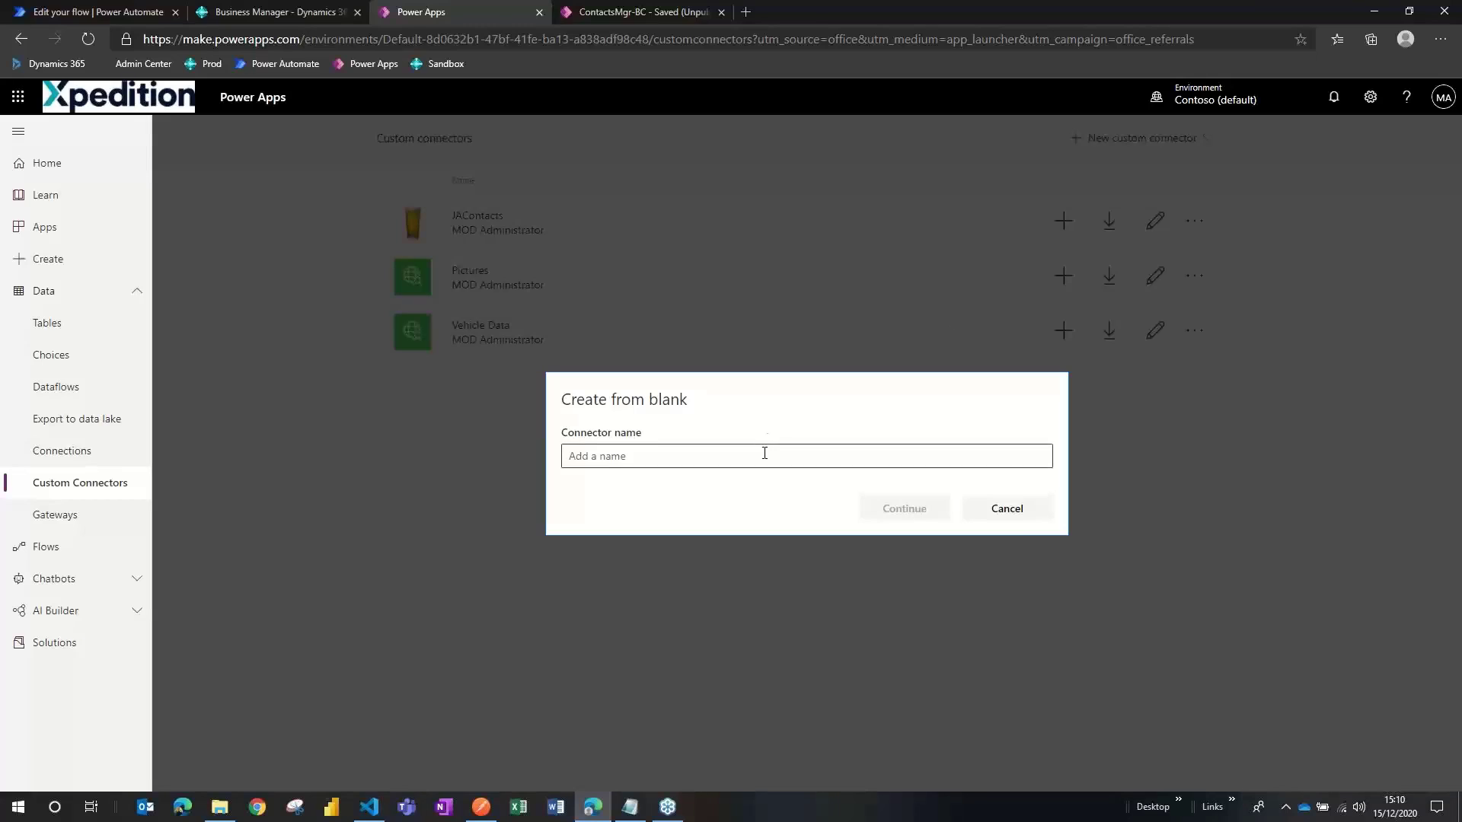
text(Web)
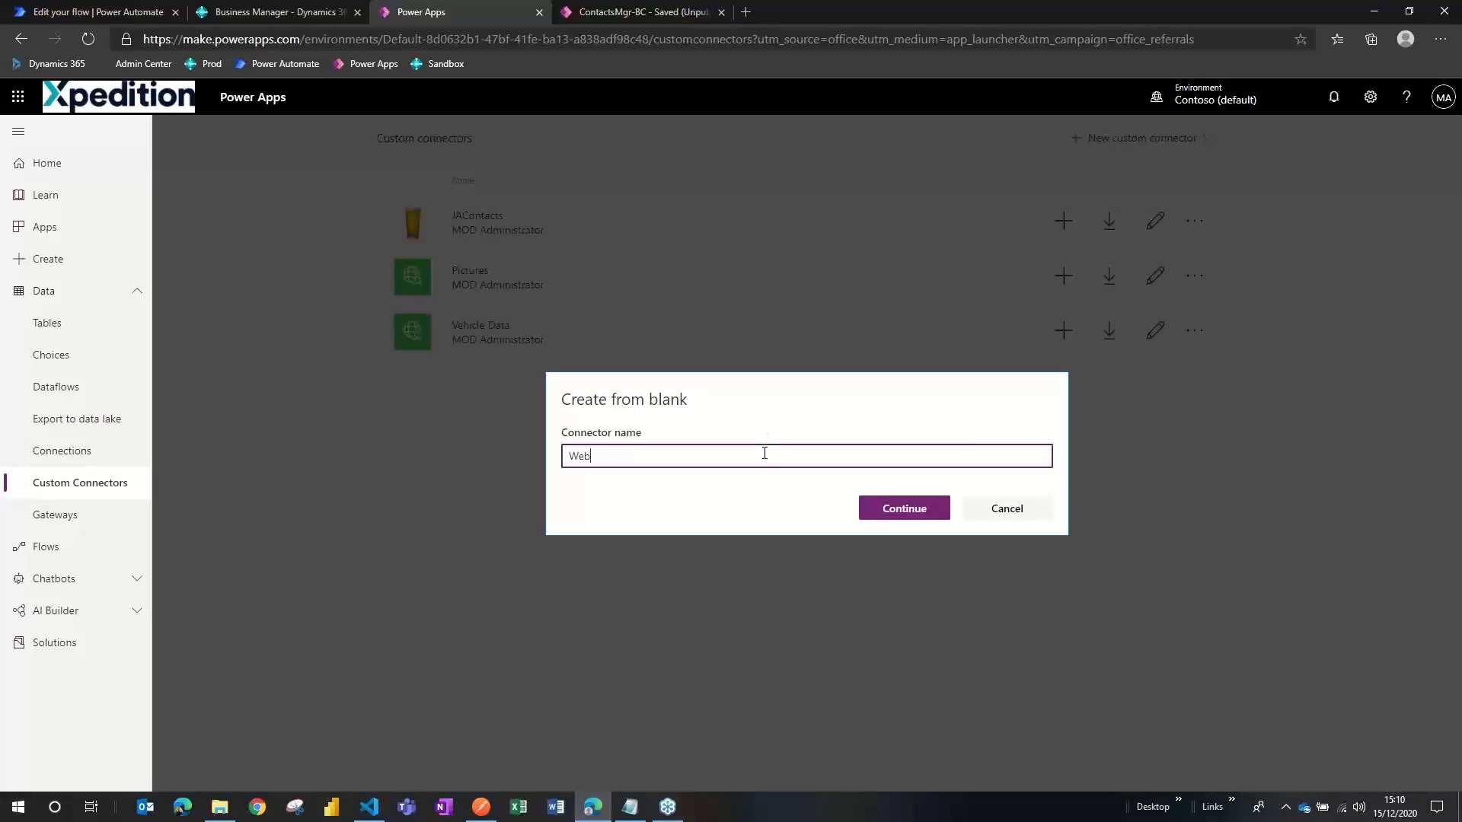
text(inar API)
key(Tab)
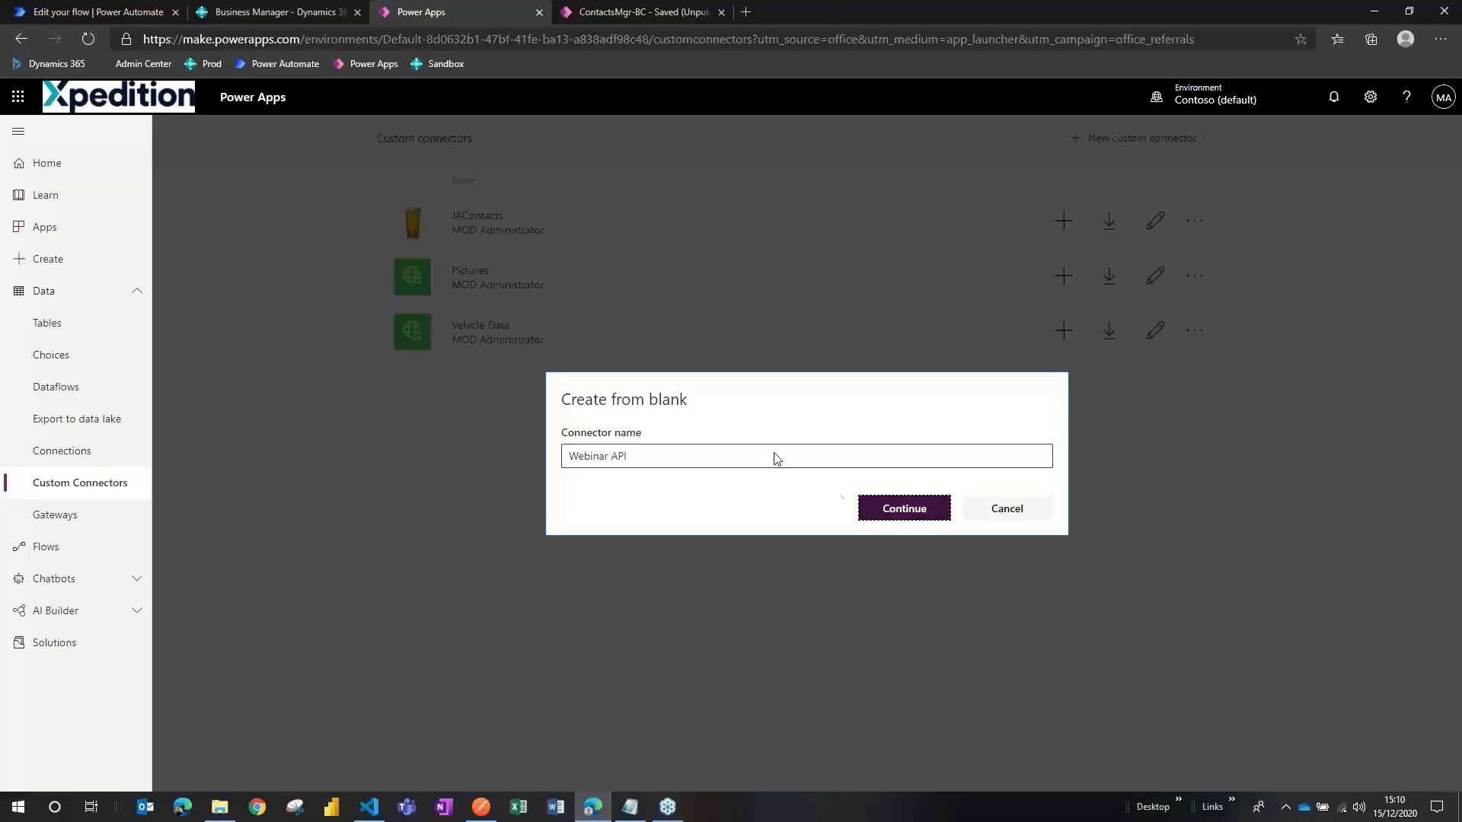
click(875, 510)
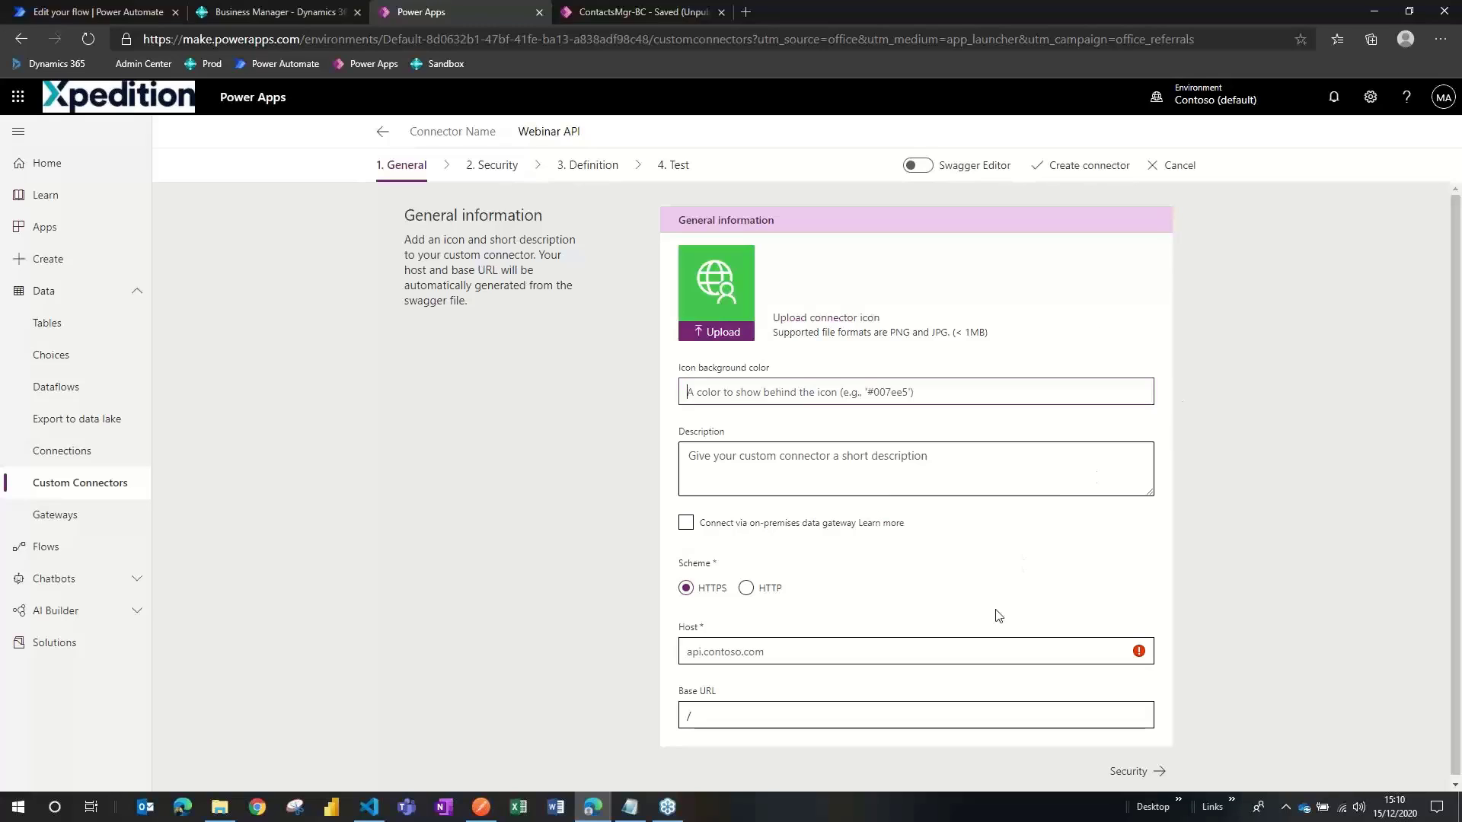
Paste api.businesscentral.dynamics.com as the connector Host, leaving the Base URL as /
click(923, 650)
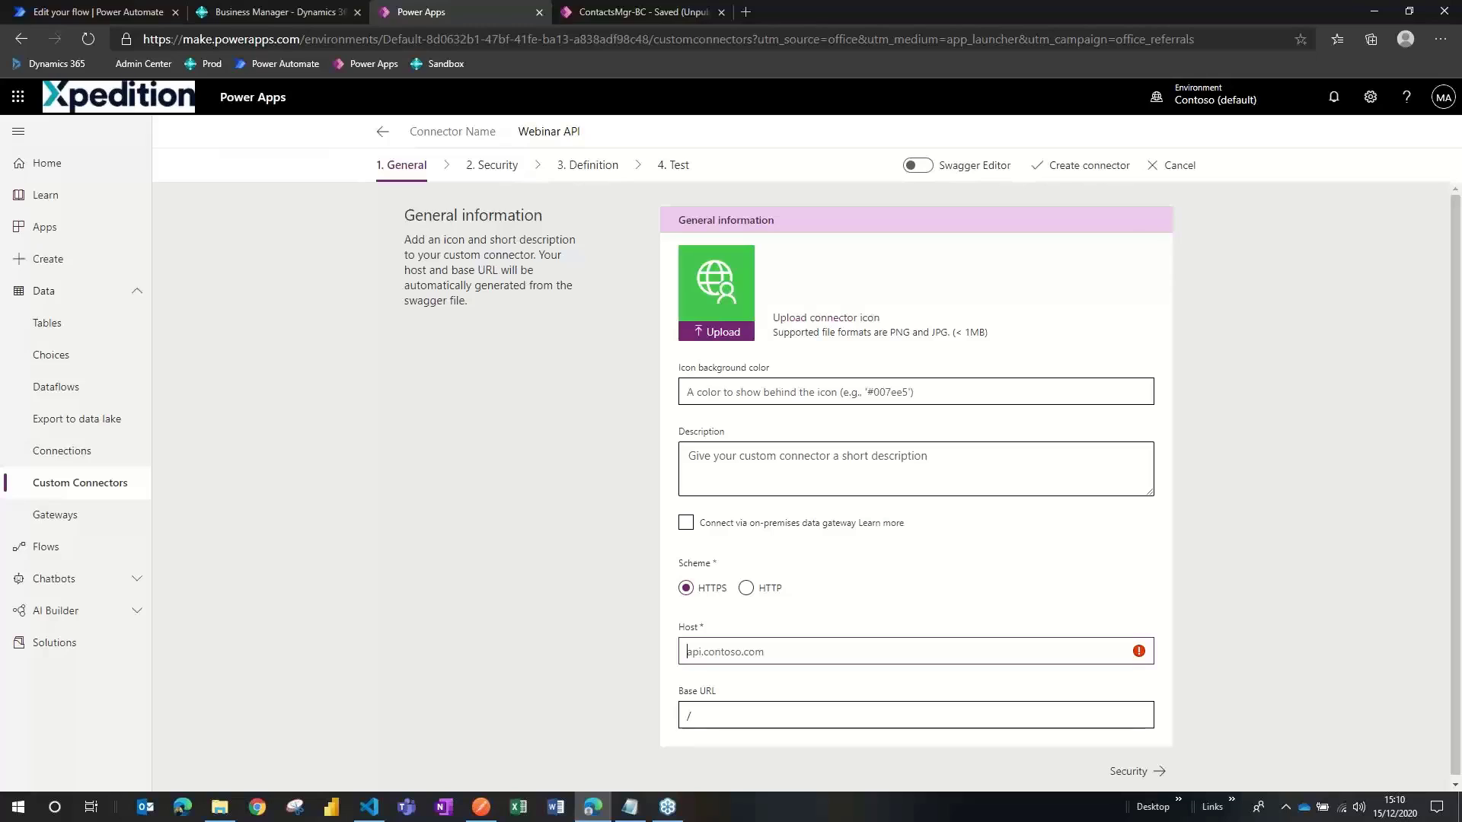
key(alt+Tab)
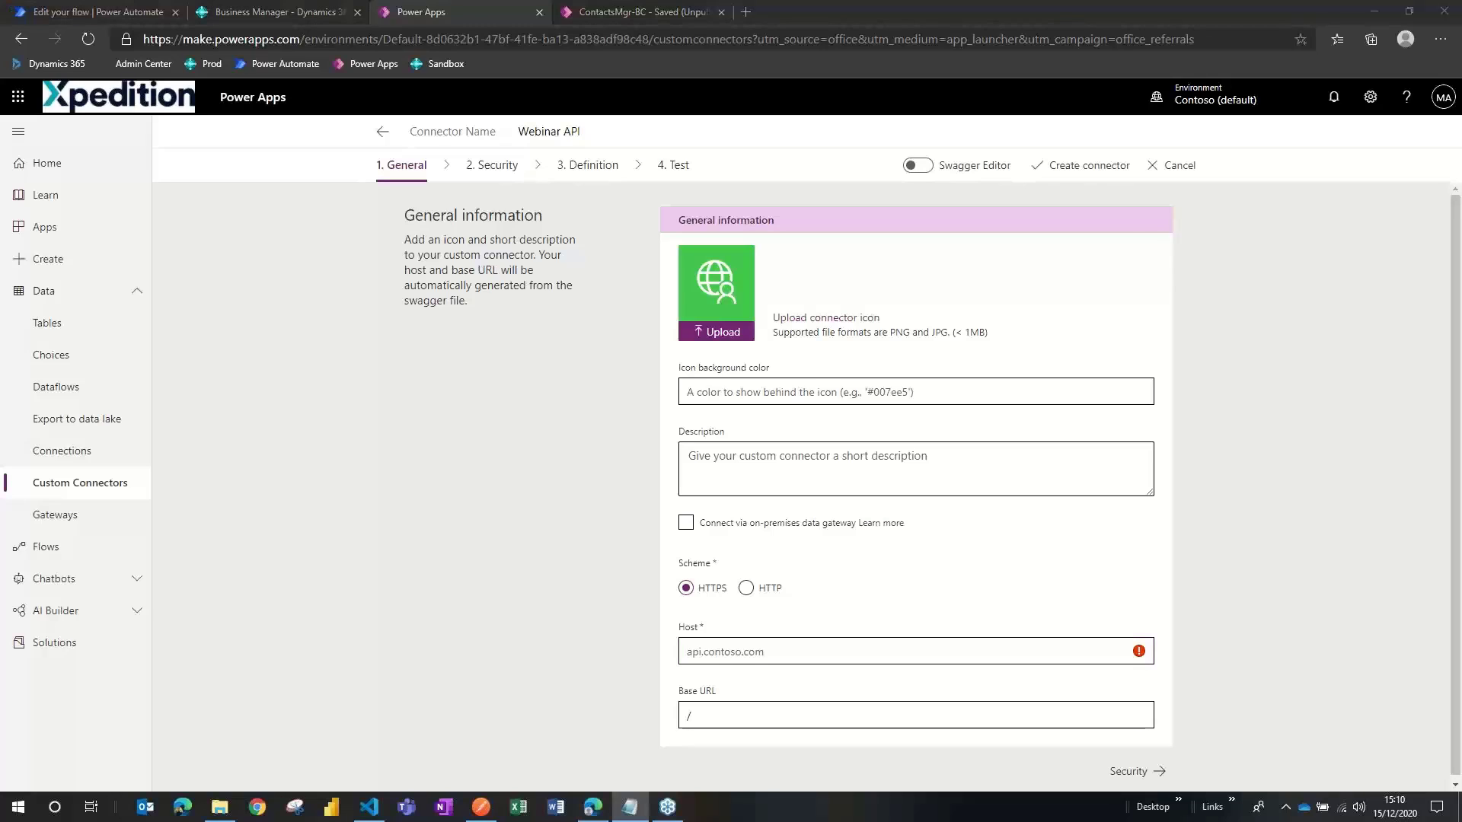
click(826, 649)
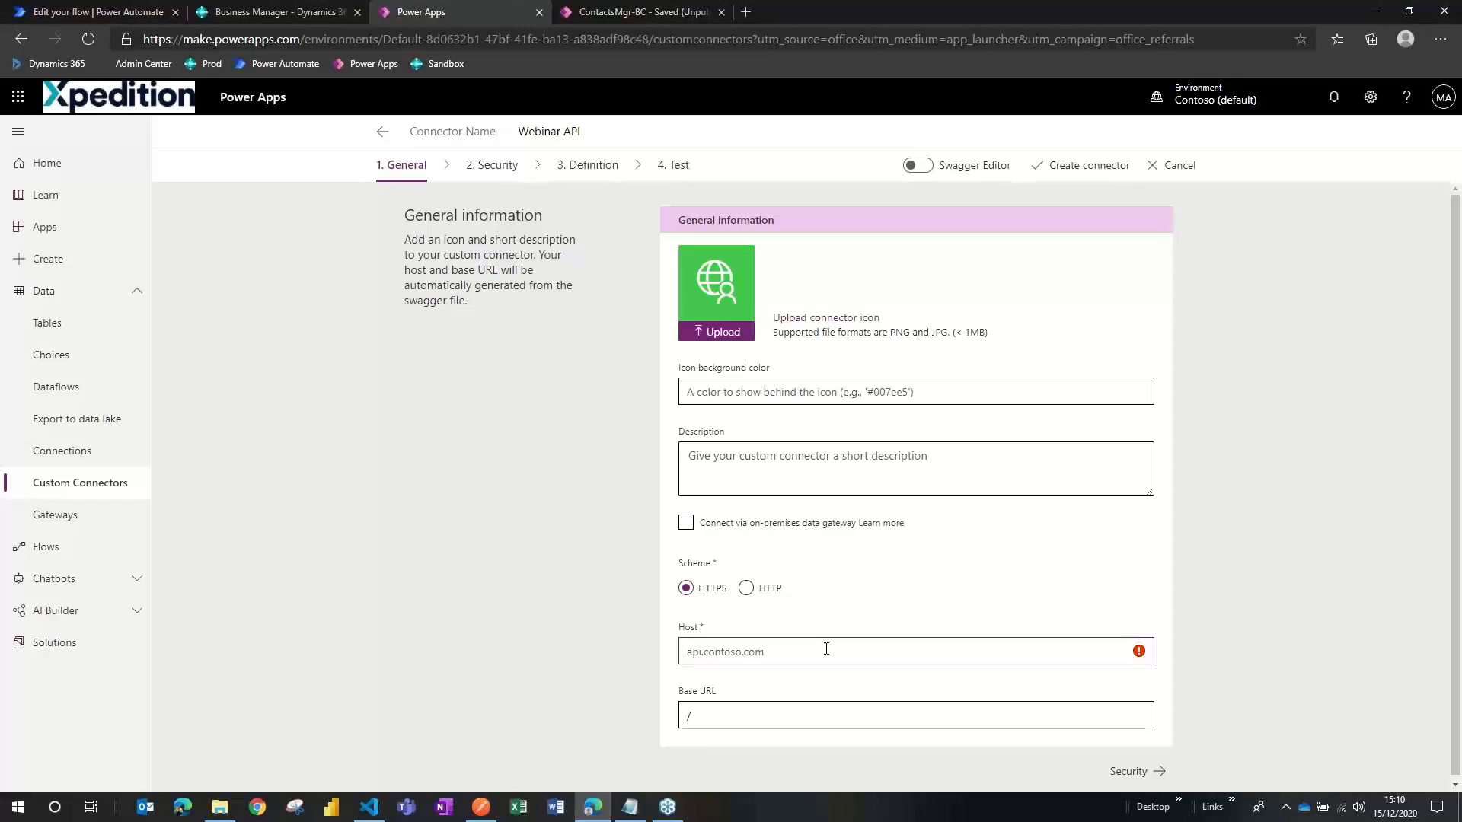
text(api.businesscentral.dynamics.com)
key(Tab)
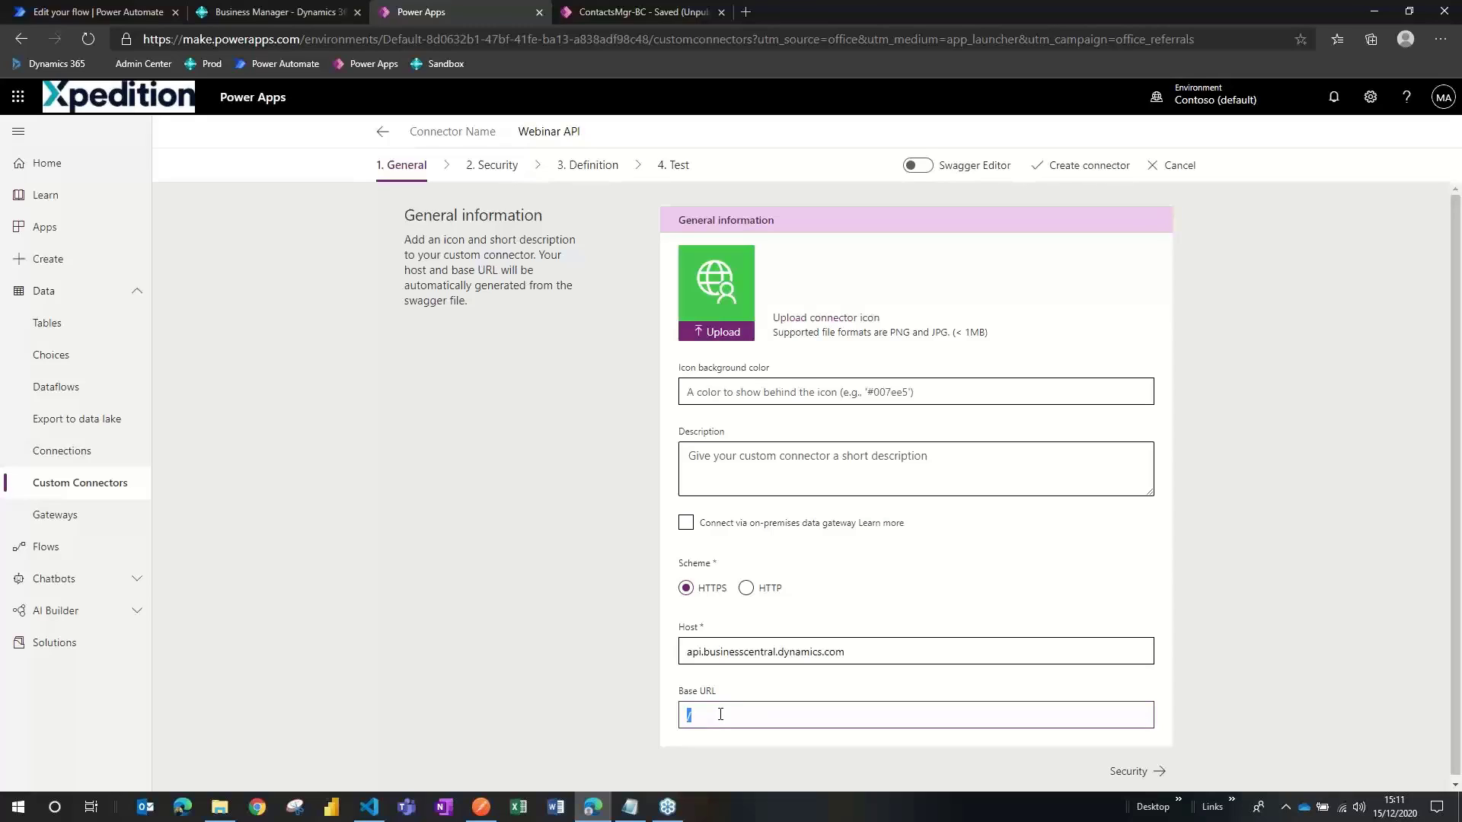
click(730, 716)
Set Basic authentication with parameter labels 'username' and 'password', then go on to Definition
click(1140, 772)
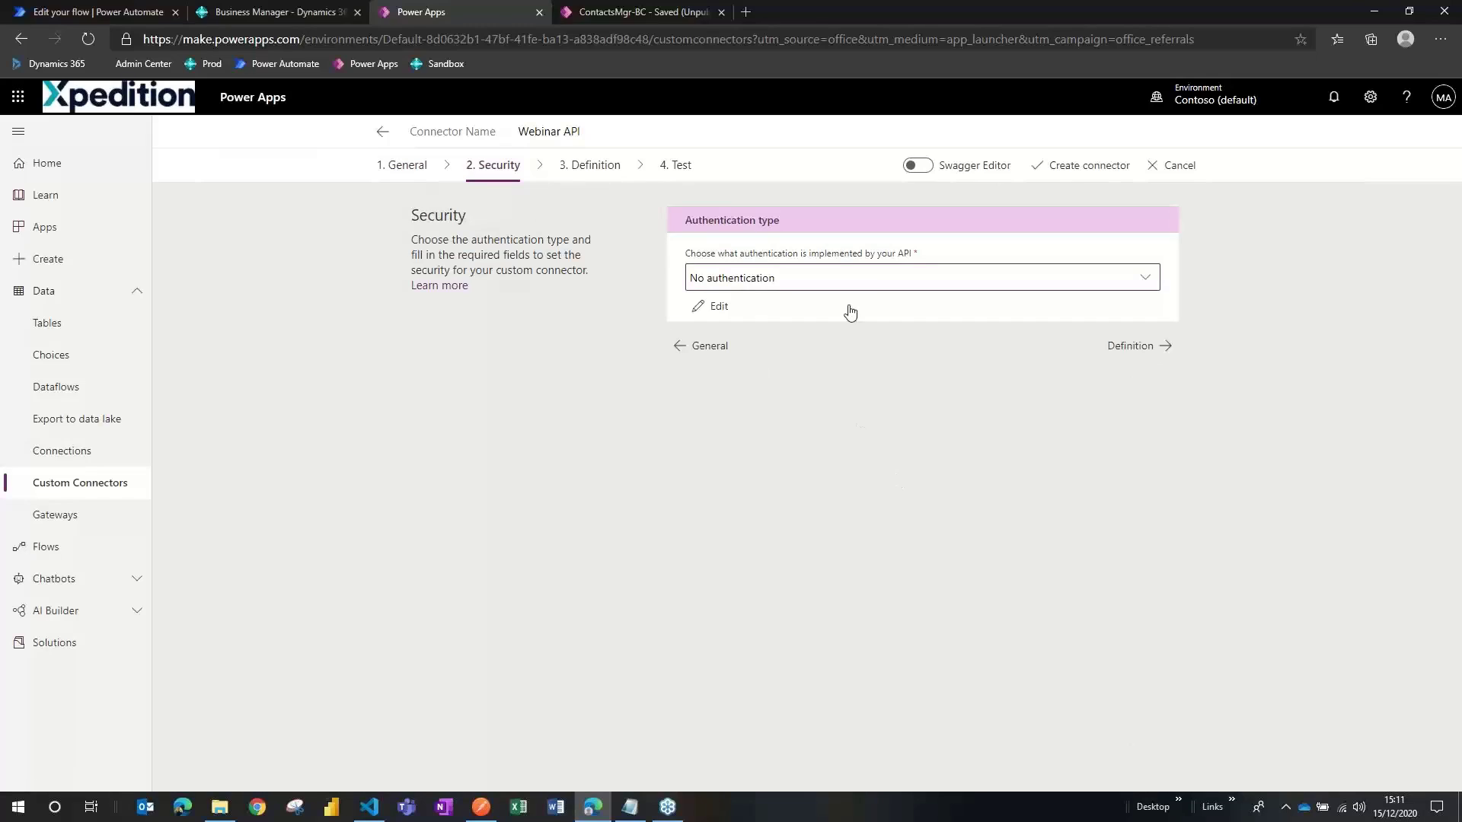
click(847, 280)
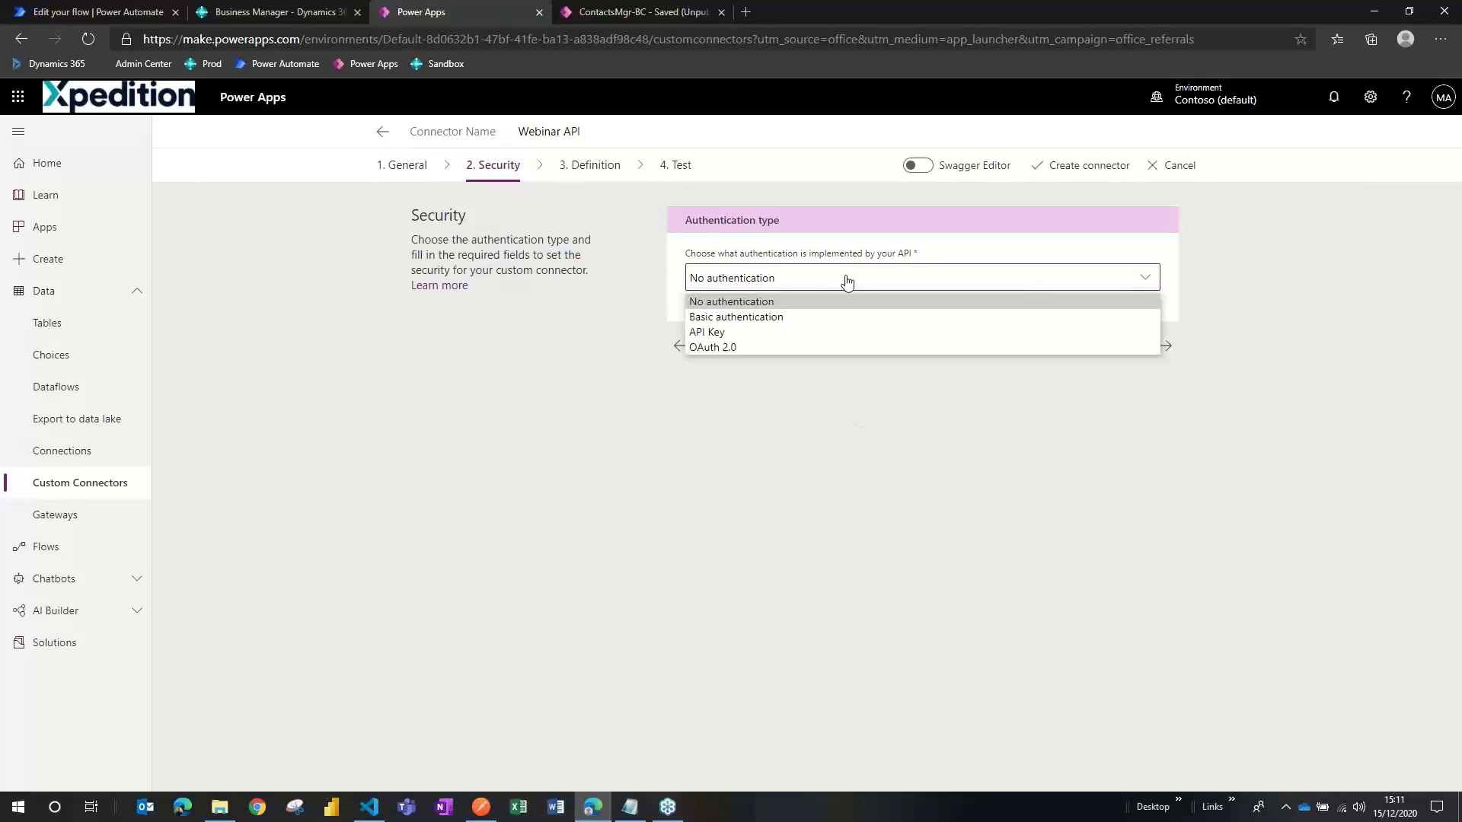
click(796, 318)
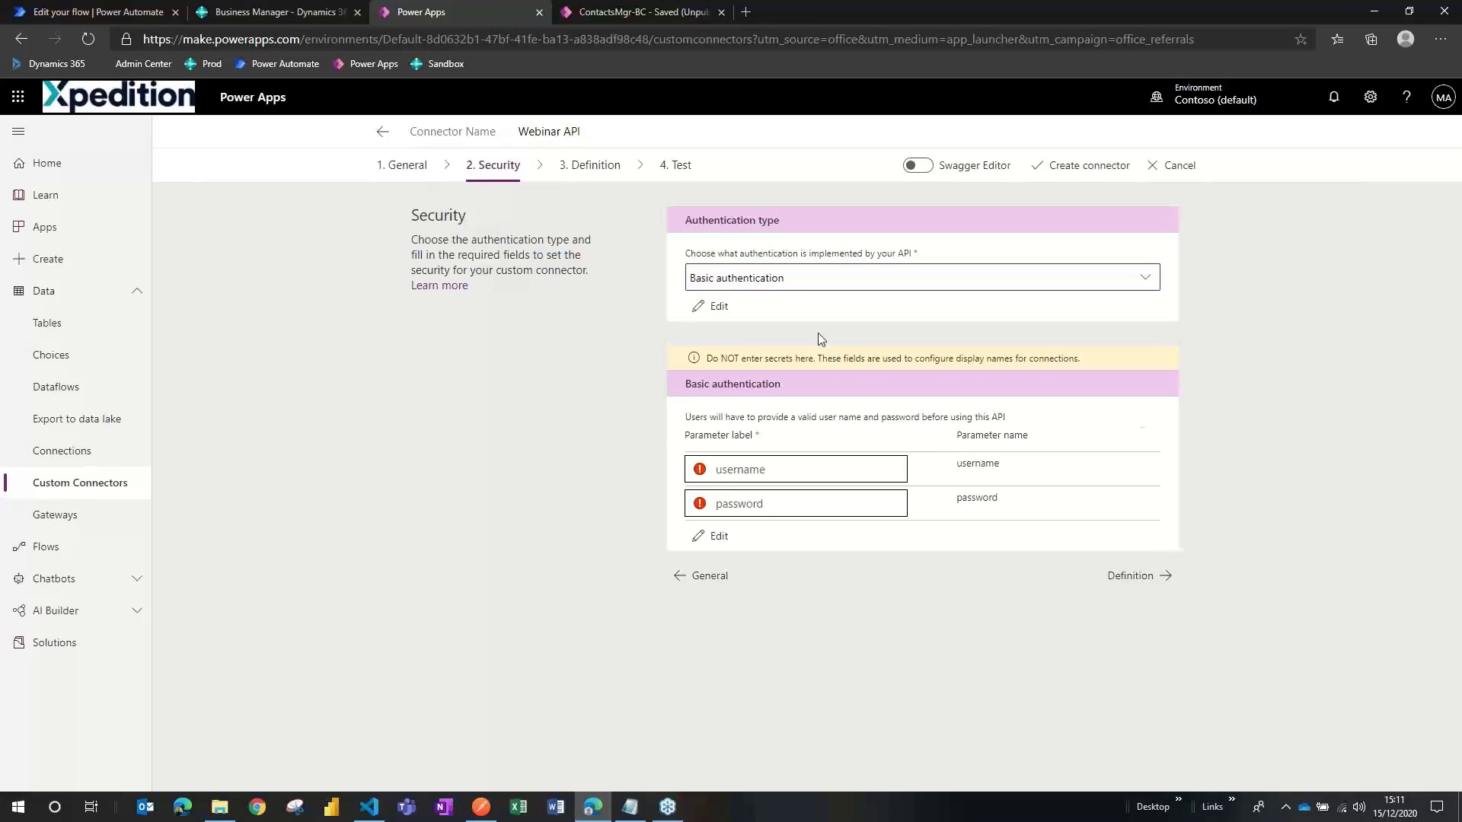
click(806, 470)
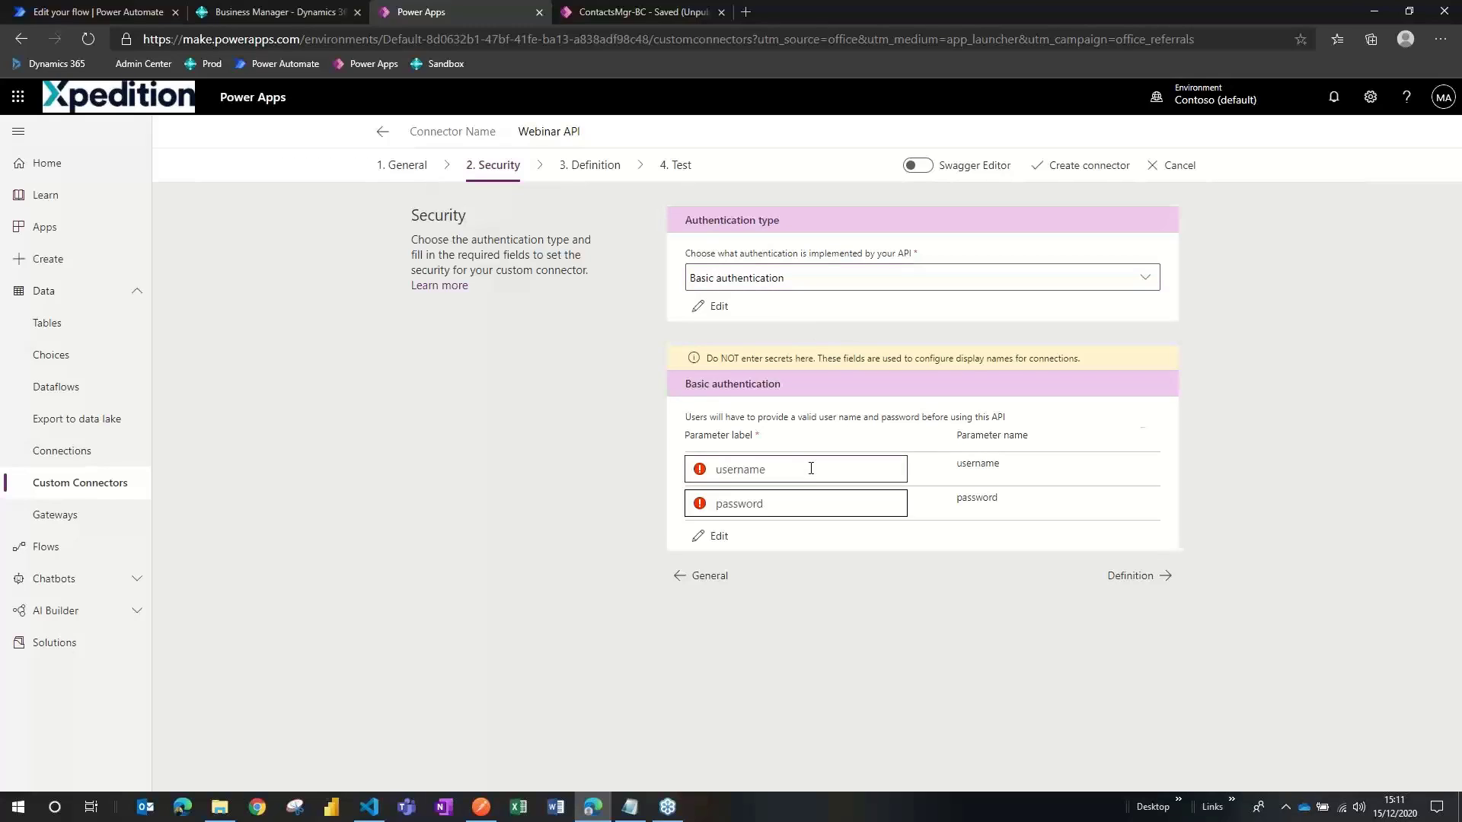
text(username)
key(Tab)
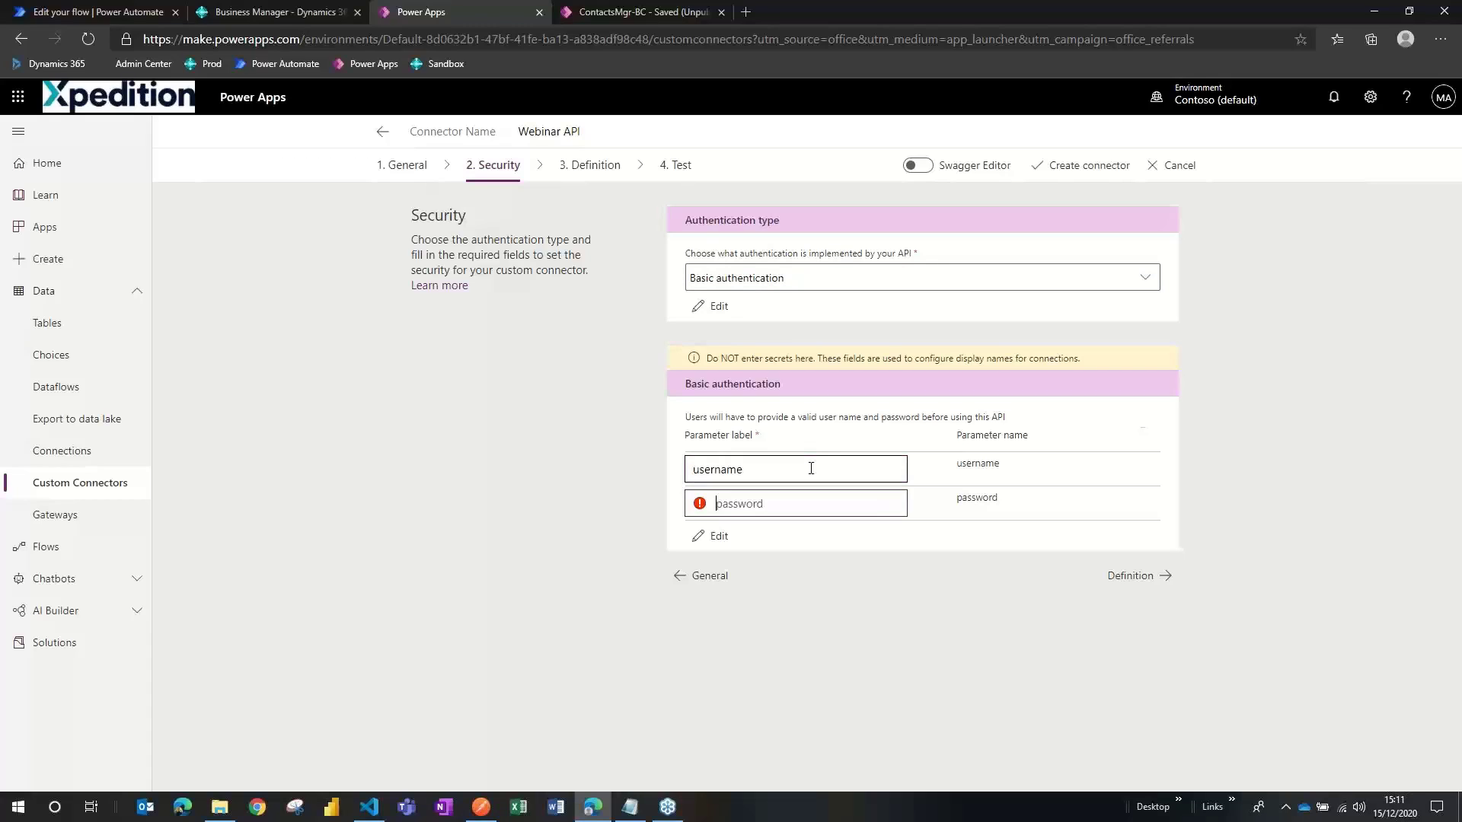
text(password)
key(Tab)
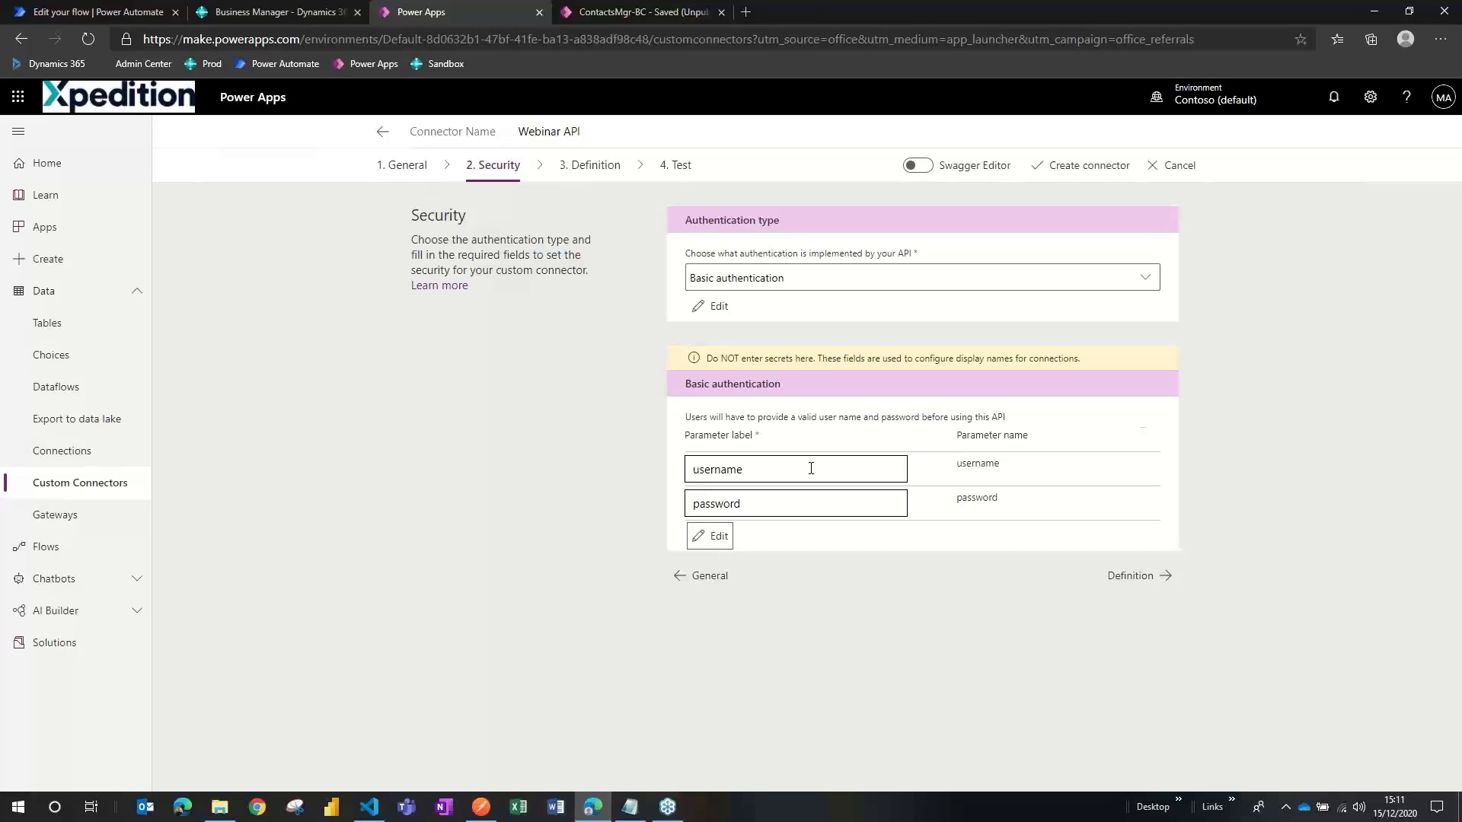
click(1130, 575)
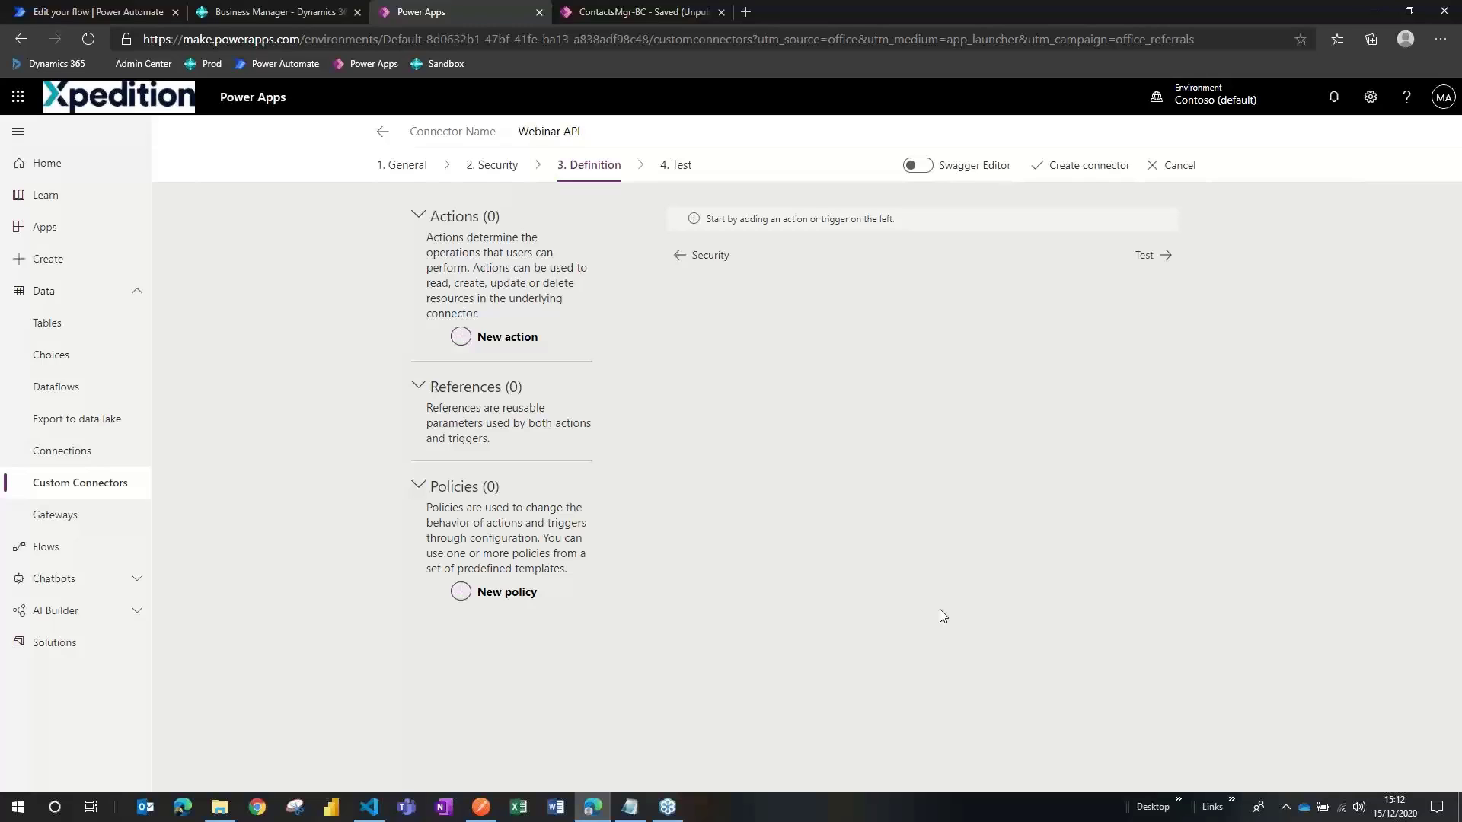
Add a new action with summary 'Get', description 'Get Contacts' and operation ID 'GETContacts'
click(508, 337)
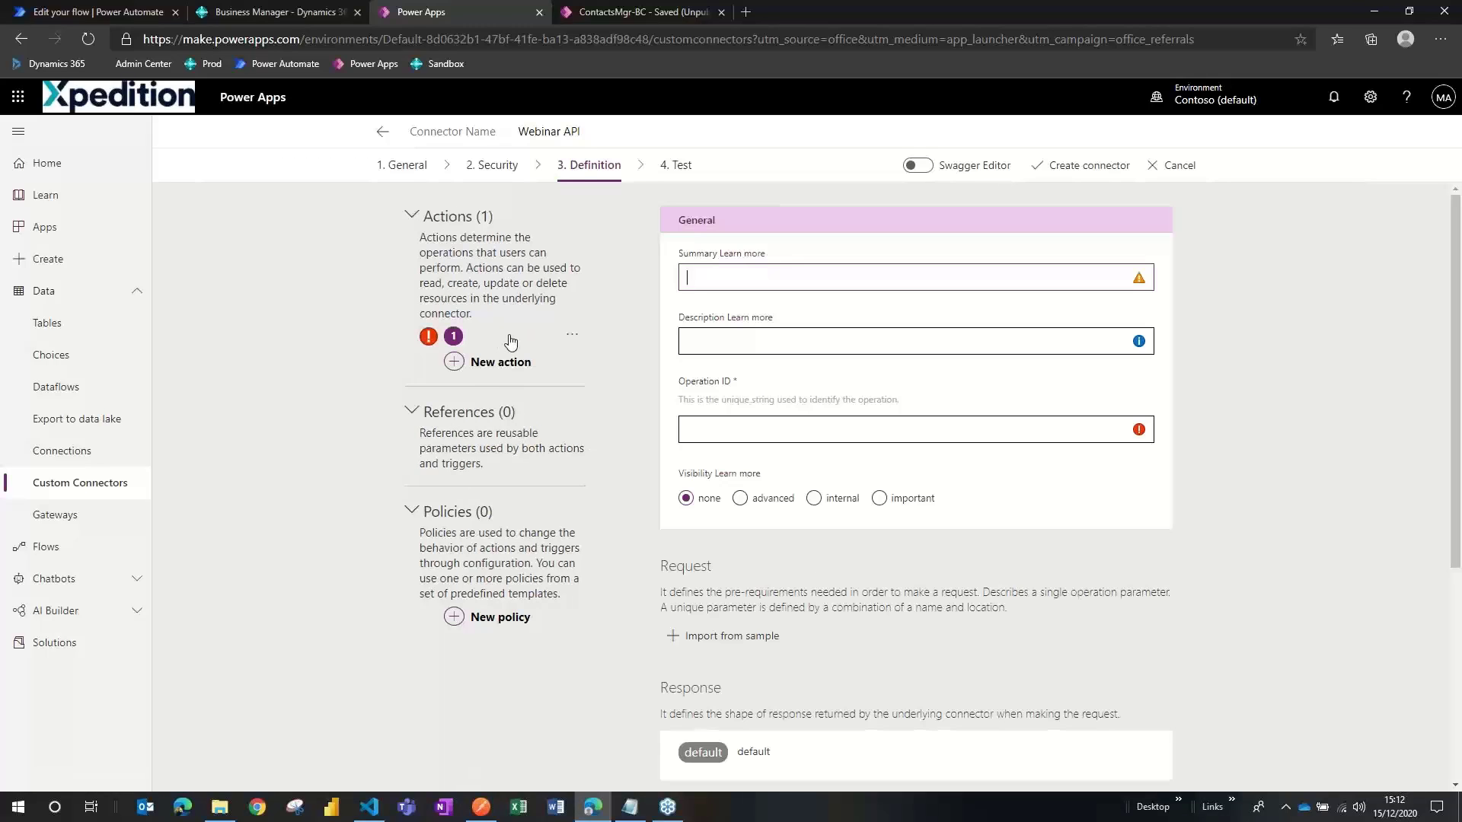
click(771, 281)
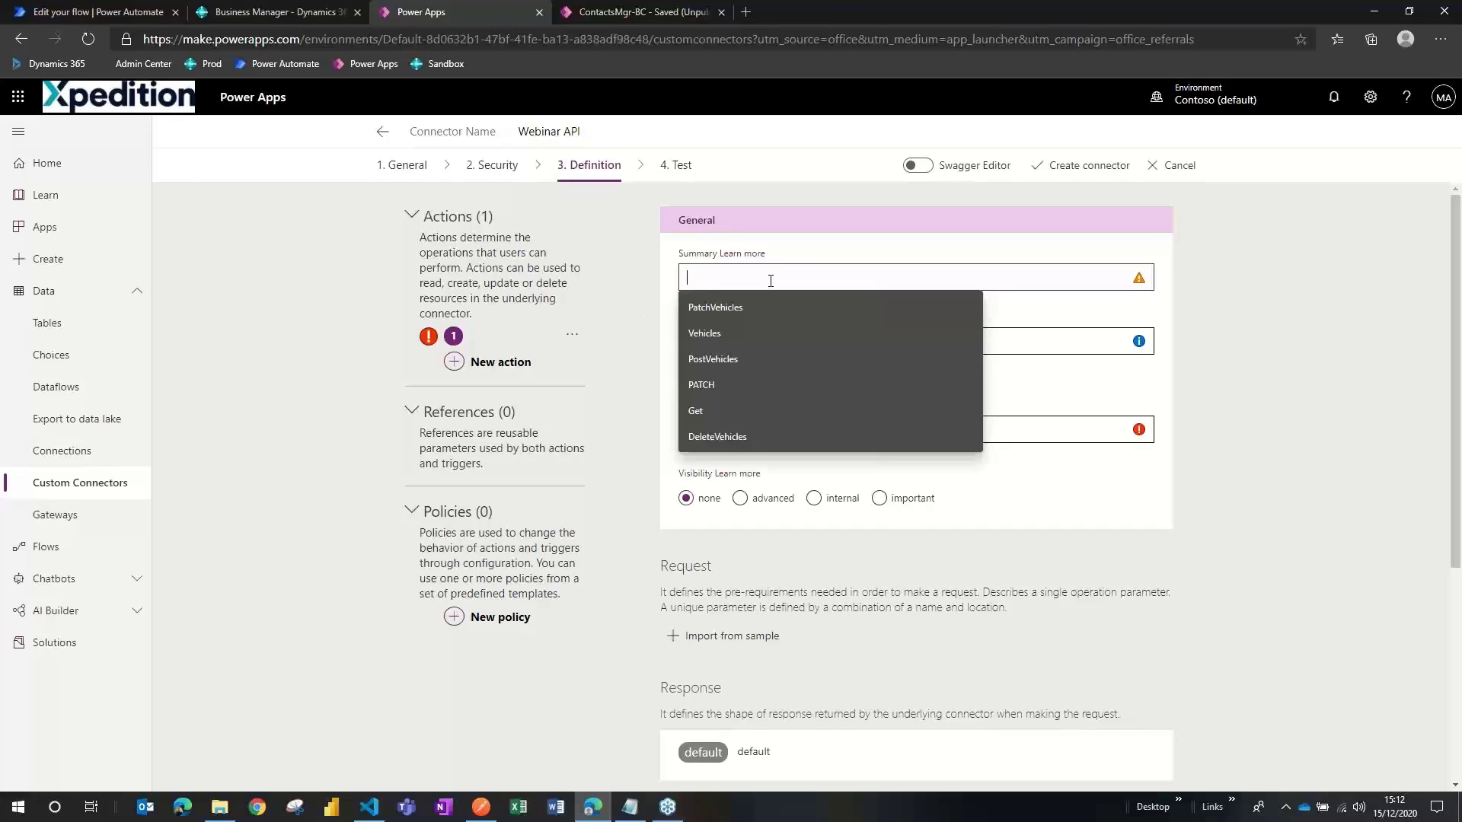
text(Get)
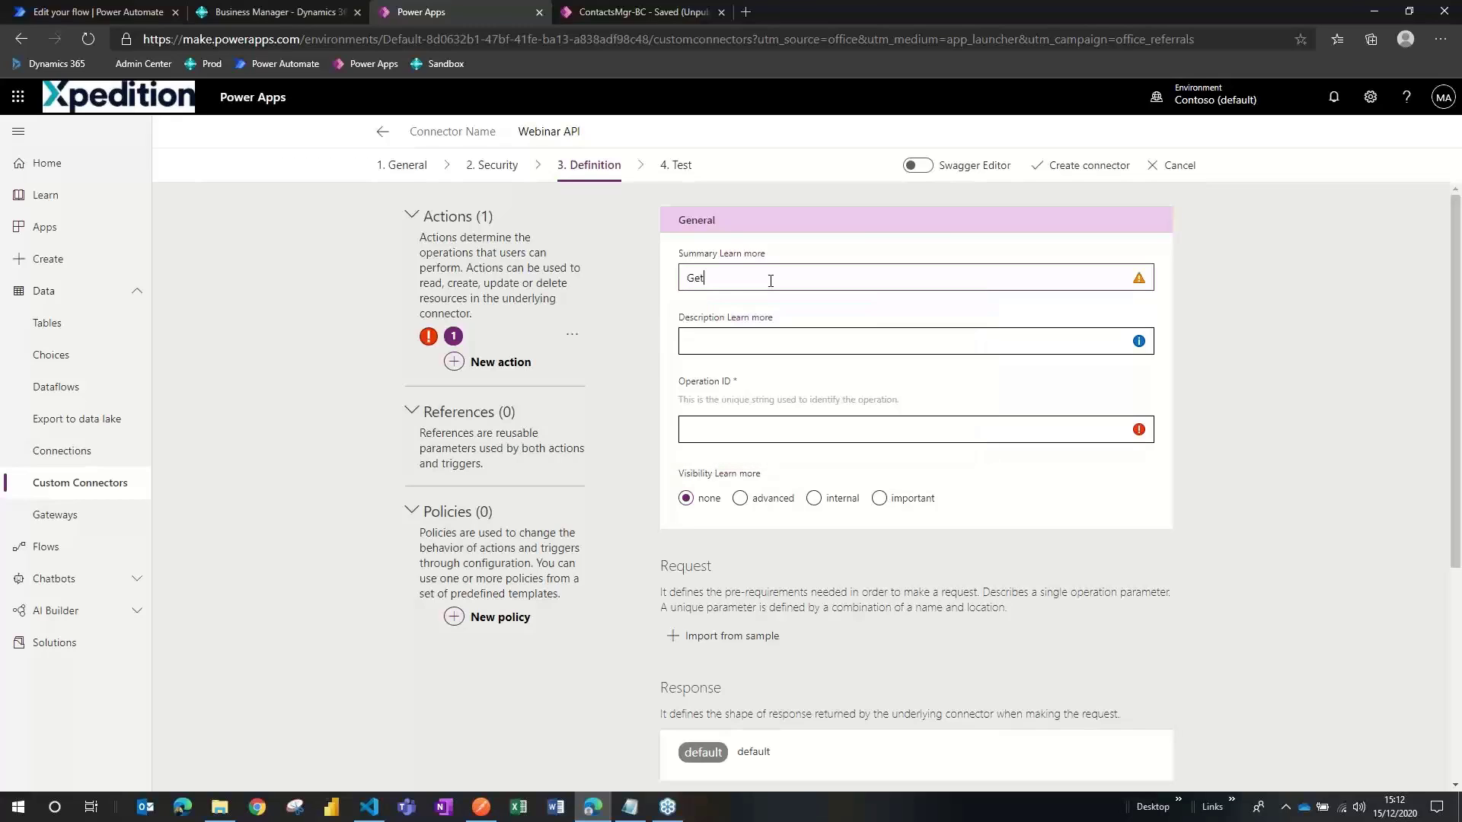
key(Tab)
key(Tab)
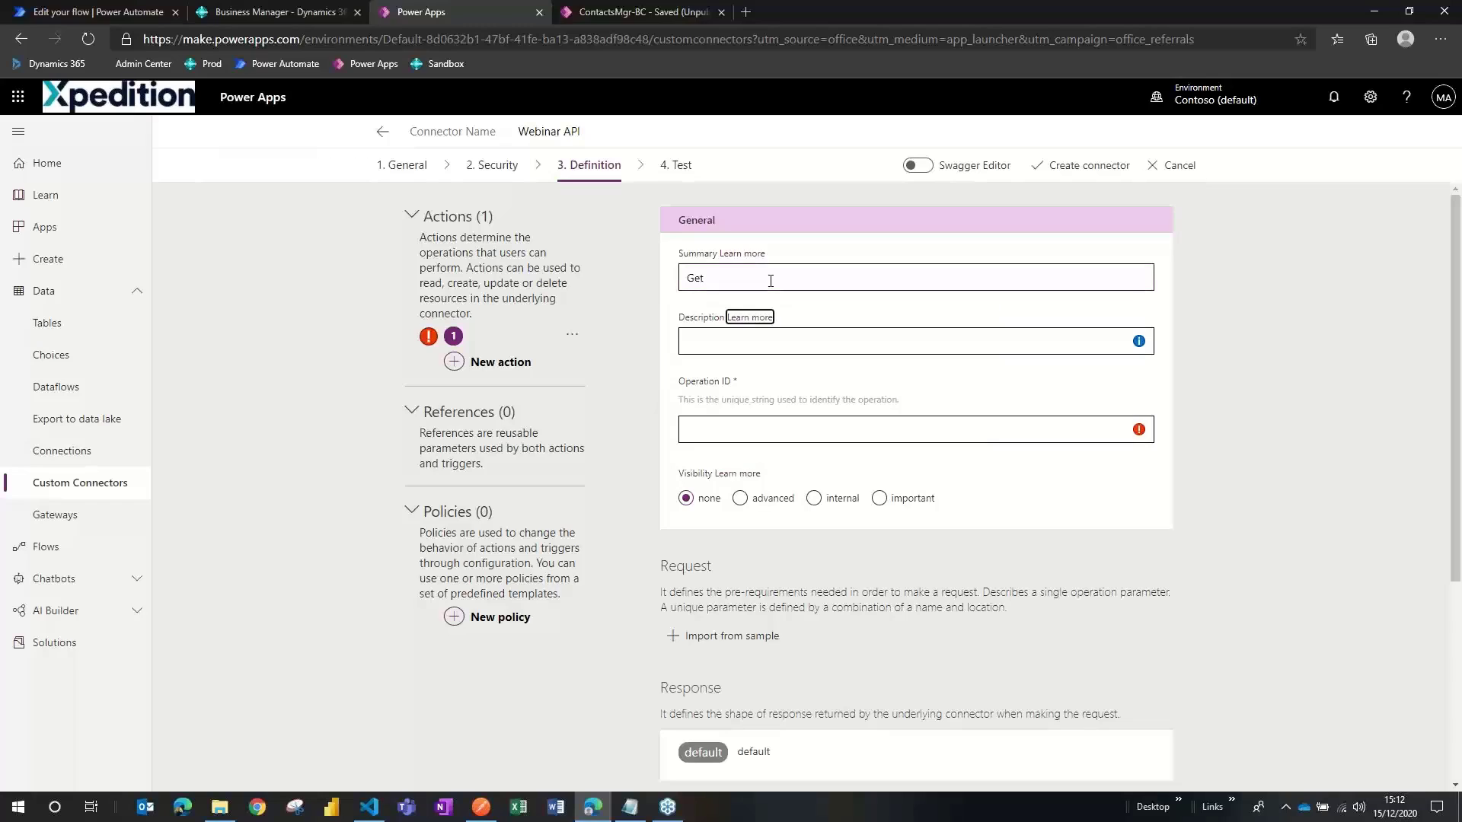
text(Get )
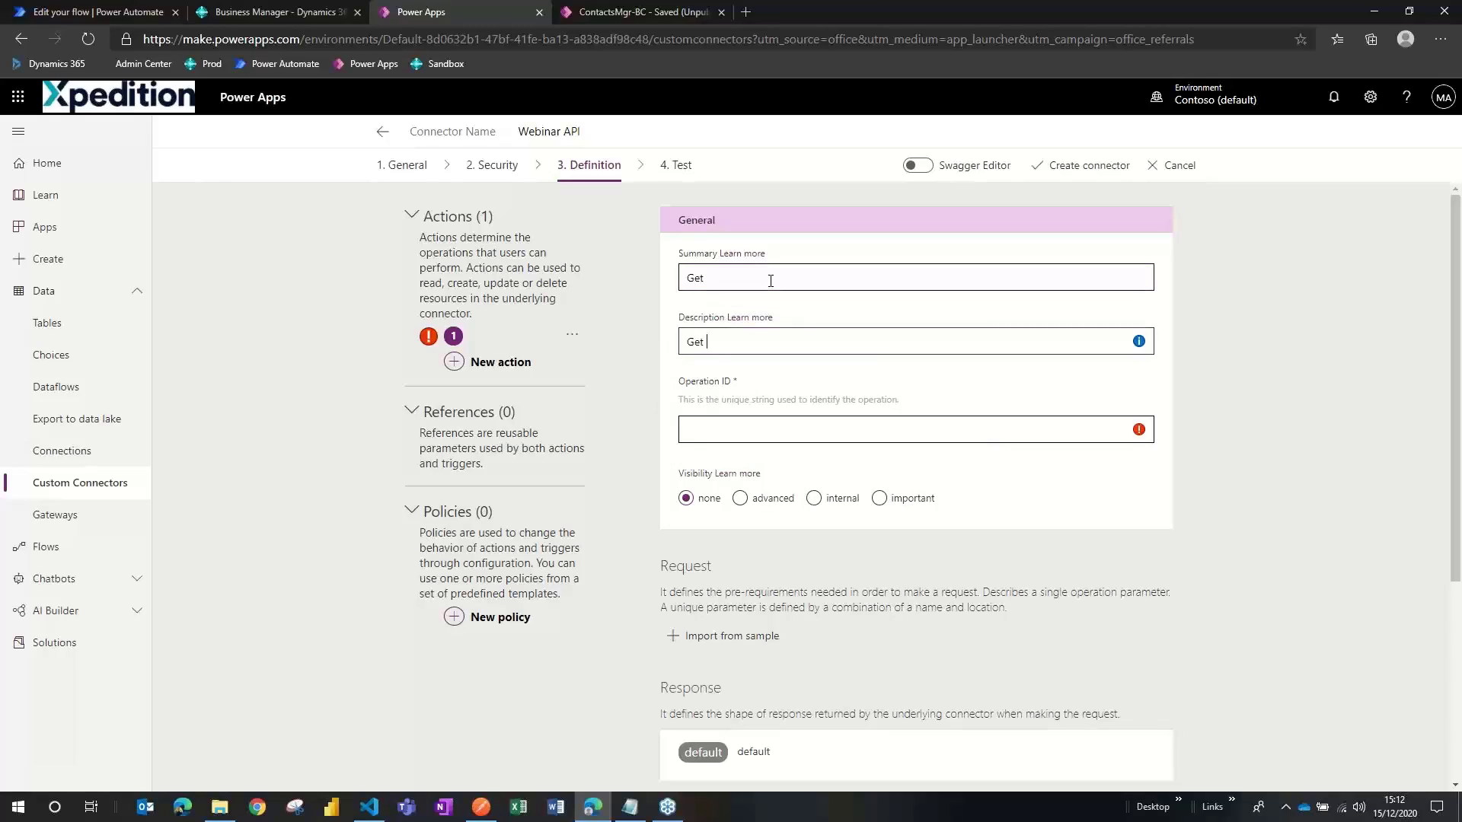
text(Contacts)
key(Tab)
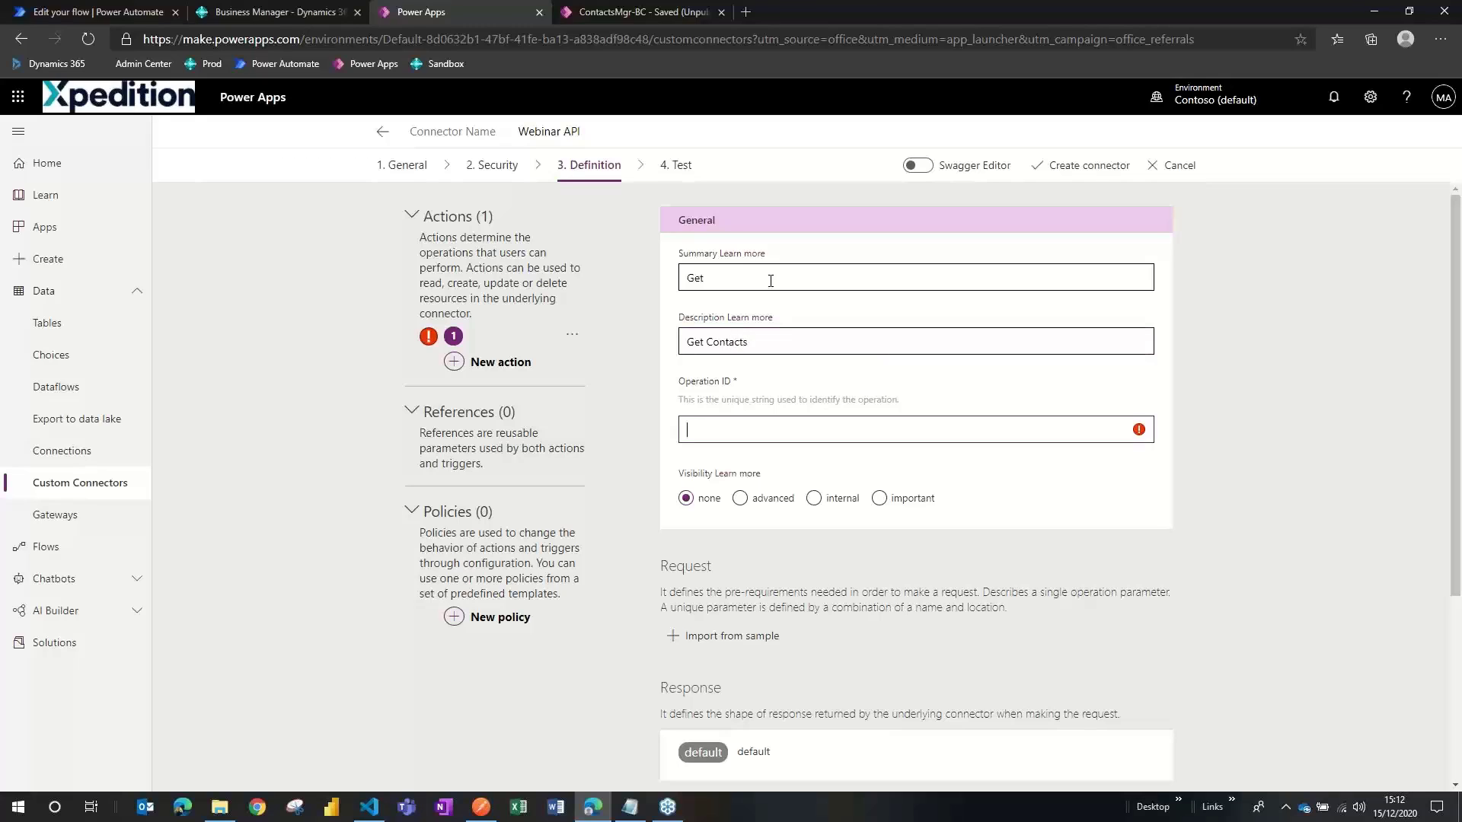
text(GETContacts)
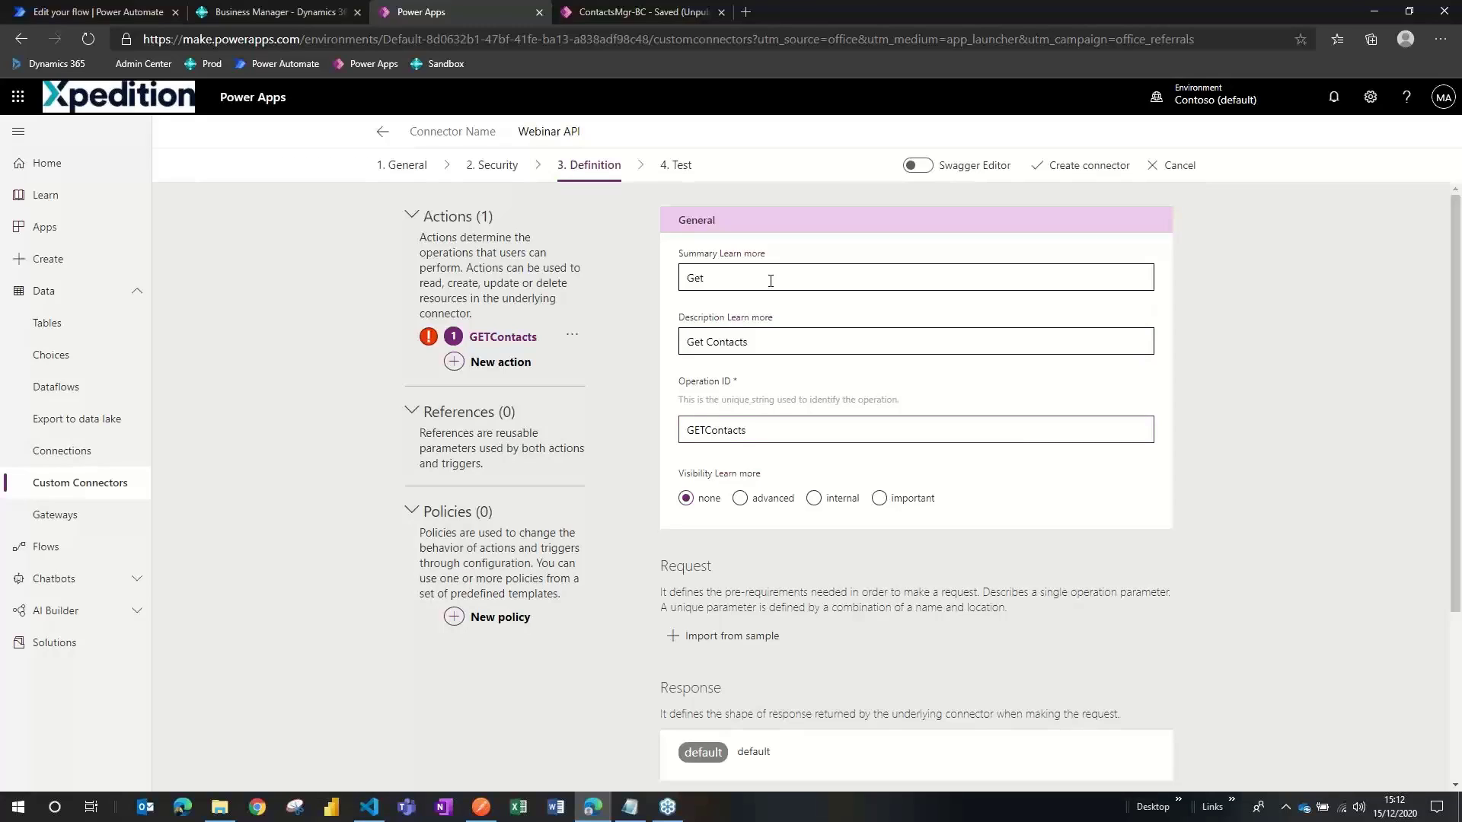
key(Tab)
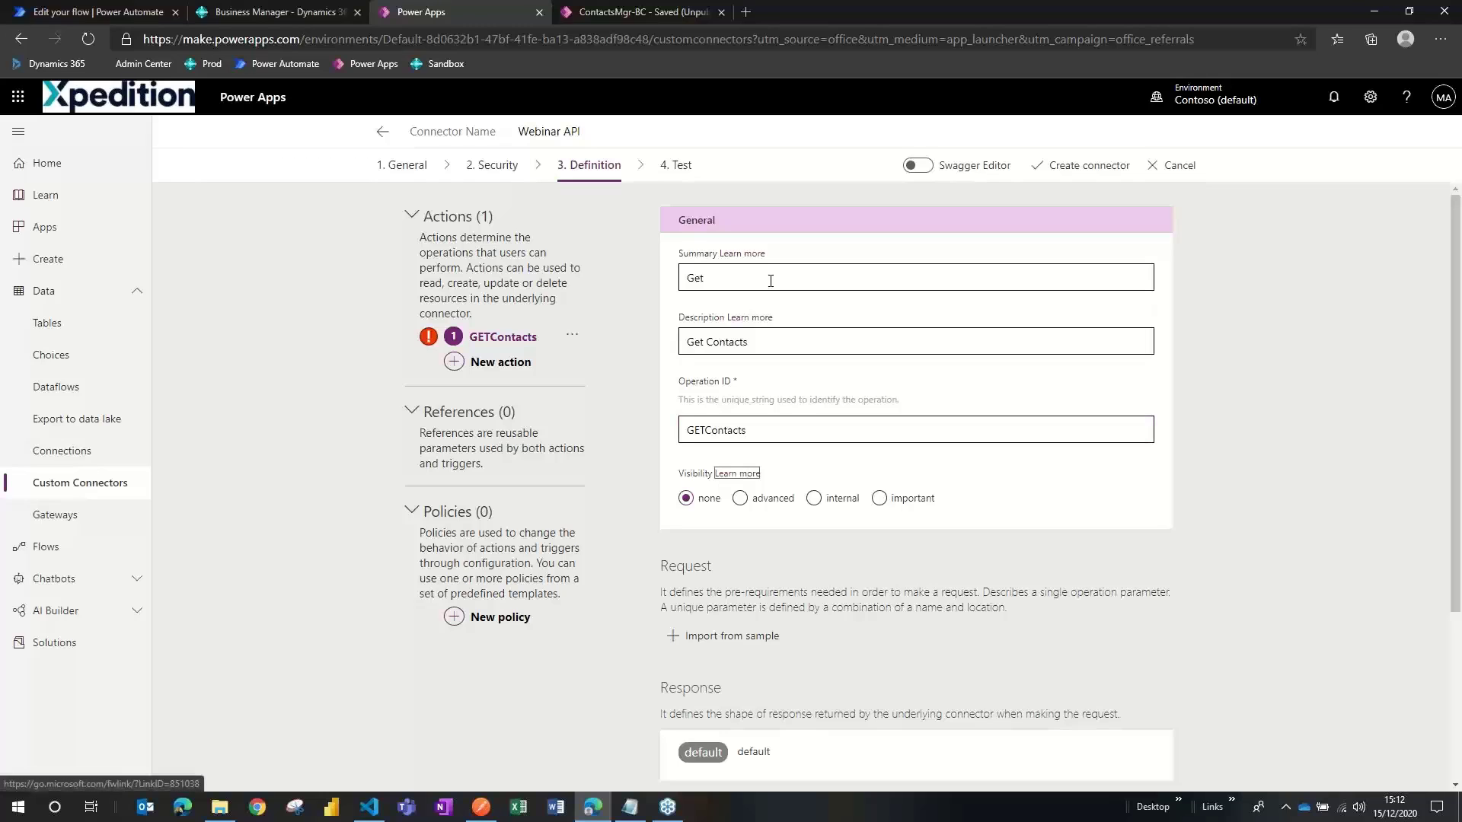
scroll(952, 334, down, 3)
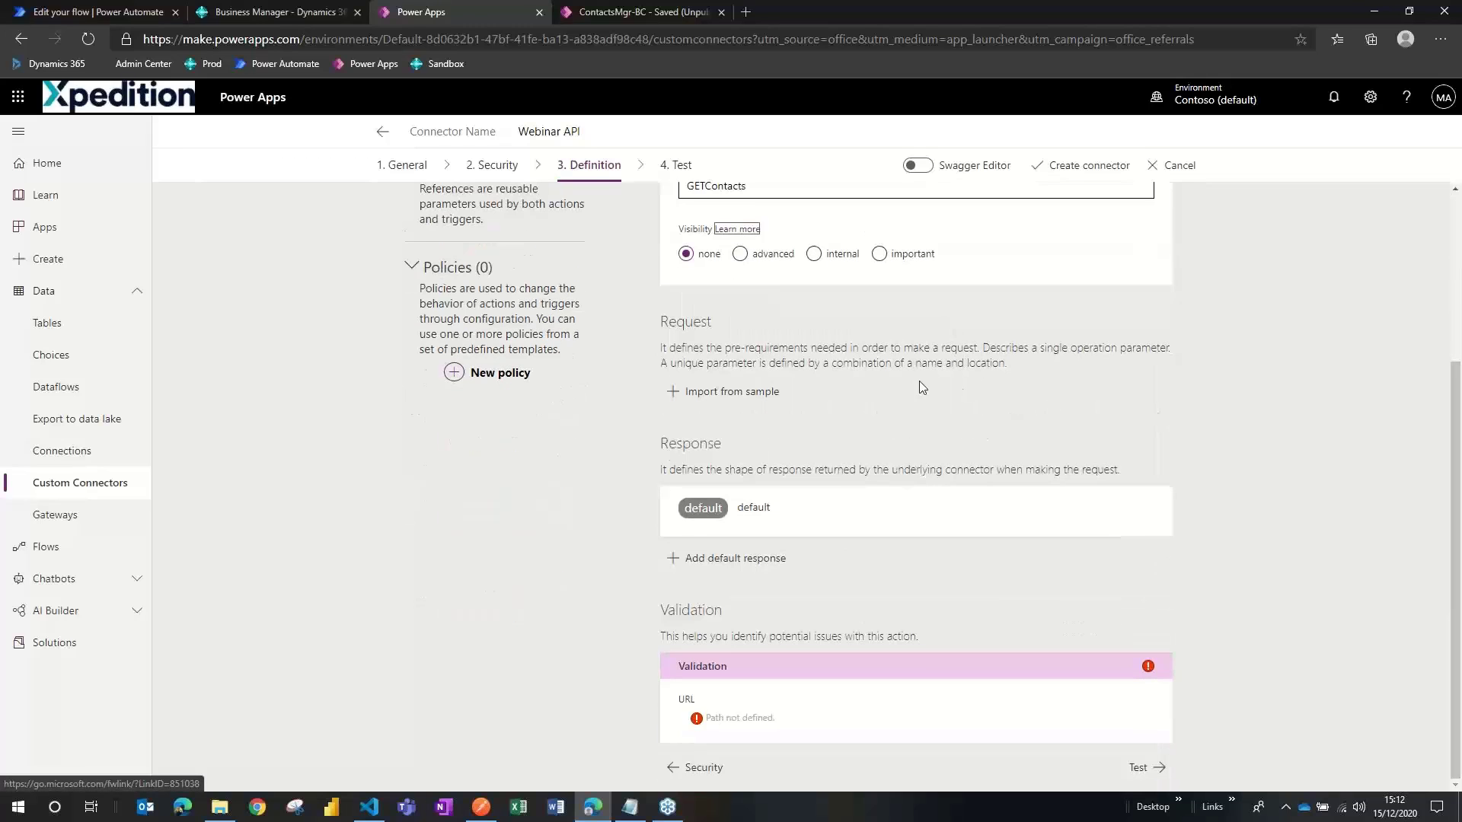
Open Import from sample and select GET as the sample request verb
click(732, 392)
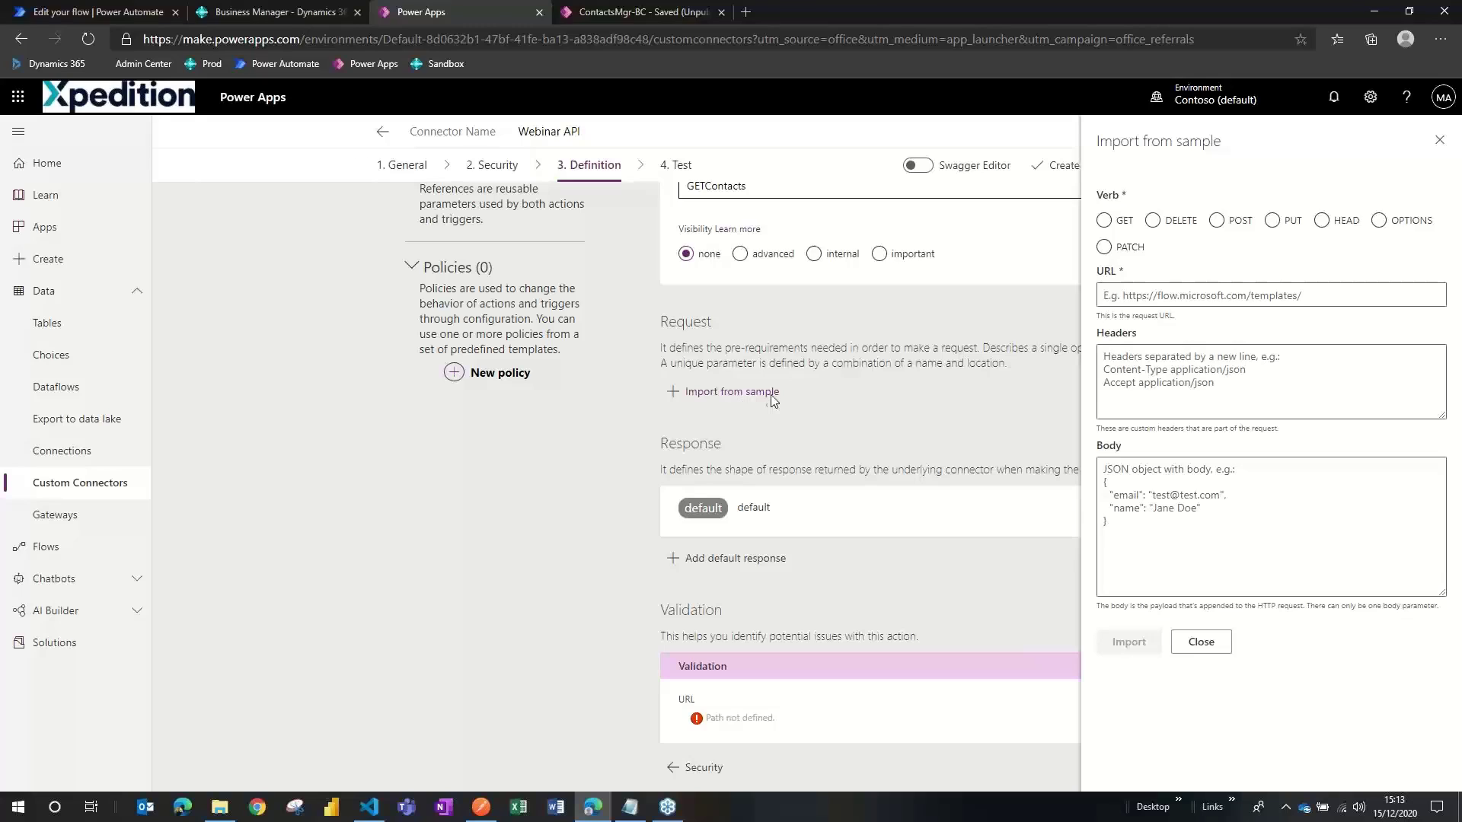
click(1105, 222)
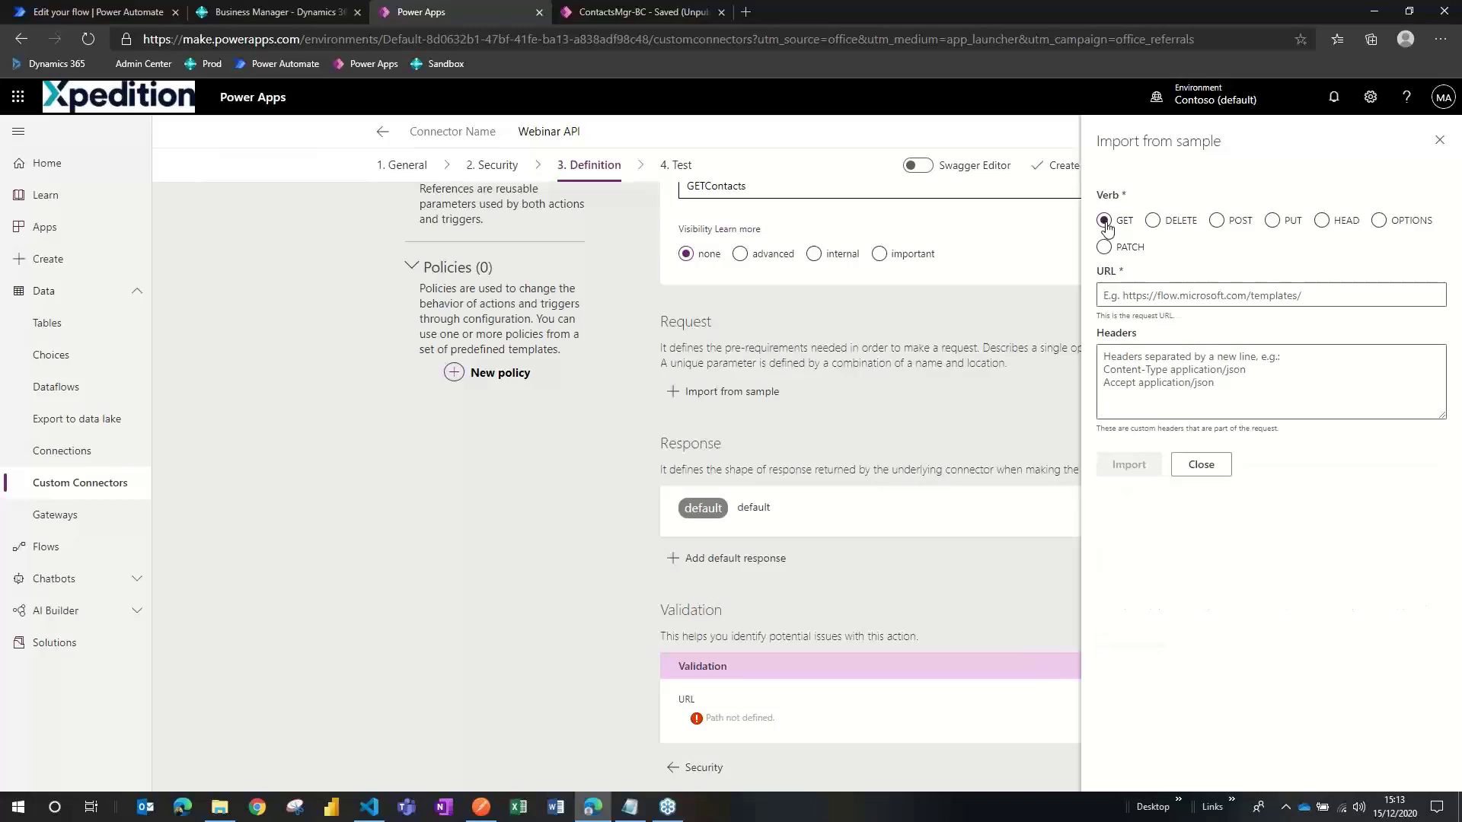
click(1145, 299)
click(1144, 299)
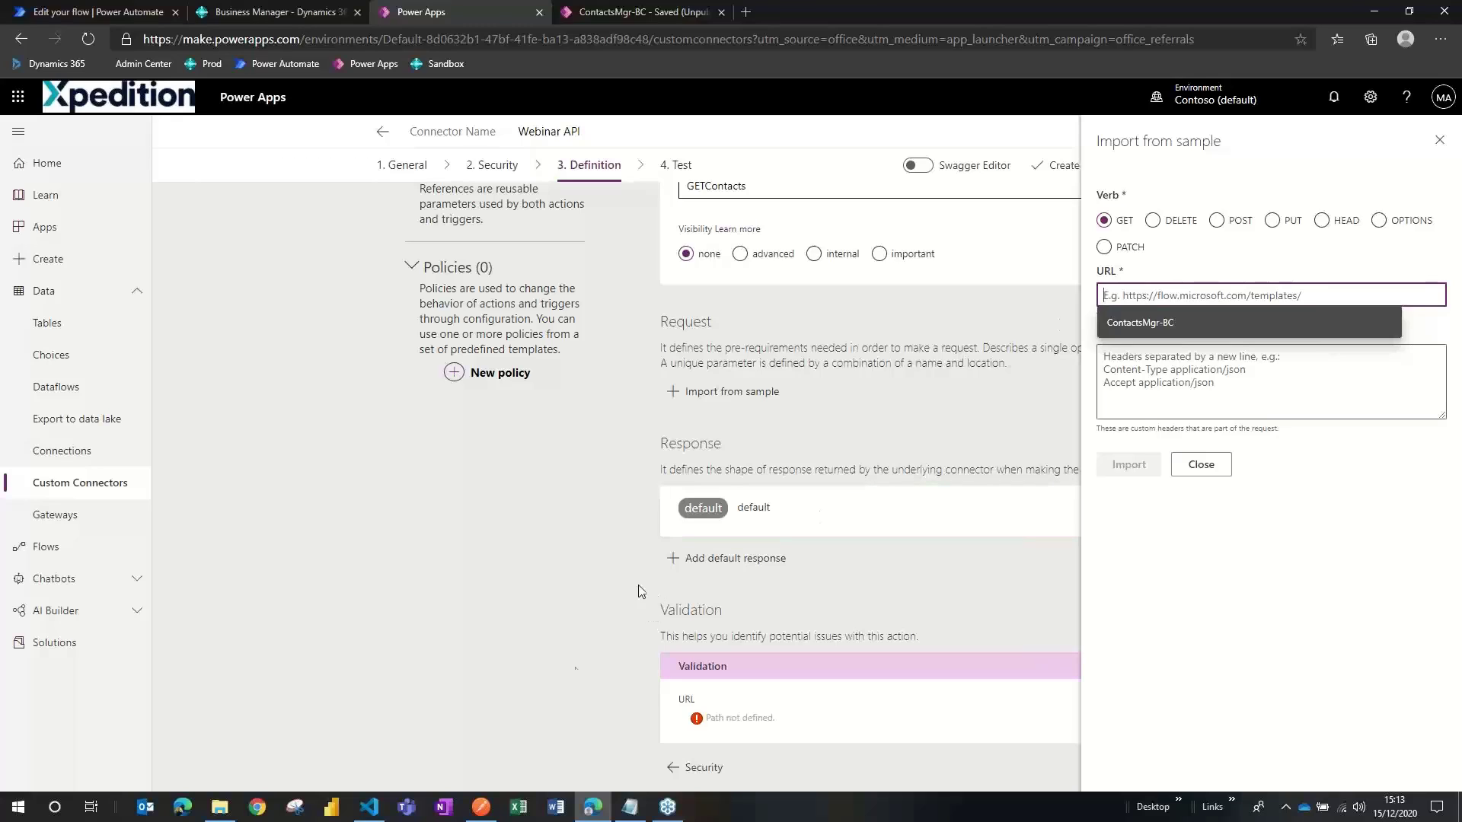
Paste the Business Central contacts URL copied from Postman into the sample URL, then compare in Postman
mouse_move(494, 809)
key(alt+Tab)
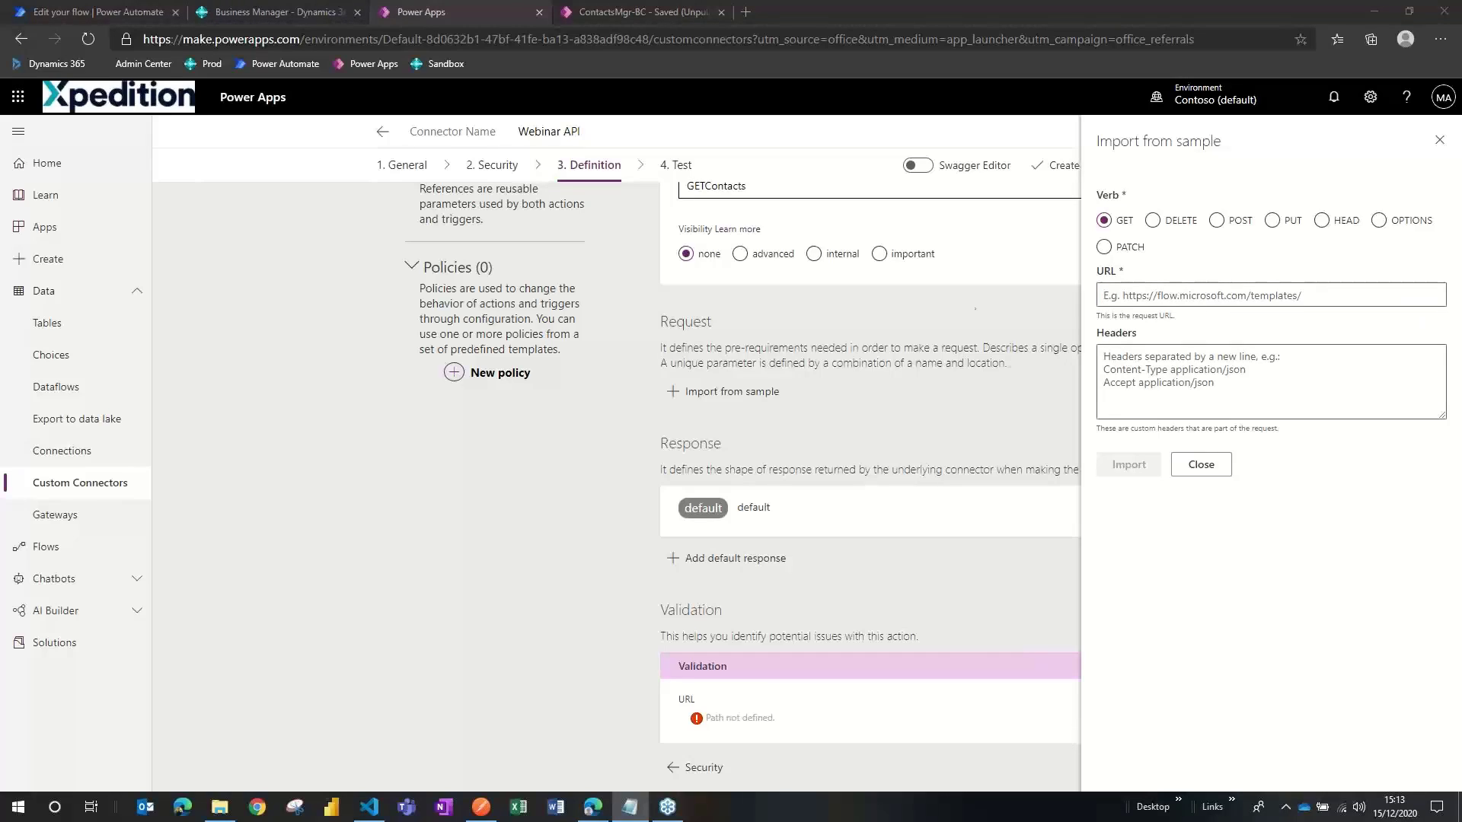
click(1111, 294)
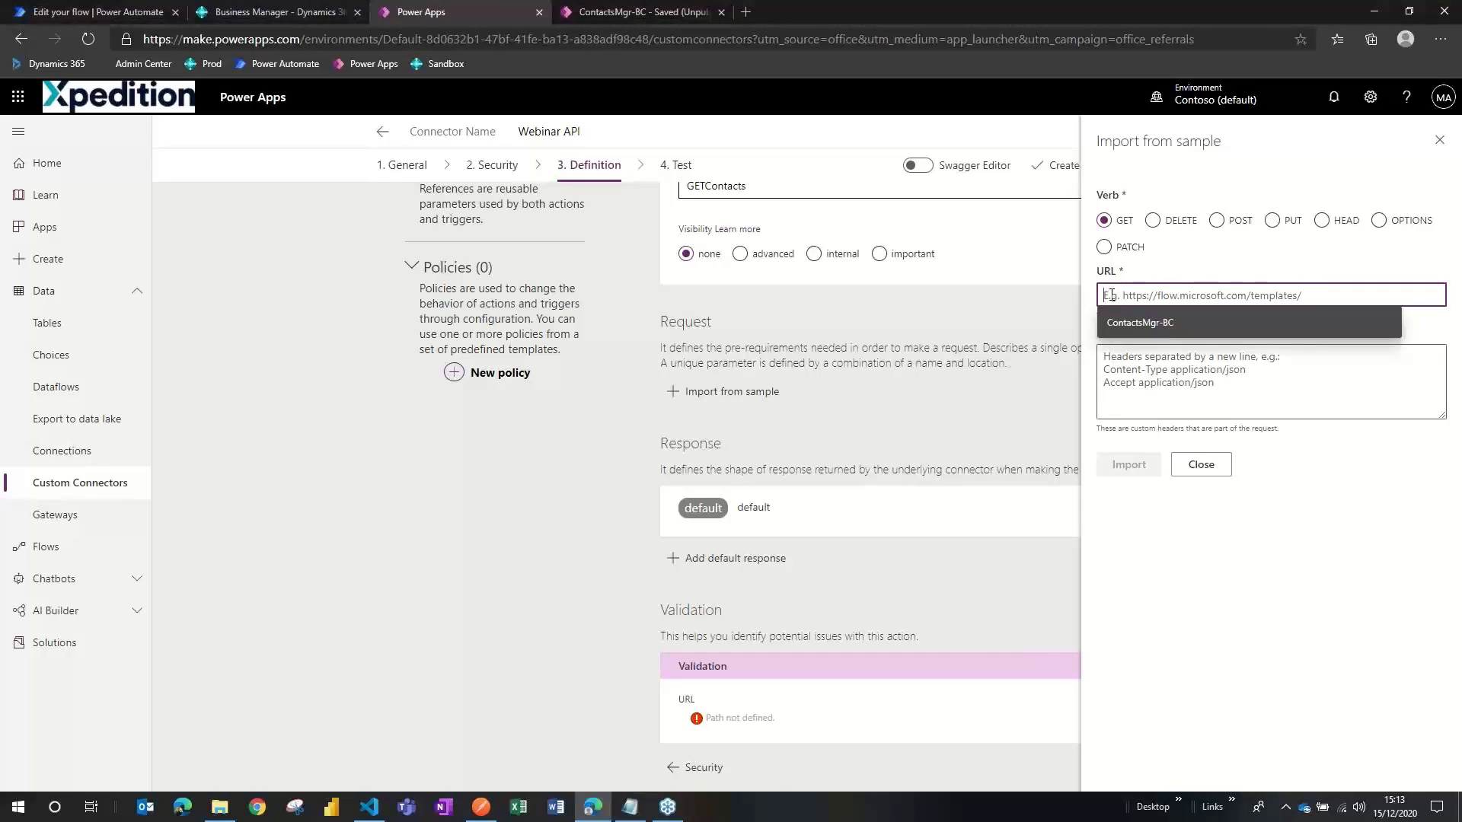
key(ctrl+v)
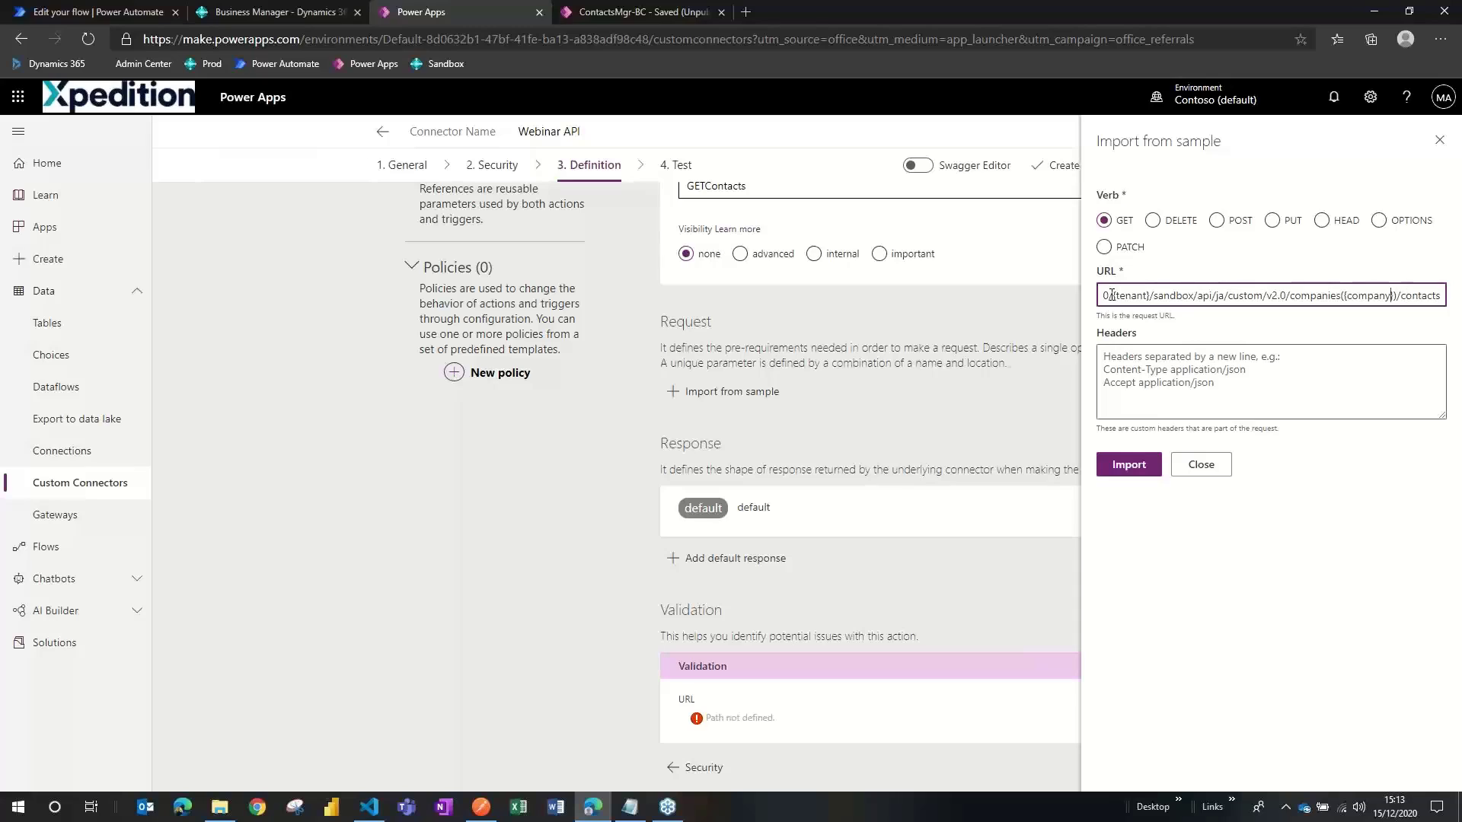
key(Left)
key(Left)
key(Left)
key(Left)
key(Left)
key(Left)
key(Left)
key(Left)
key(Left)
key(Left)
key(Left)
key(Left)
key(Left)
key(Left)
key(Left)
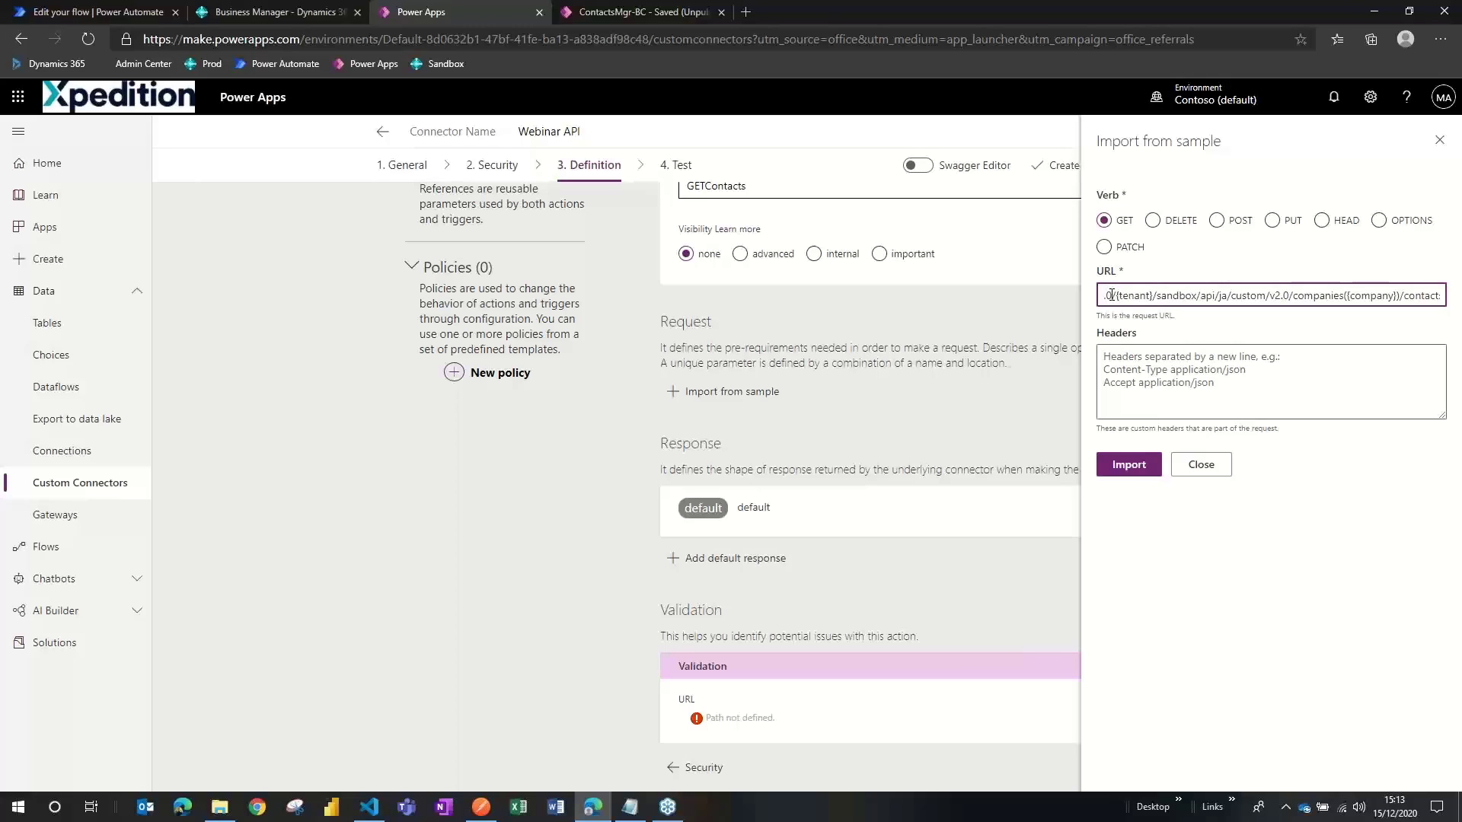
click(481, 807)
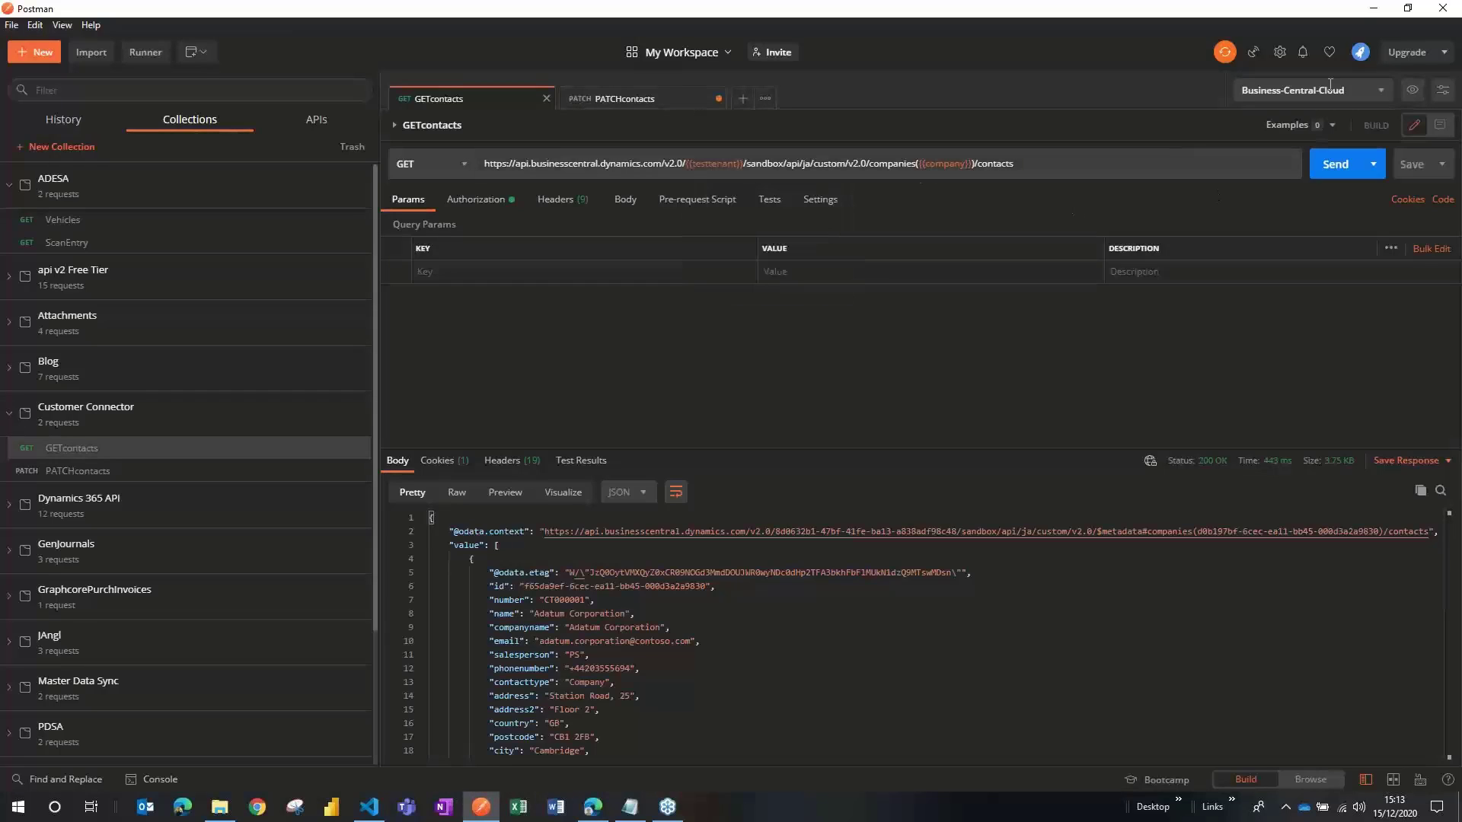
Minimize Postman and return to the sample URL box in Power Apps
click(1371, 9)
click(1307, 296)
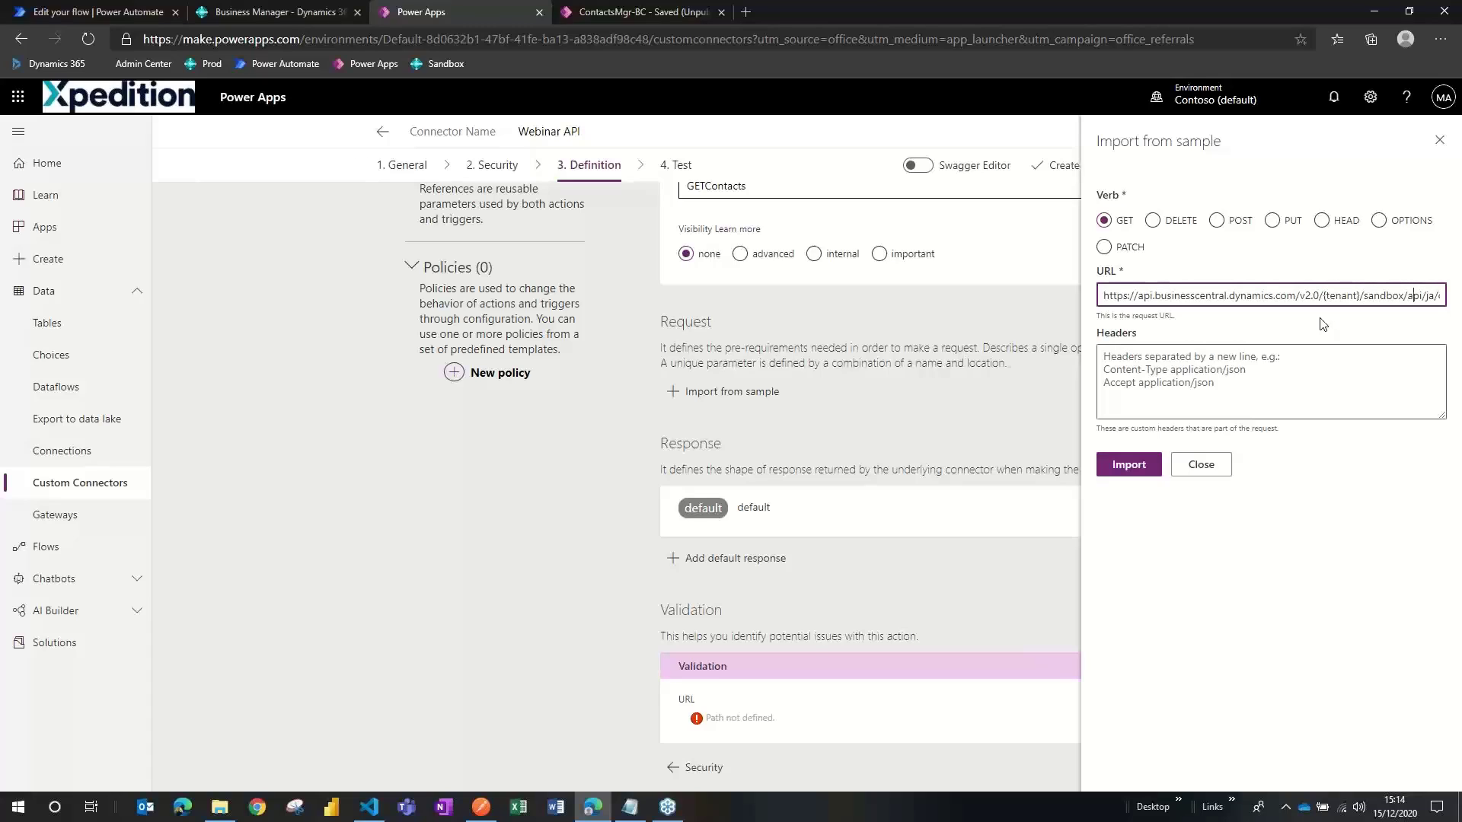
Complete the URL ending with companies({company})/contacts and import the GET sample
key(End)
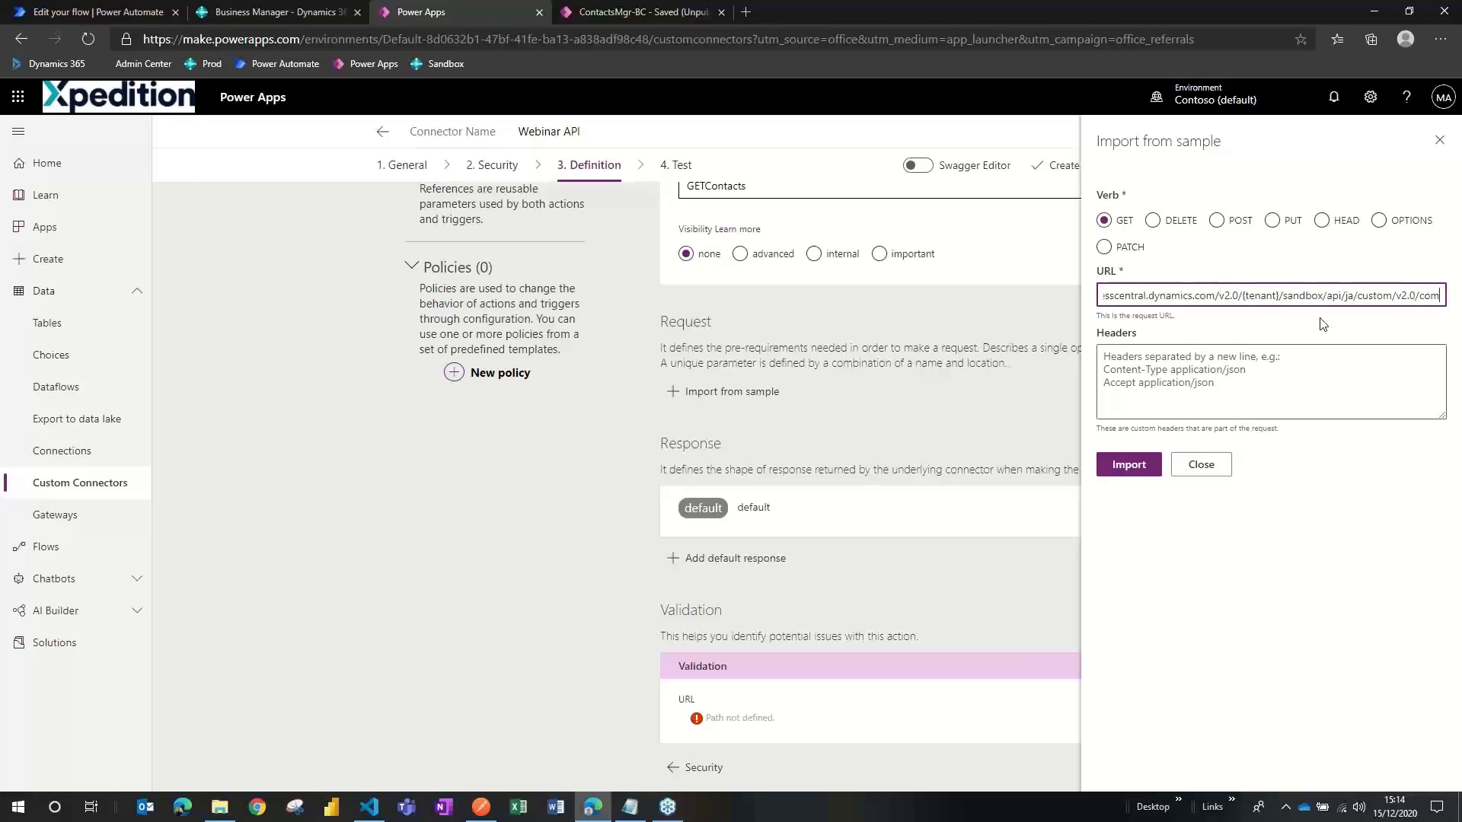
text(panies)
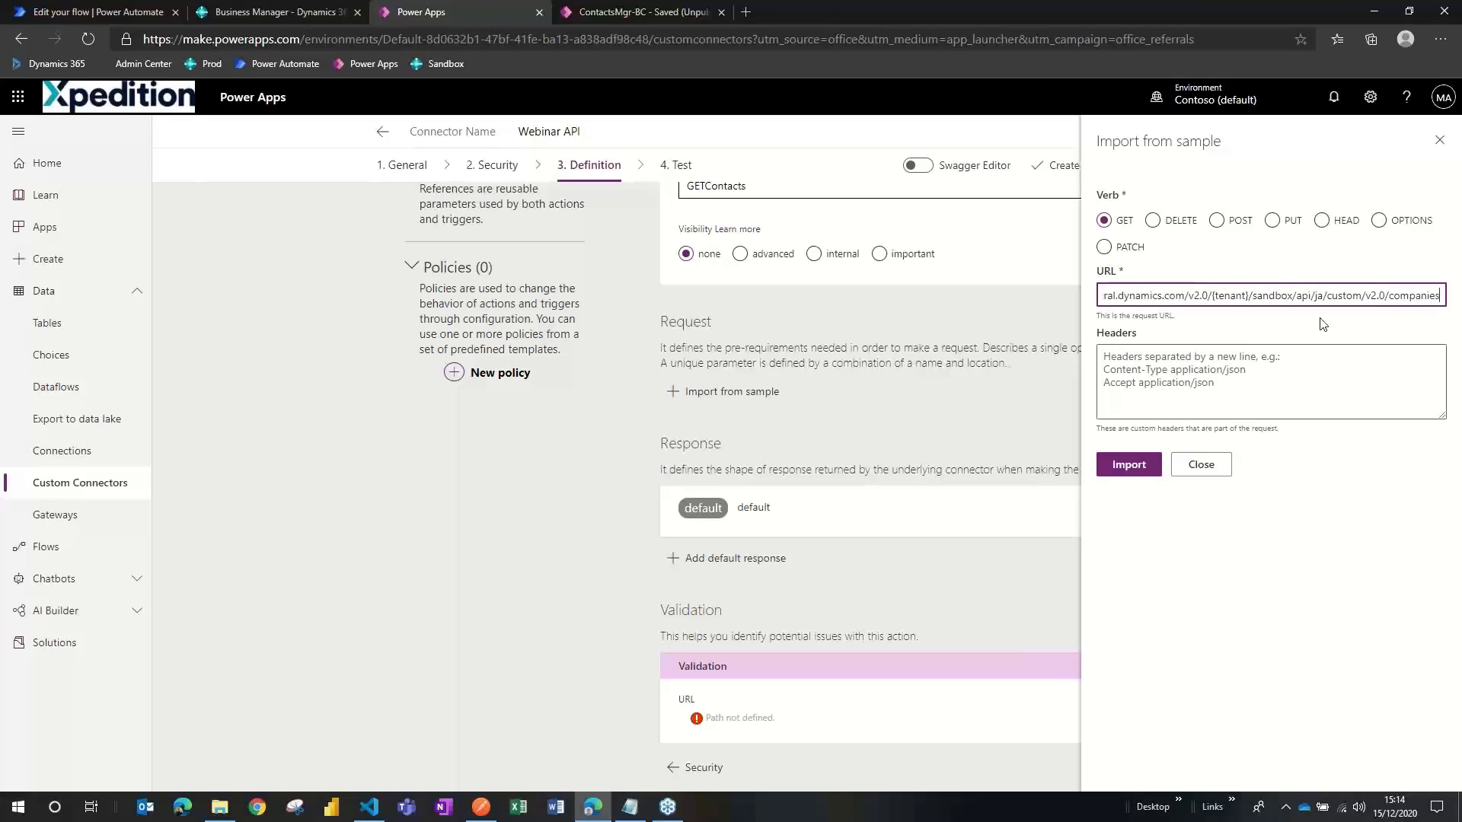
text(({company})/contacts)
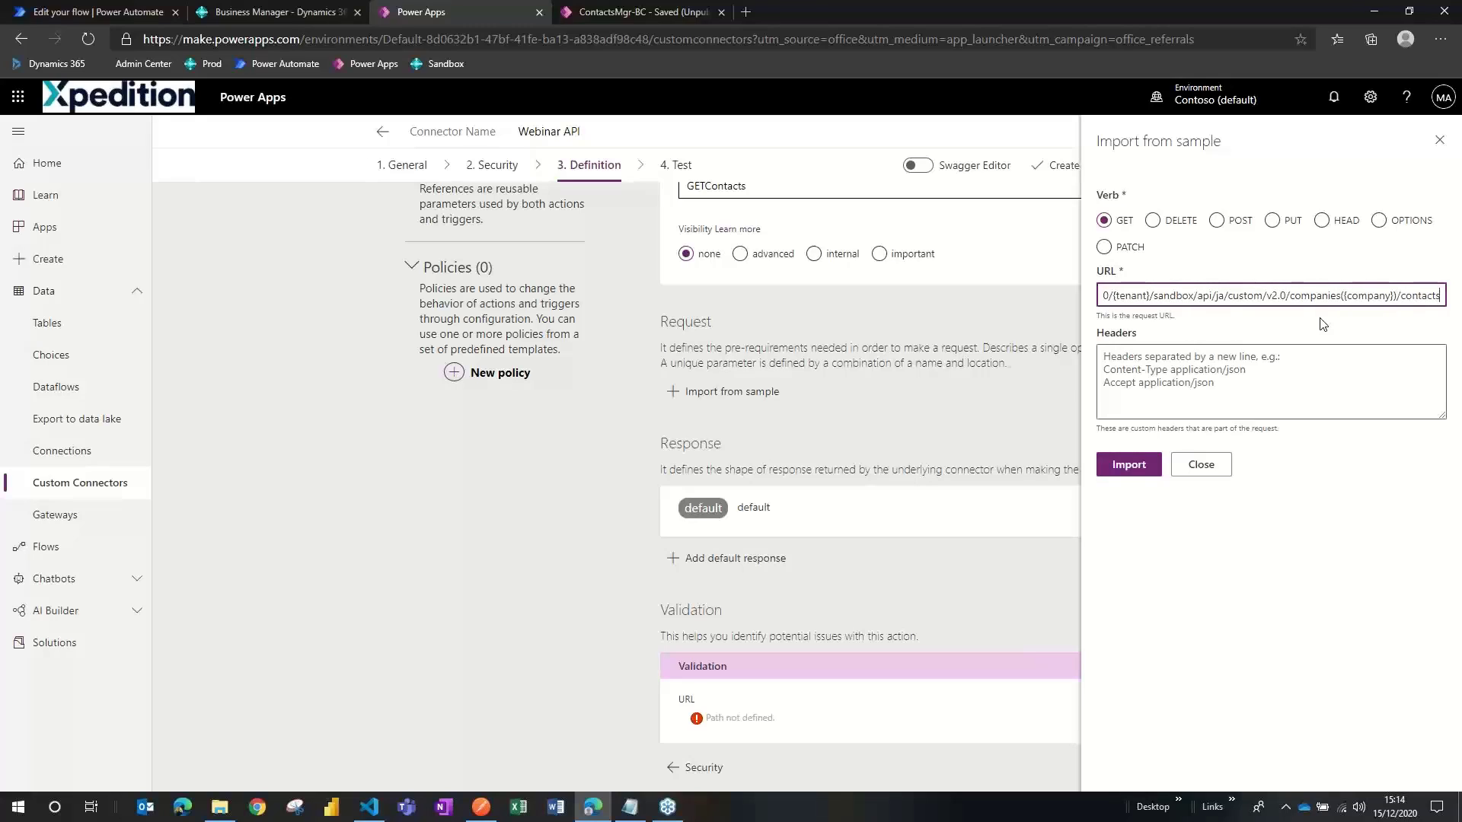
click(1123, 470)
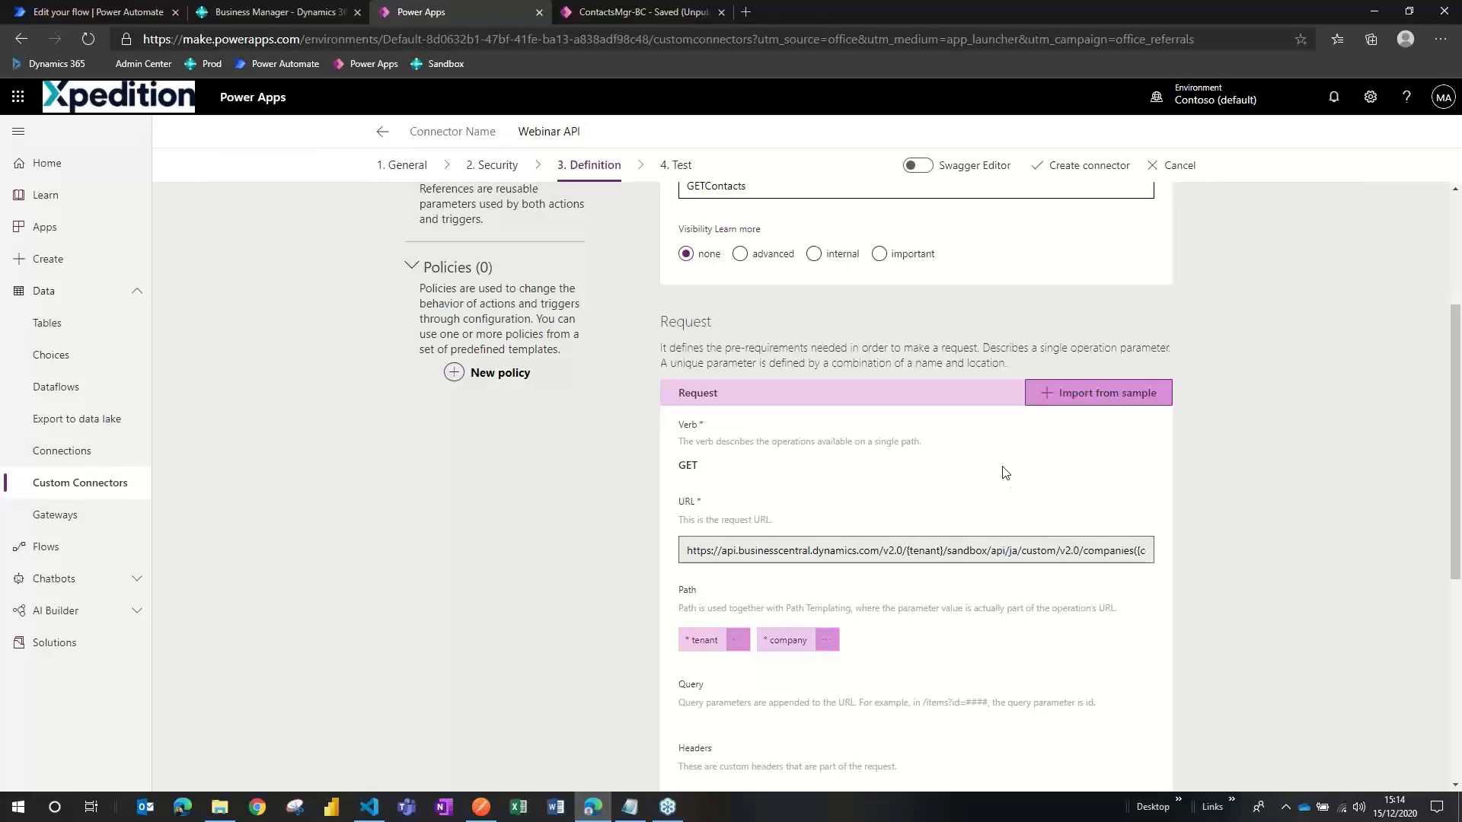
Scroll through the imported GET request to the Response section, then switch to Postman's GETcontacts response
scroll(1003, 471, down, 1)
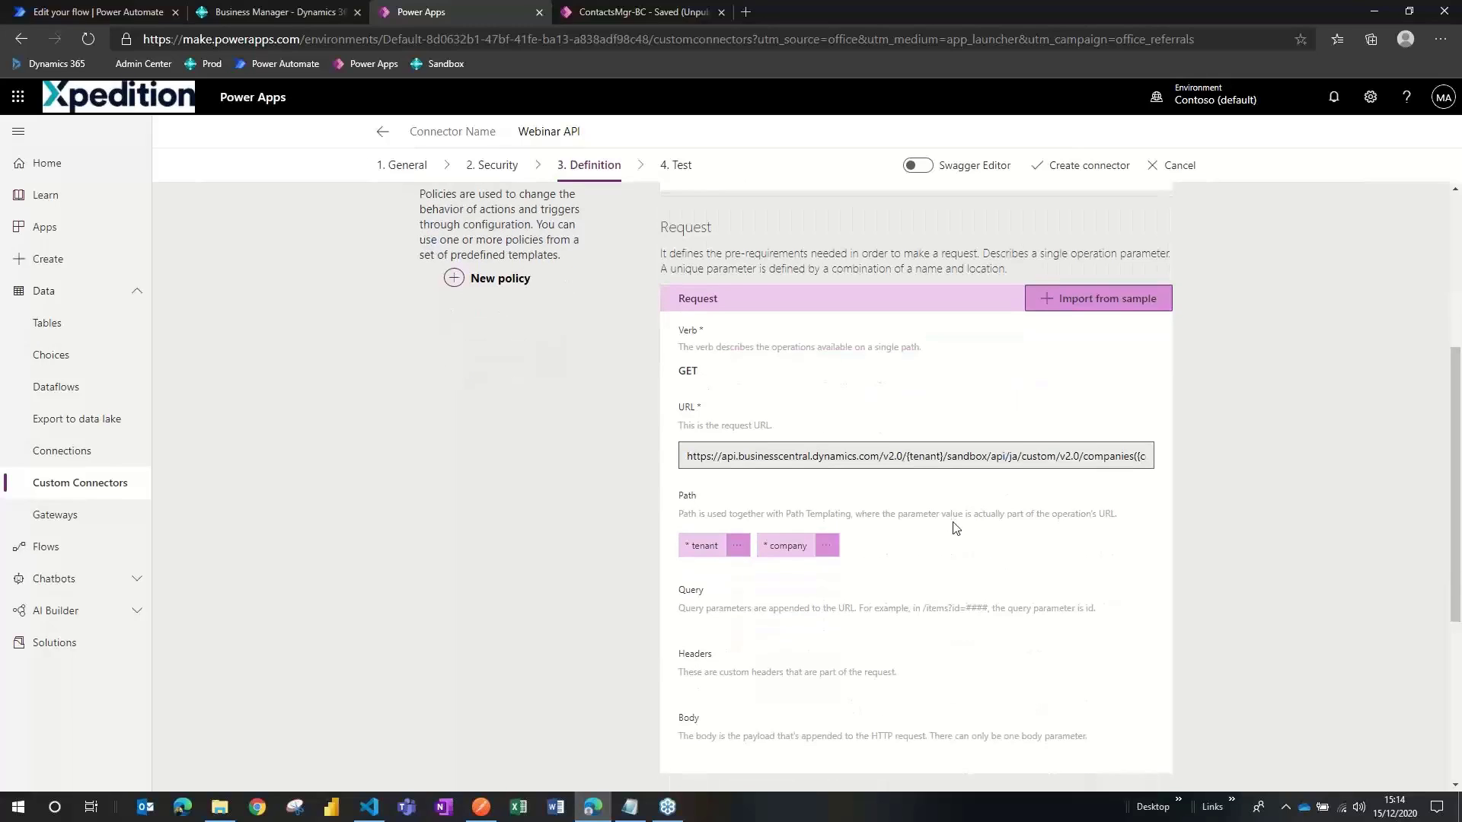
scroll(956, 527, down, 1)
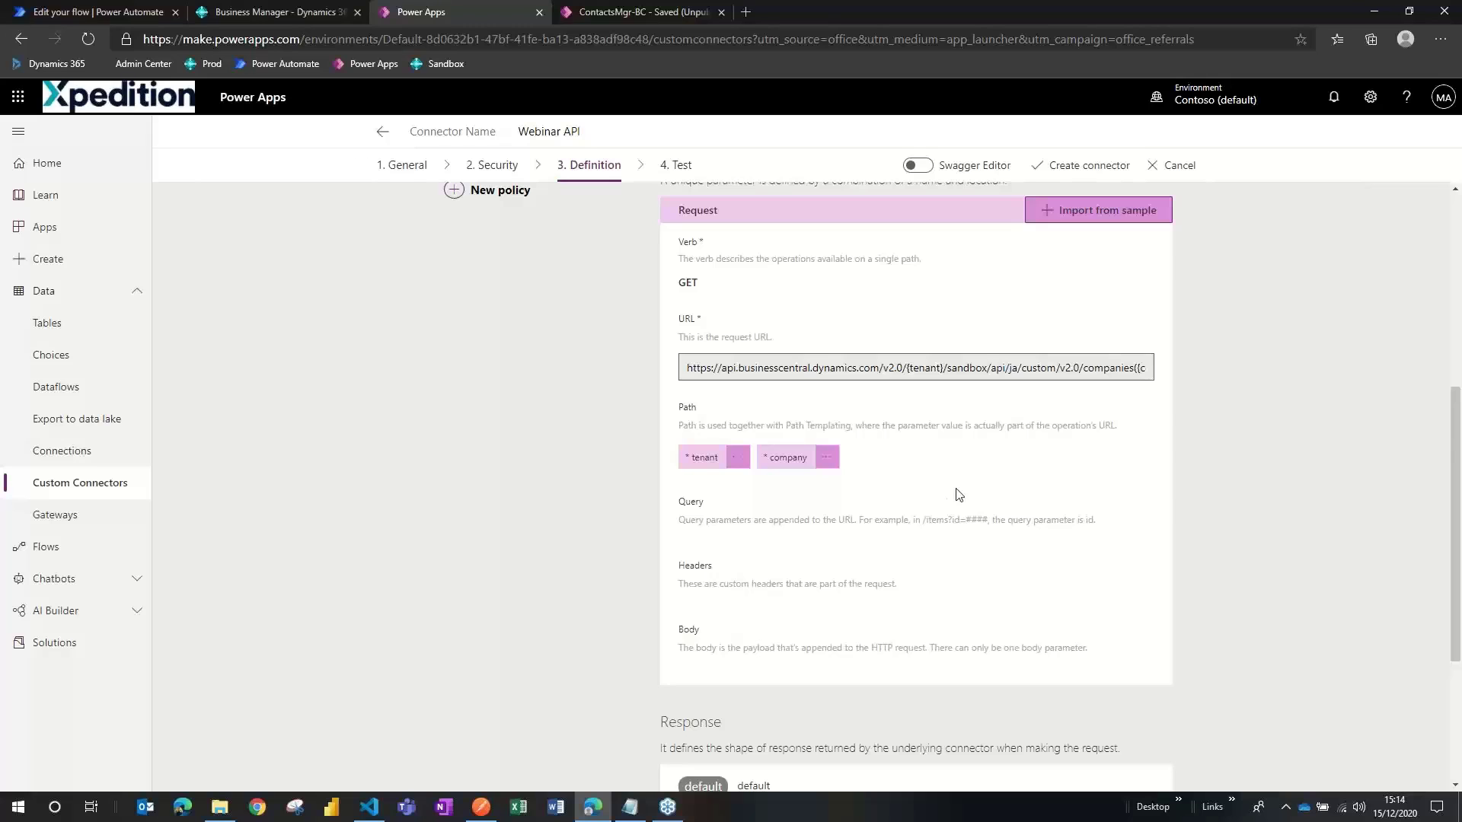
scroll(957, 495, down, 2)
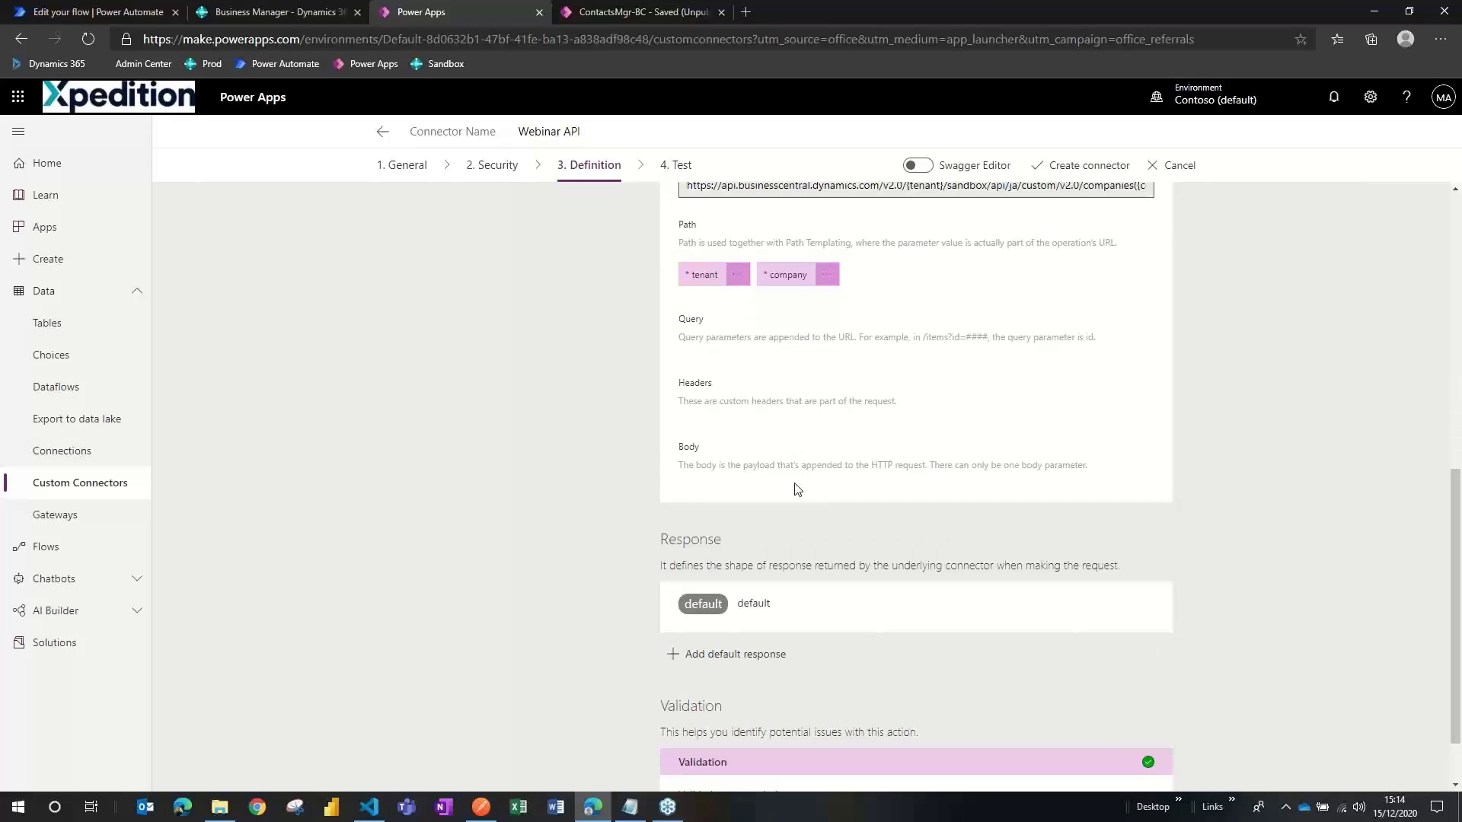
click(483, 809)
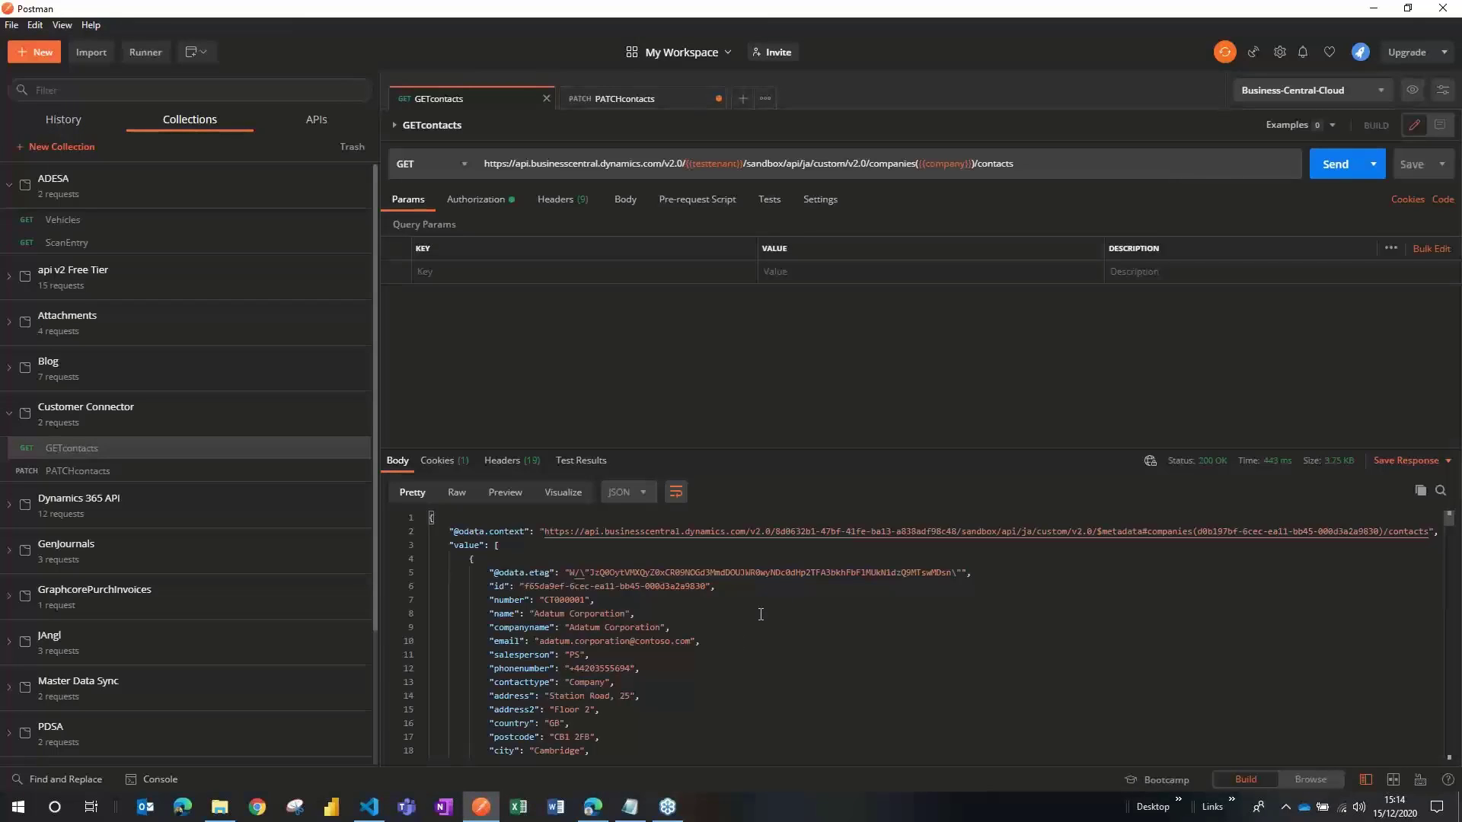
Review the returned contacts JSON in Postman, then select the connector's default response in Power Apps
scroll(761, 614, down, 3)
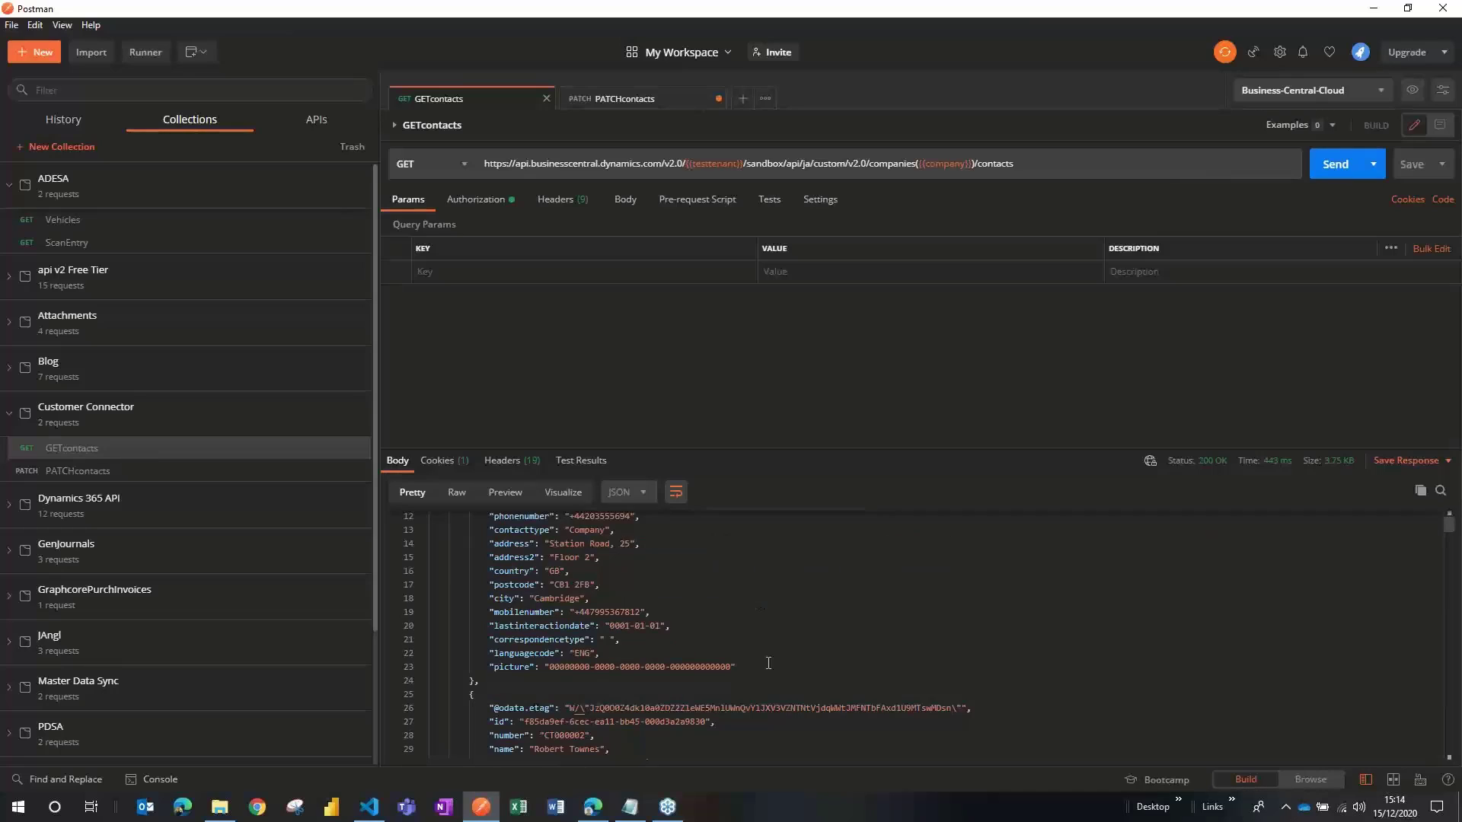
scroll(768, 662, up, 3)
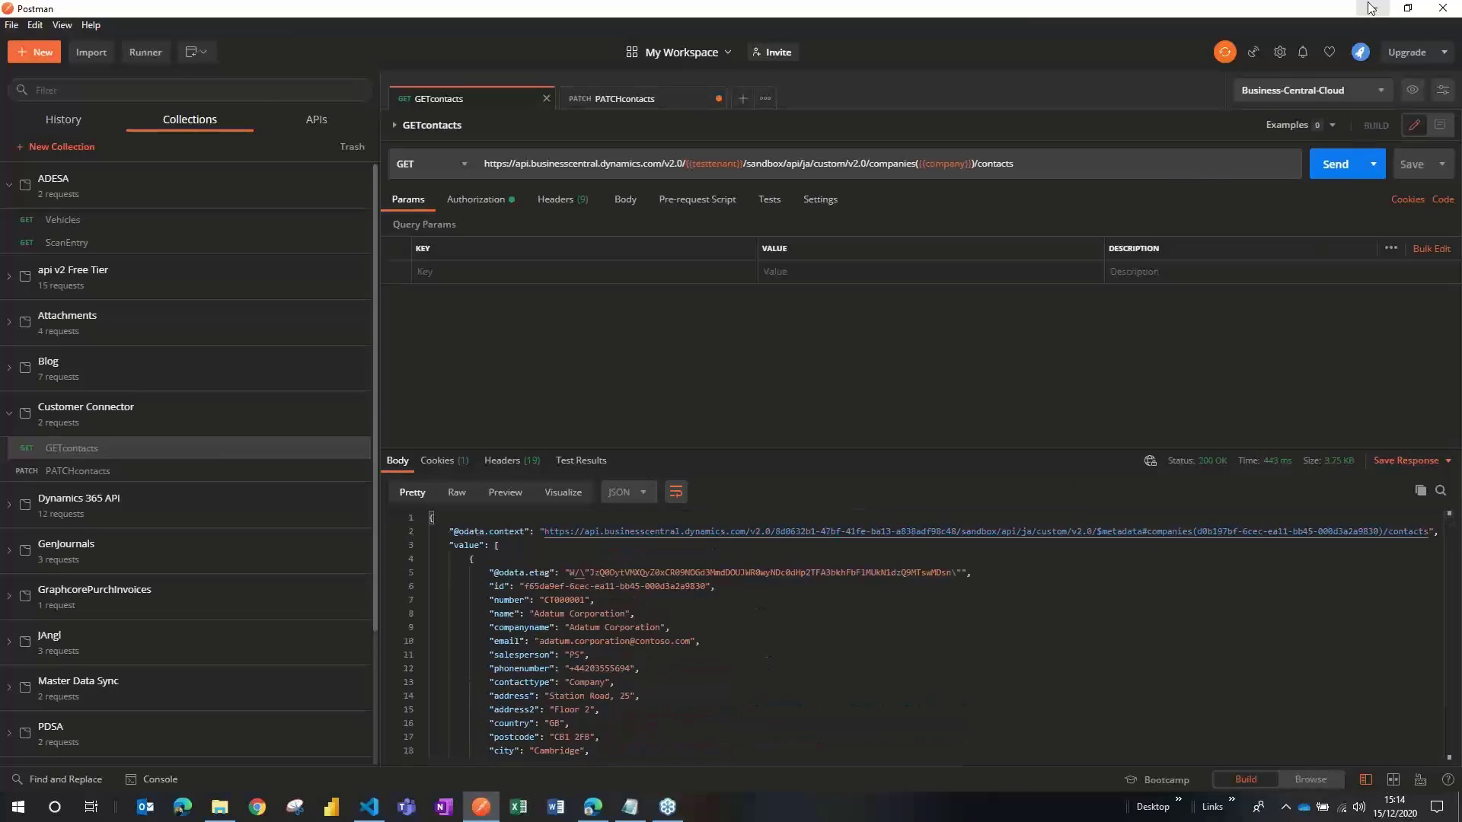
key(alt+Tab)
click(986, 603)
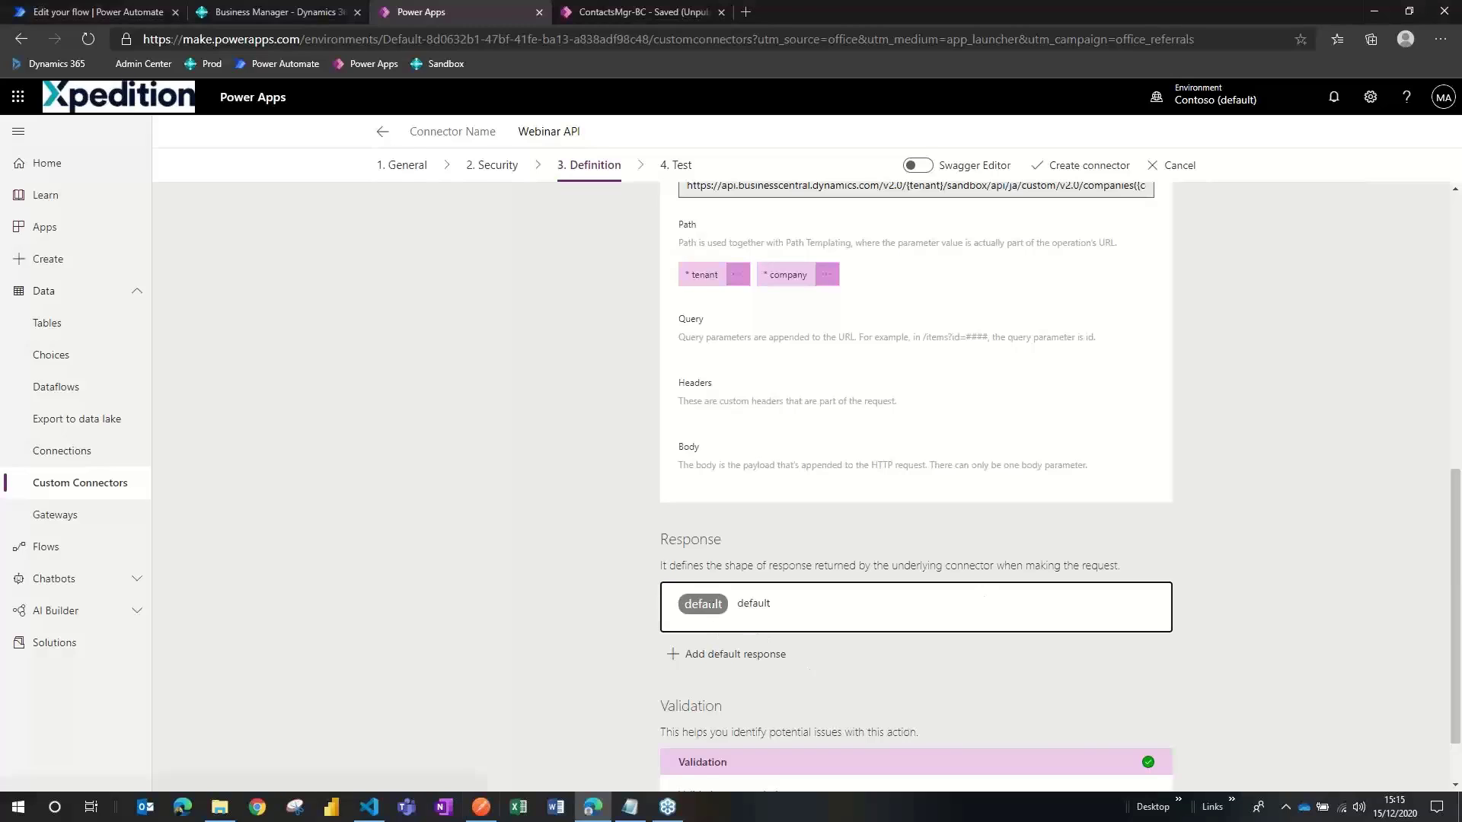
Open Import from sample for the default response and focus its empty Body box
click(709, 608)
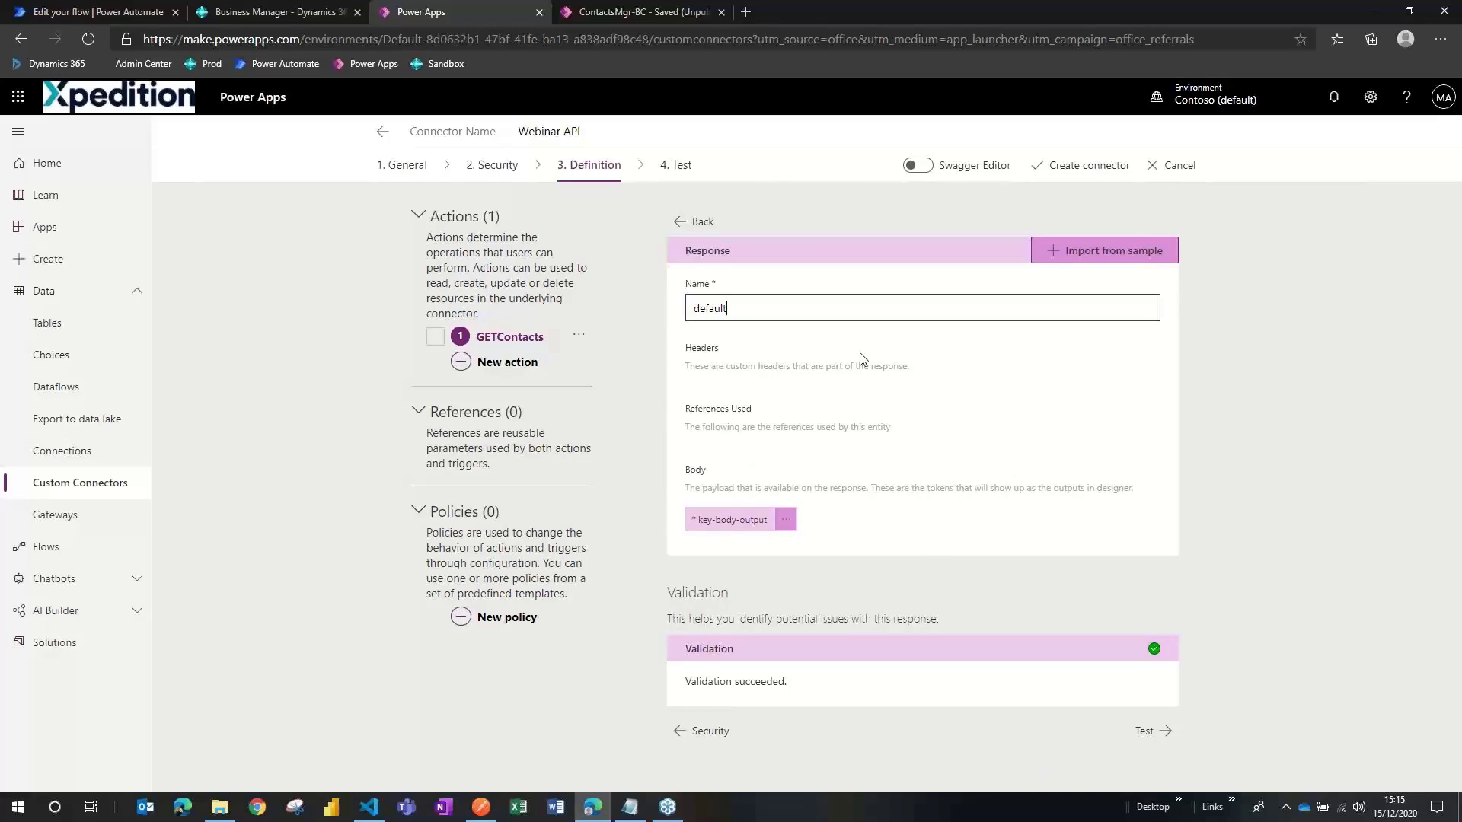
click(1149, 259)
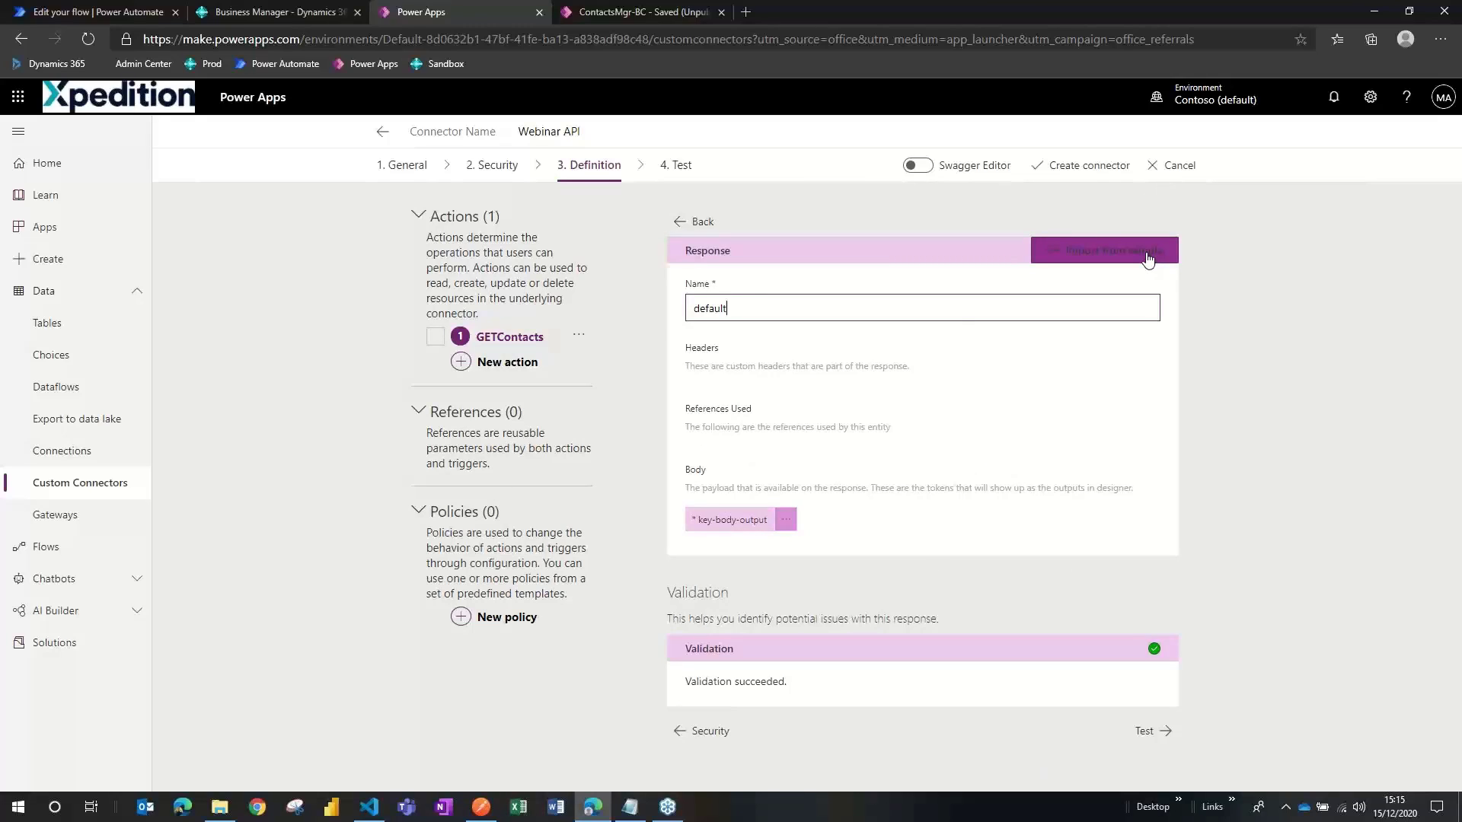
click(1148, 259)
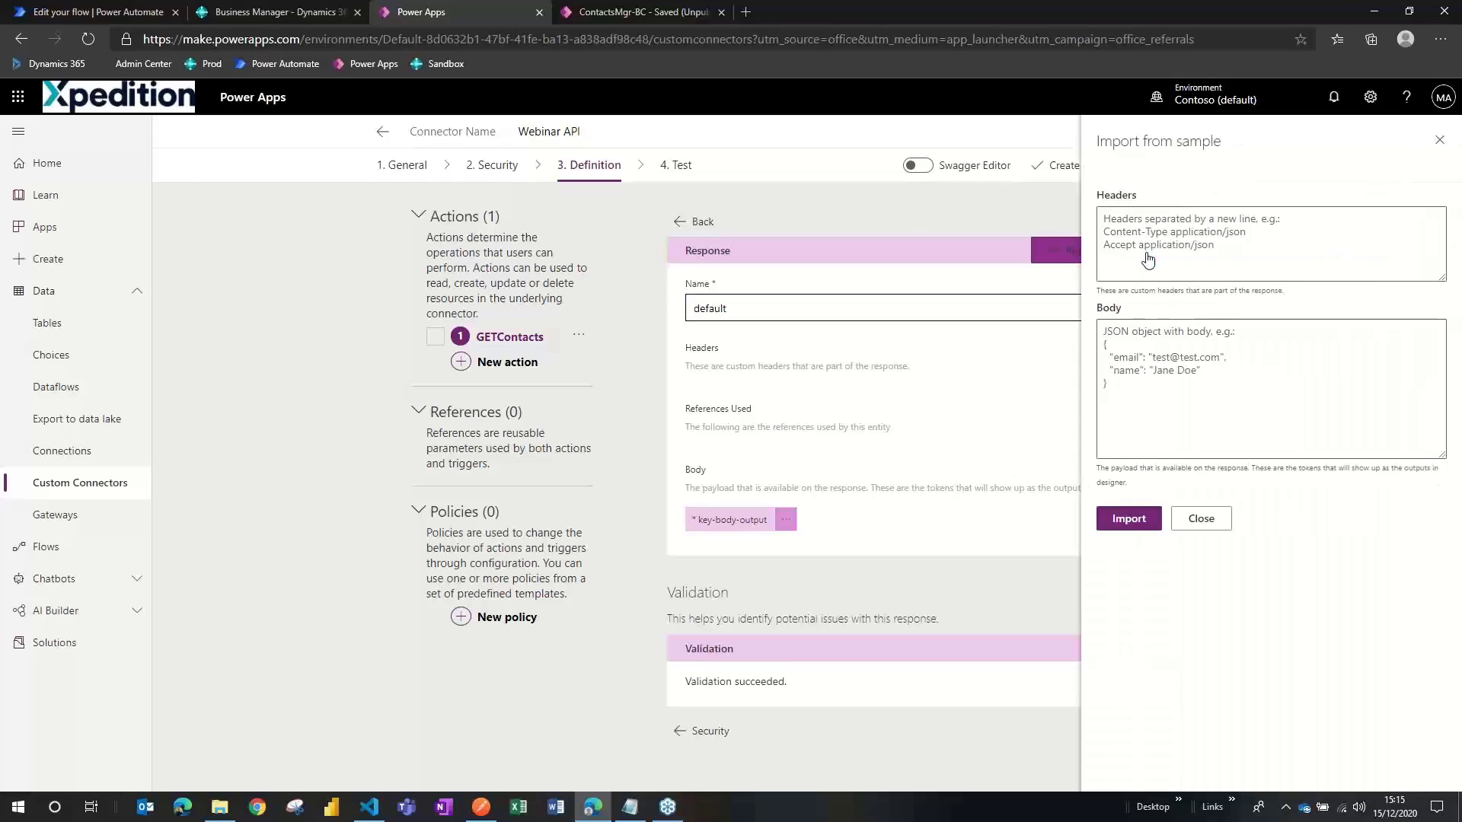
click(1169, 339)
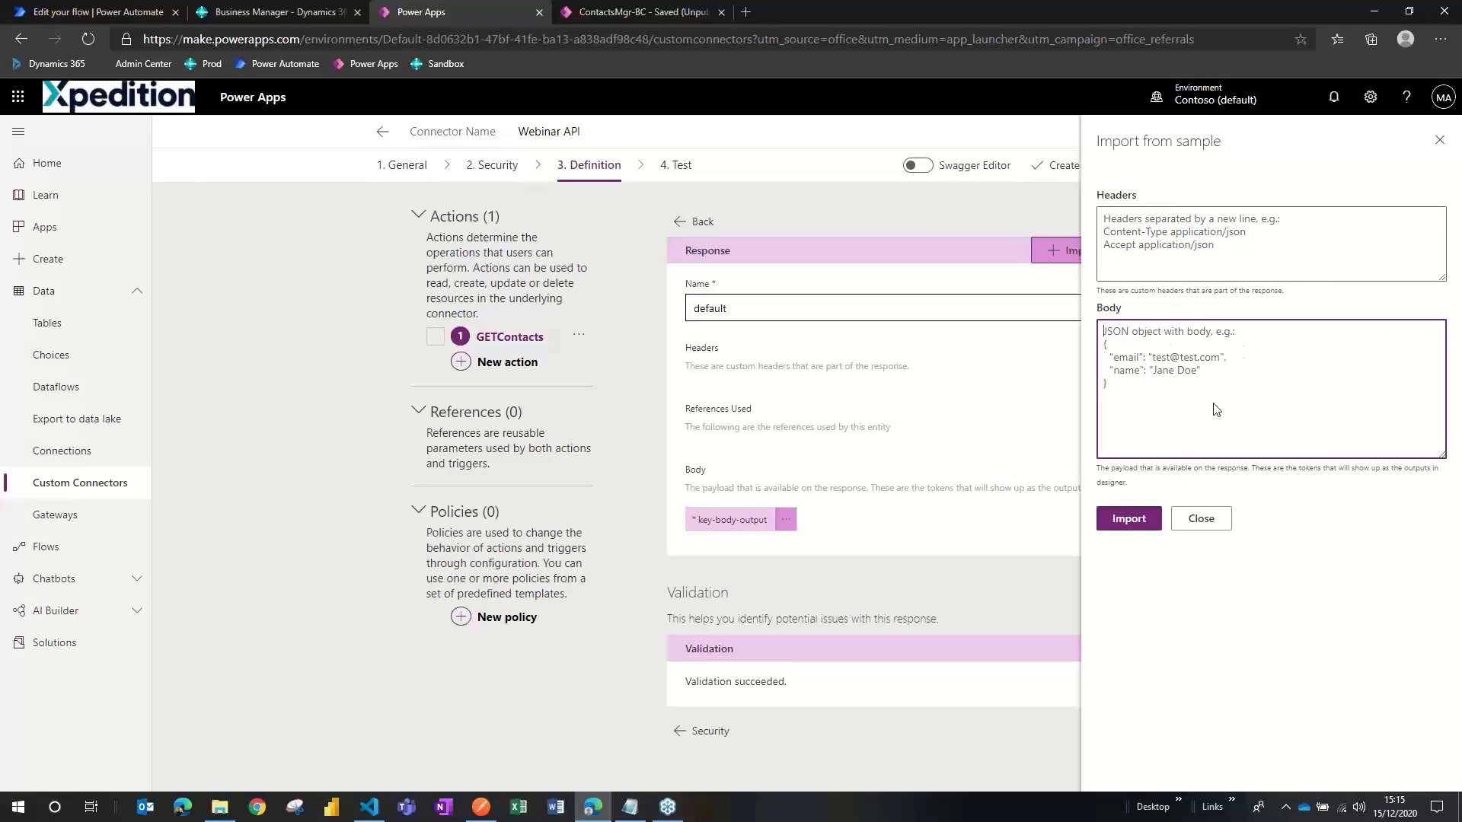
mouse_move(488, 813)
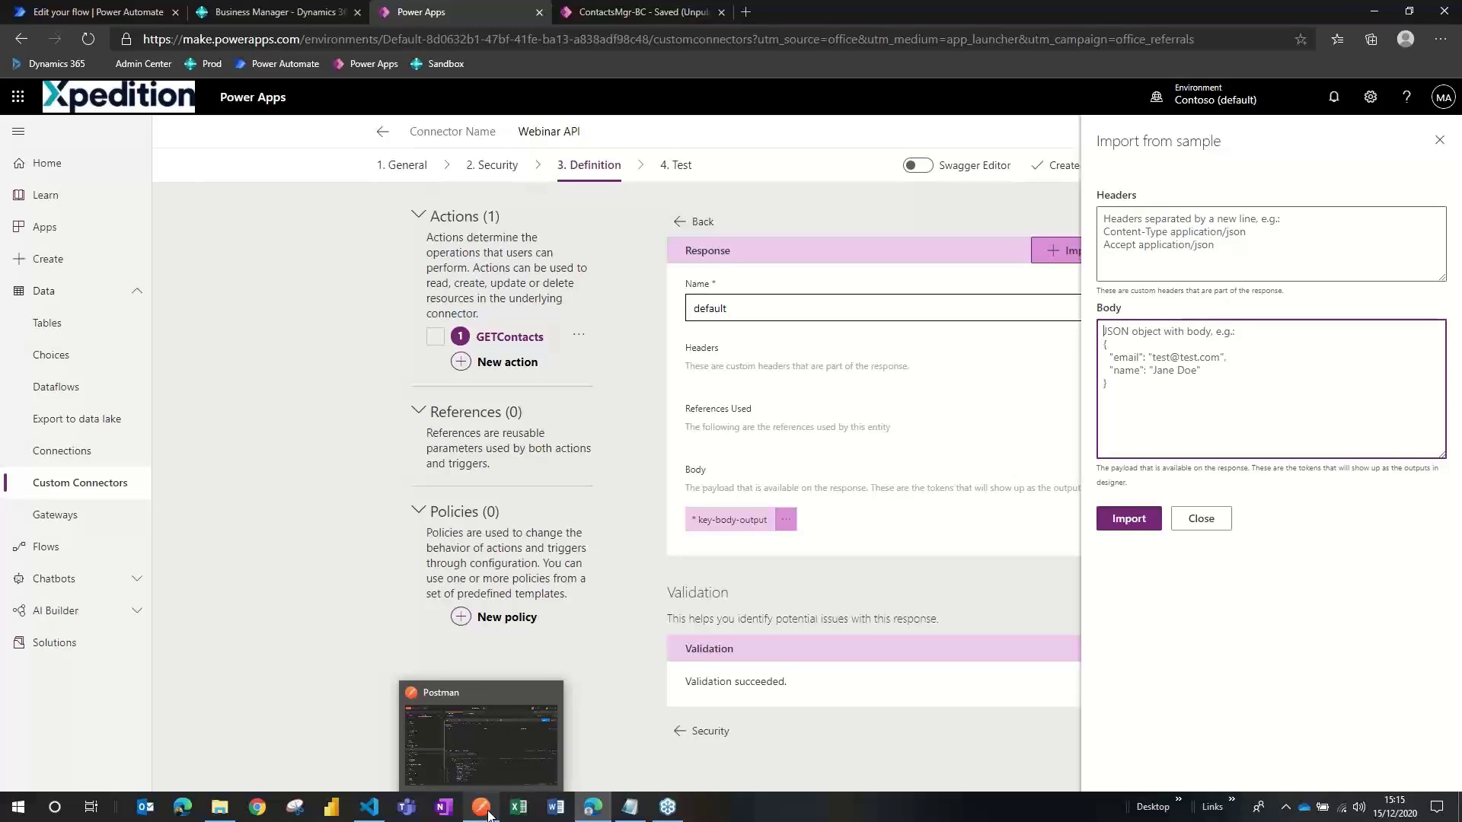
In Postman, look through the GETcontacts JSON response's value array and the first contact's fields
click(488, 814)
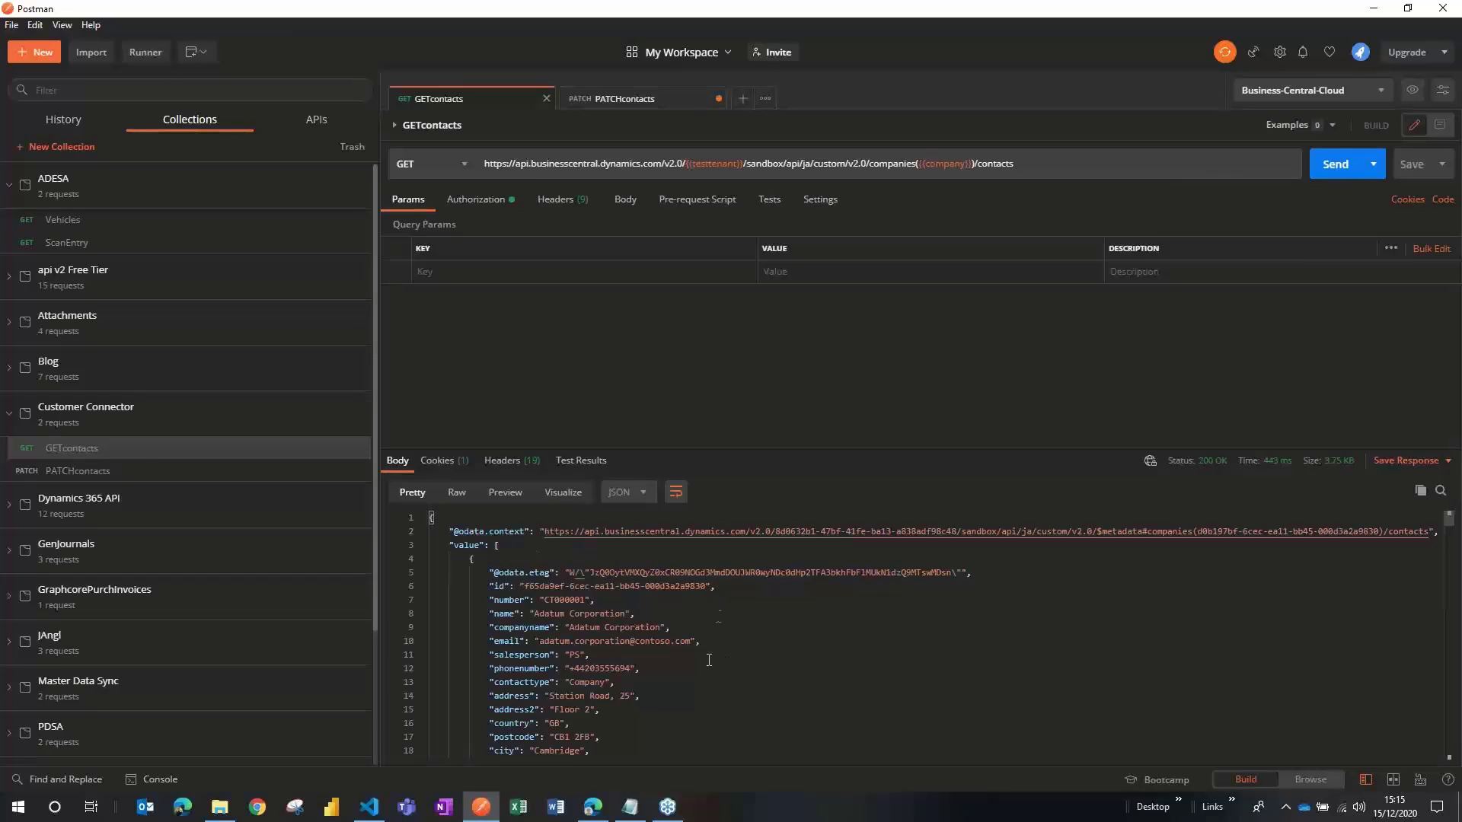
click(498, 546)
click(525, 549)
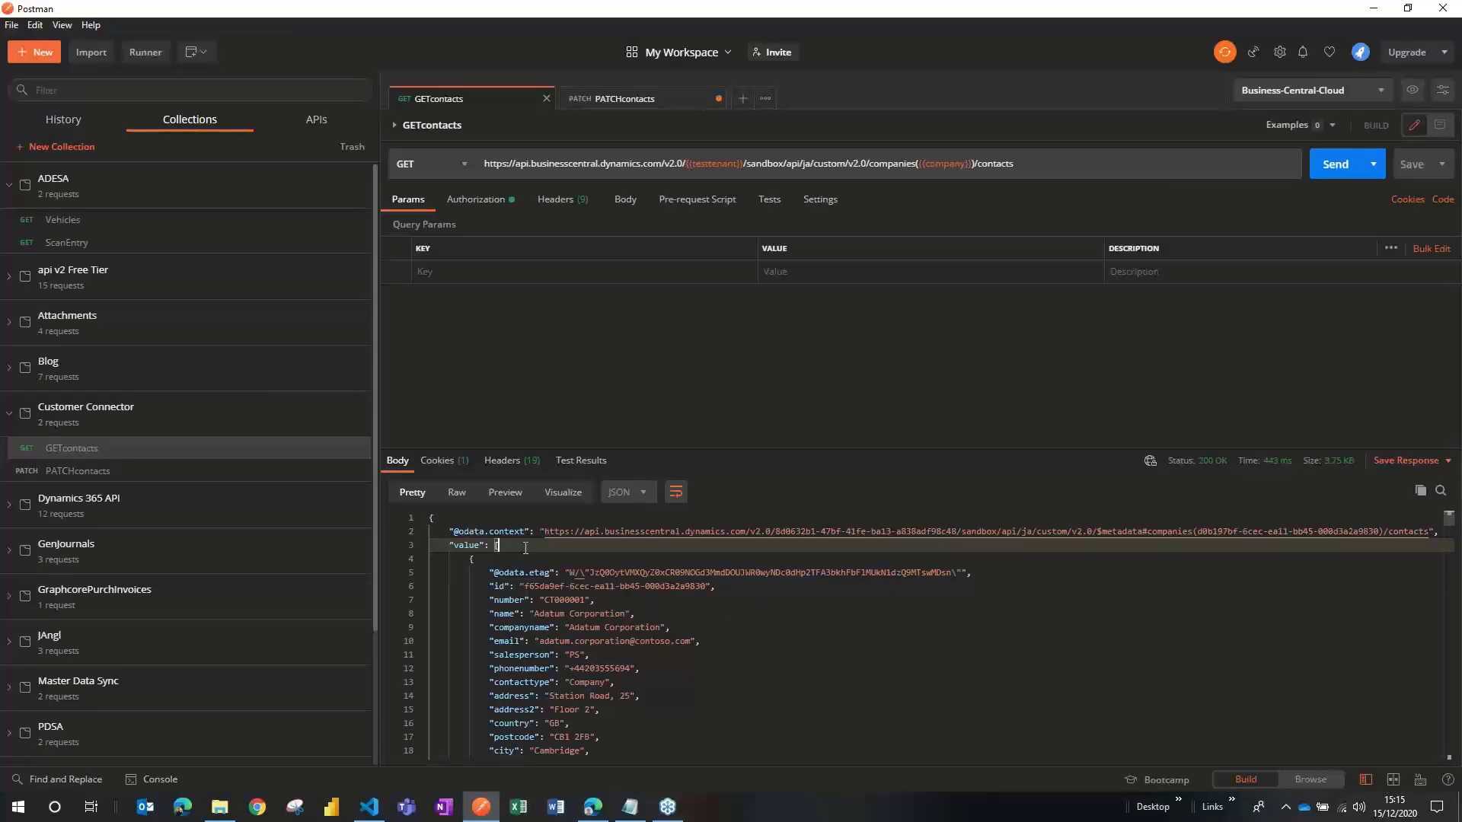
key(Down)
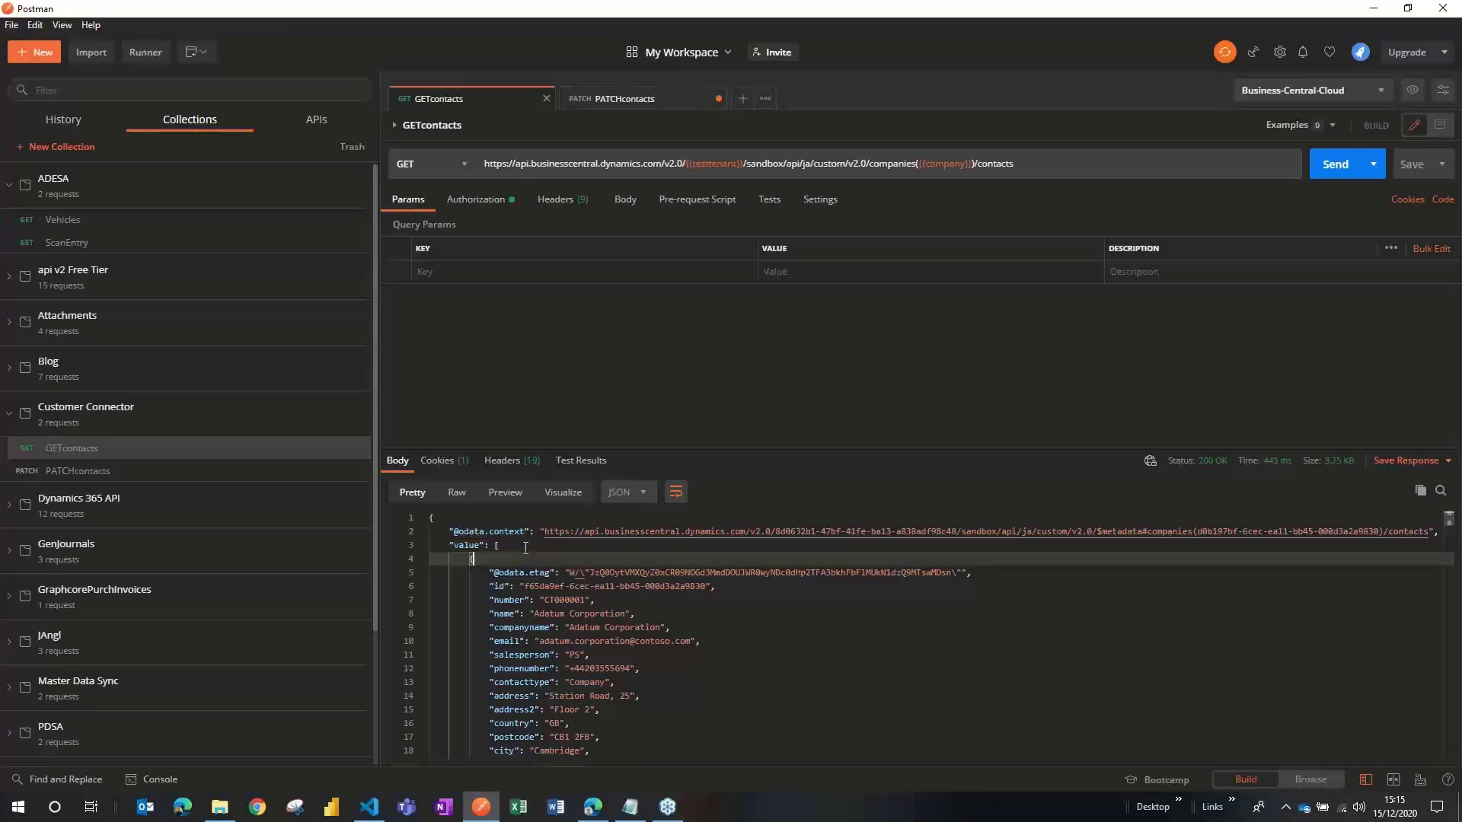
key(Down)
key(Down)
key(Down)
key(Down)
key(Down)
key(Down)
key(Down)
key(Down)
key(Down)
key(Down)
key(Down)
key(Down)
key(Down)
key(Down)
key(Down)
key(Down)
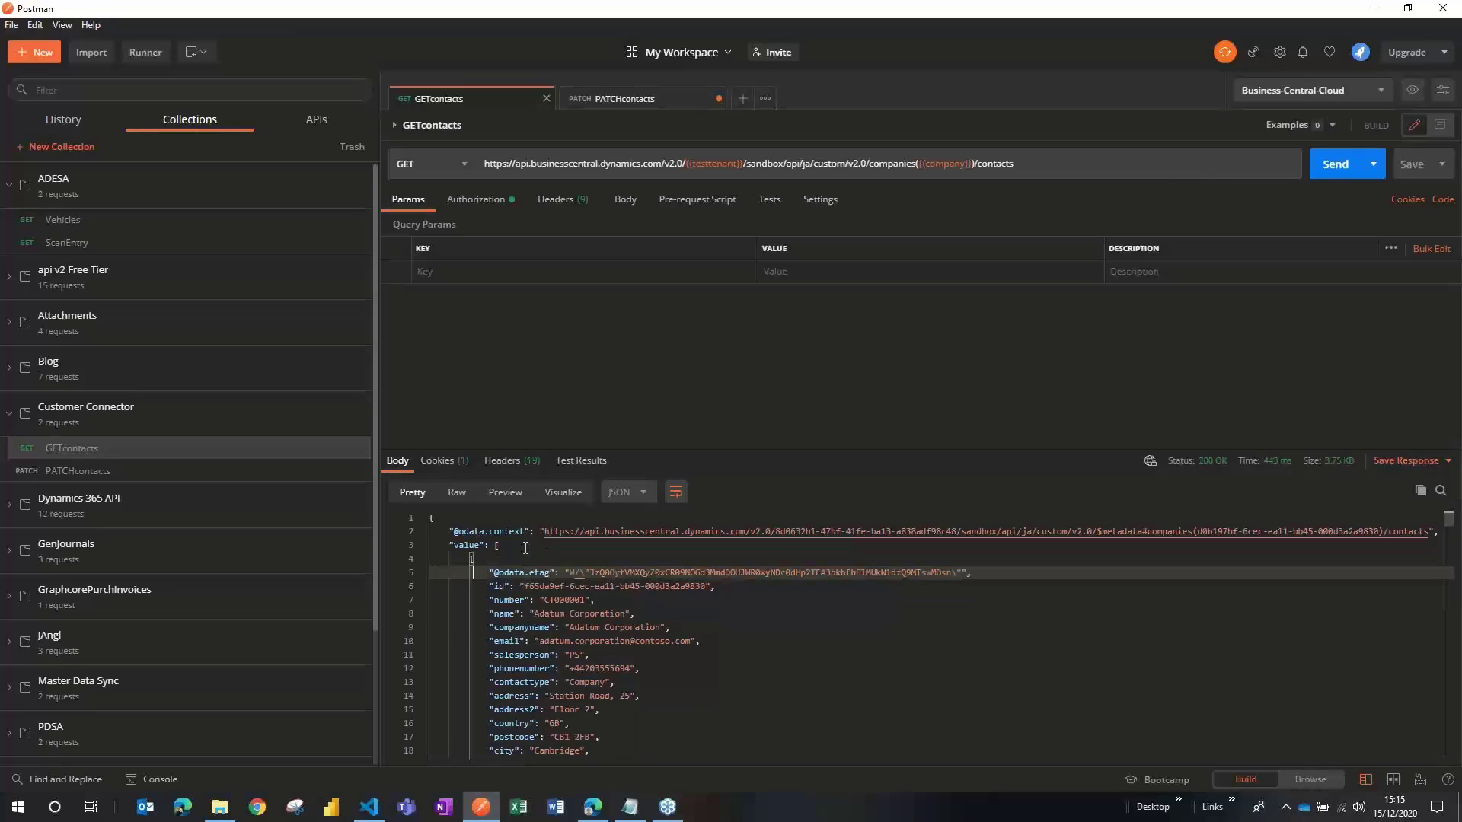
key(Down)
key(Down)
key(Down)
key(Down)
key(Down)
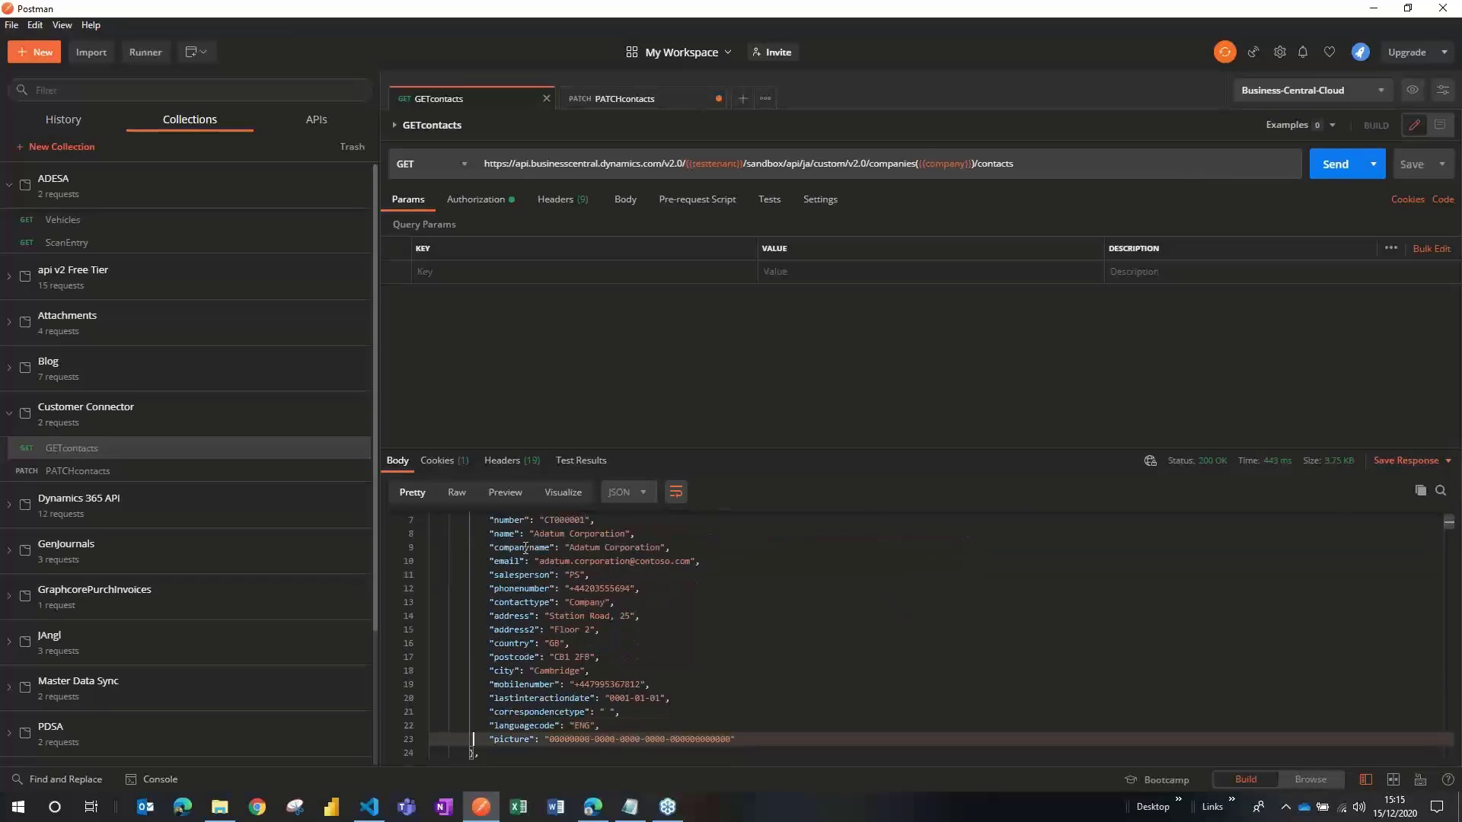
scroll(525, 548, up, 3)
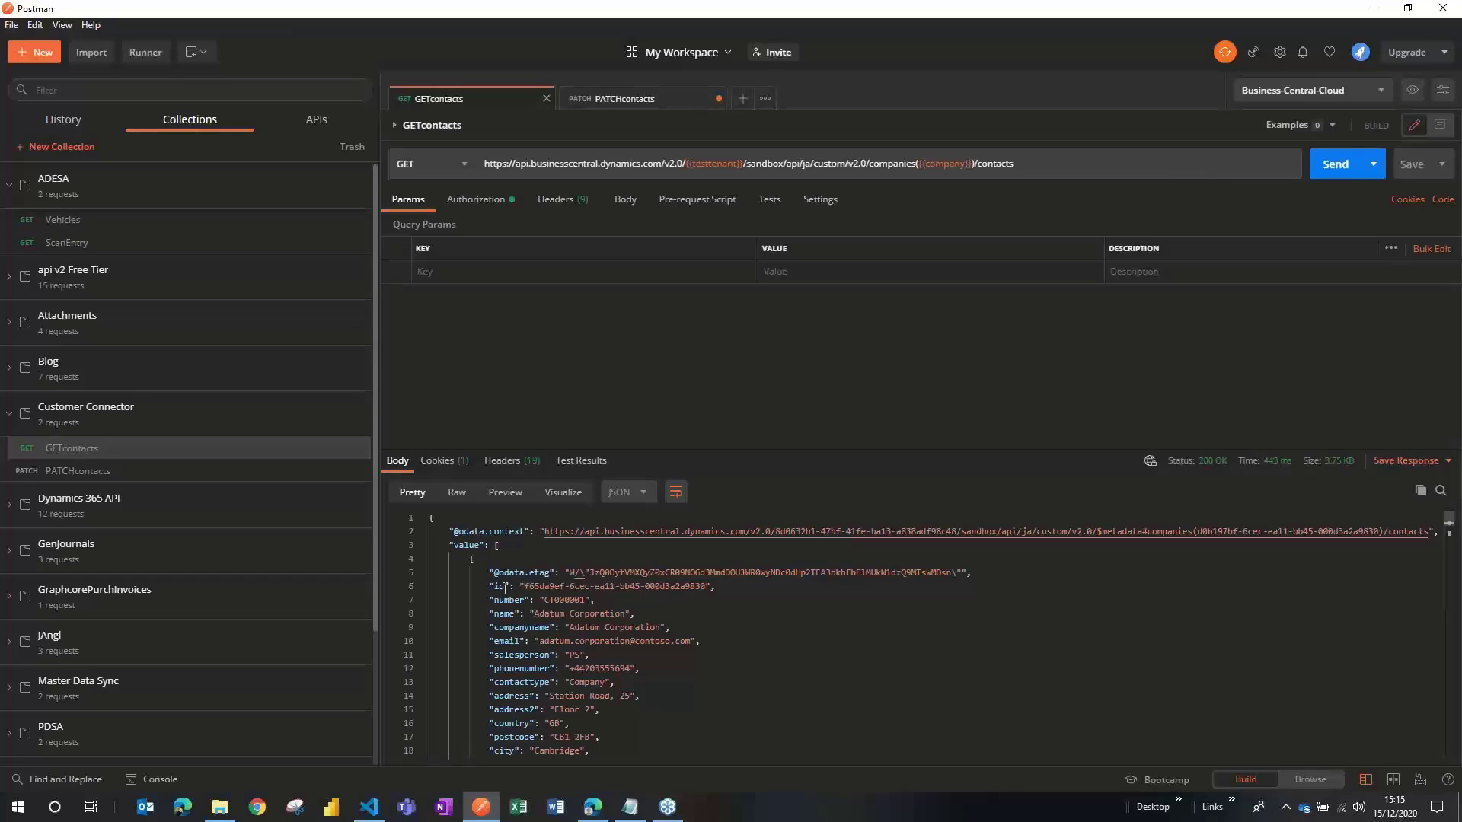
click(742, 621)
scroll(696, 624, down, 2)
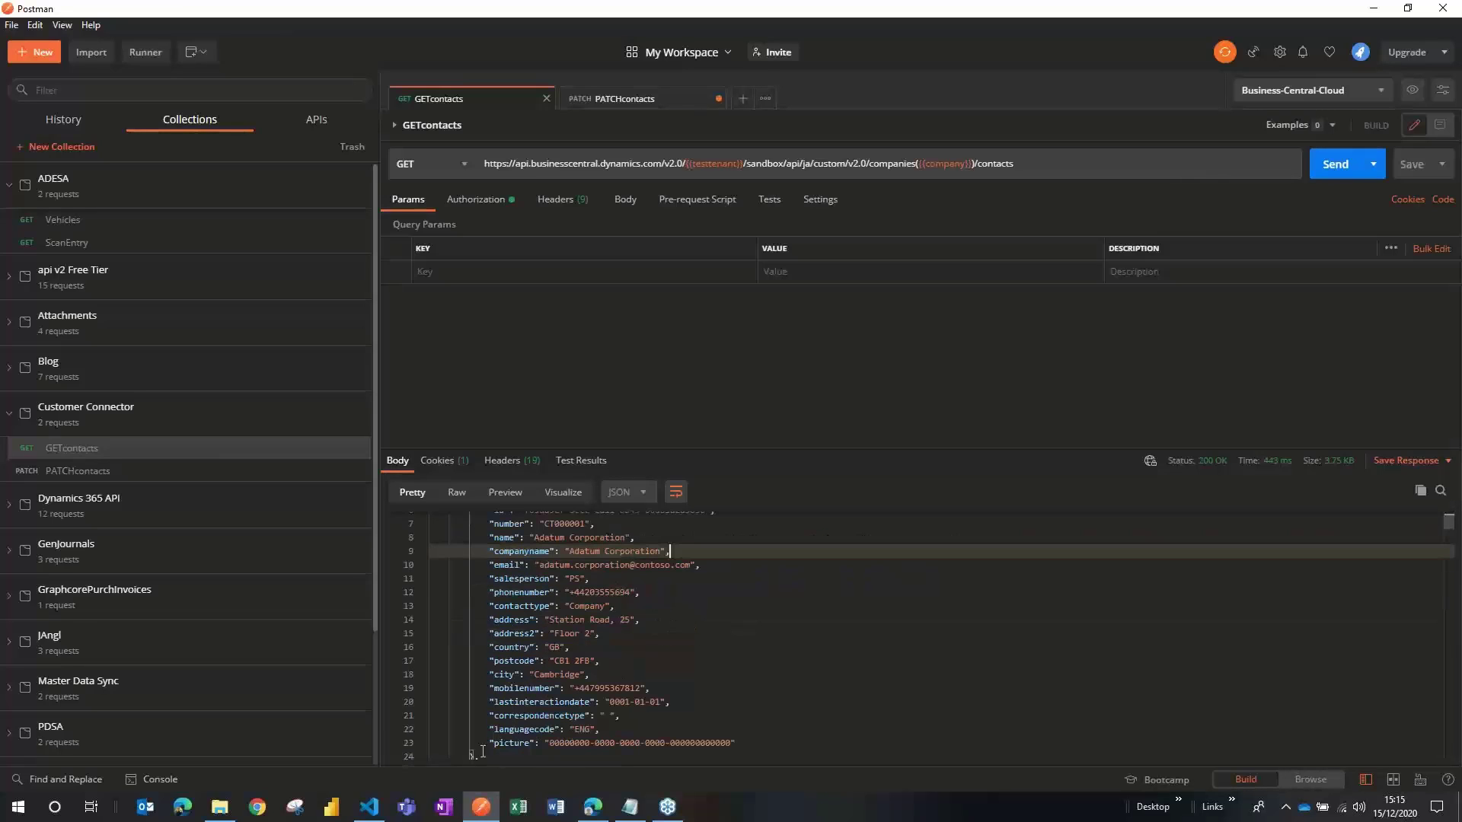
drag(480, 754, 470, 560)
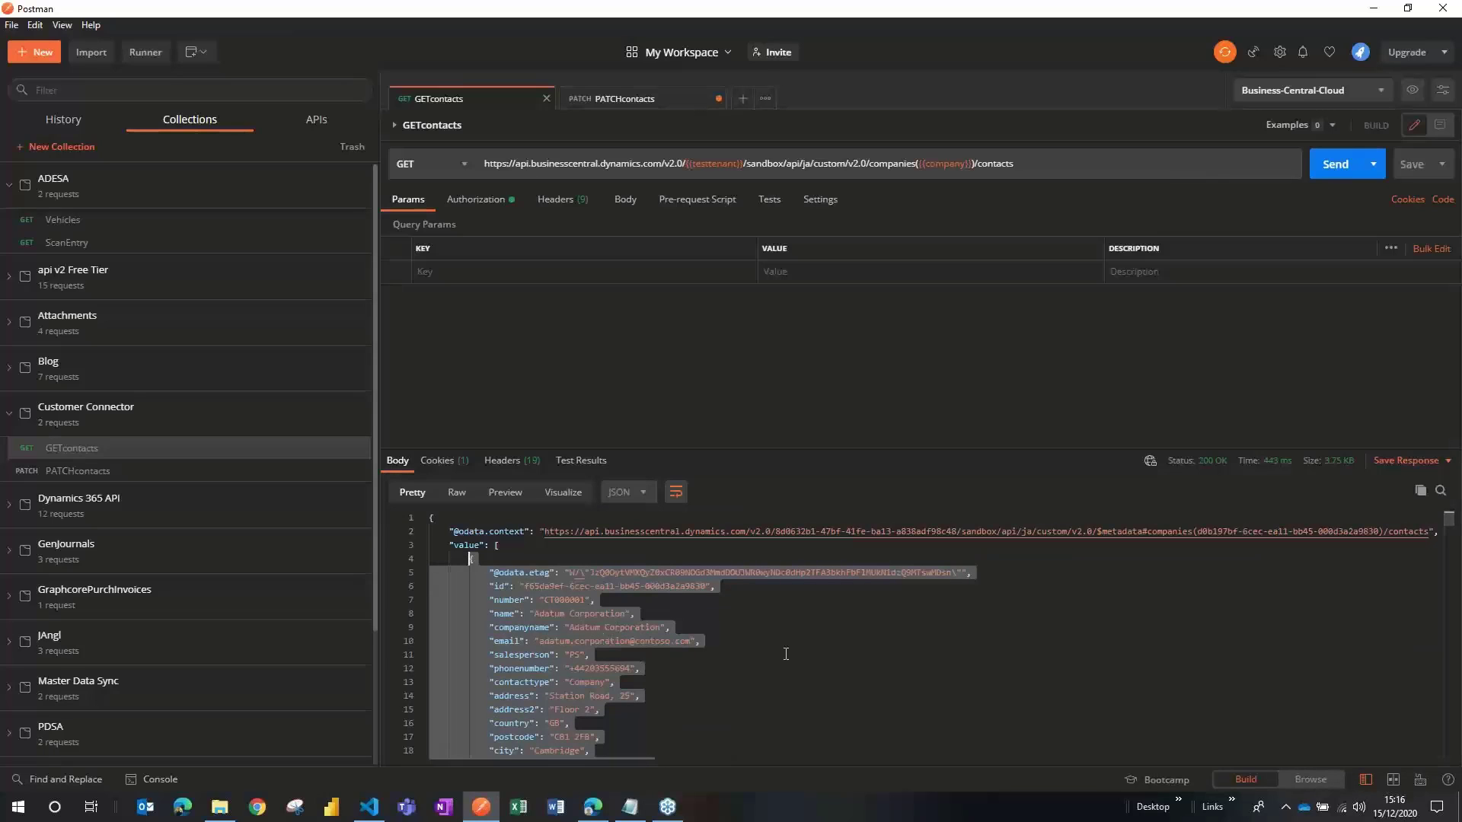
scroll(760, 645, down, 2)
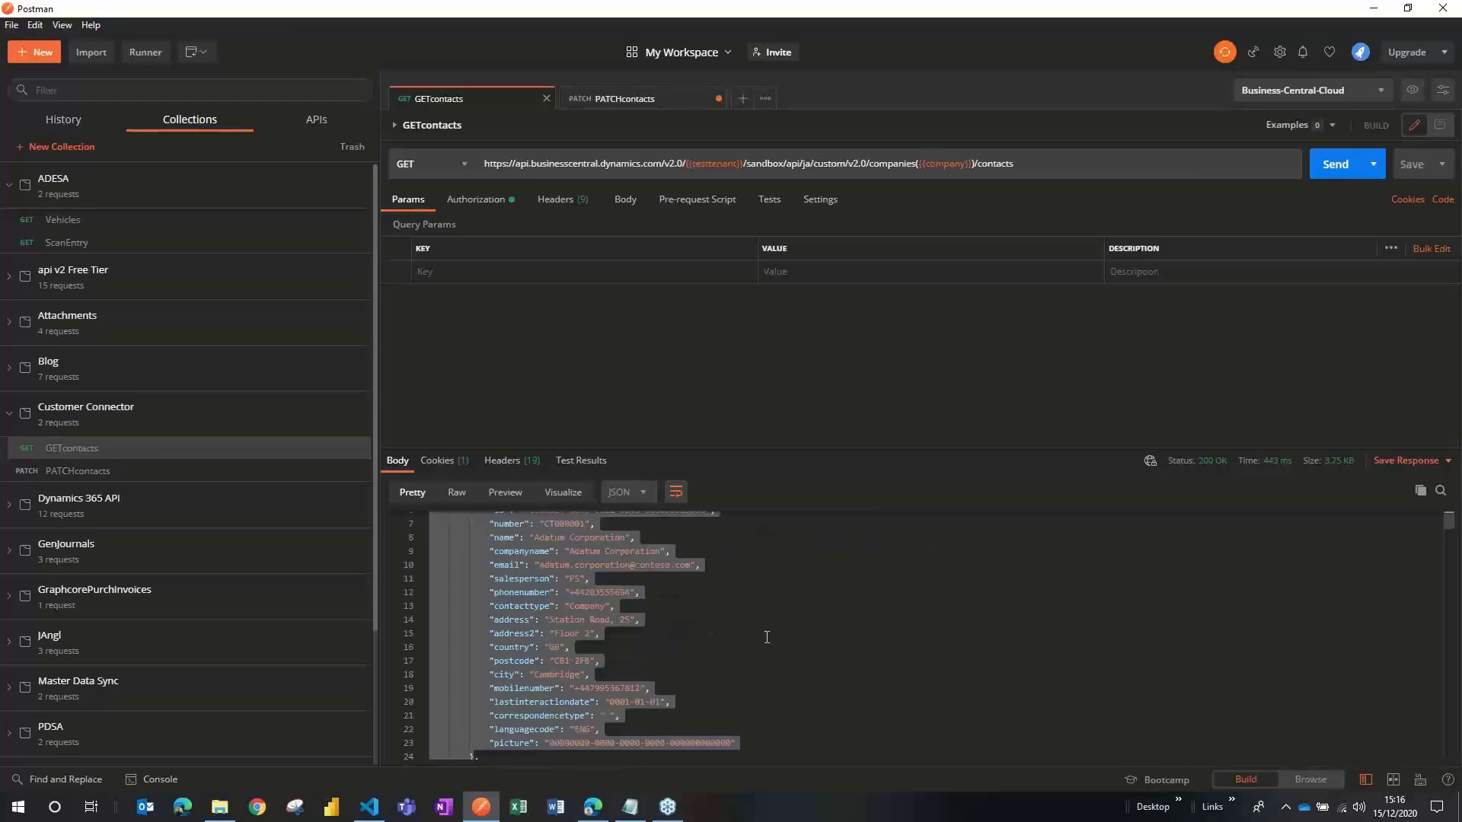
scroll(766, 637, down, 1)
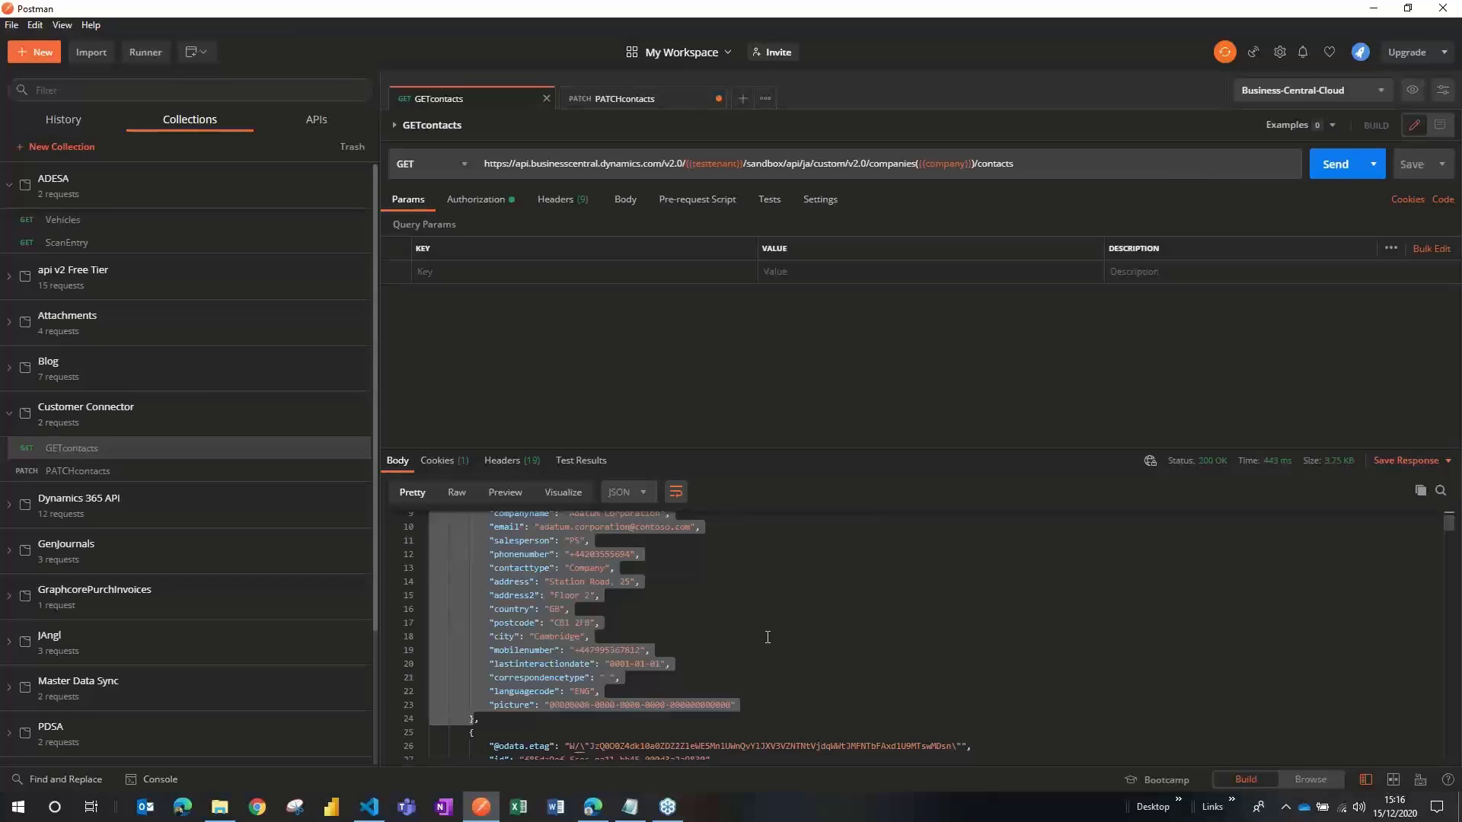
scroll(767, 637, up, 1)
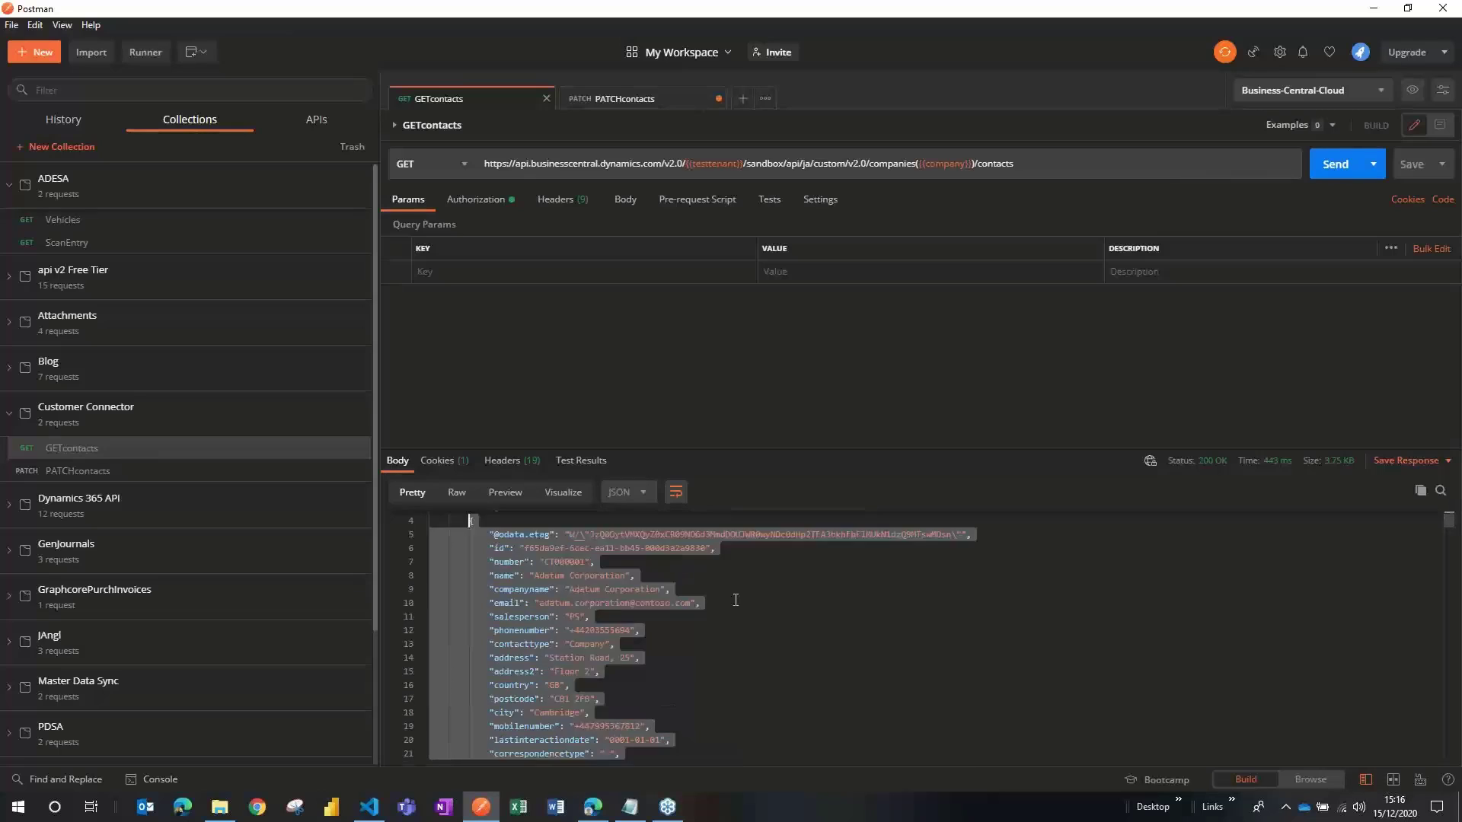
scroll(602, 579, up, 2)
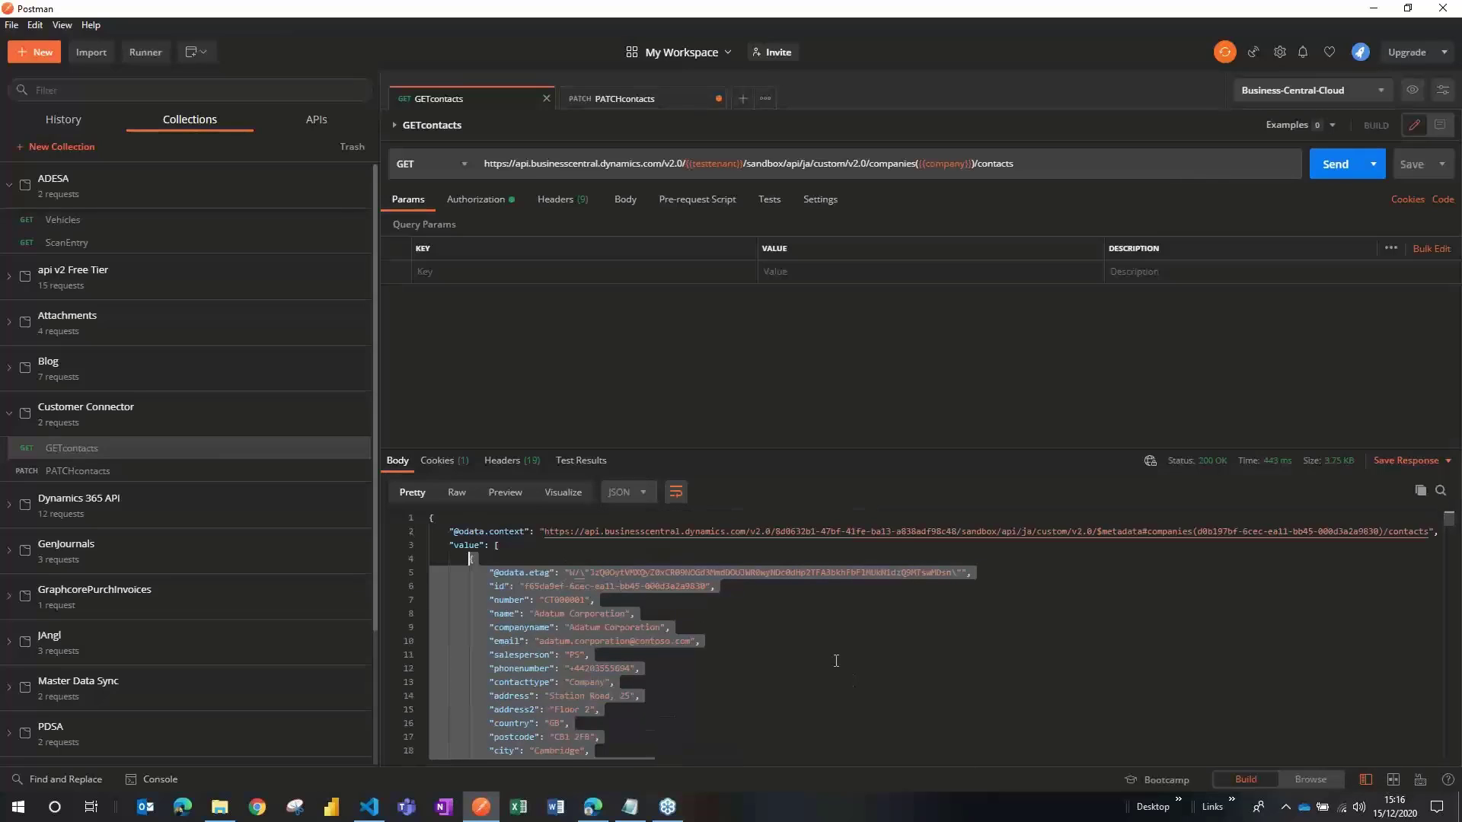
Select the whole GETcontacts JSON response and return to the Power Apps sample Body box
click(742, 643)
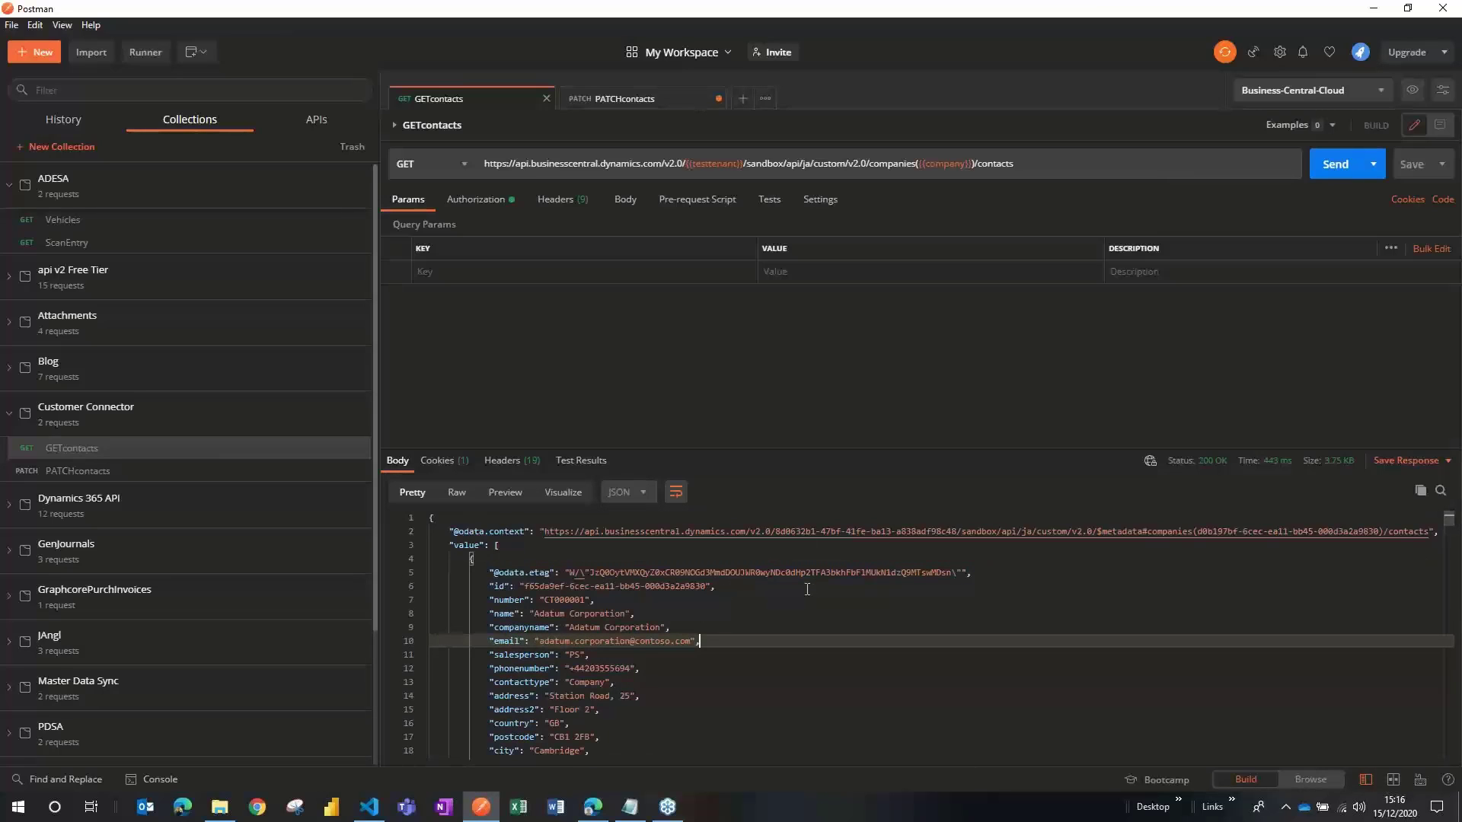
key(ctrl+a)
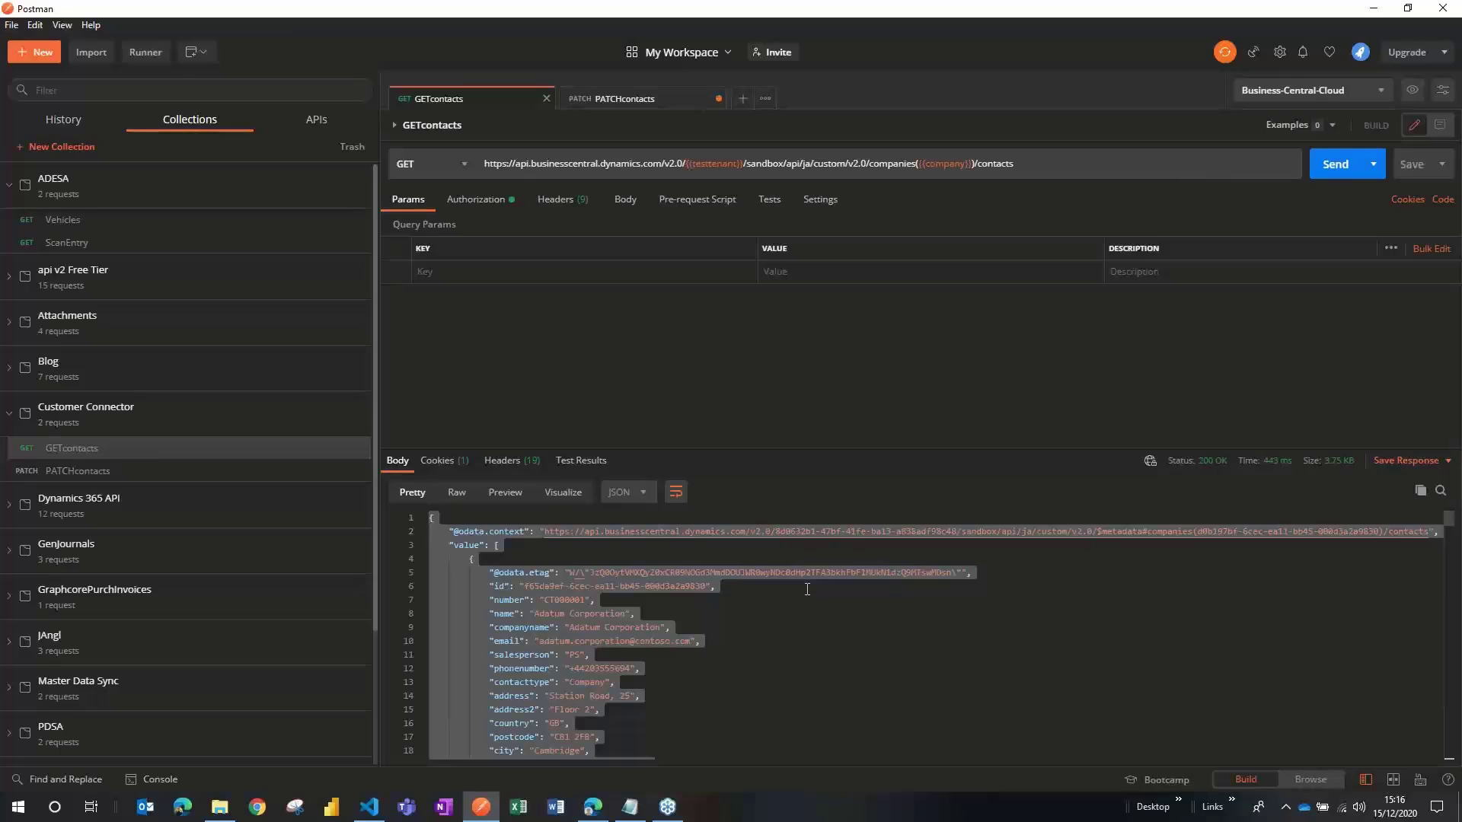
key(alt+Tab)
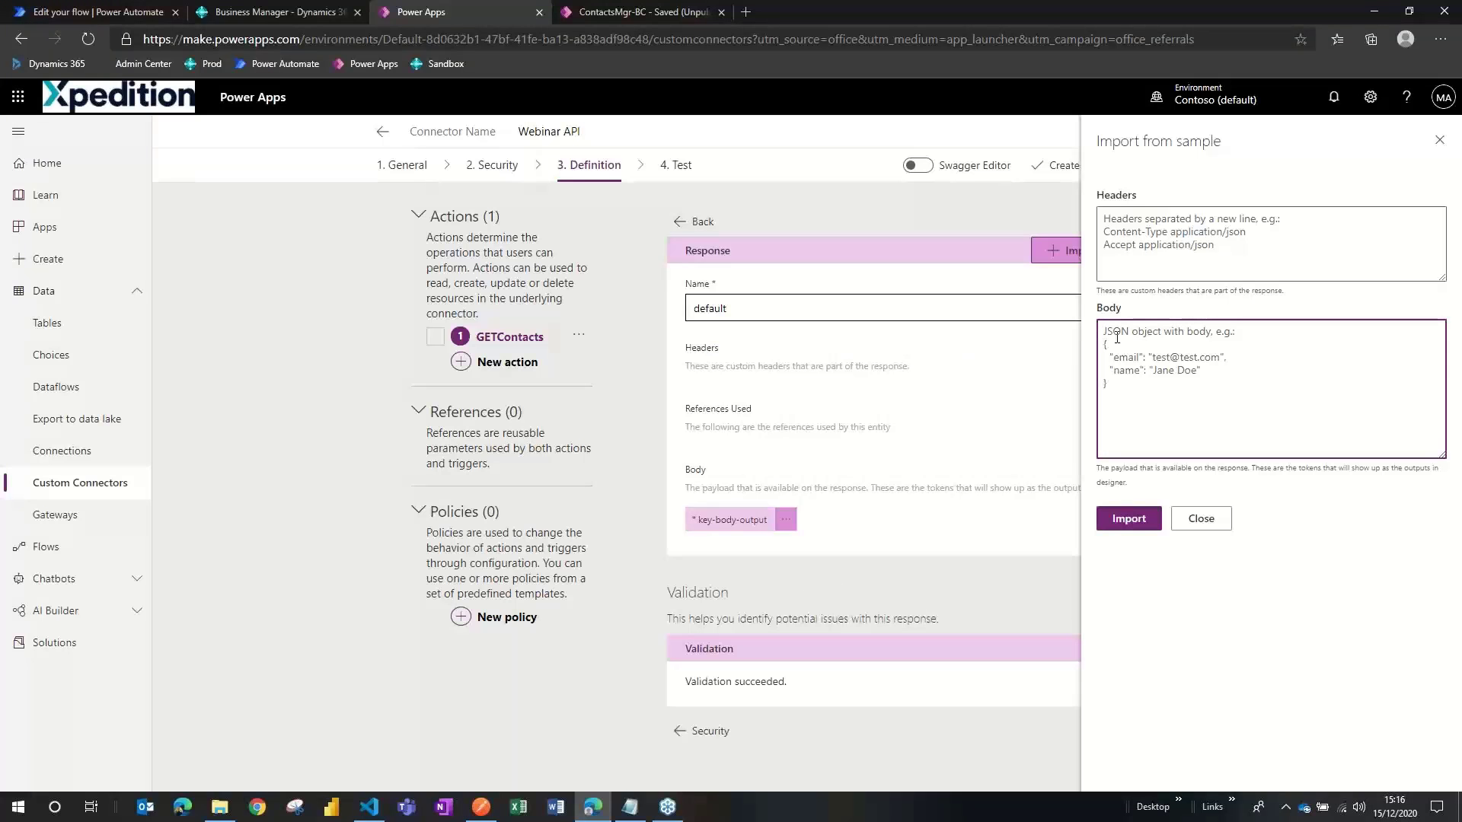
click(1116, 337)
Paste the contacts JSON into the Body and import it as the default response sample
key(ctrl+v)
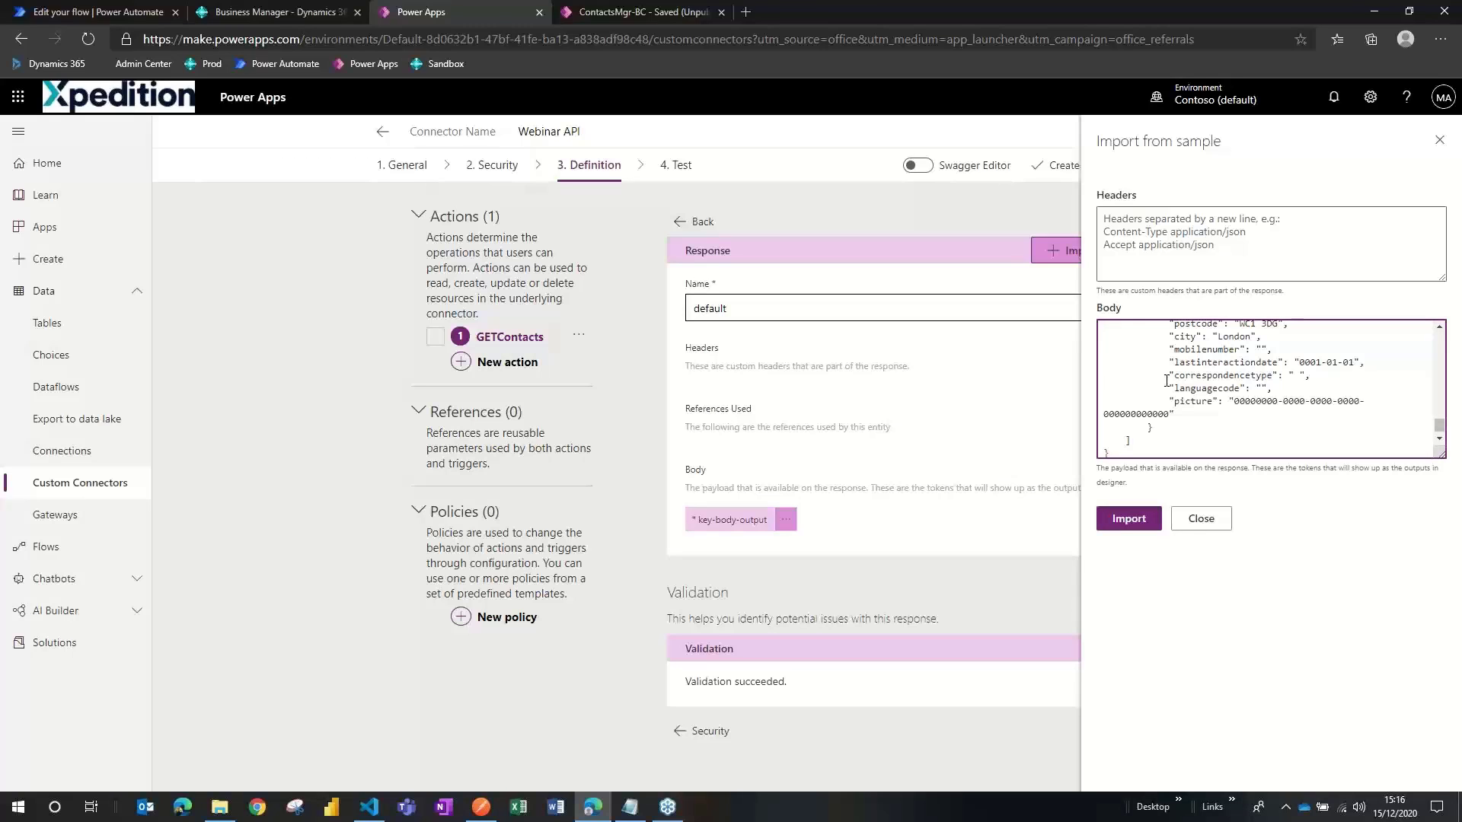
click(1244, 236)
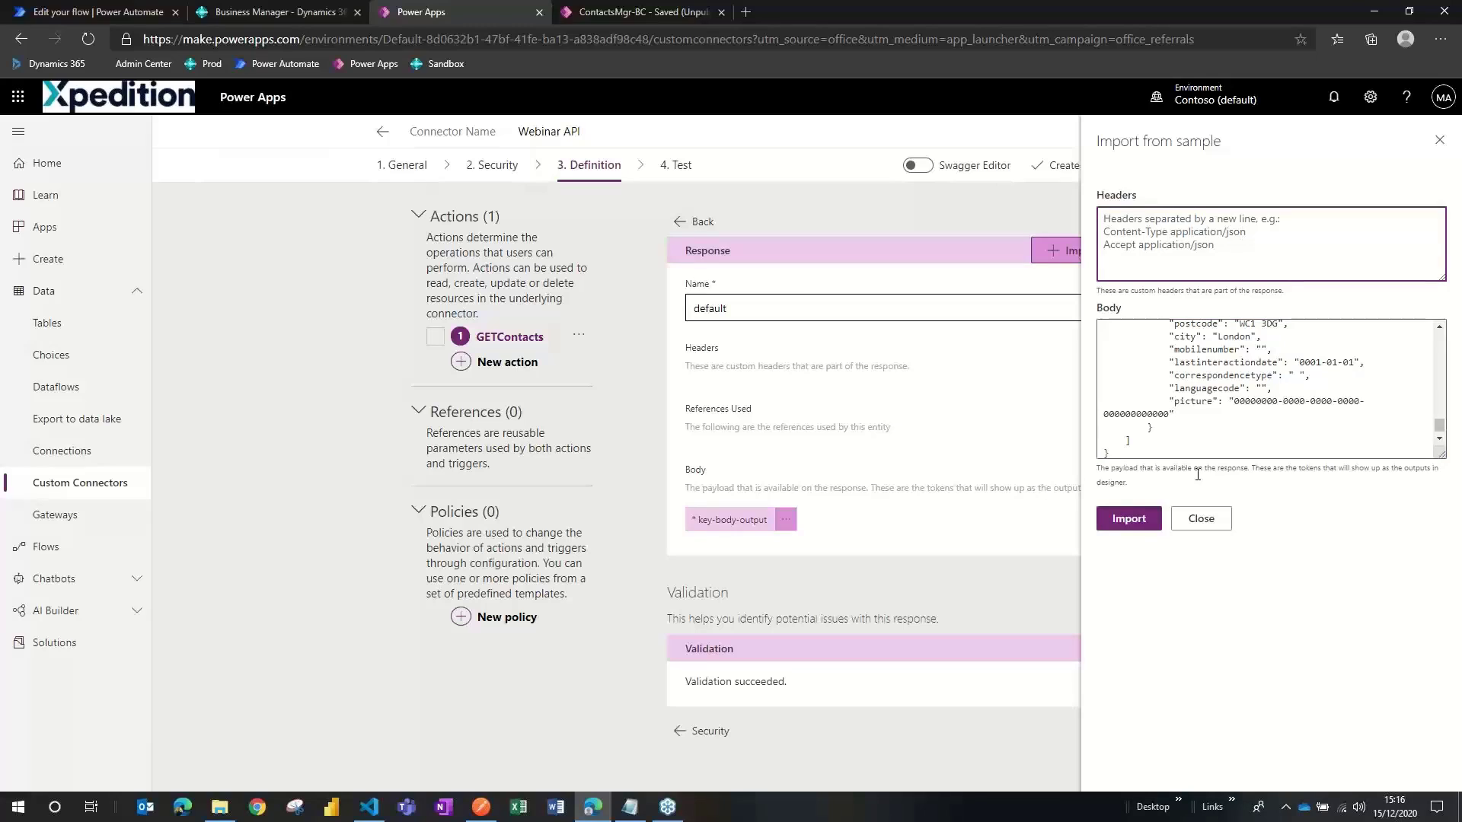
click(1130, 520)
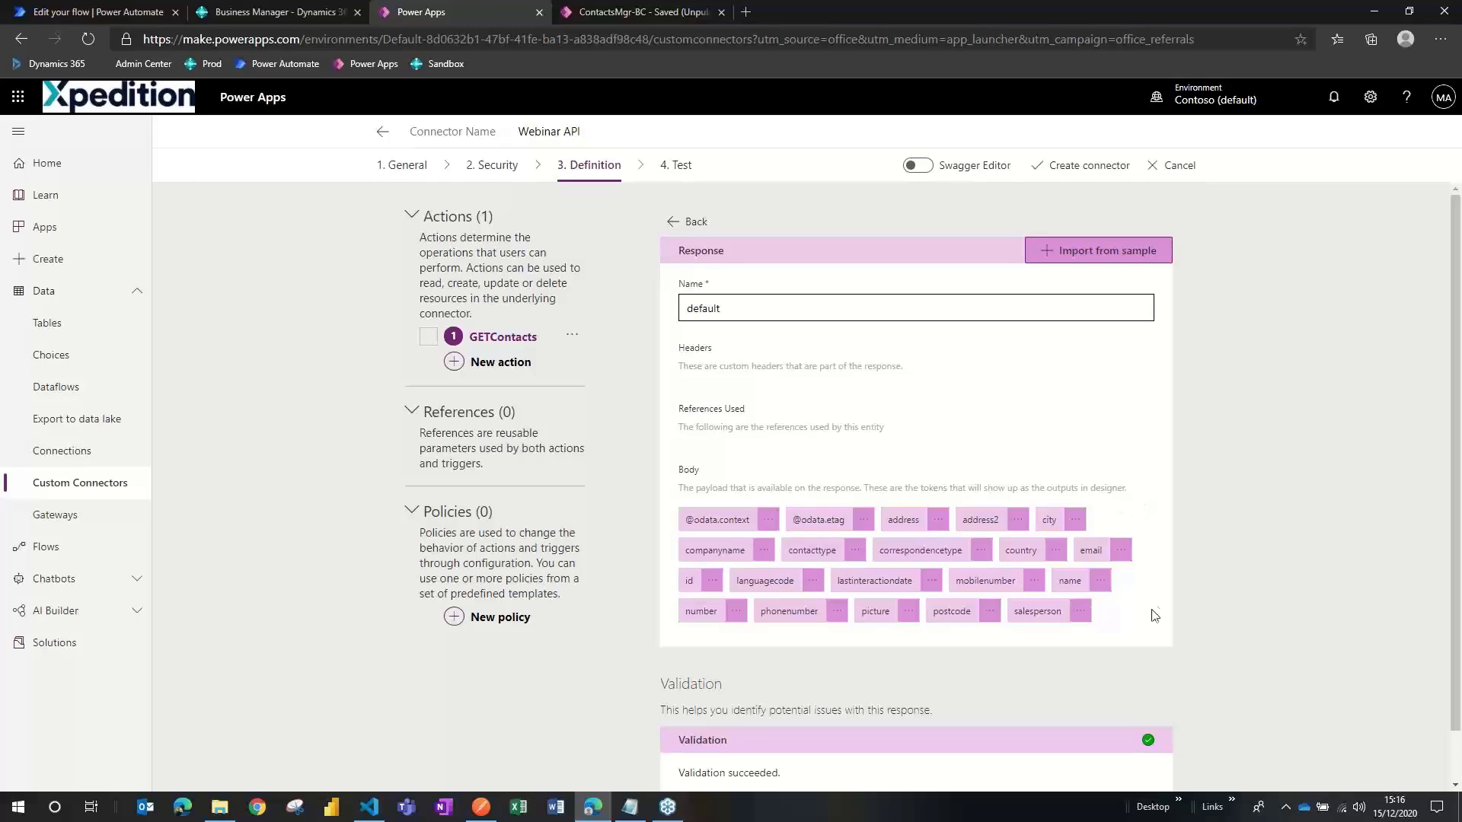
scroll(1156, 605, down, 1)
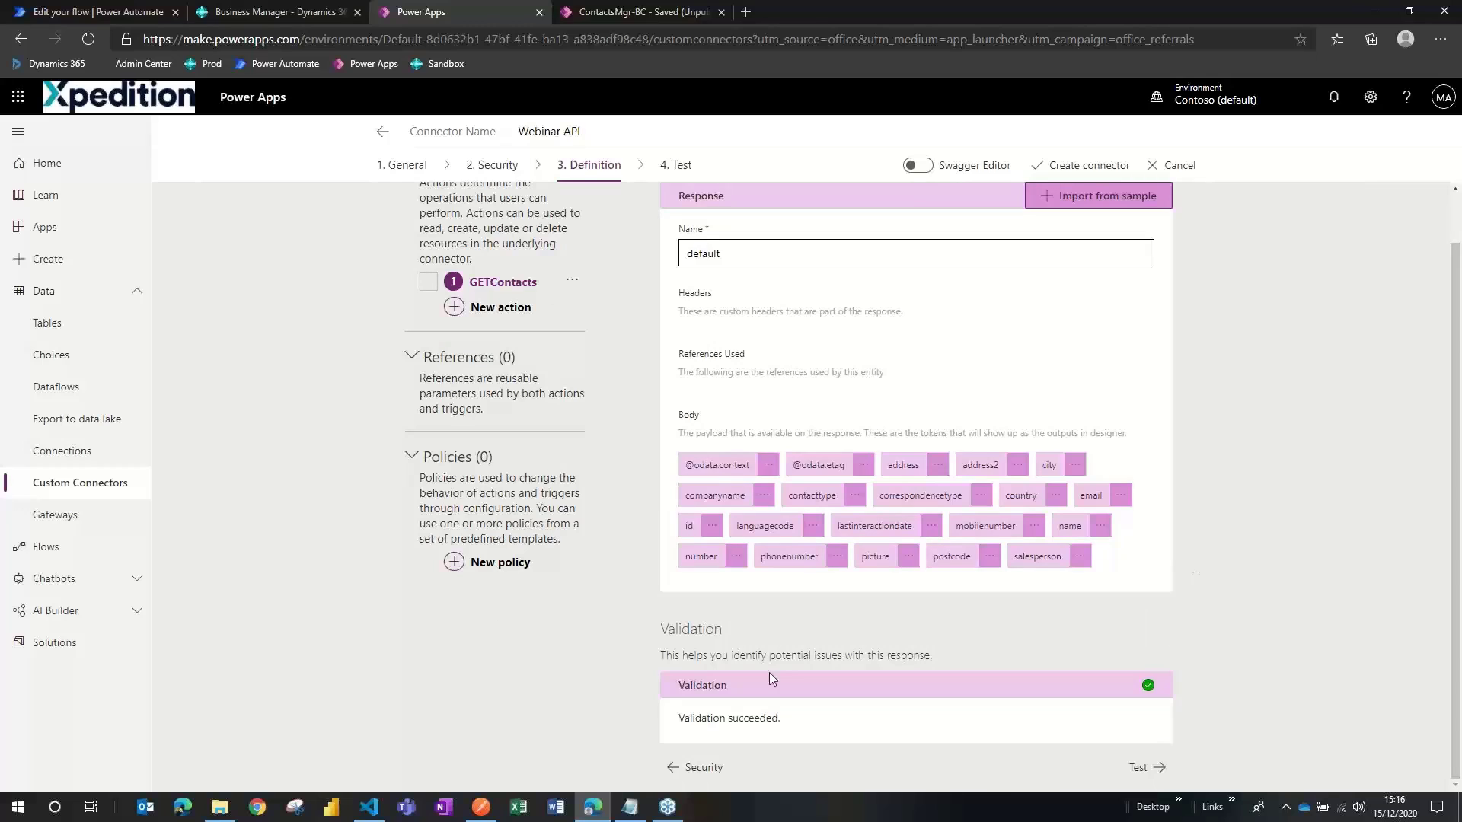
click(482, 812)
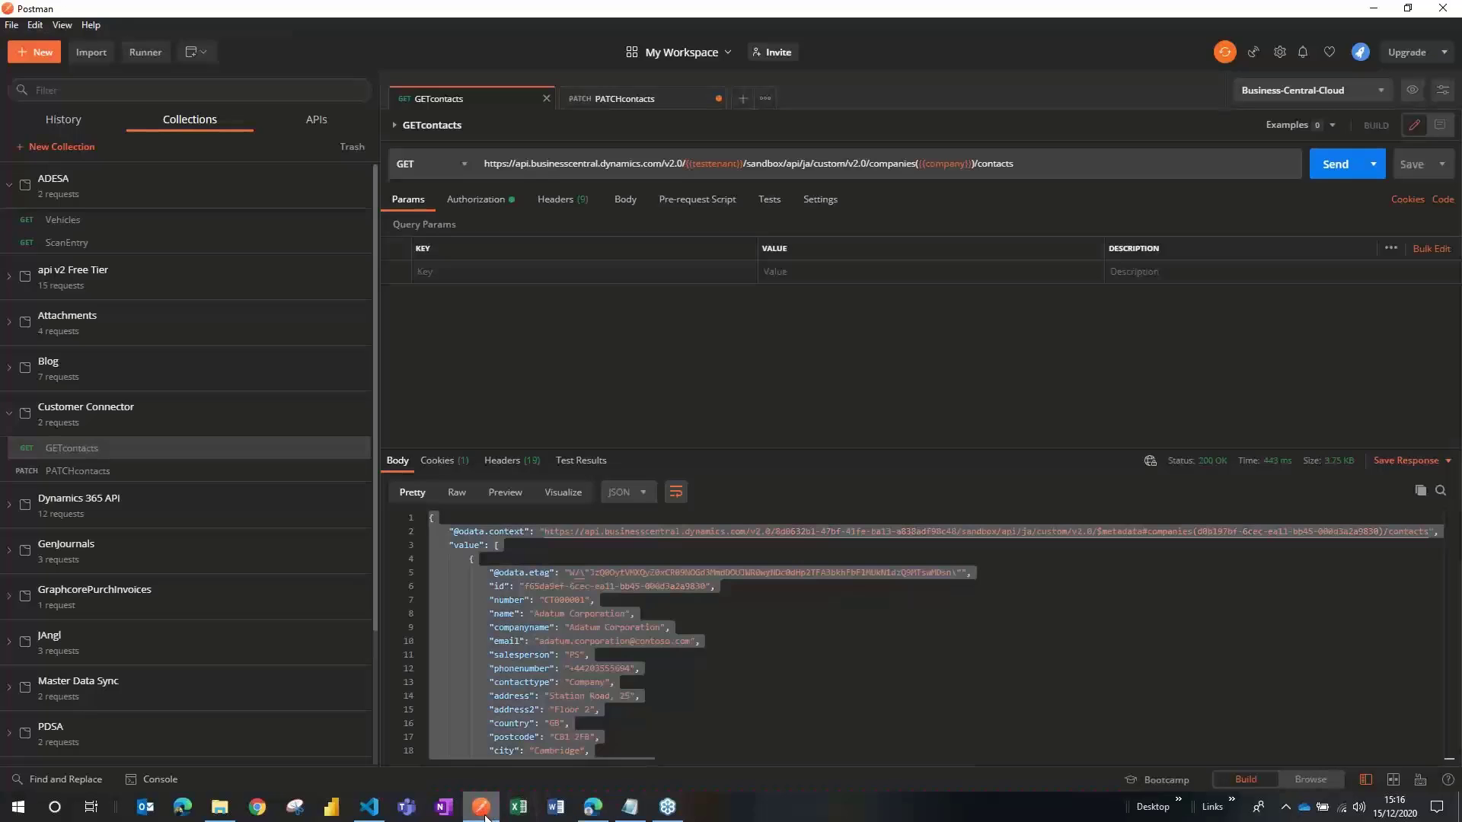
key(alt+Tab)
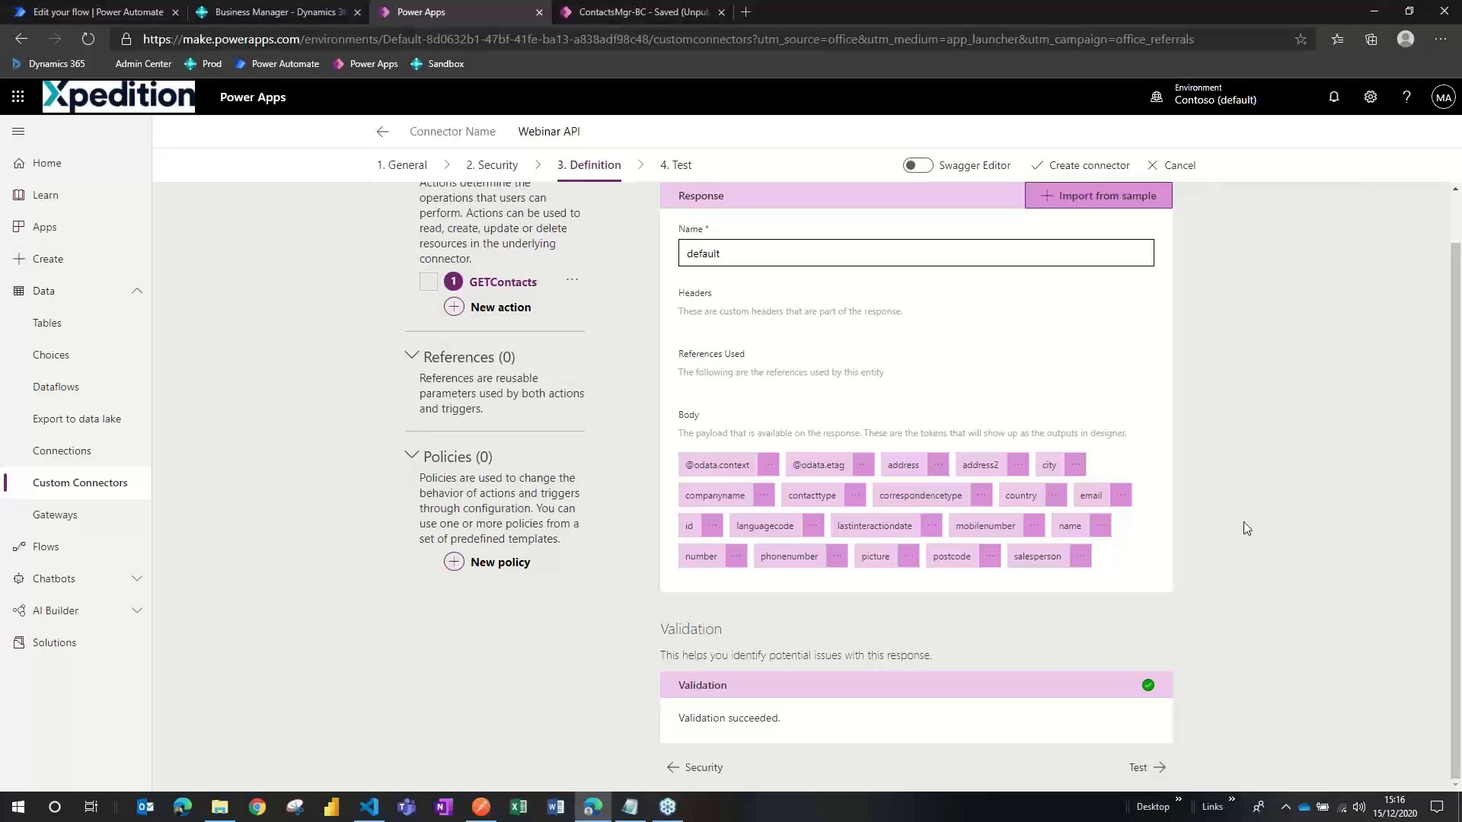
scroll(1251, 524, up, 1)
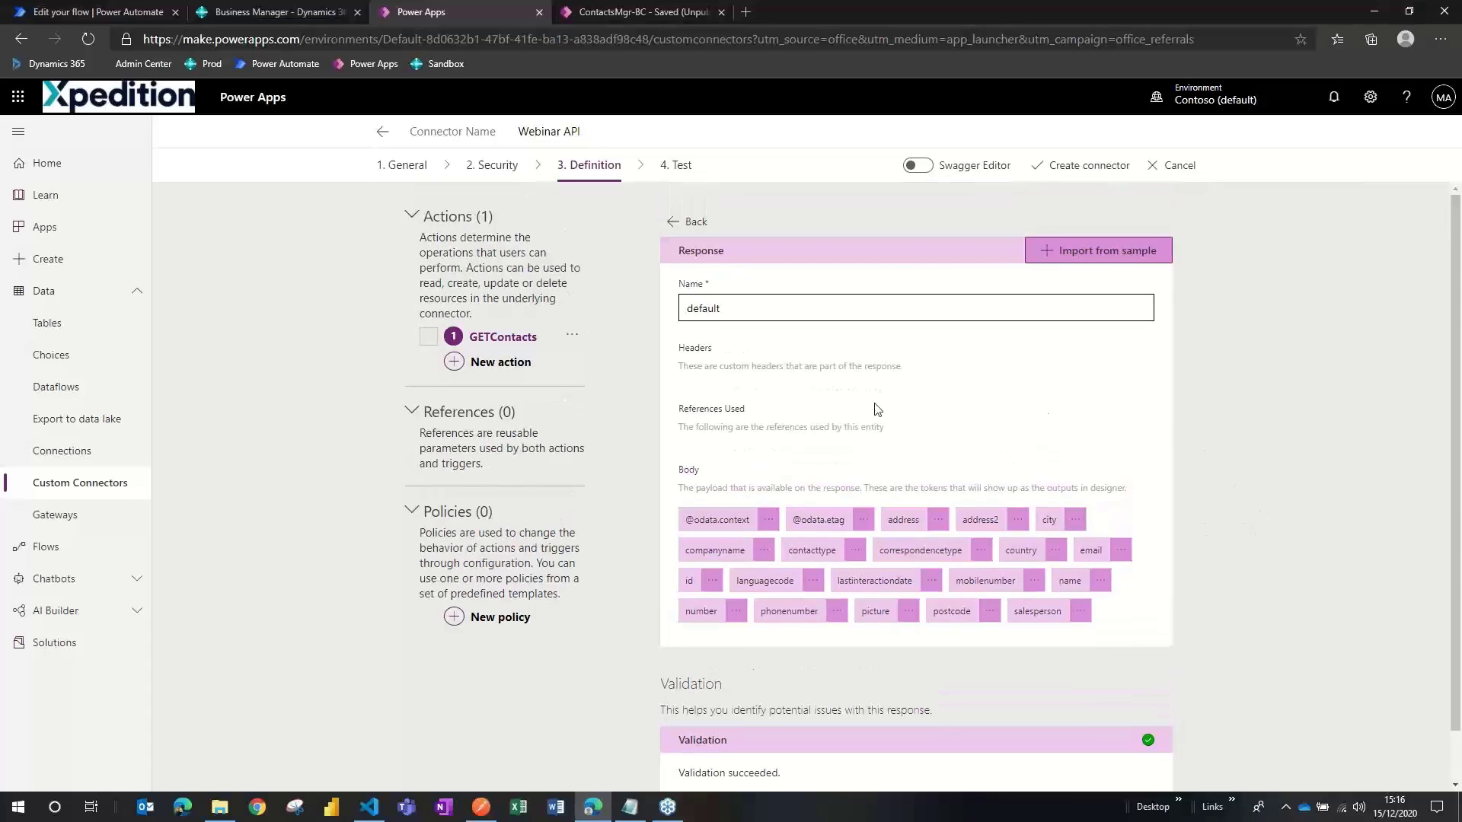
Add a new action with summary PATCH, description 'Patch Contacts' and operation ID PATCHContacts
click(454, 364)
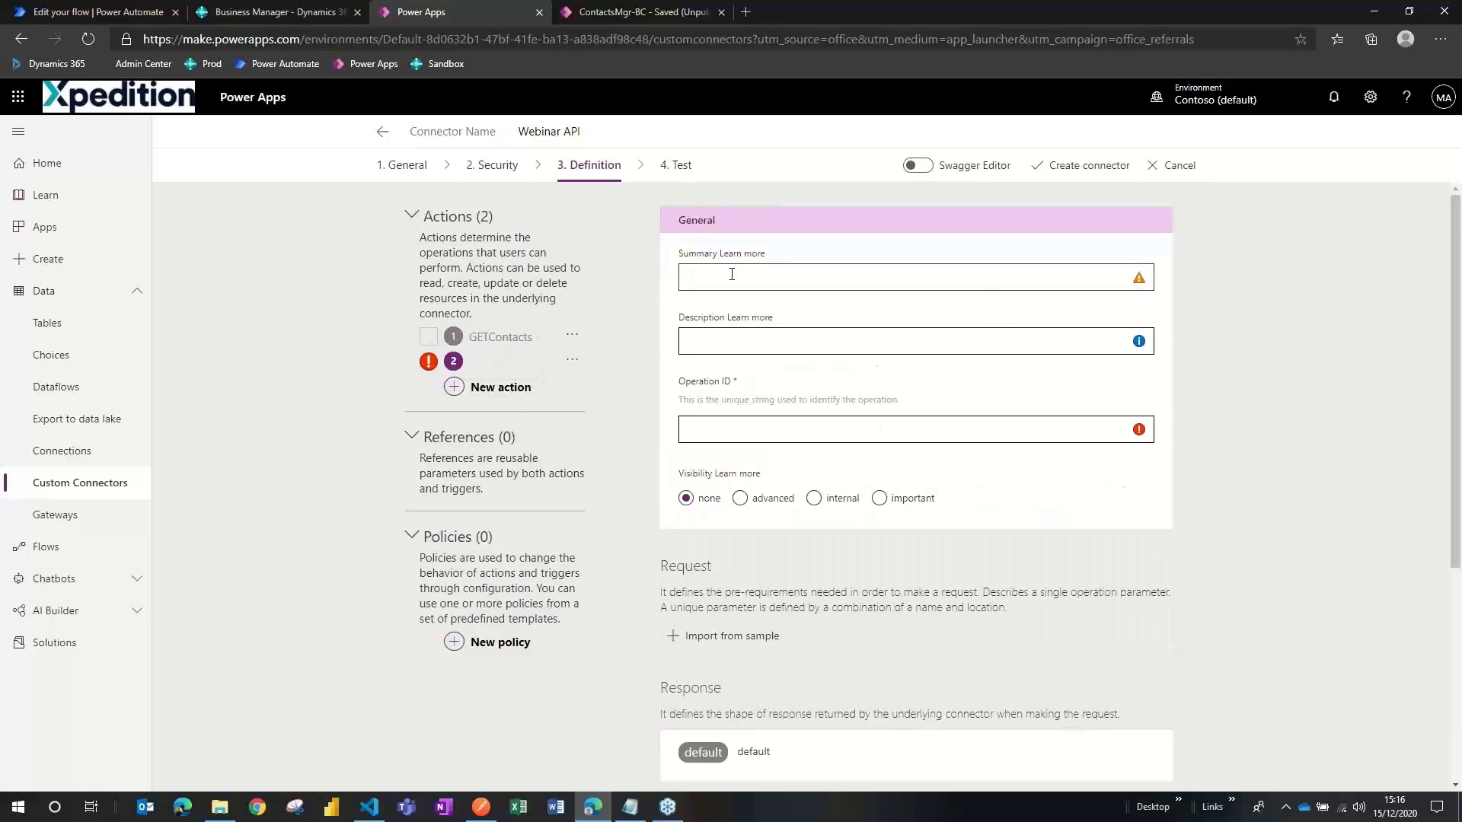
click(732, 274)
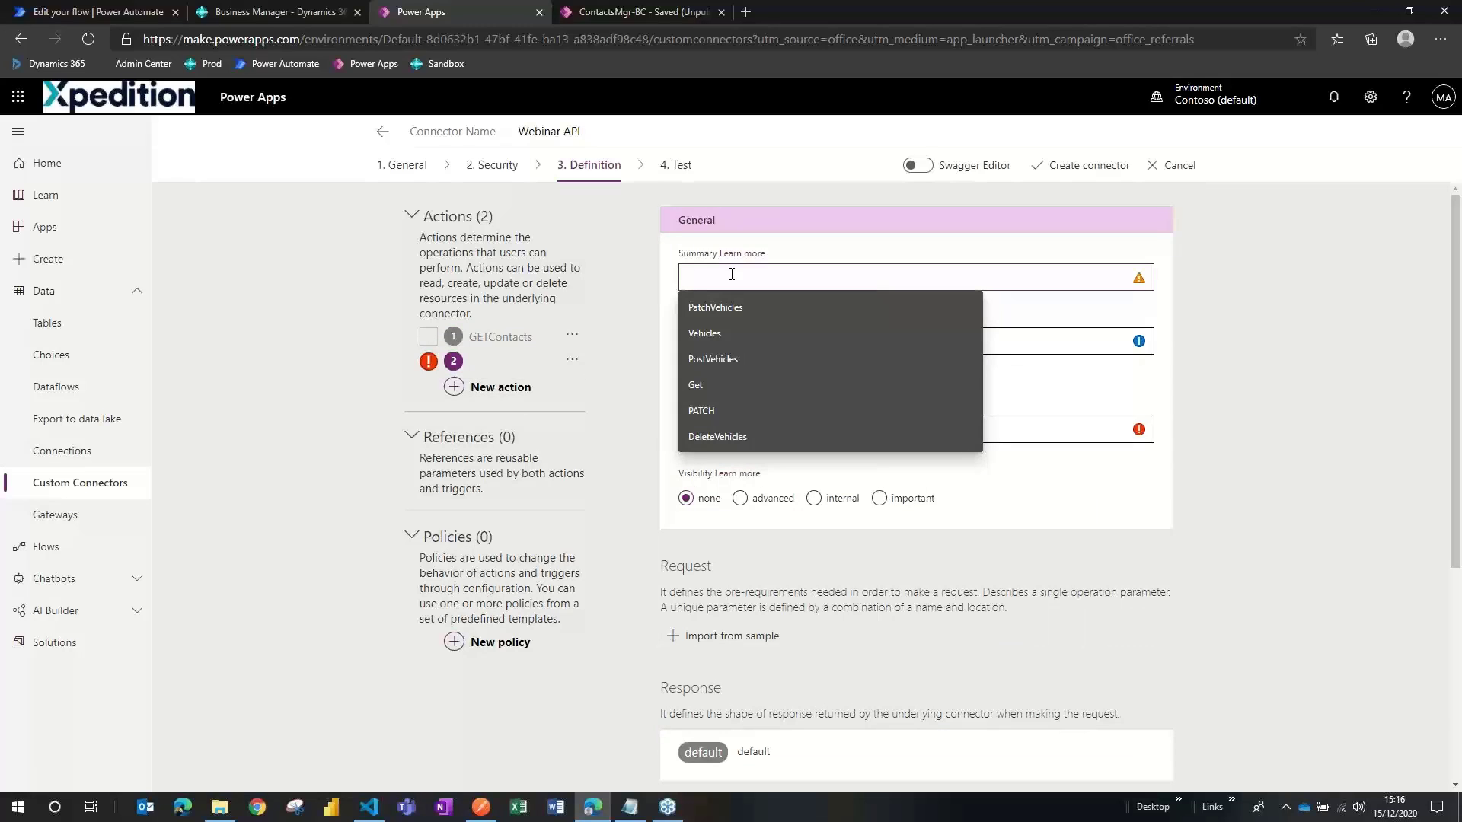
text(P)
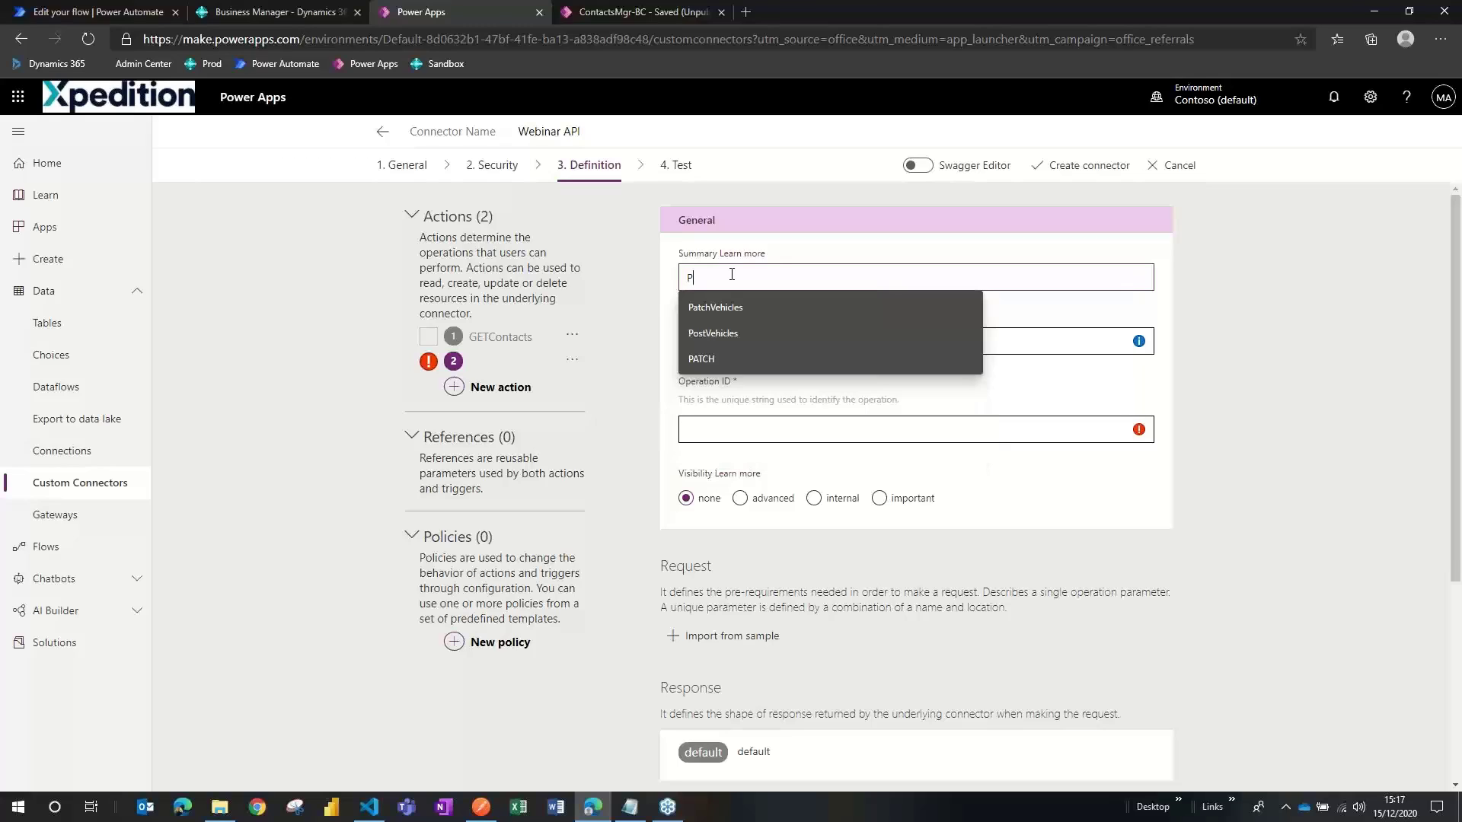
text(ATCH)
key(Tab)
key(Tab)
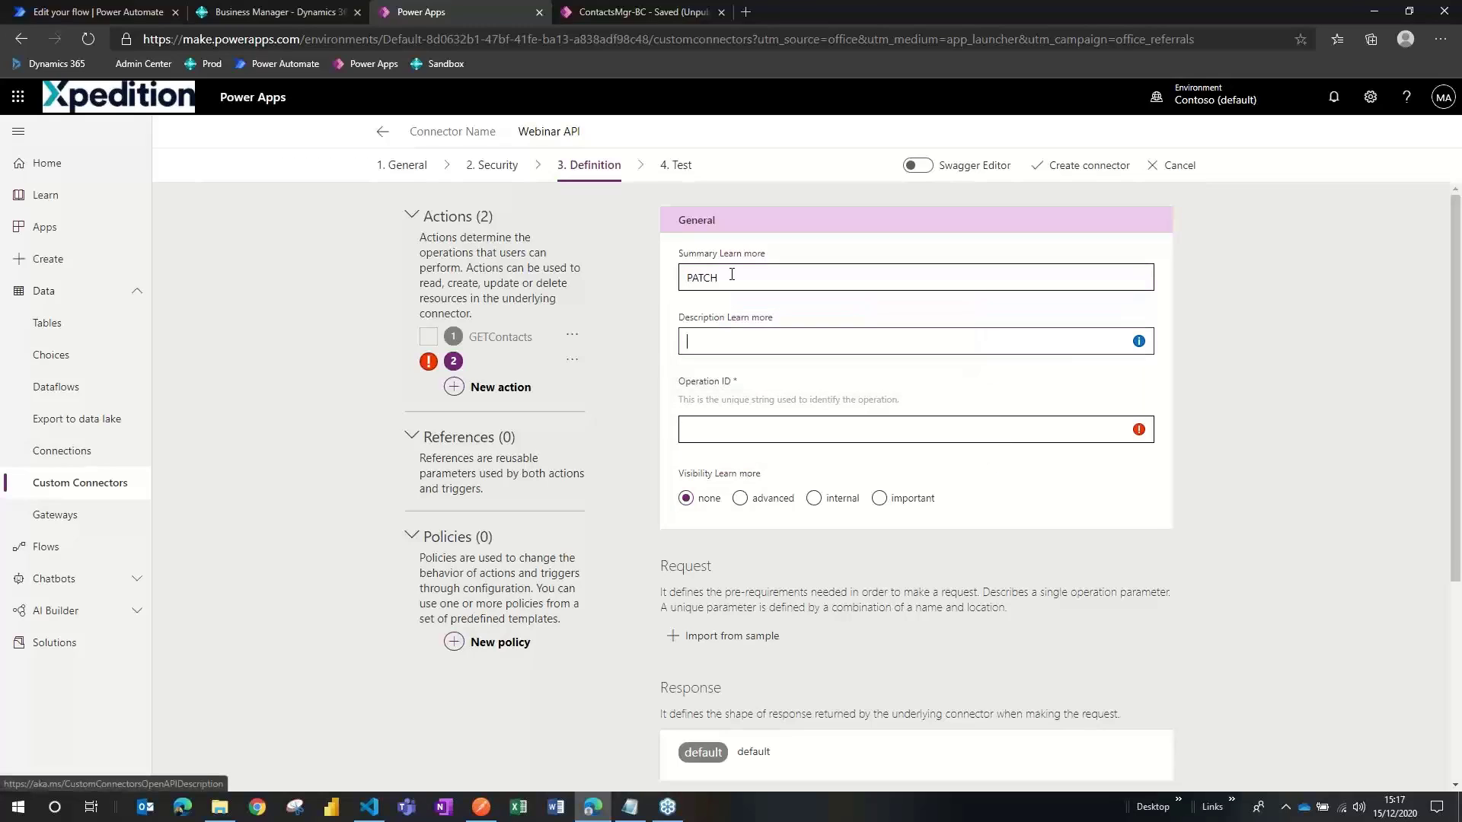
text(Pat)
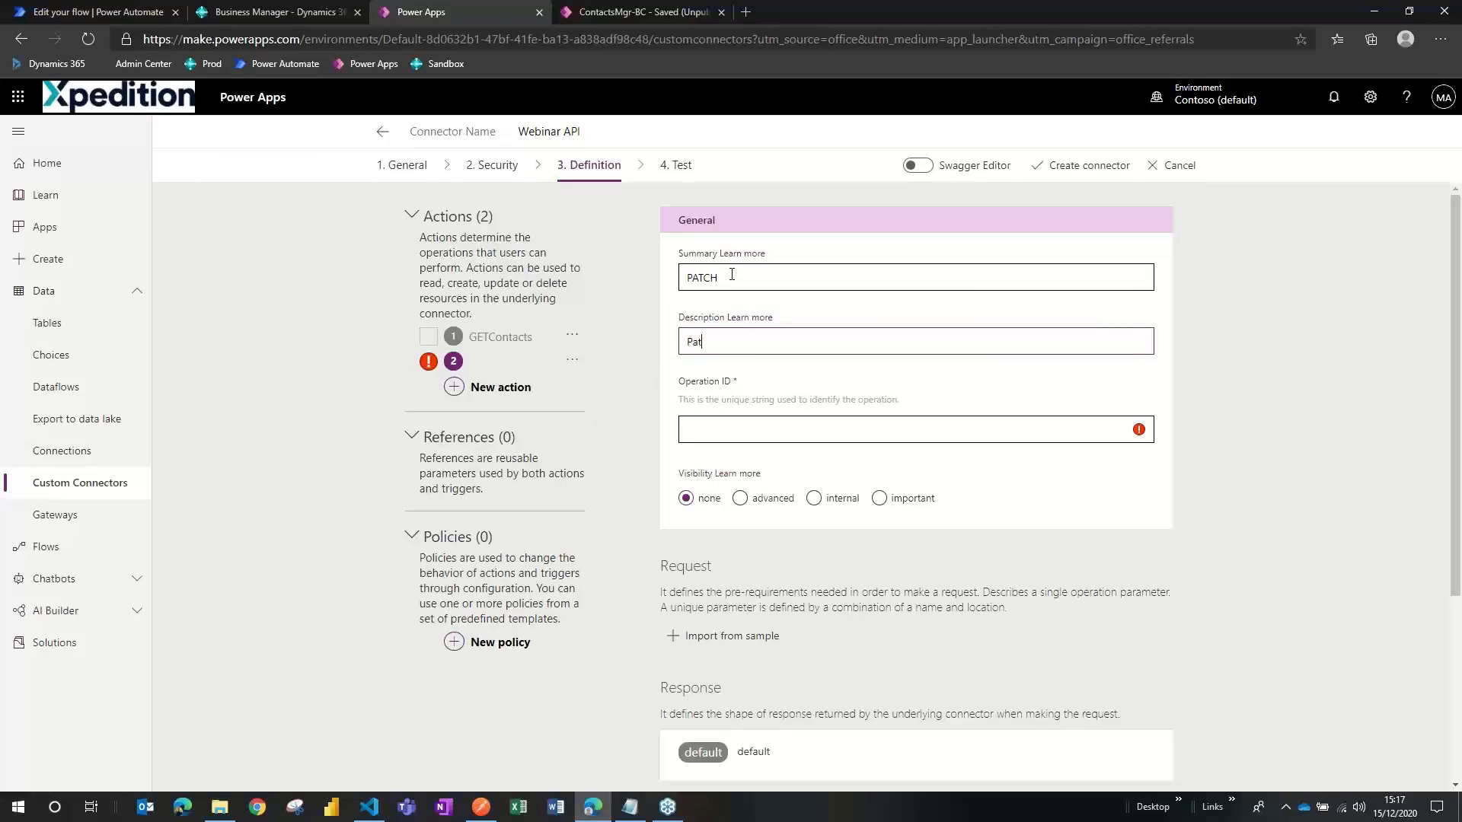
text(ch Contacts)
key(Tab)
text(P)
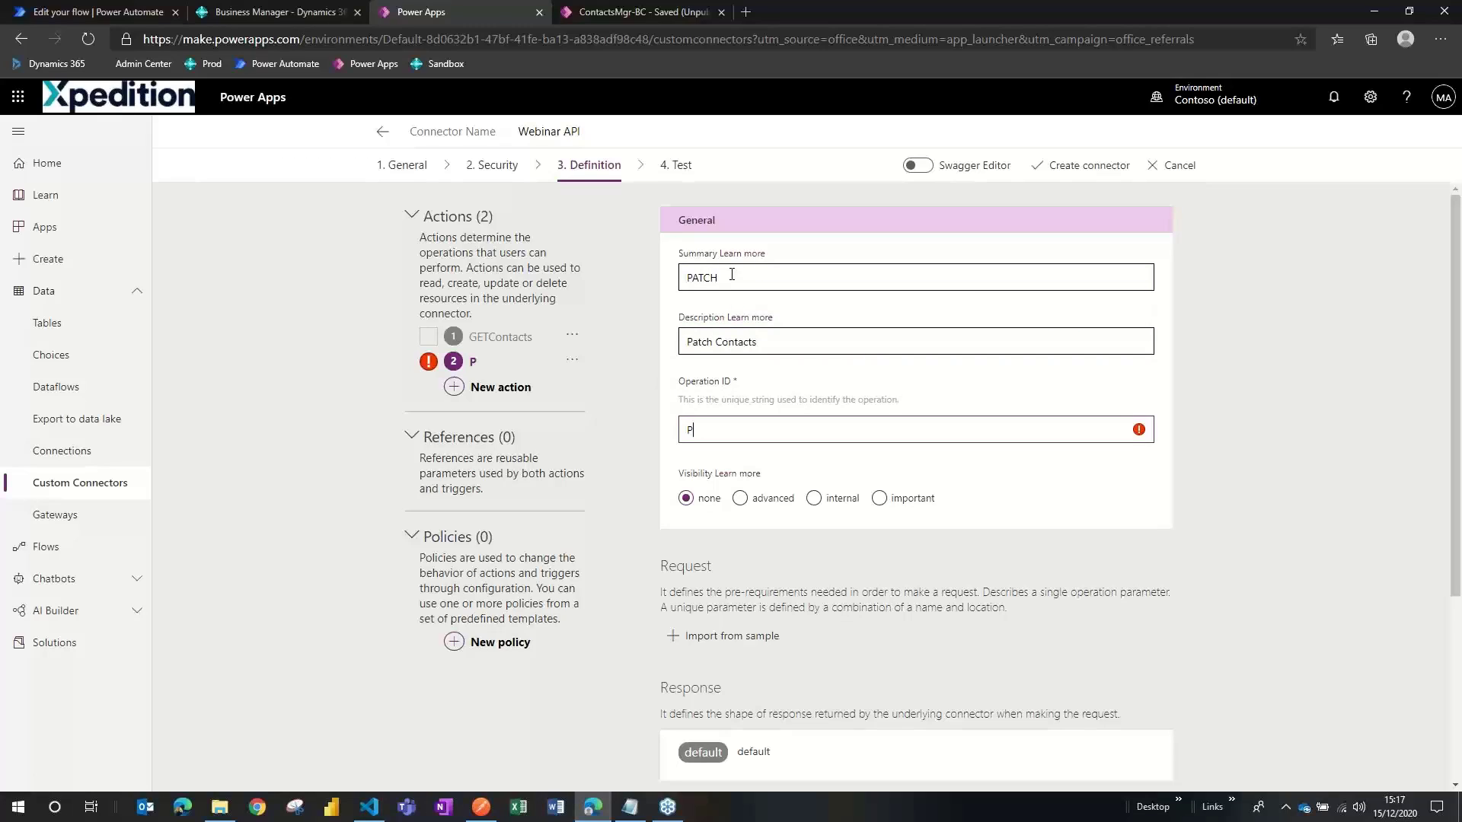
text(ATCHCont)
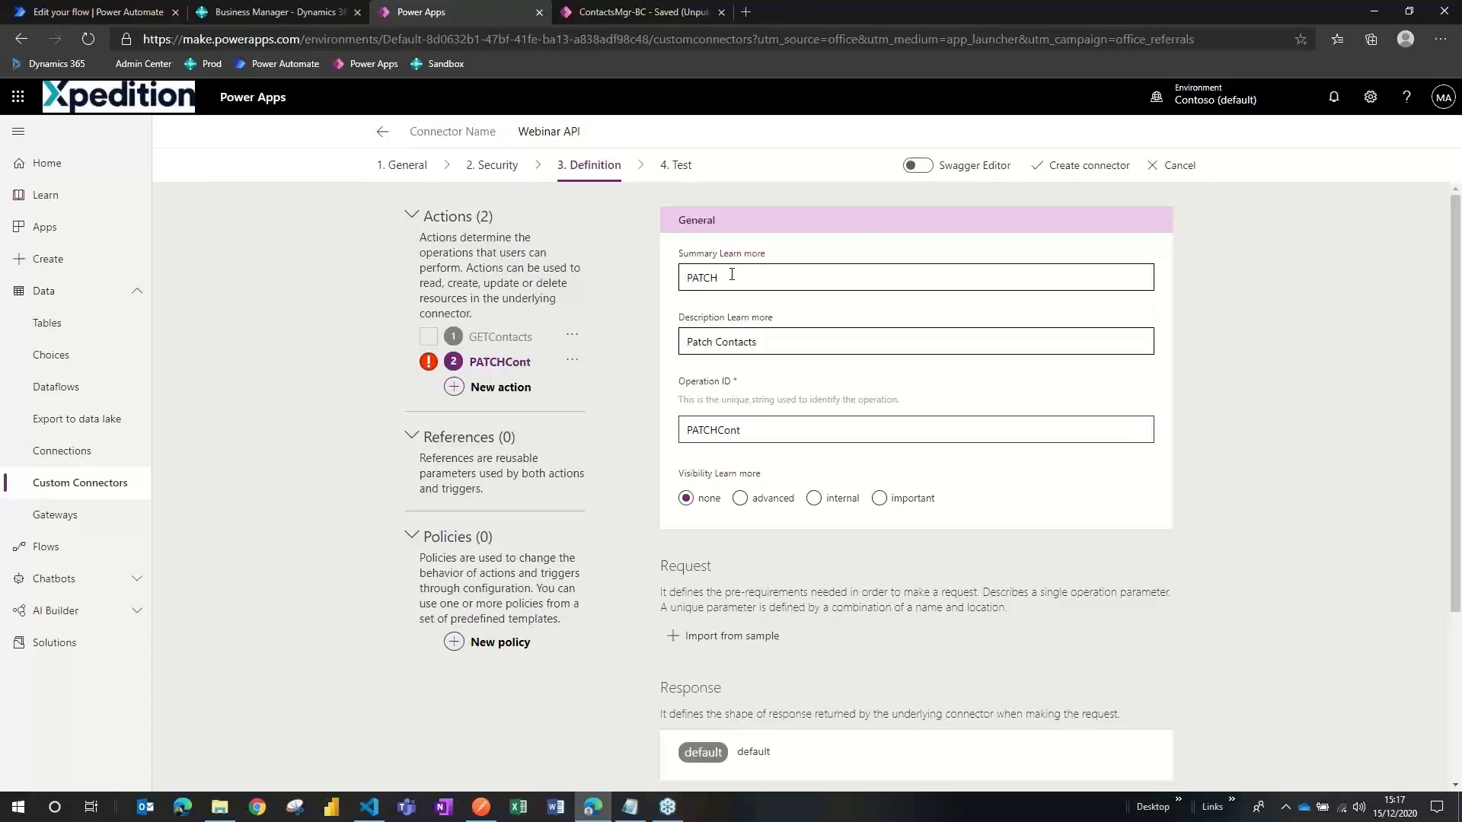
text(acts)
key(Tab)
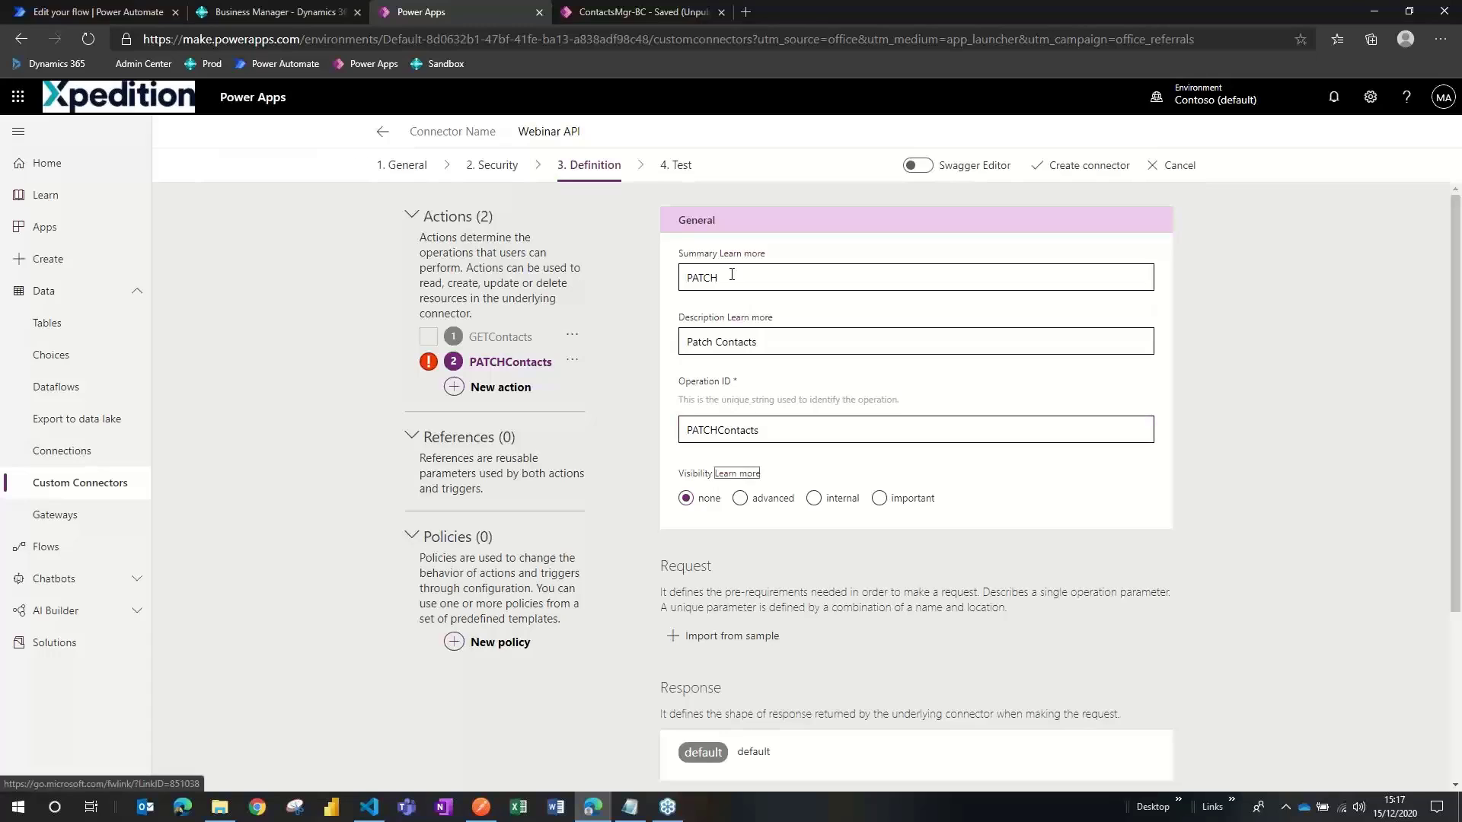
scroll(1029, 510, down, 3)
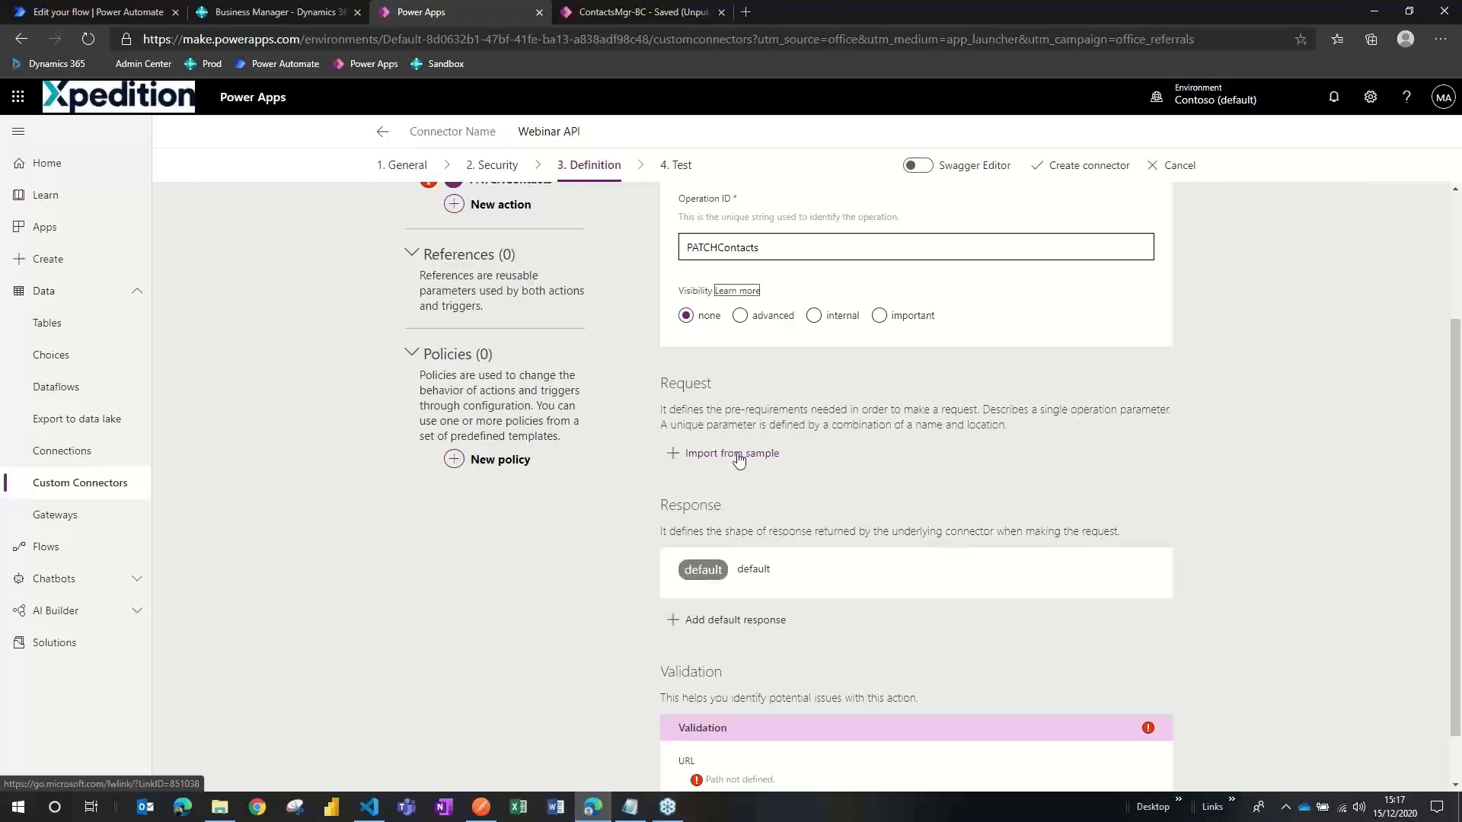
Start a request sample import with the PATCH verb selected, then go back to Postman
click(732, 454)
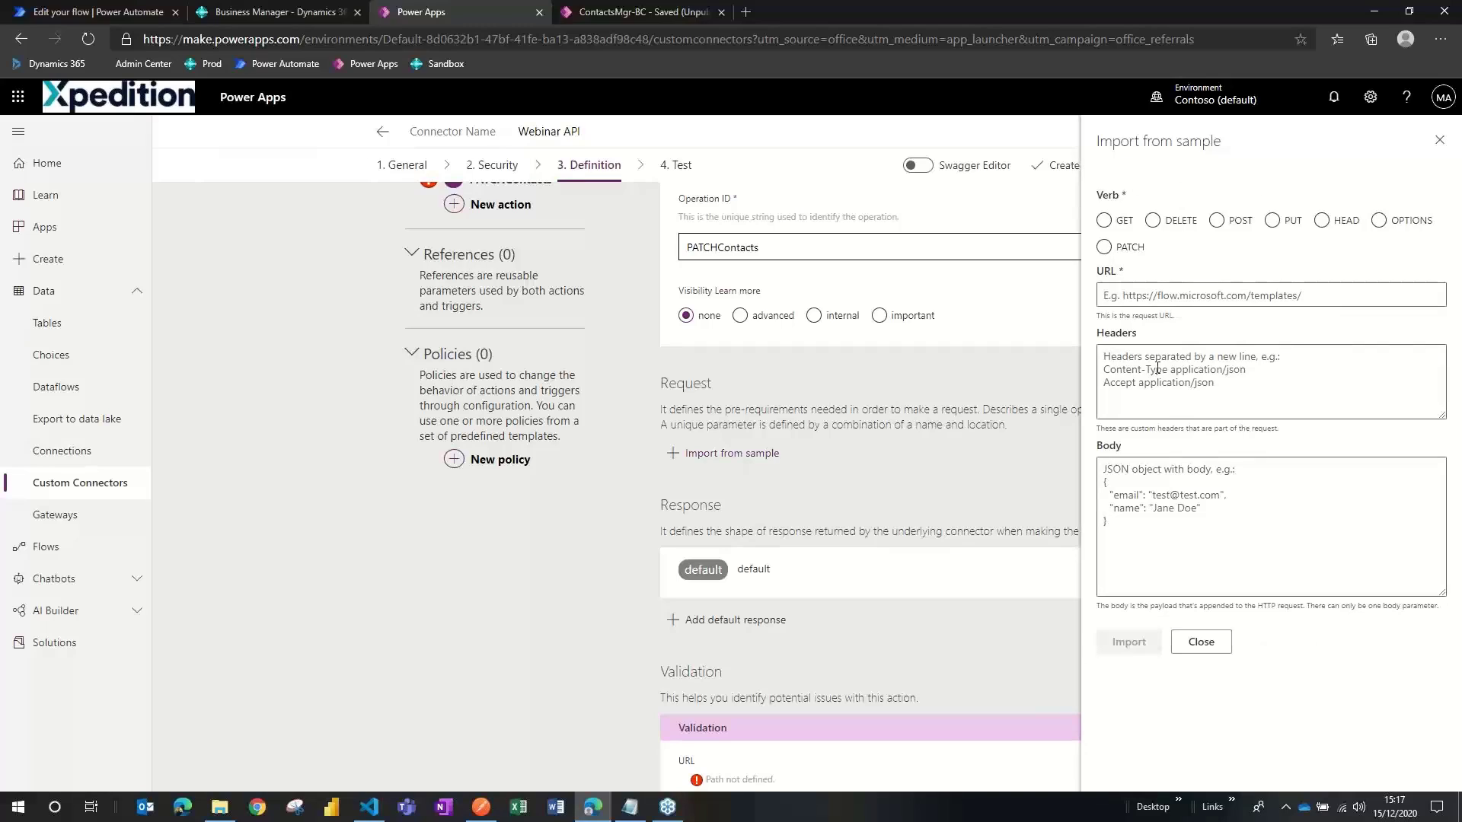
click(1104, 247)
key(Tab)
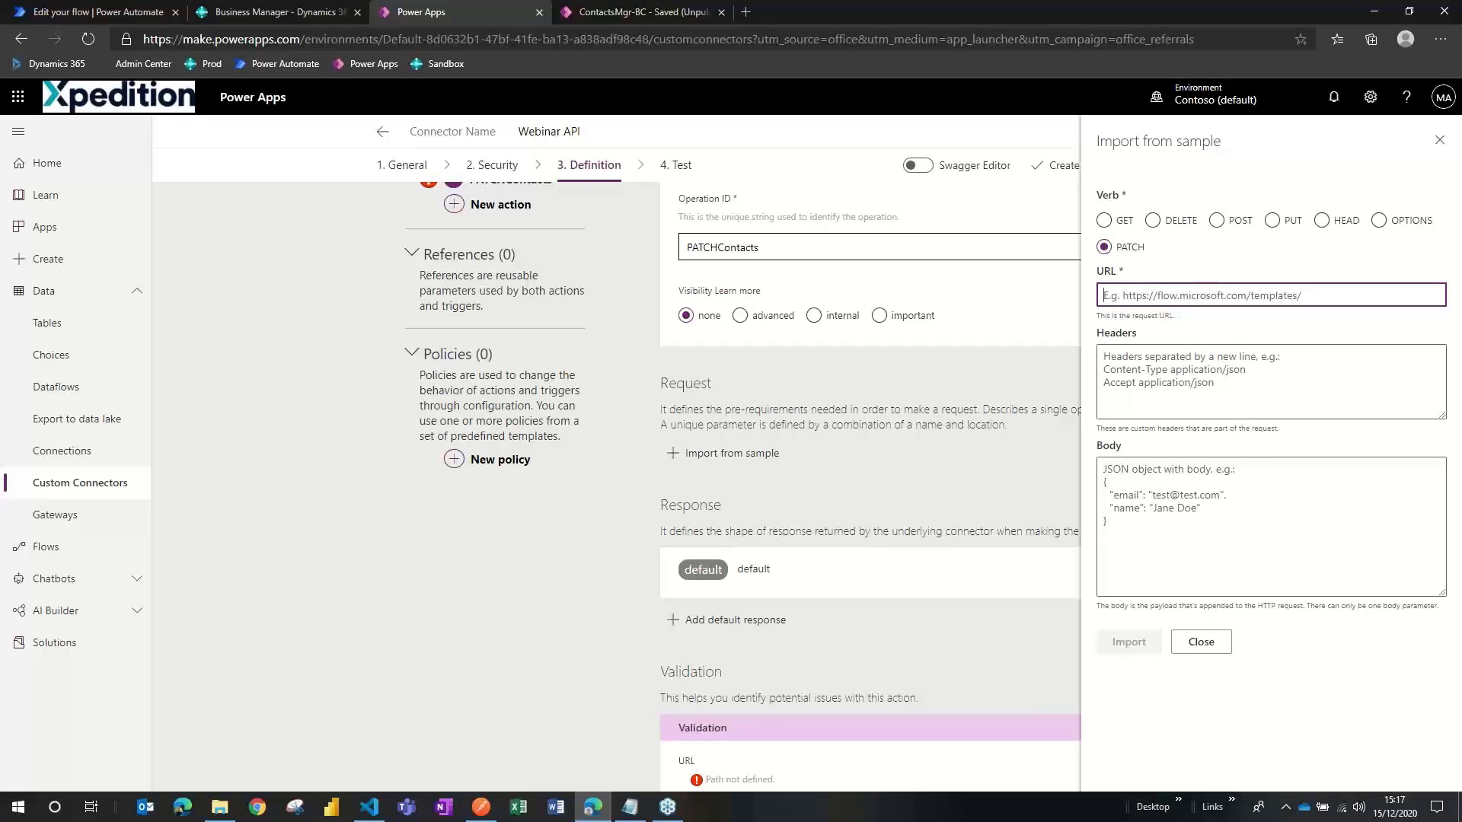
key(alt+Tab)
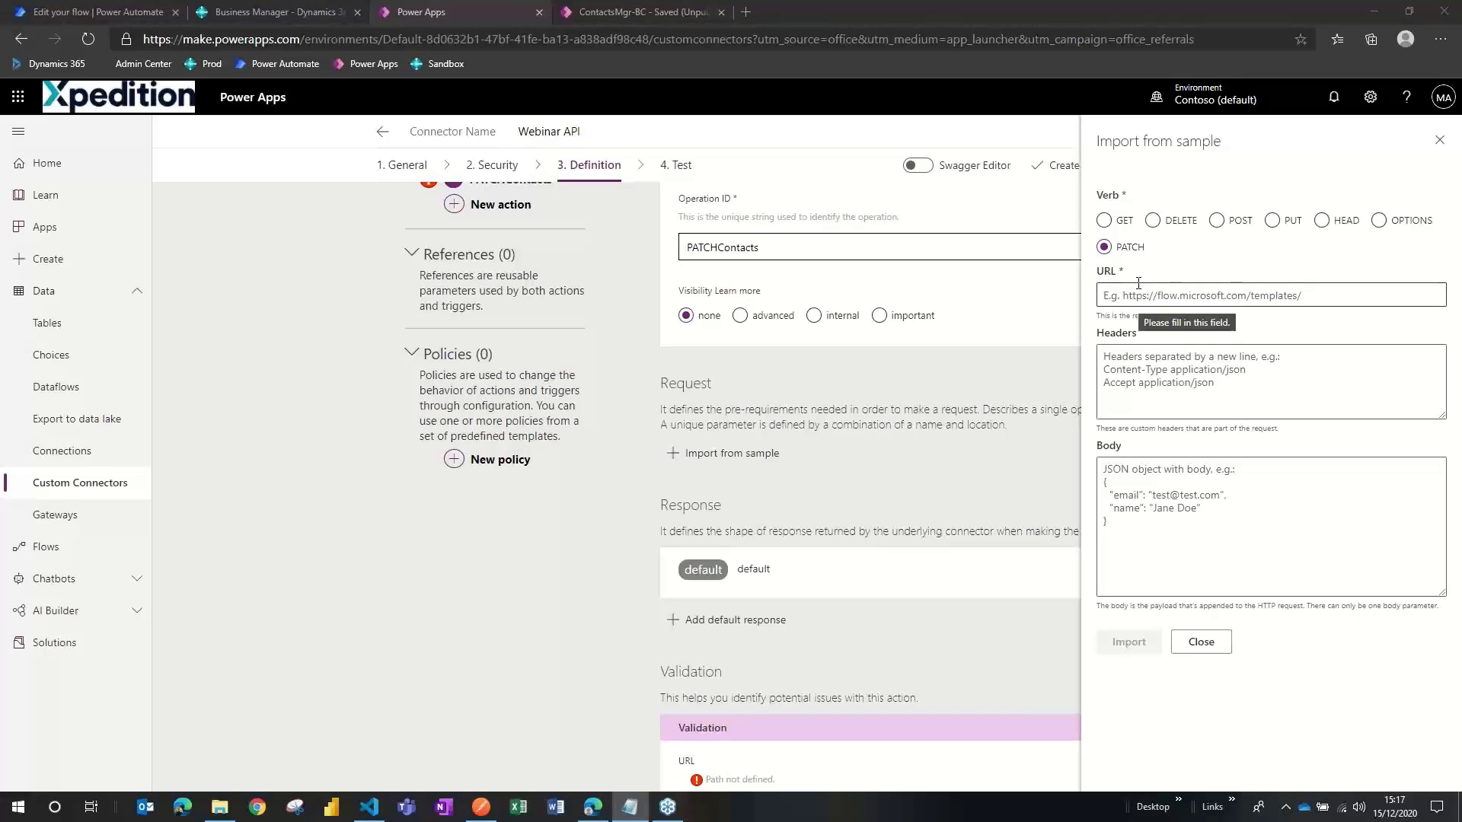
click(481, 809)
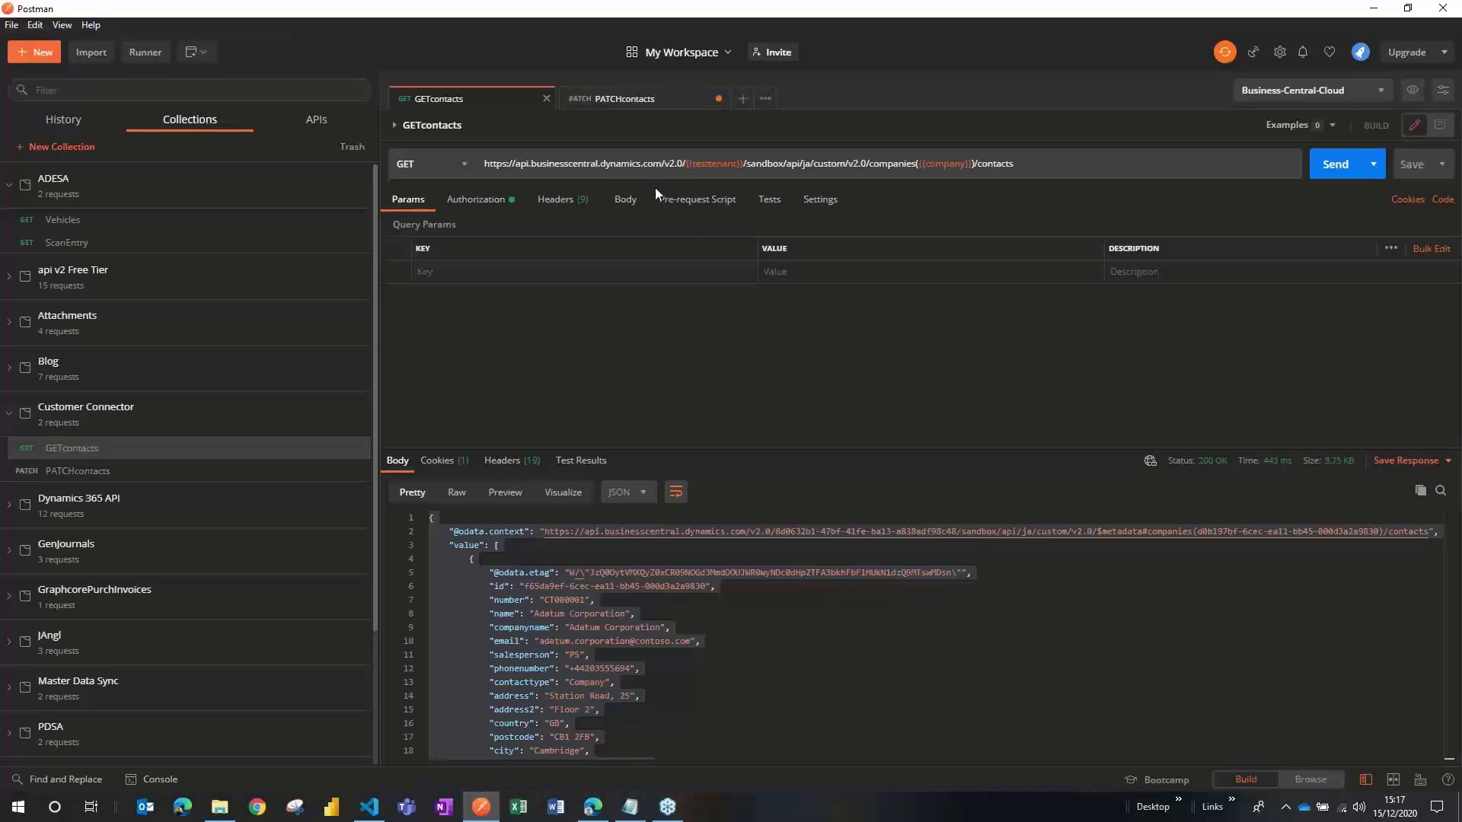
Open the saved PATCHcontacts request, then switch to ContactAPI.AL in VS Code
click(638, 103)
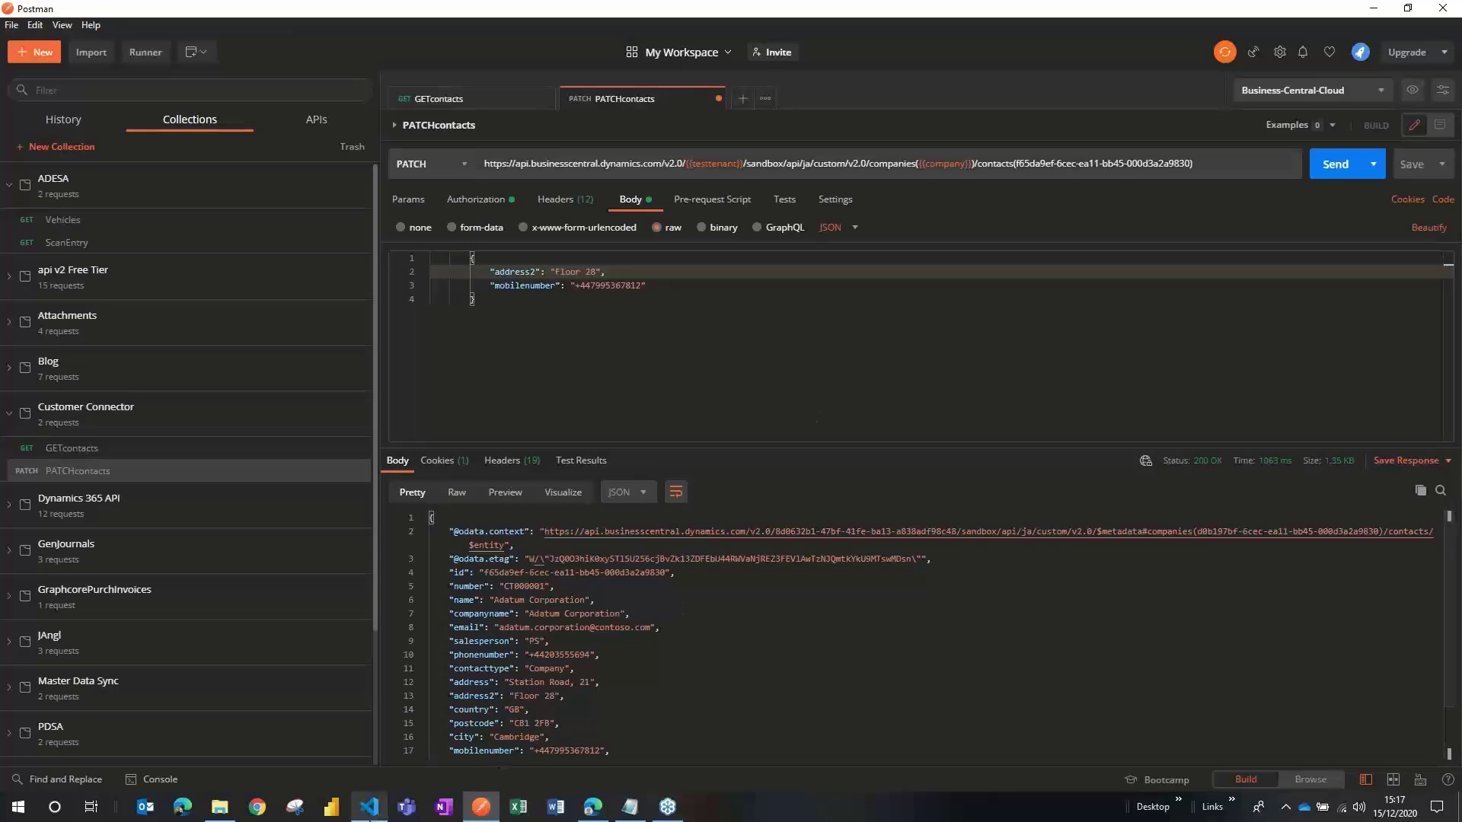
mouse_move(368, 806)
click(427, 731)
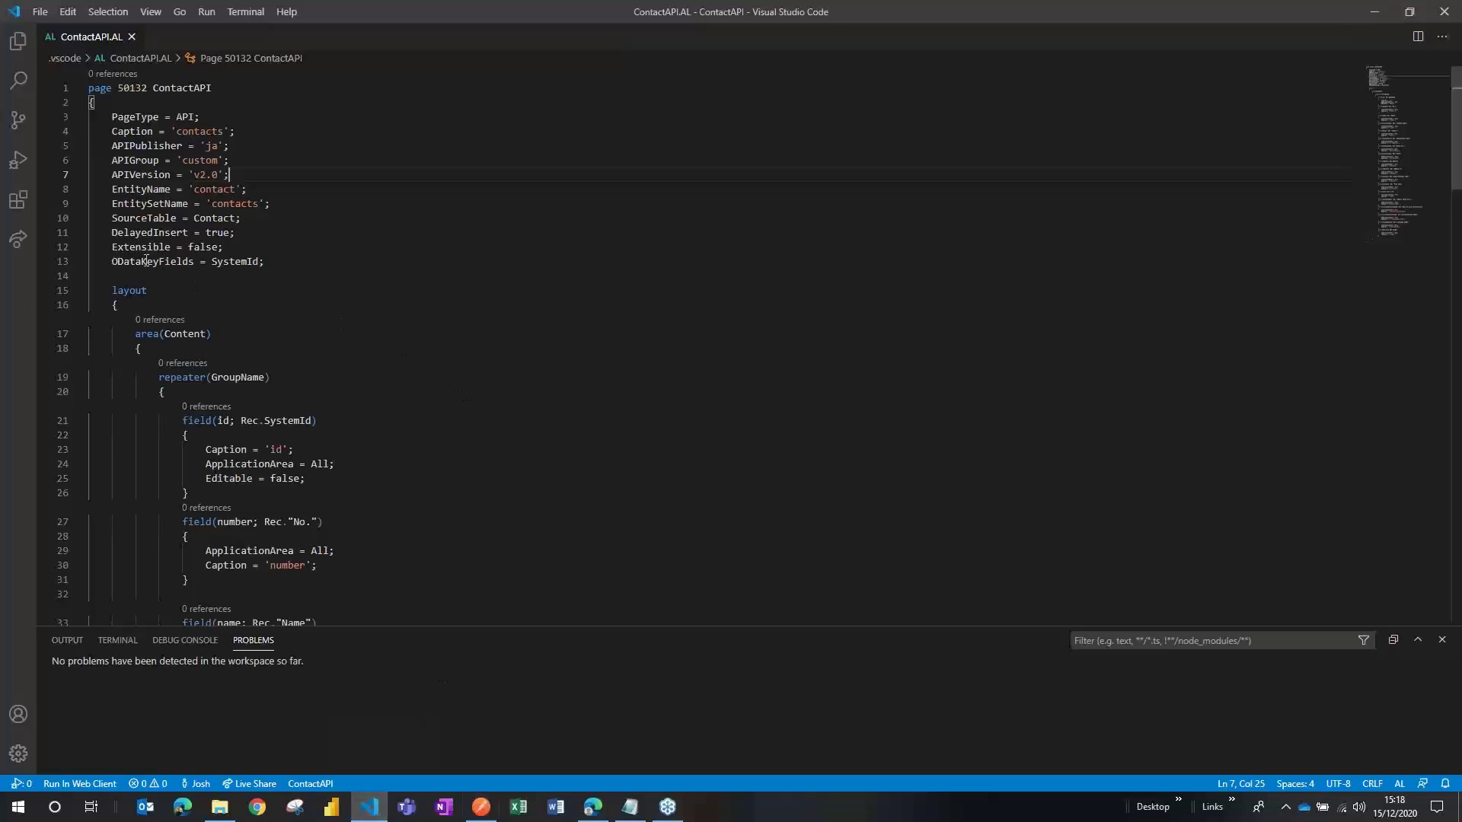
Highlight the 'ODataKeyFields = SystemId' line in ContactAPI.AL, then return to Postman
drag(112, 261, 264, 261)
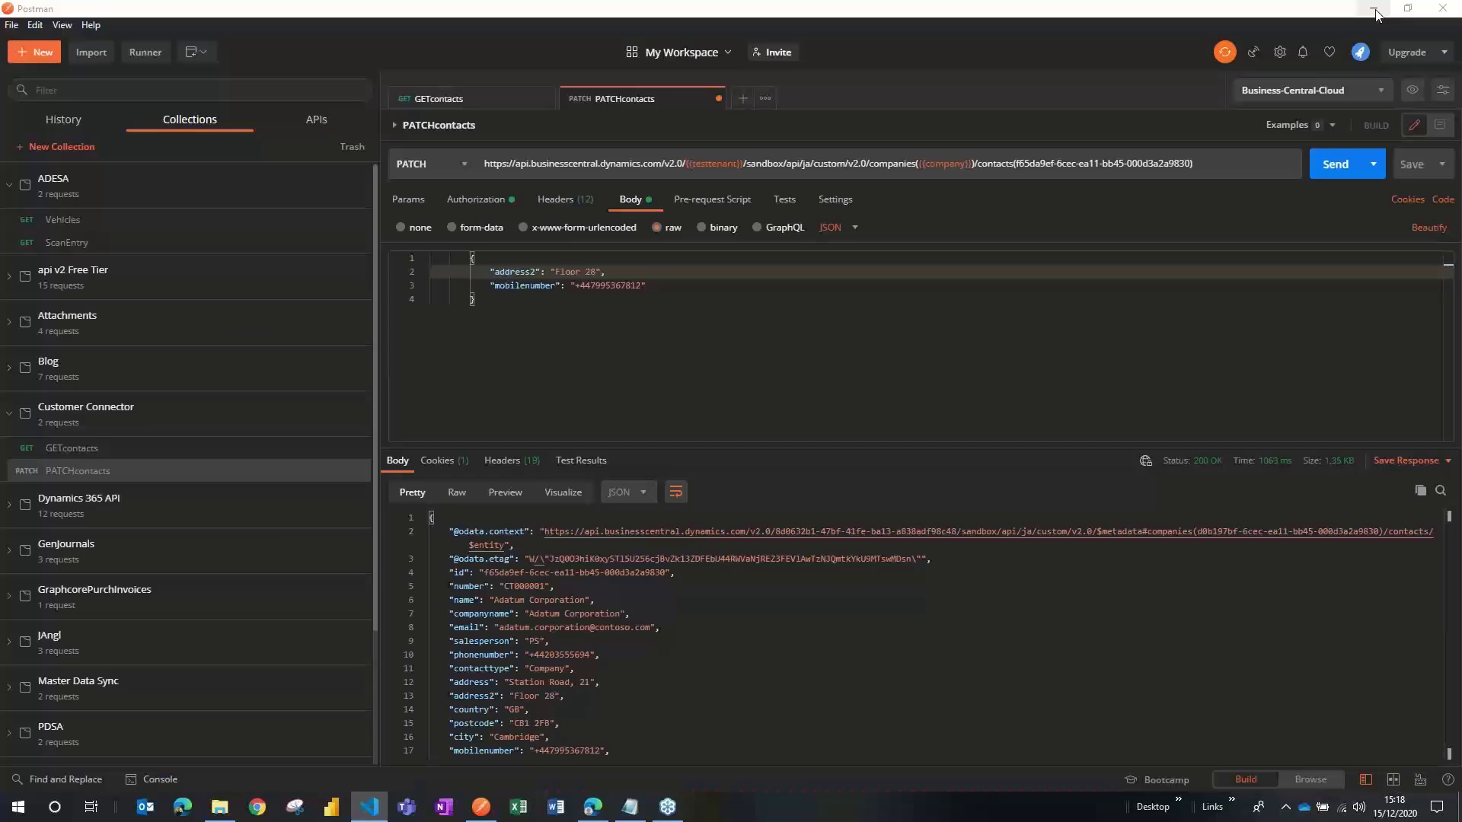
click(1374, 12)
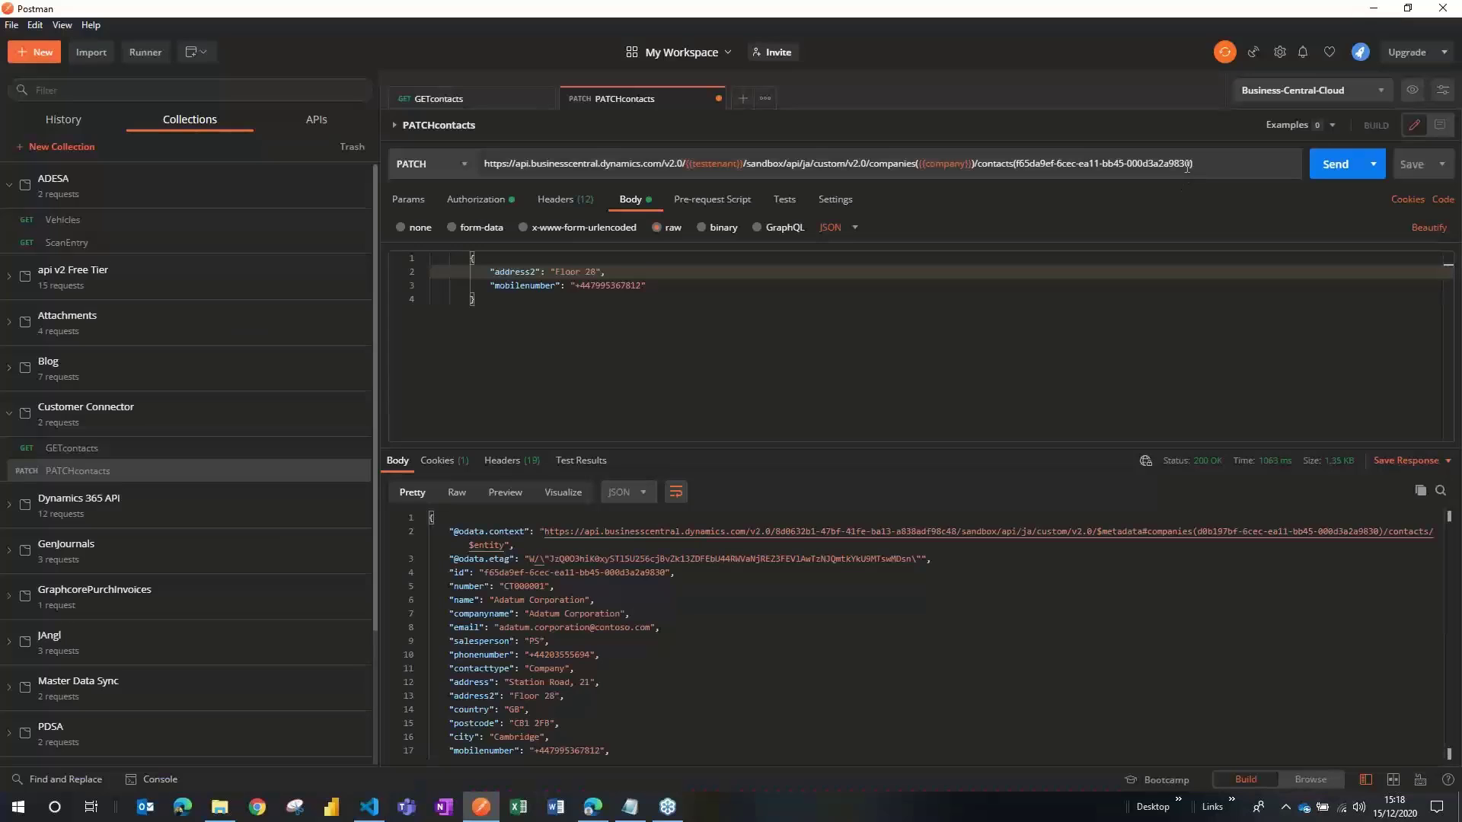
Change address2 from 'Floor 28' to 'Floor 30' in the PATCHcontacts body and send it, getting 200 OK
drag(1189, 166, 1021, 169)
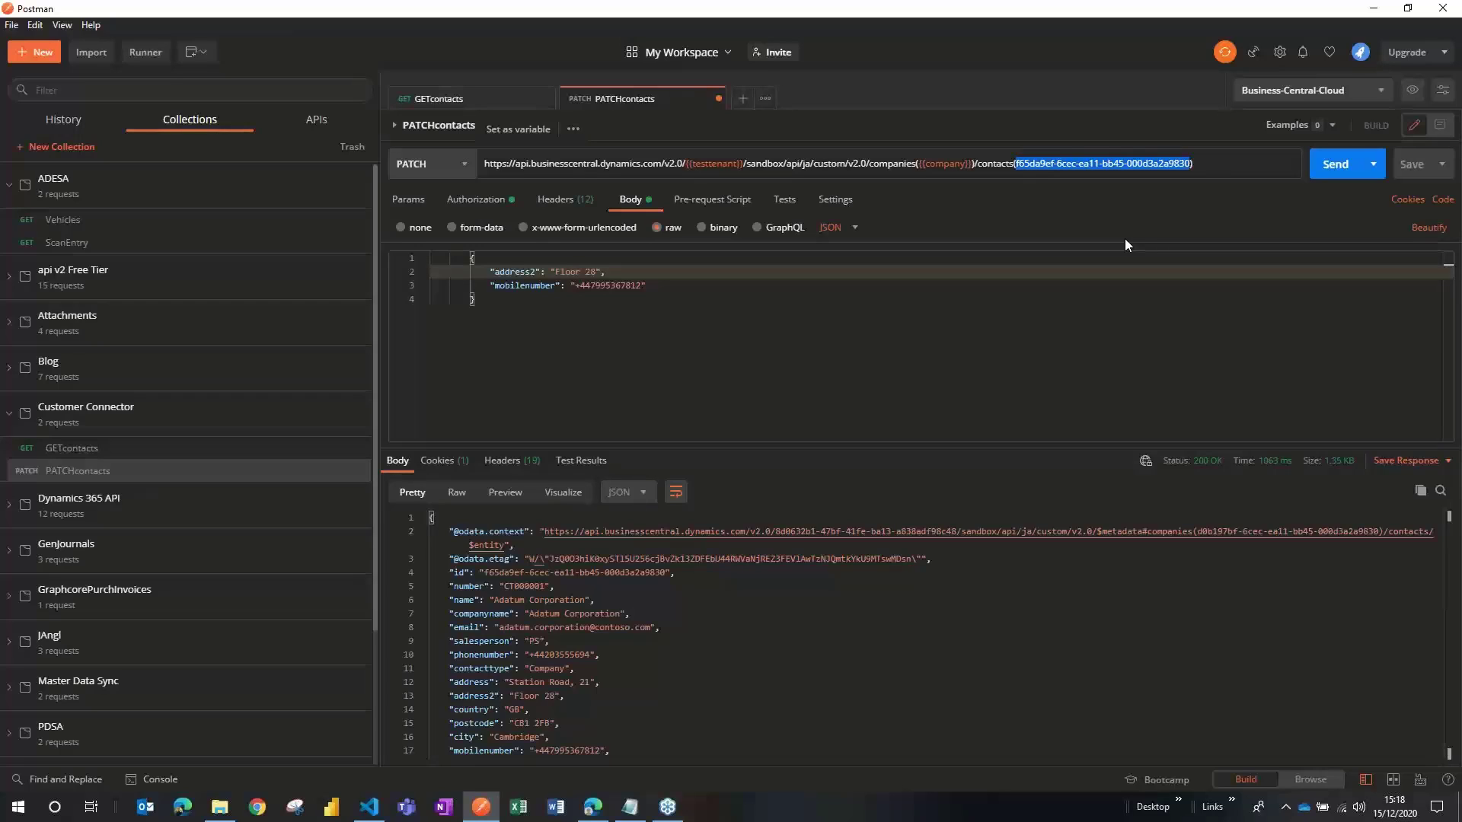
click(1204, 160)
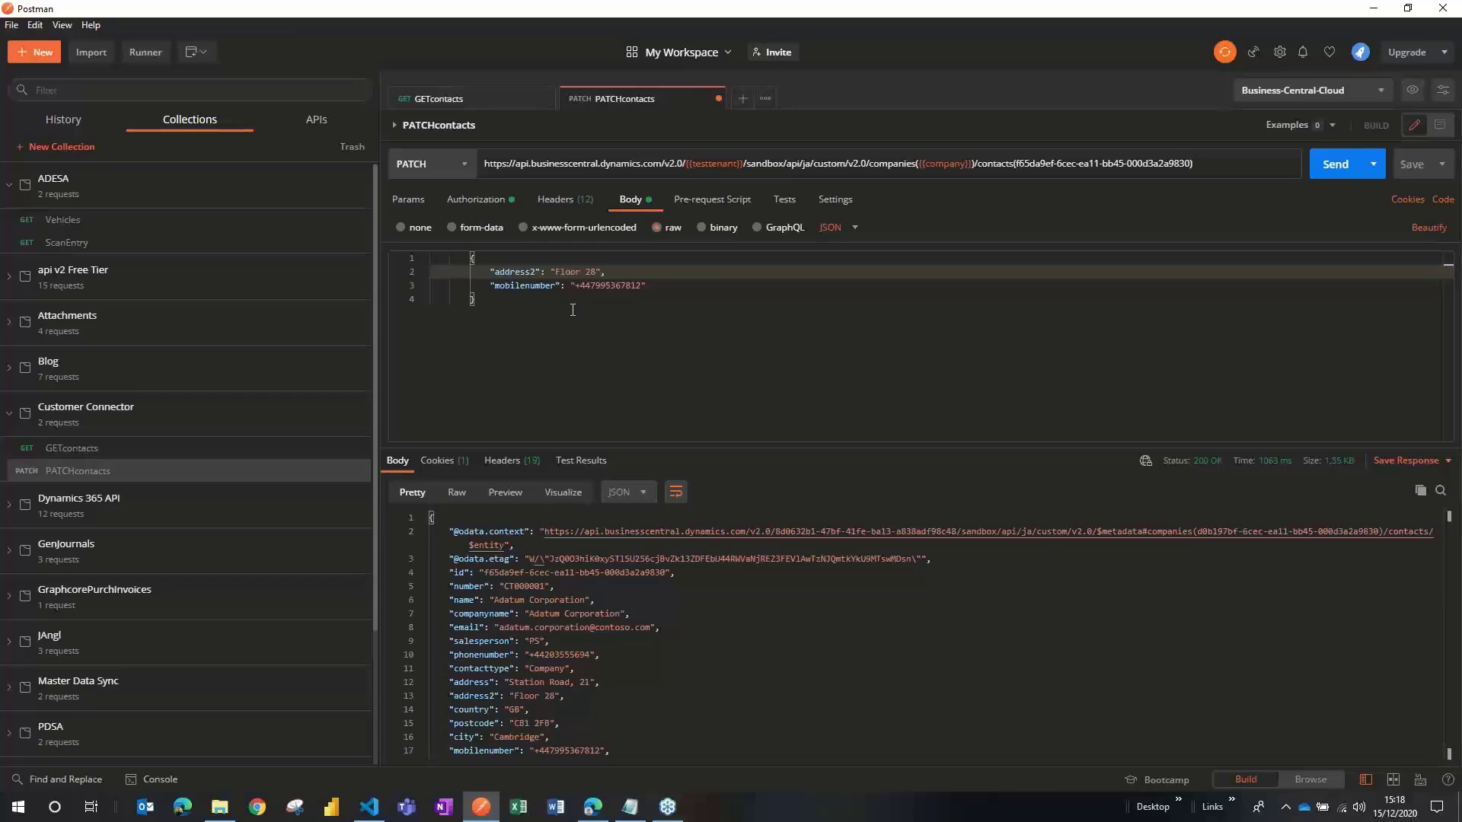
click(609, 283)
key(BackSpace)
key(BackSpace)
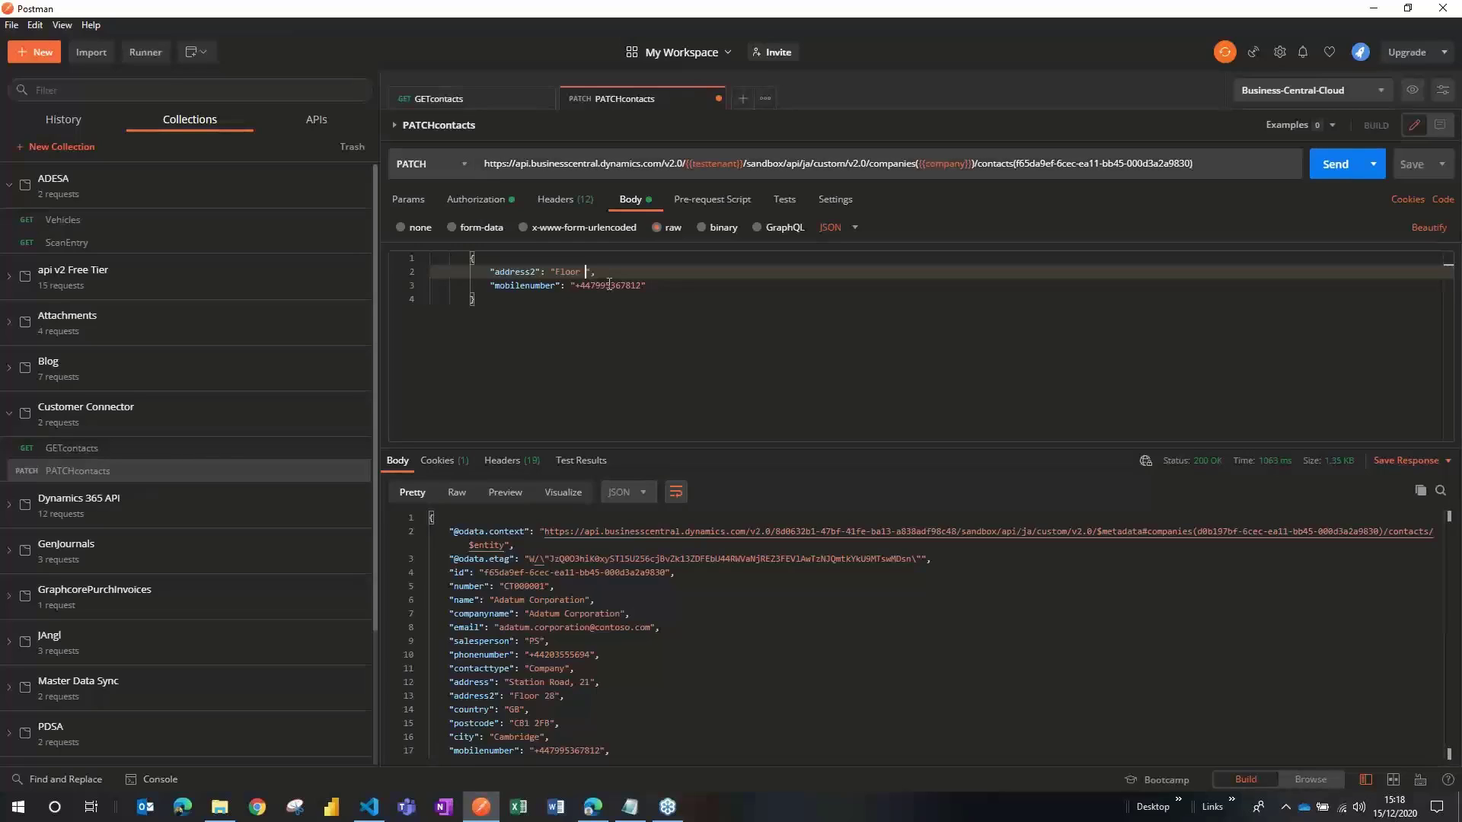
text(30)
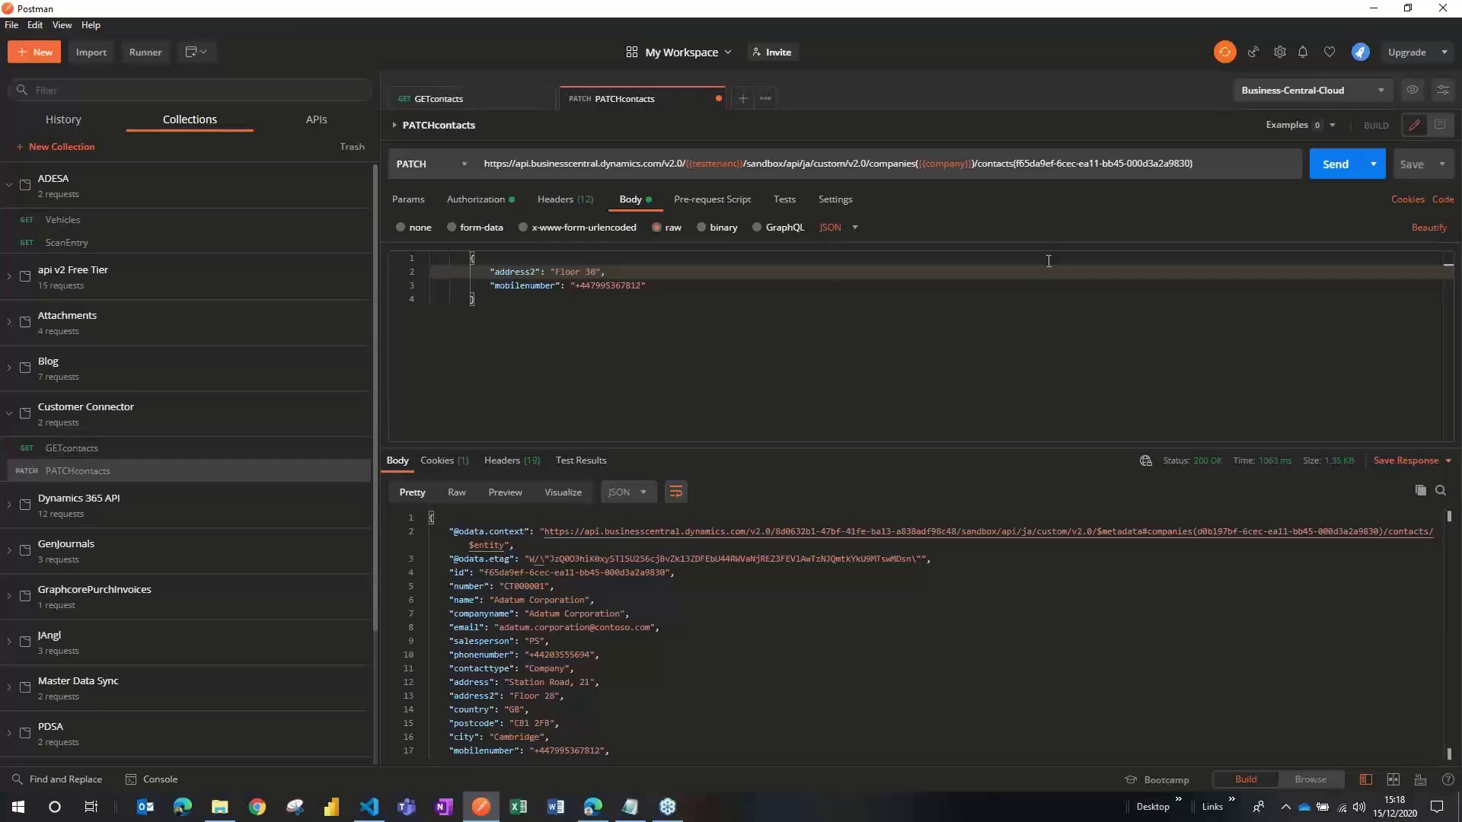
click(1334, 167)
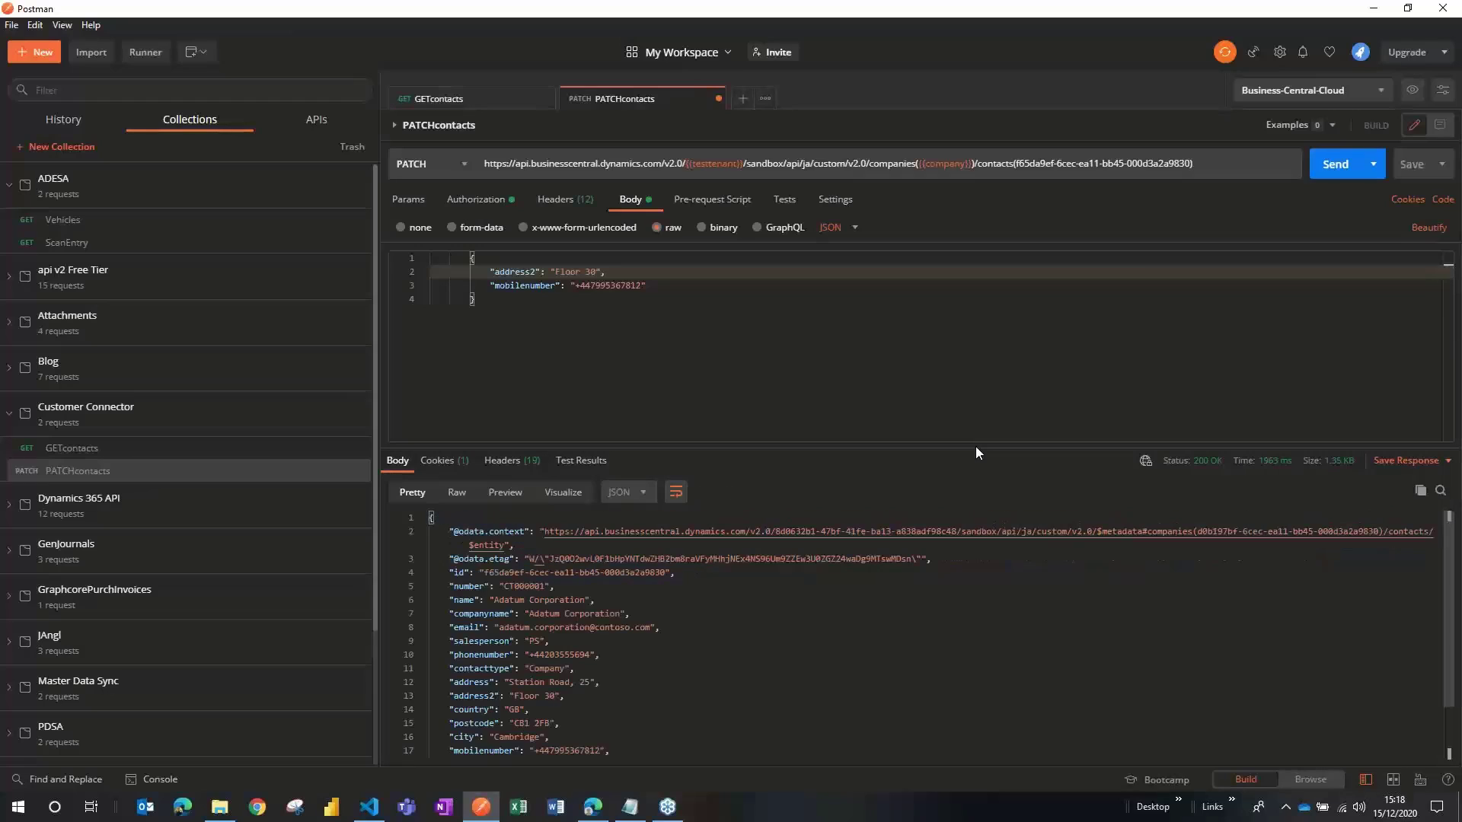
scroll(645, 619, down, 2)
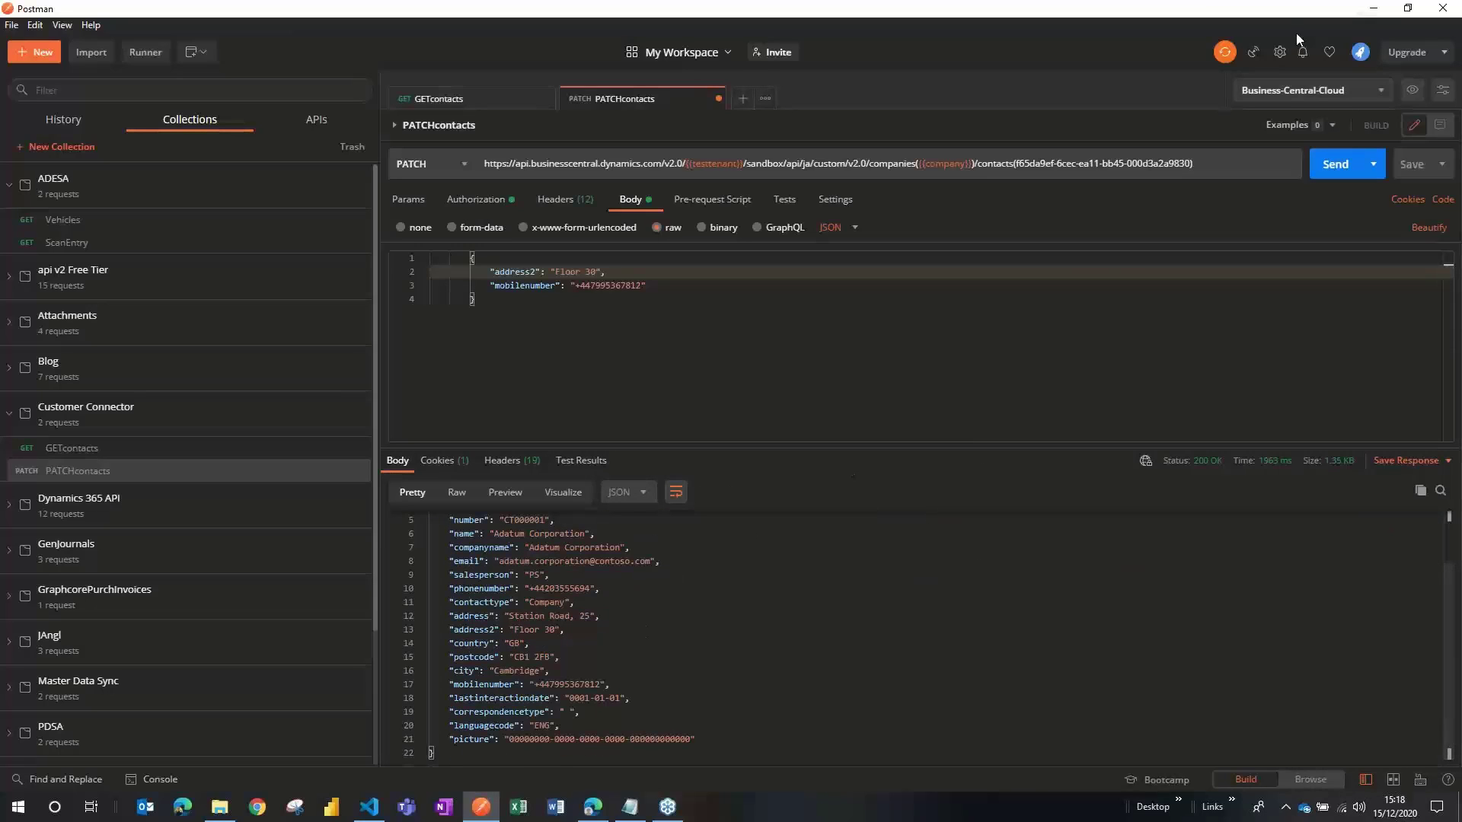
Paste the contacts URL ending companies({company})/contacts({id}) into the PATCH sample's URL field
click(1374, 9)
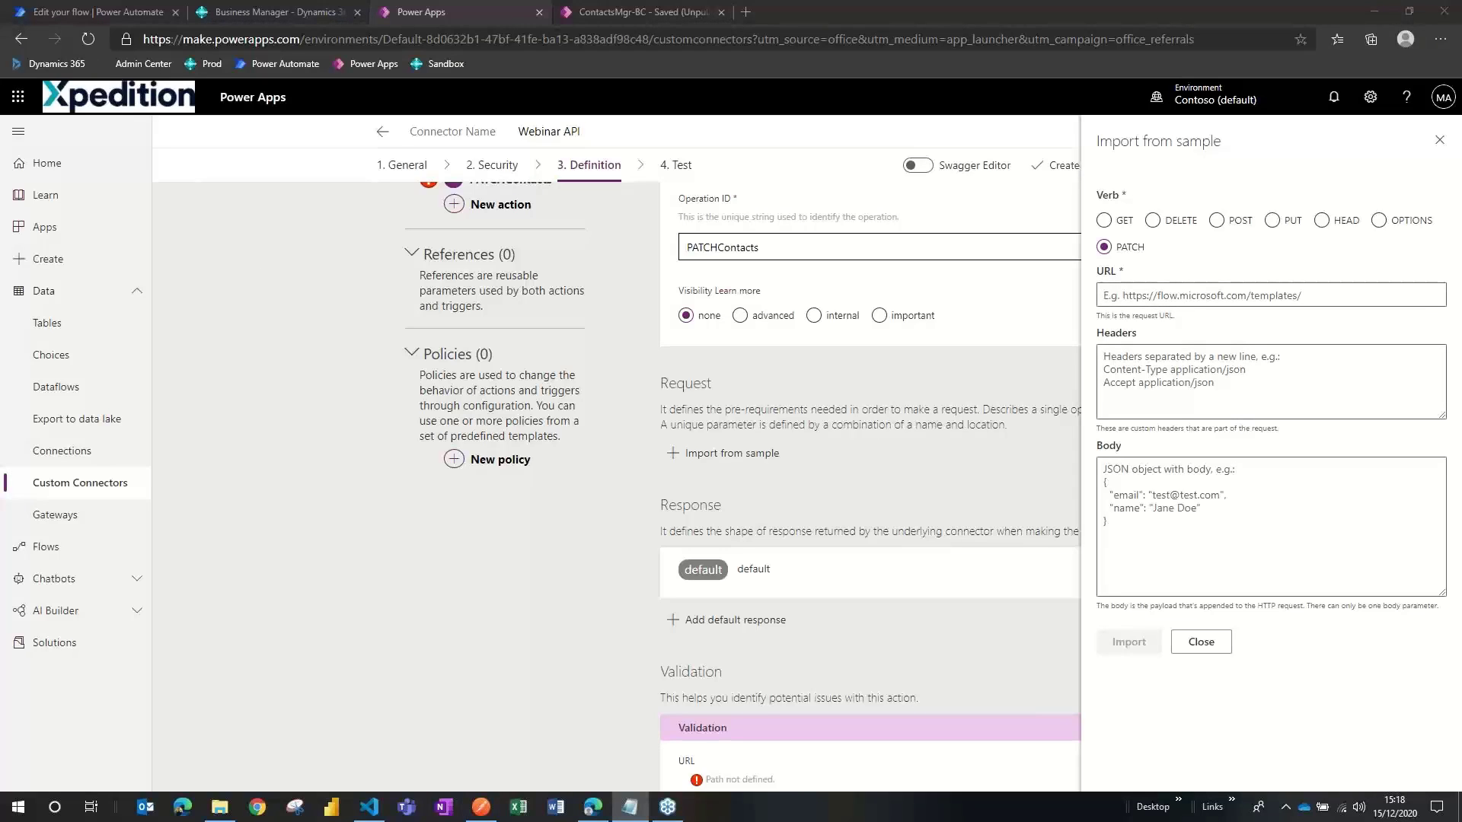
click(1187, 291)
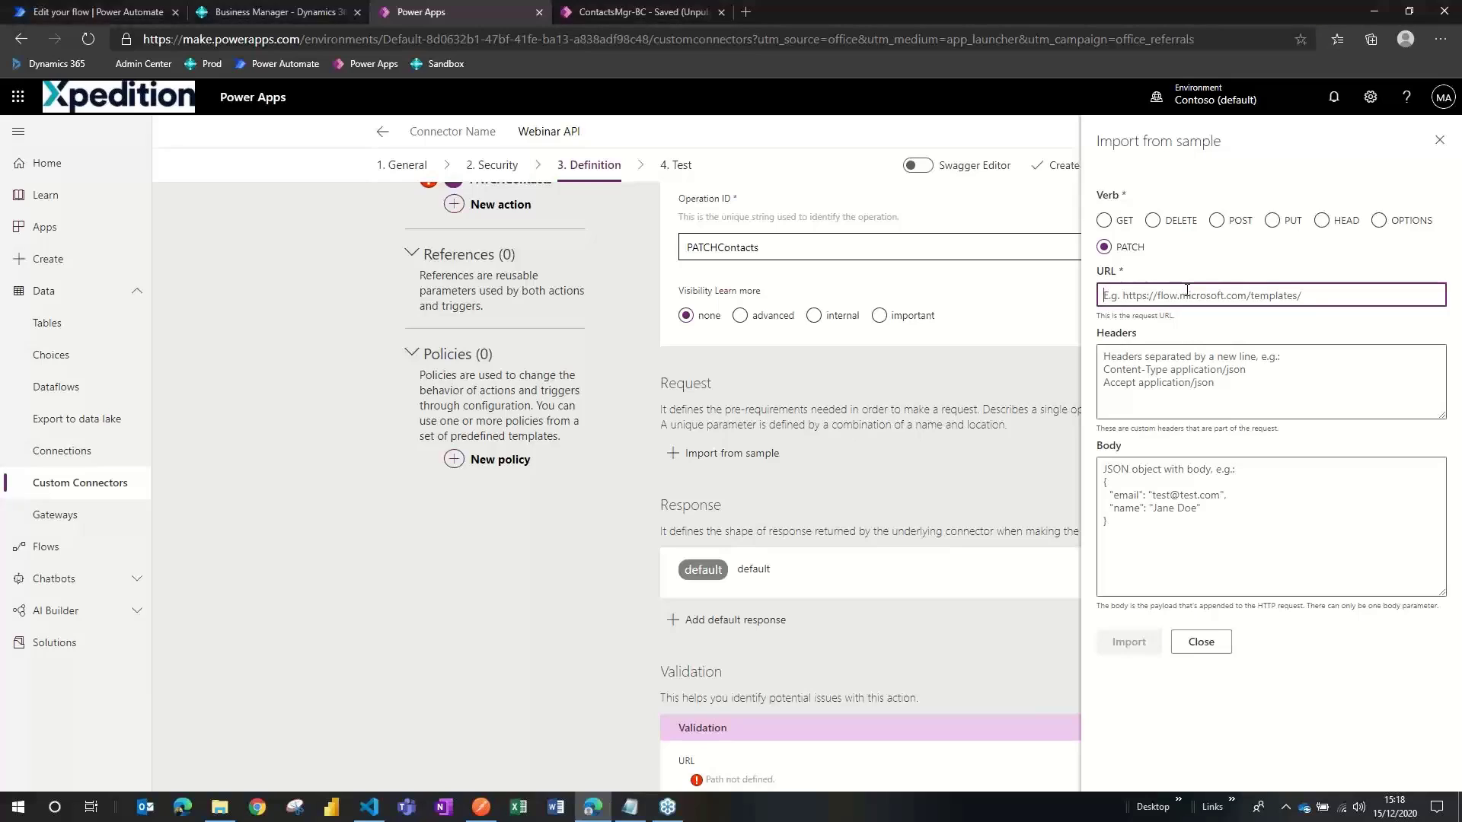
key(ctrl+v)
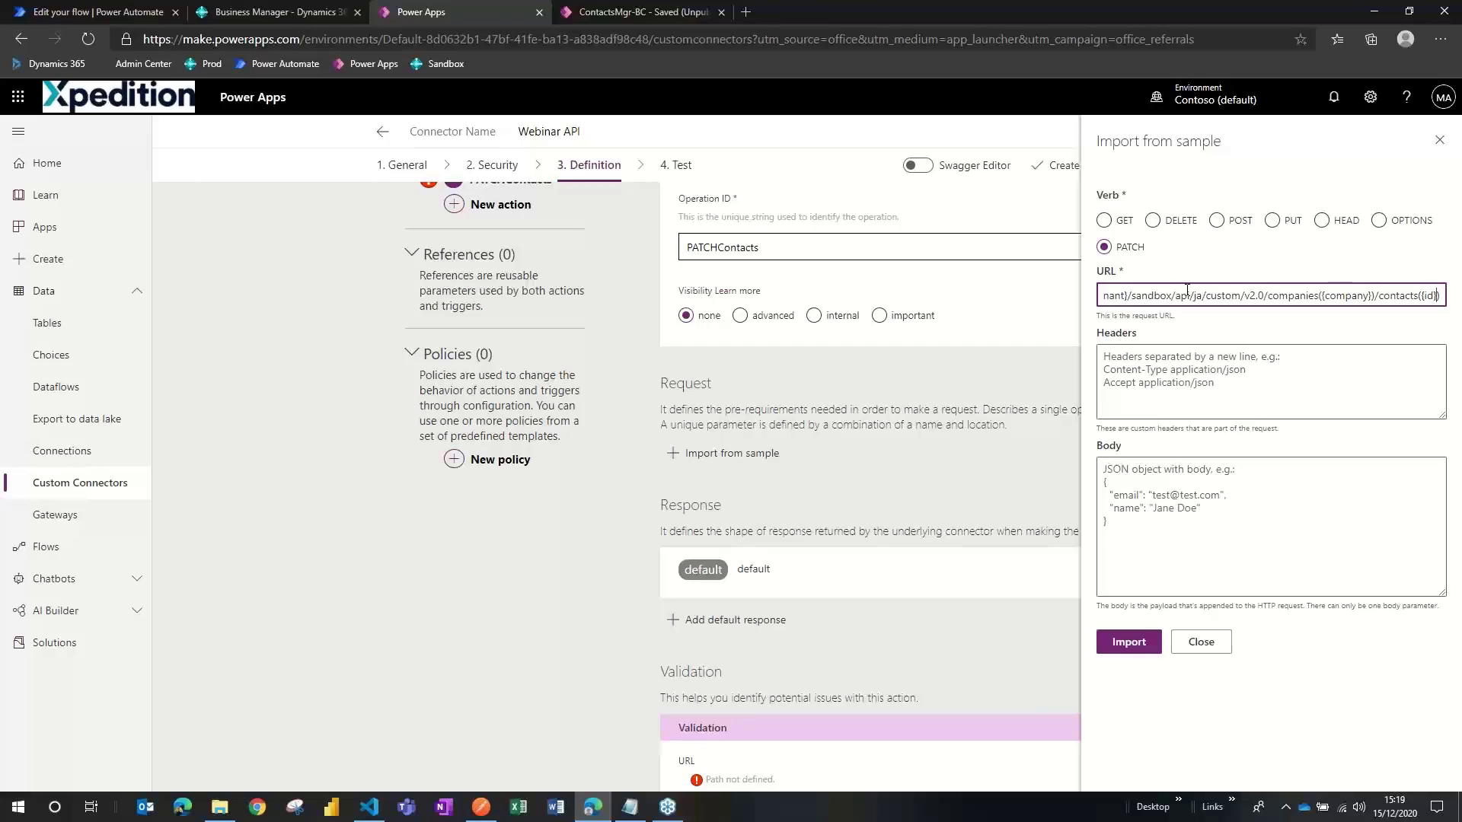
key(Left)
key(Left)
click(1188, 355)
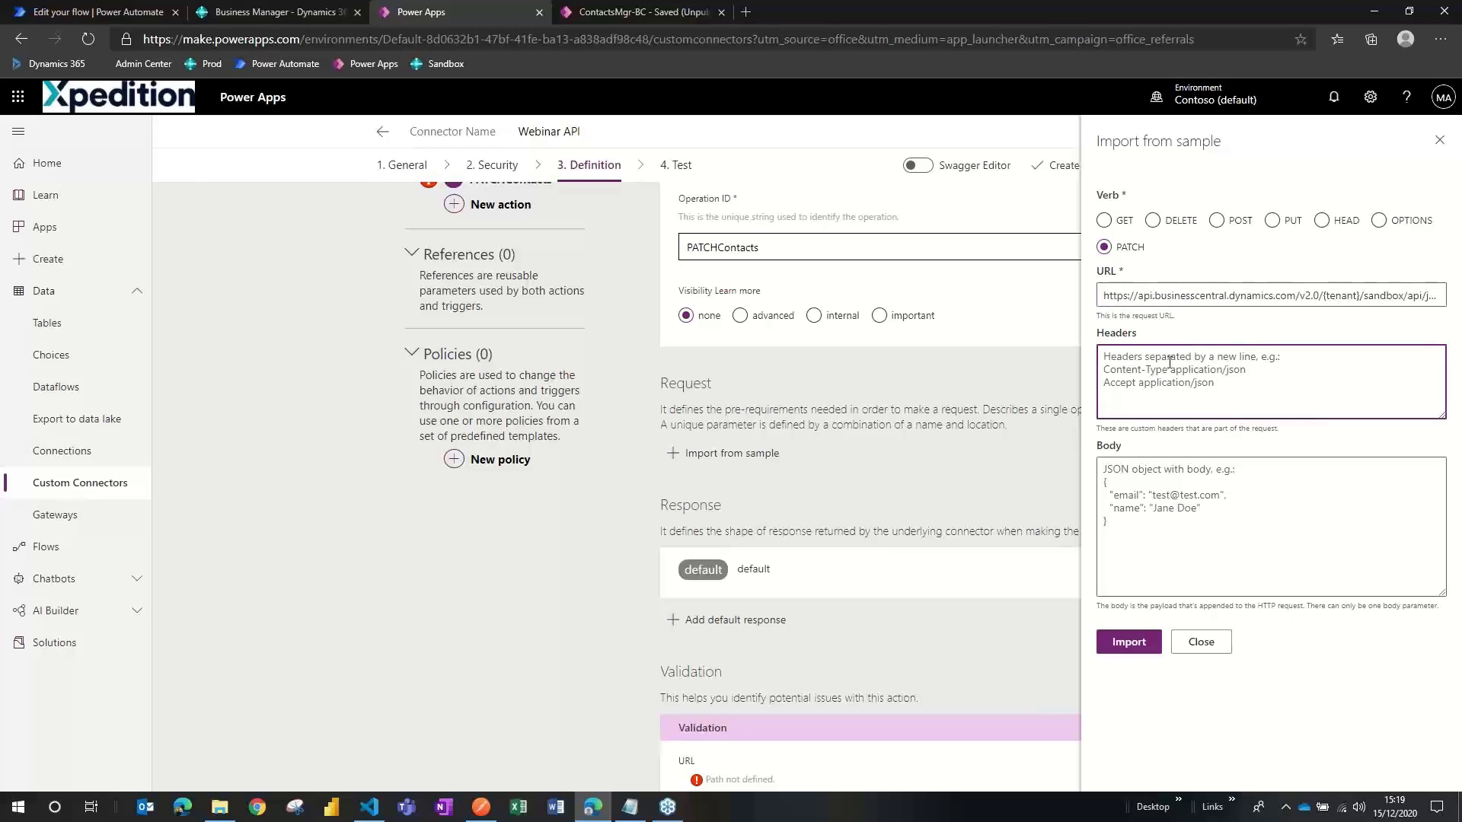
click(481, 806)
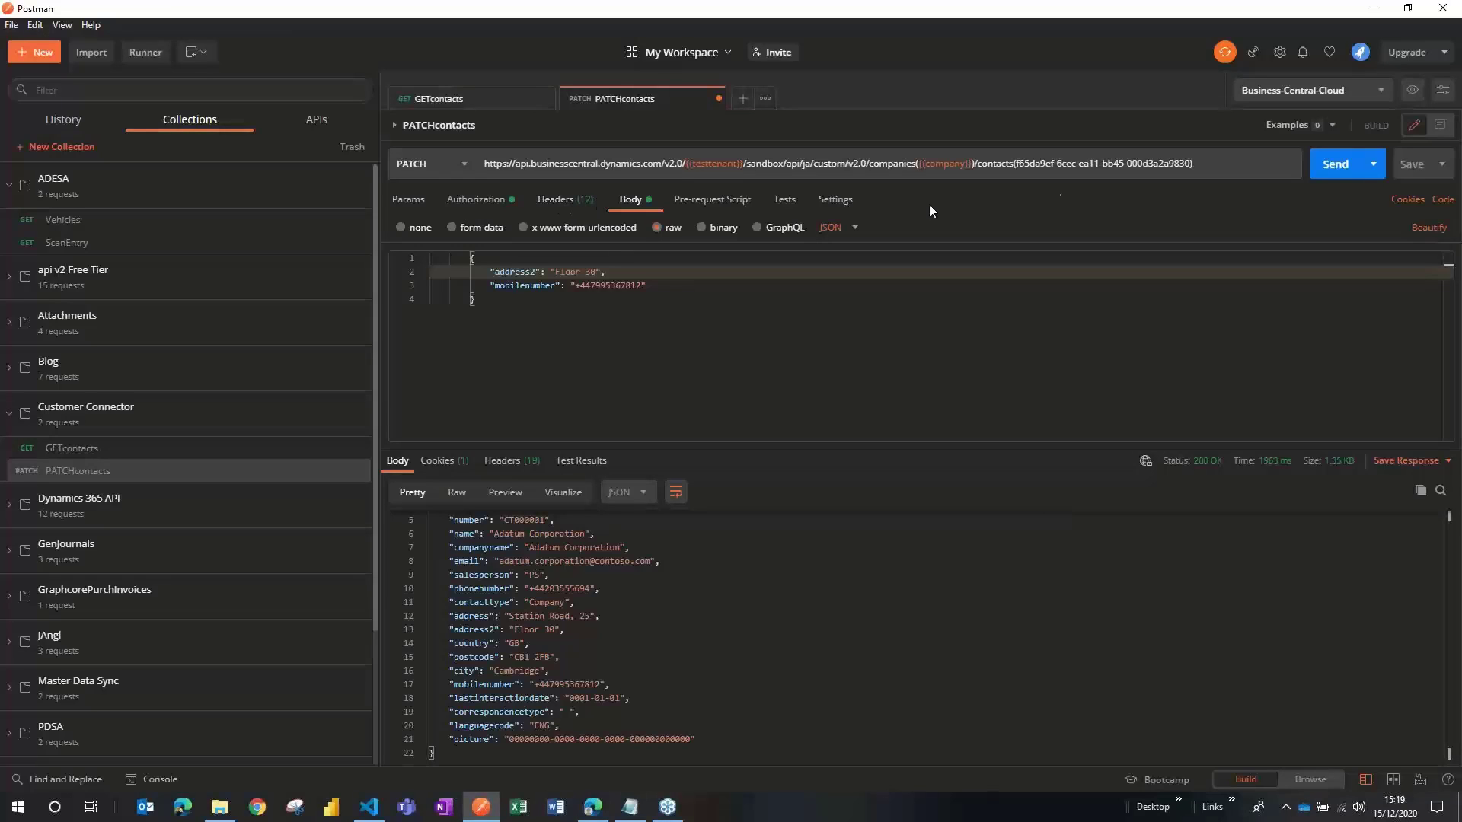
Check the PATCHcontacts request's If-Match header and its * value in Postman
click(558, 212)
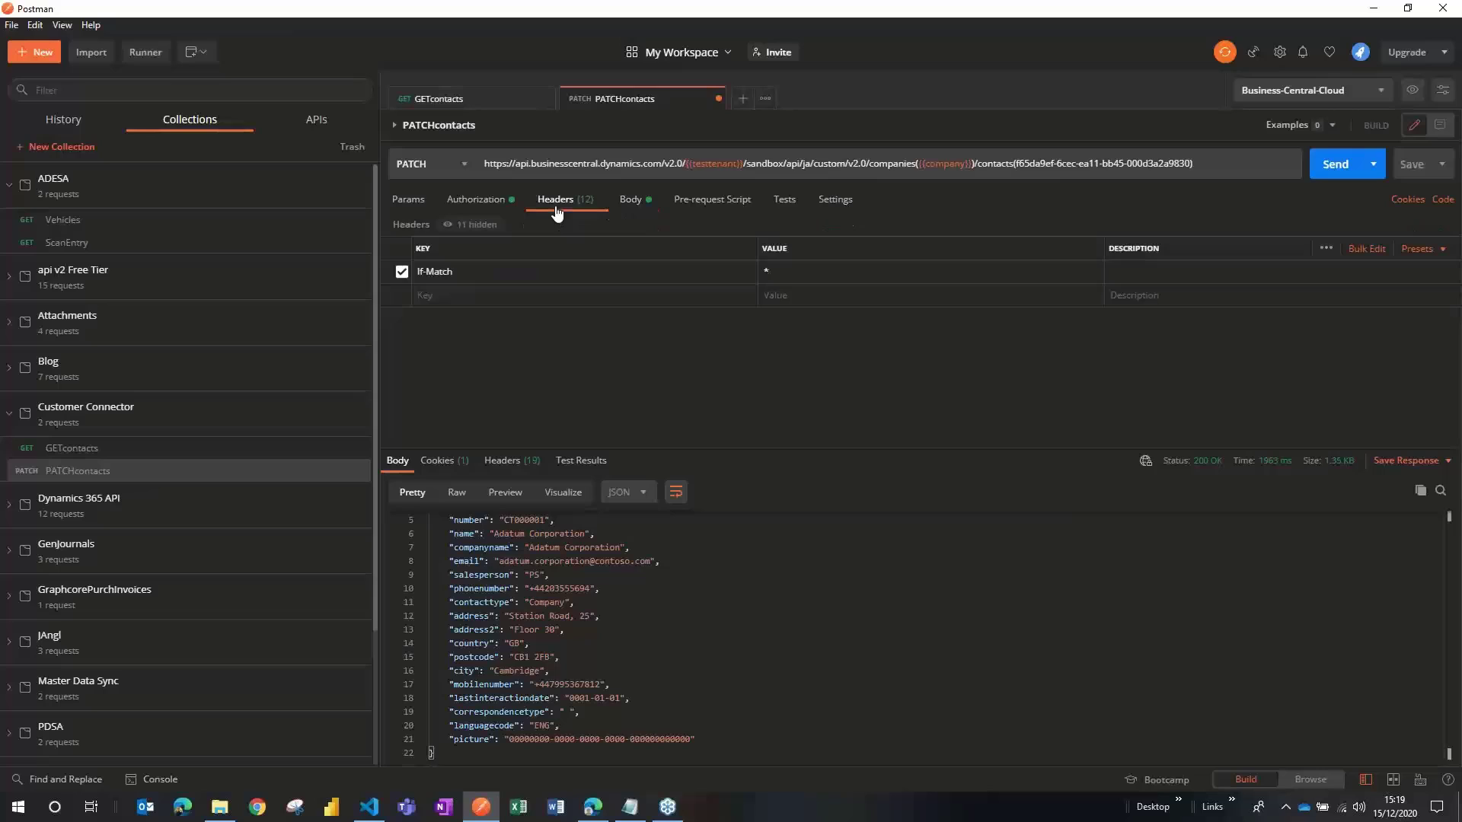
click(598, 272)
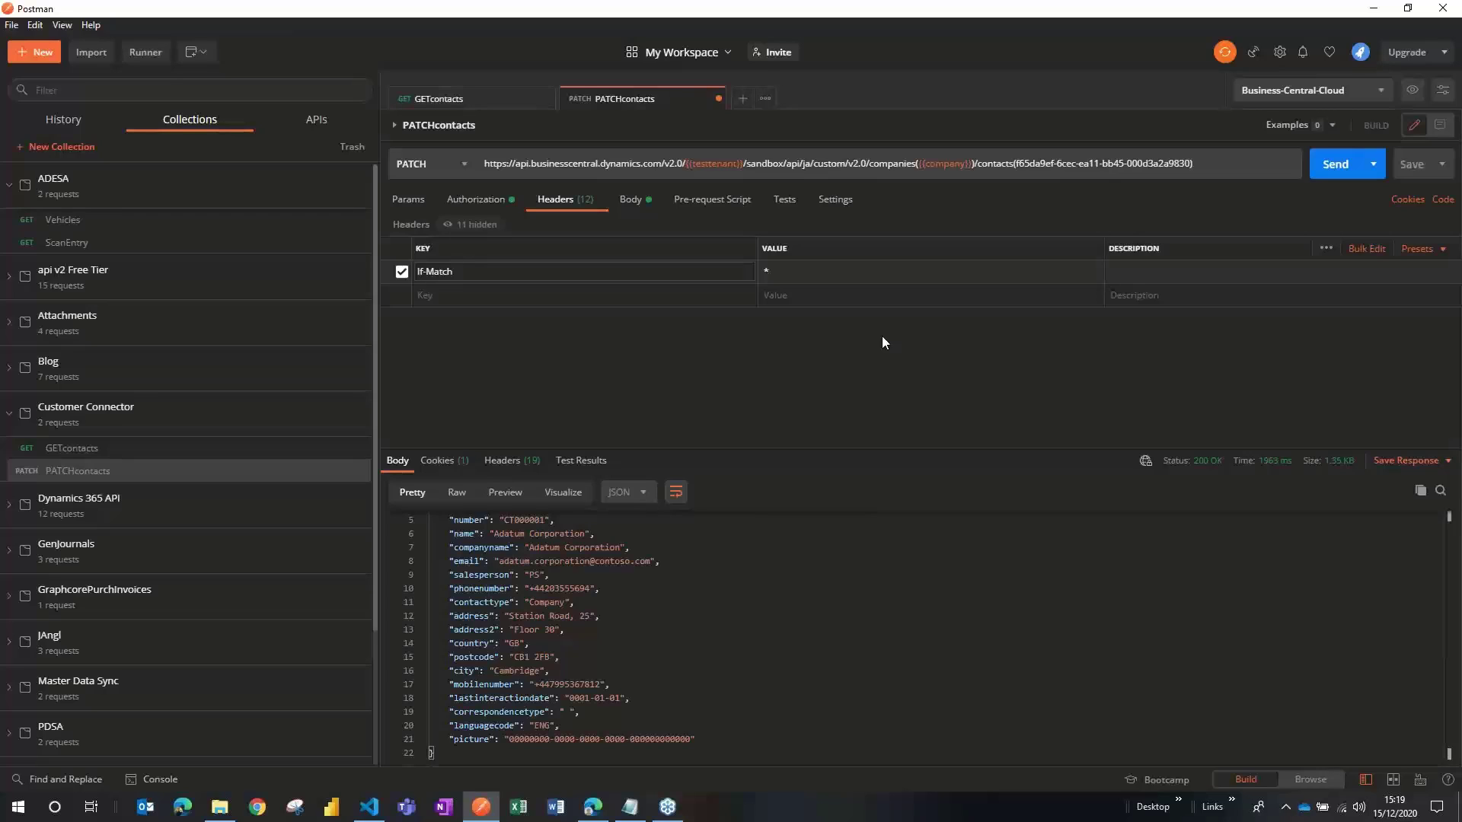
click(826, 276)
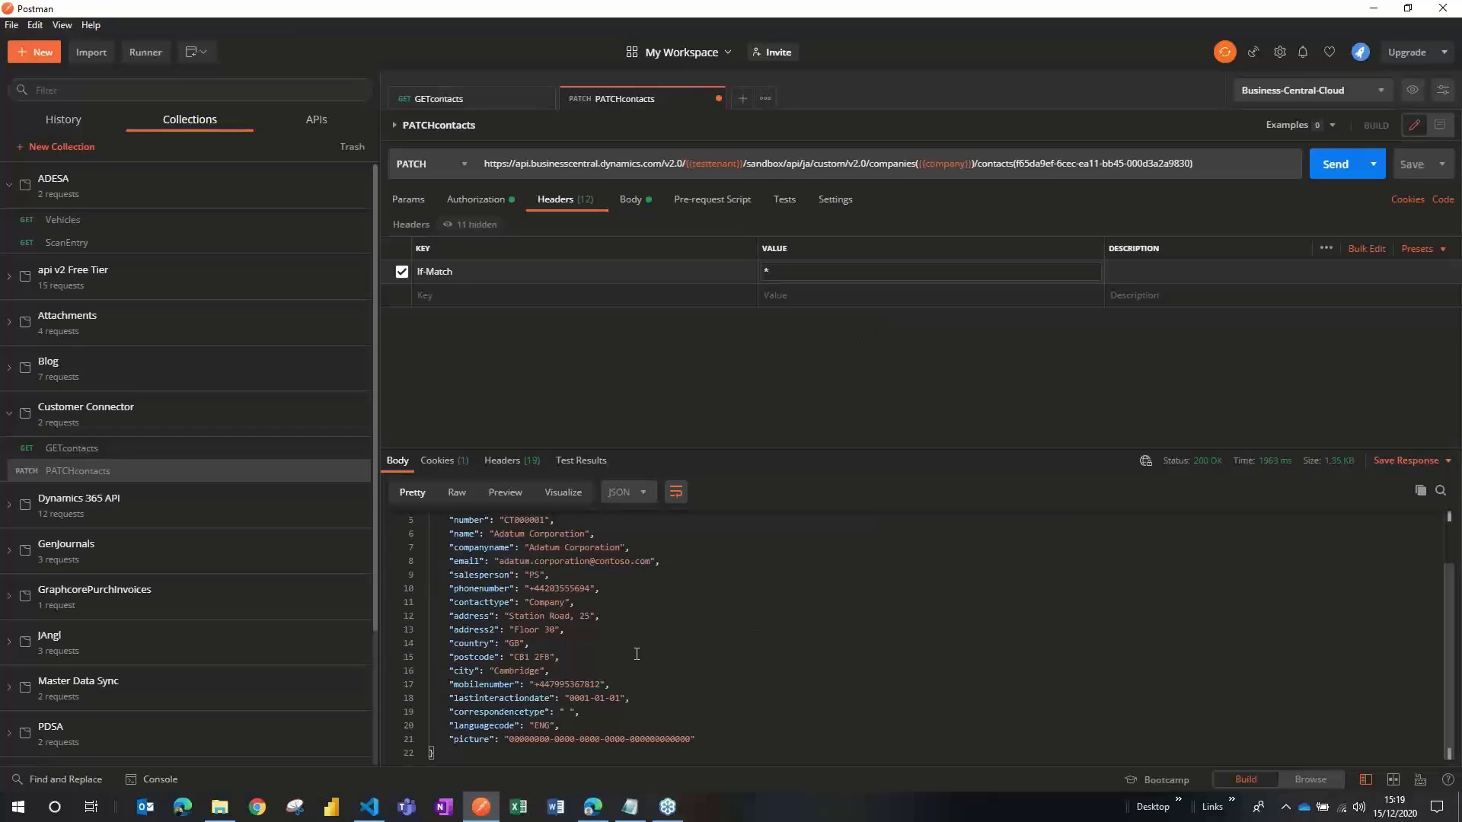
scroll(626, 602, up, 2)
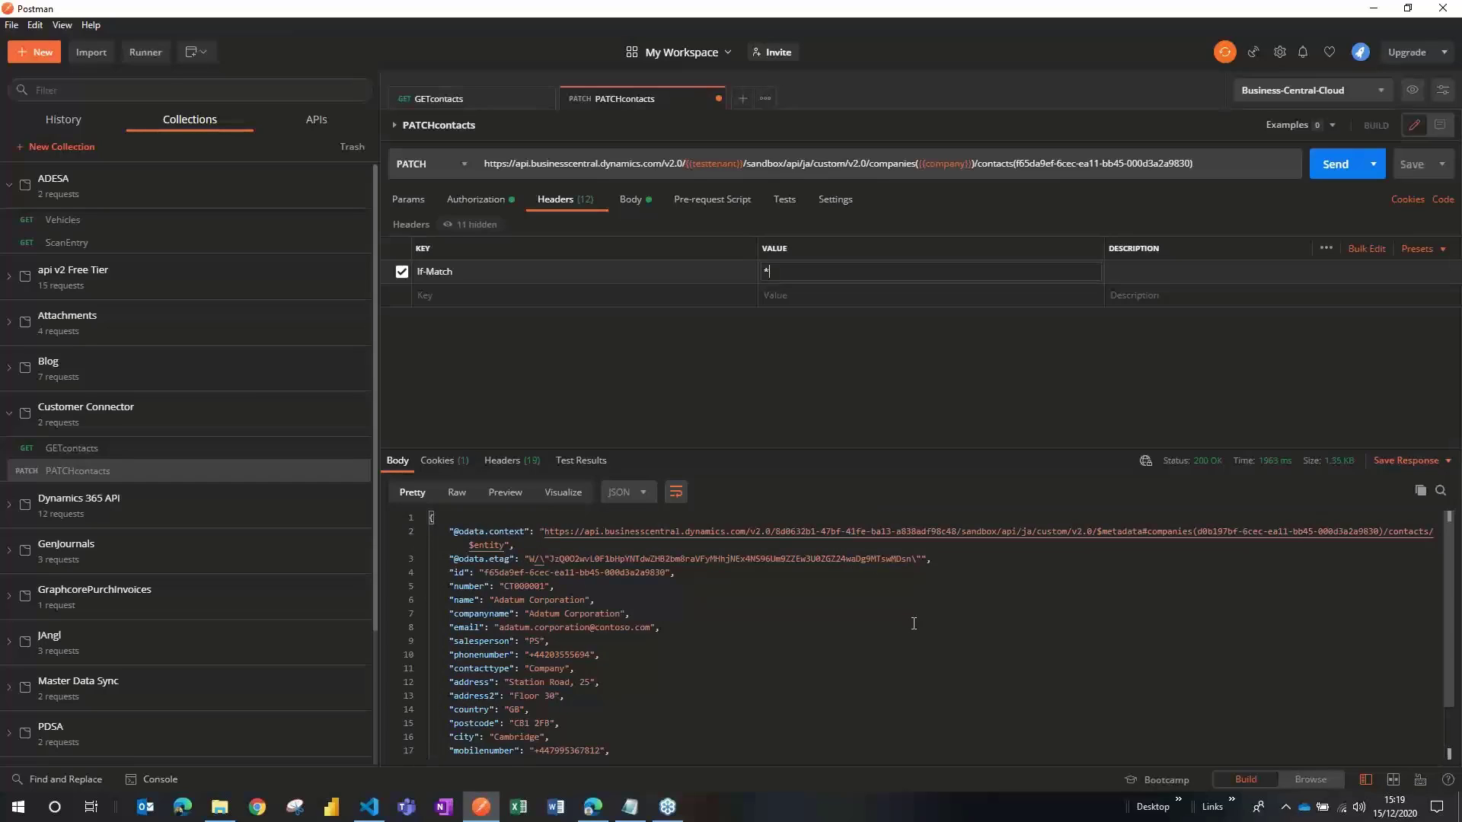
Import the PATCH sample with an If-Match header and the pasted contact JSON body
click(1377, 9)
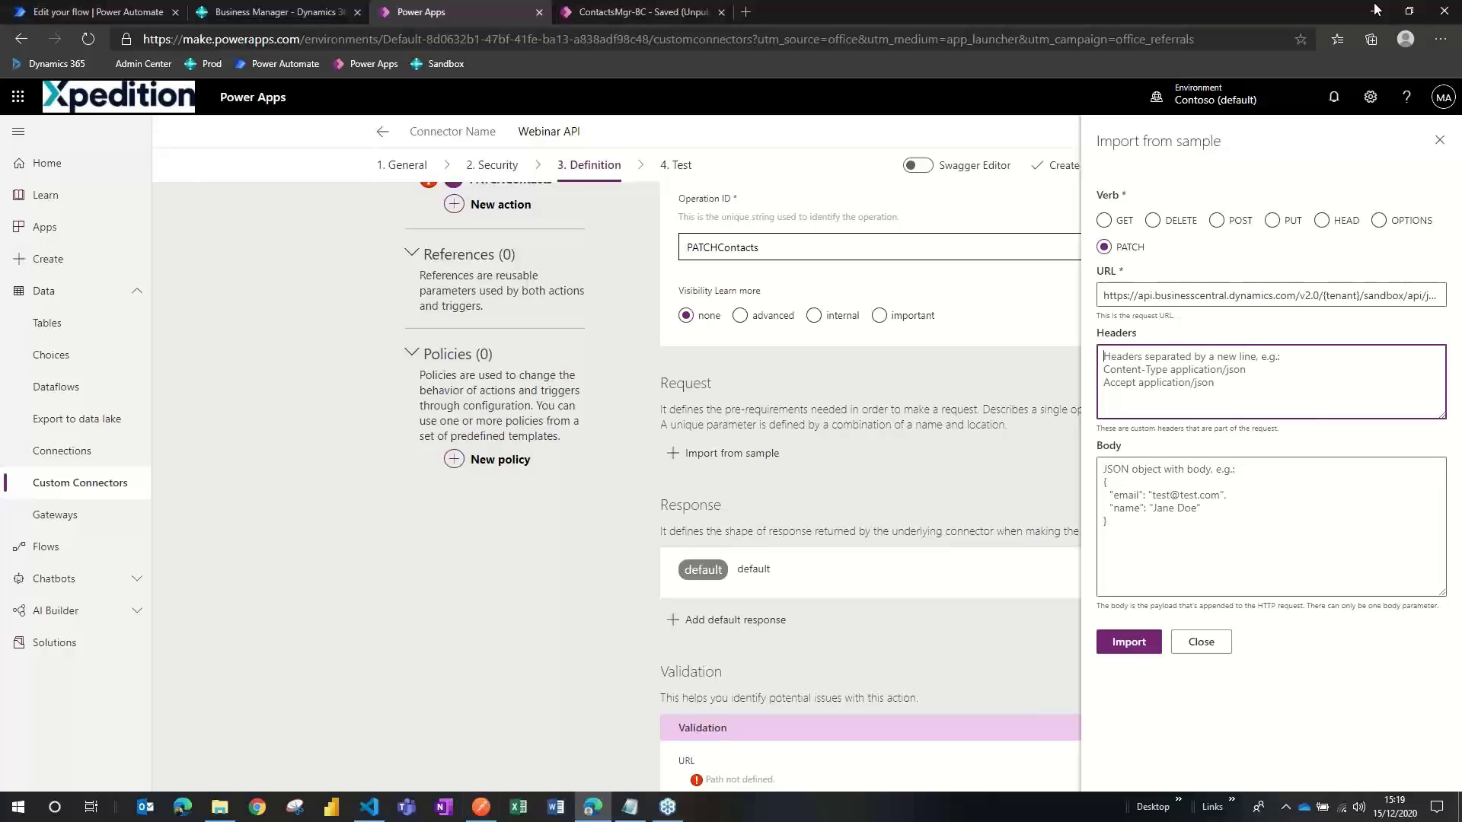
text(If)
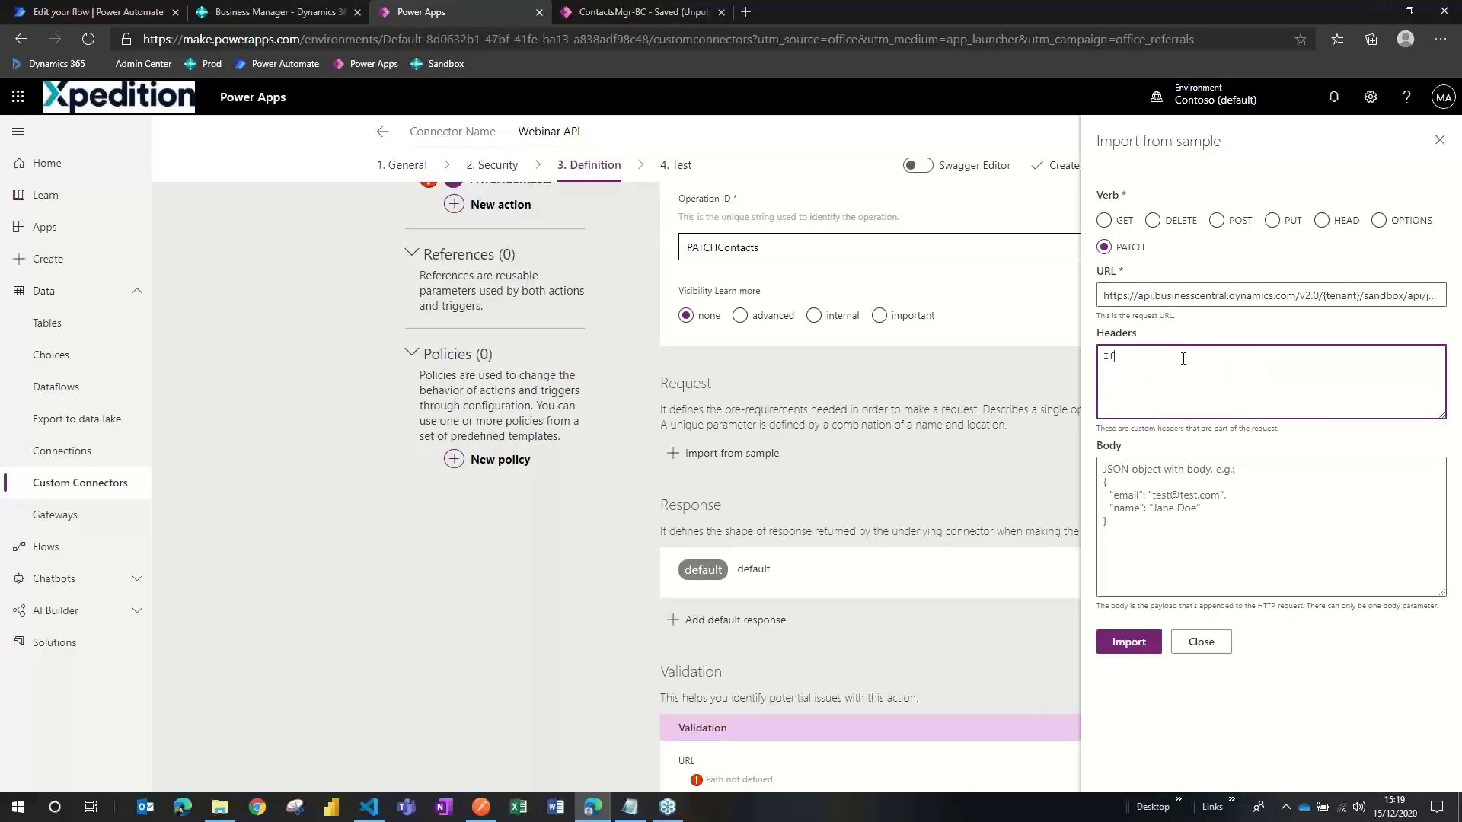
text(-Match)
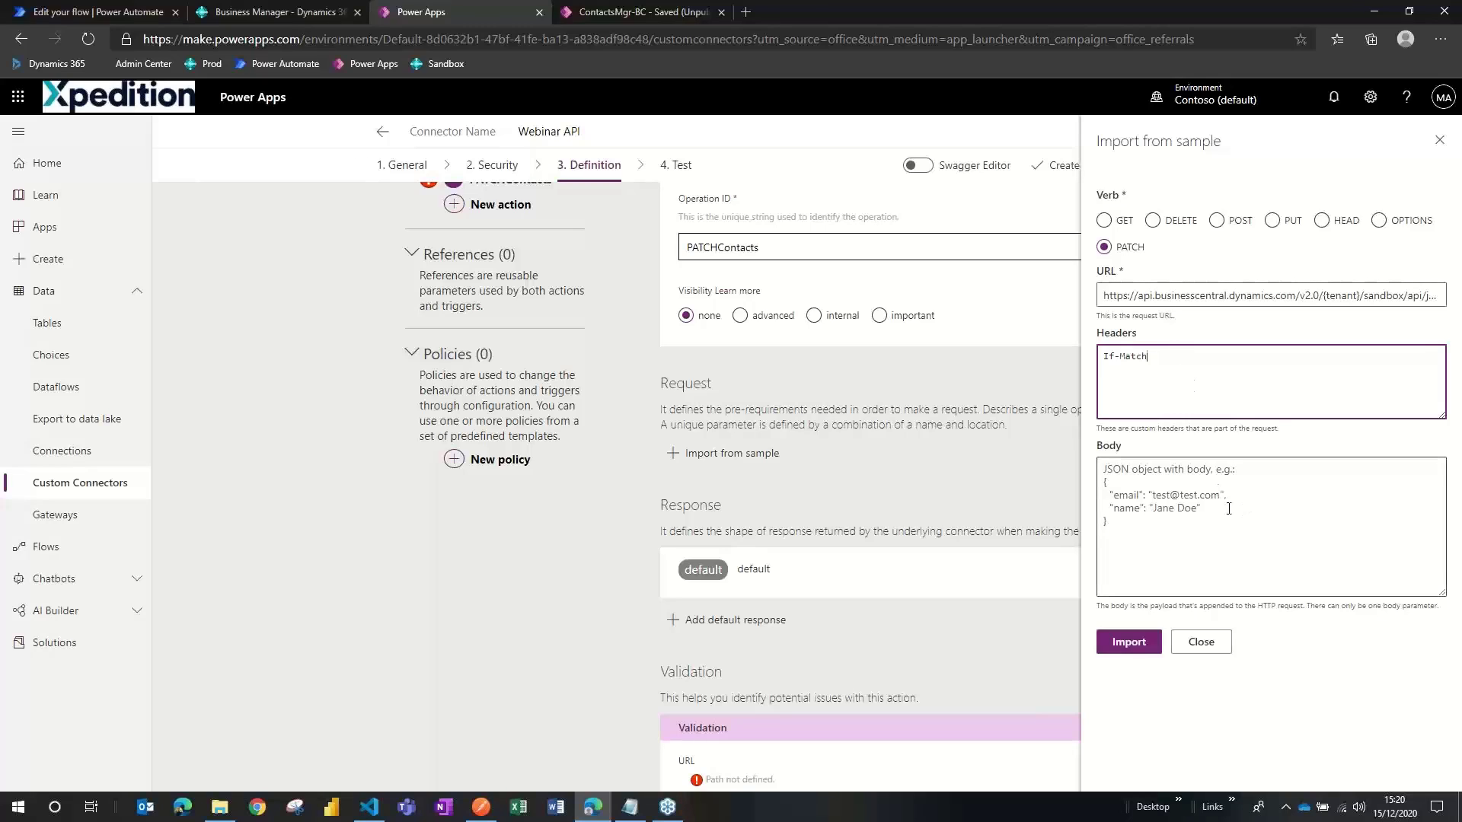
click(1178, 475)
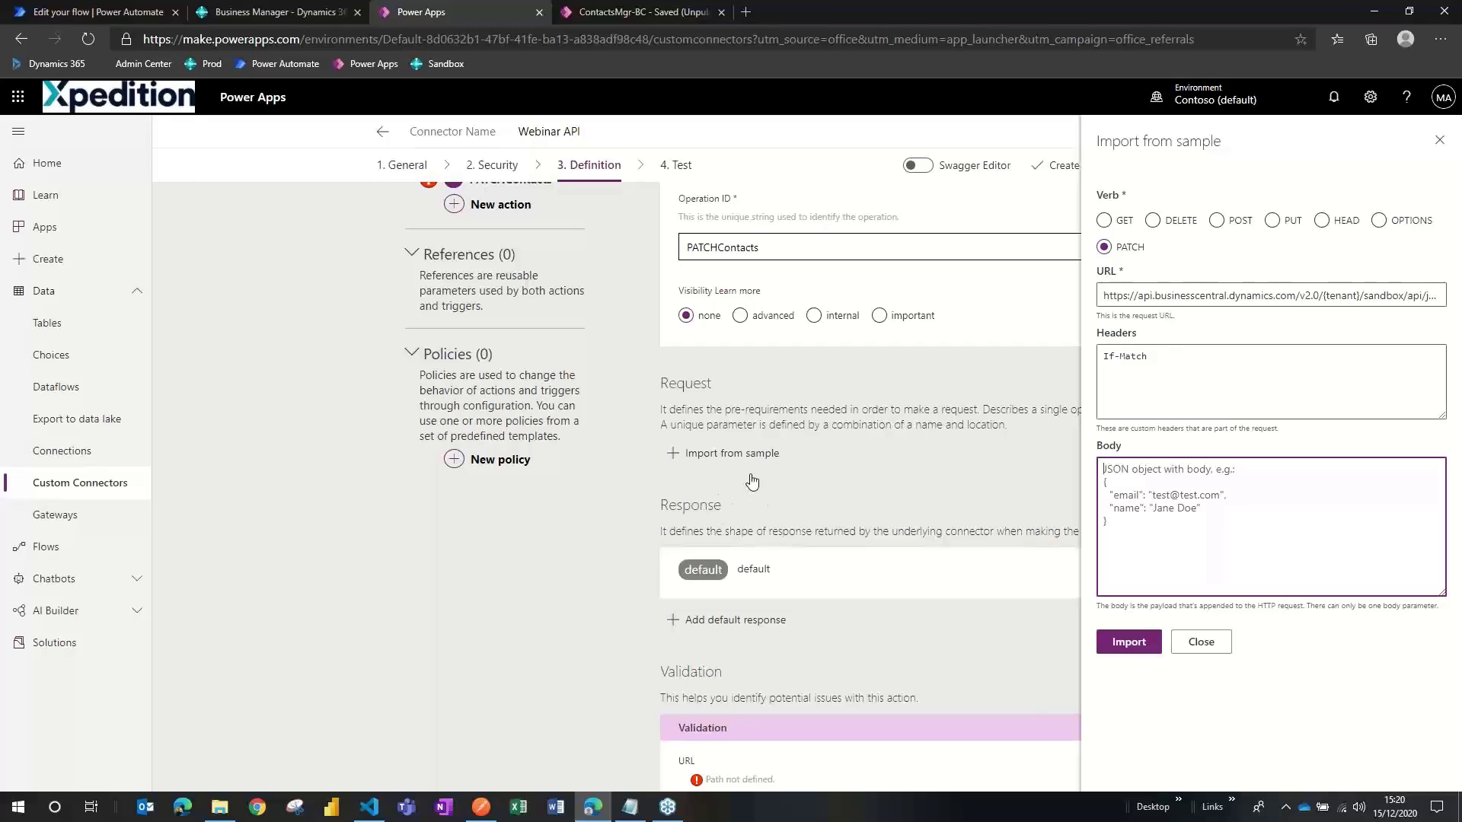
key(alt+Tab)
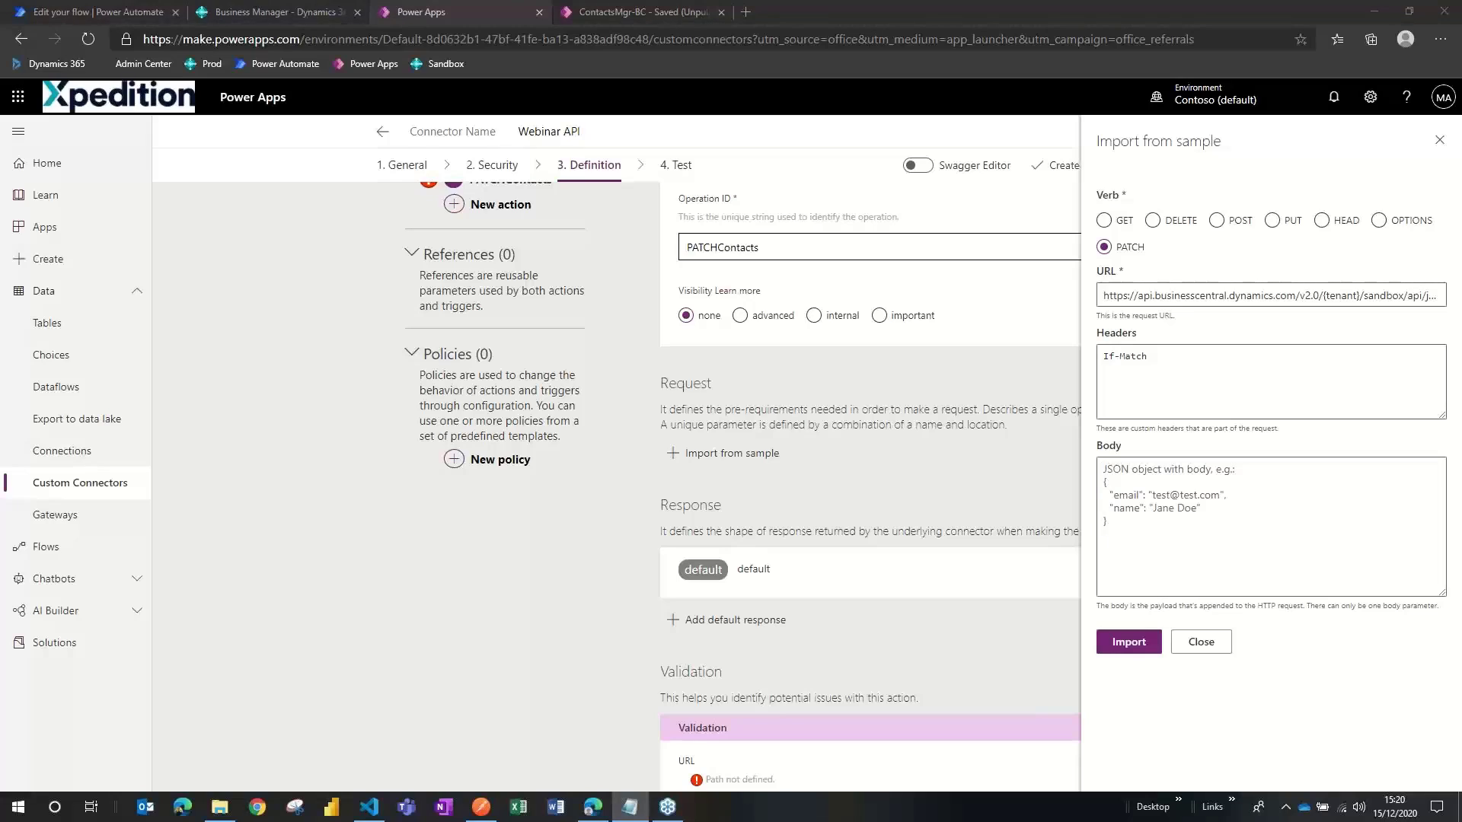
click(1142, 525)
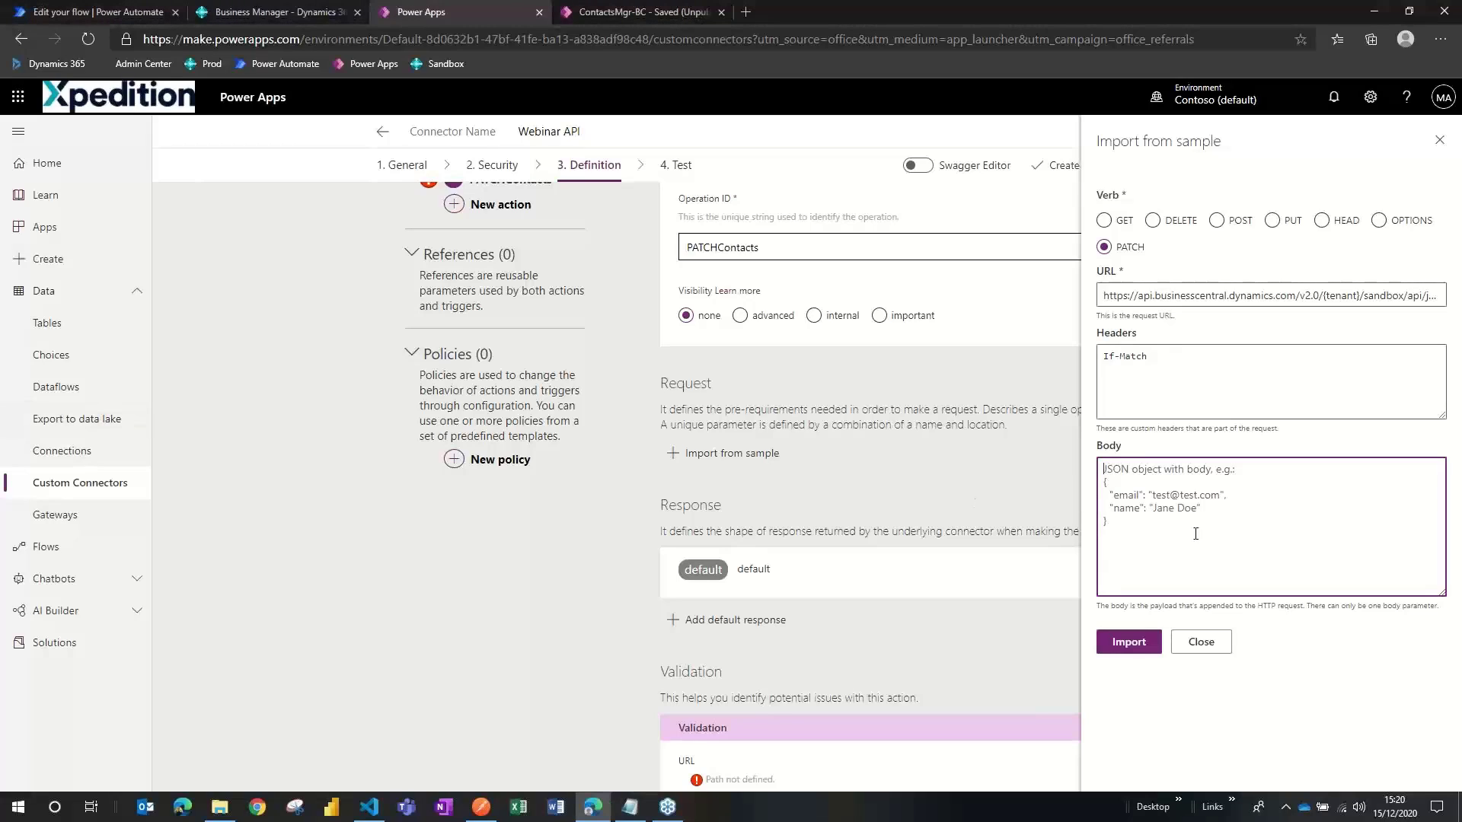
key(ctrl+v)
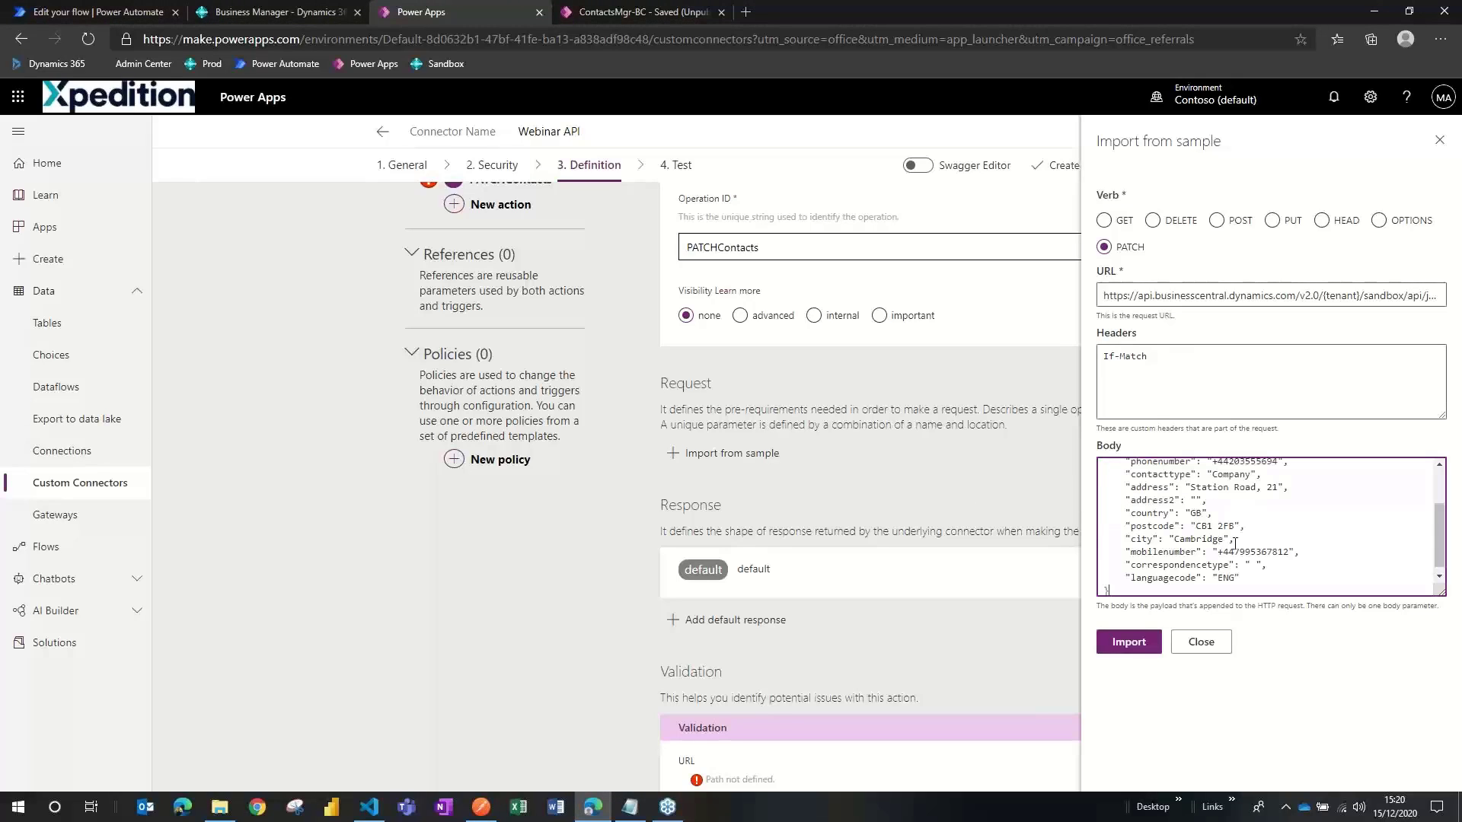
scroll(1253, 535, up, 3)
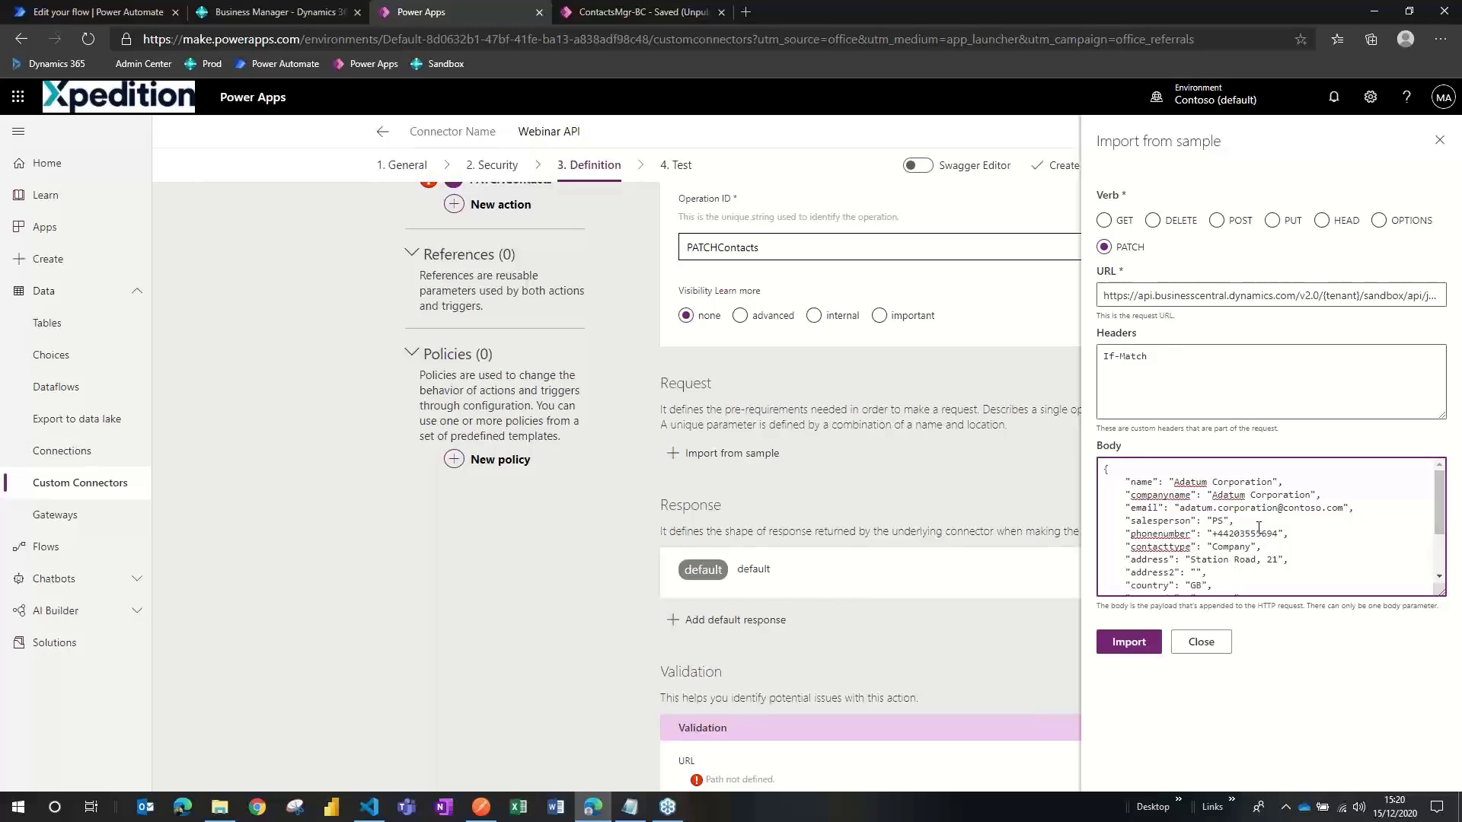
scroll(1214, 505, down, 3)
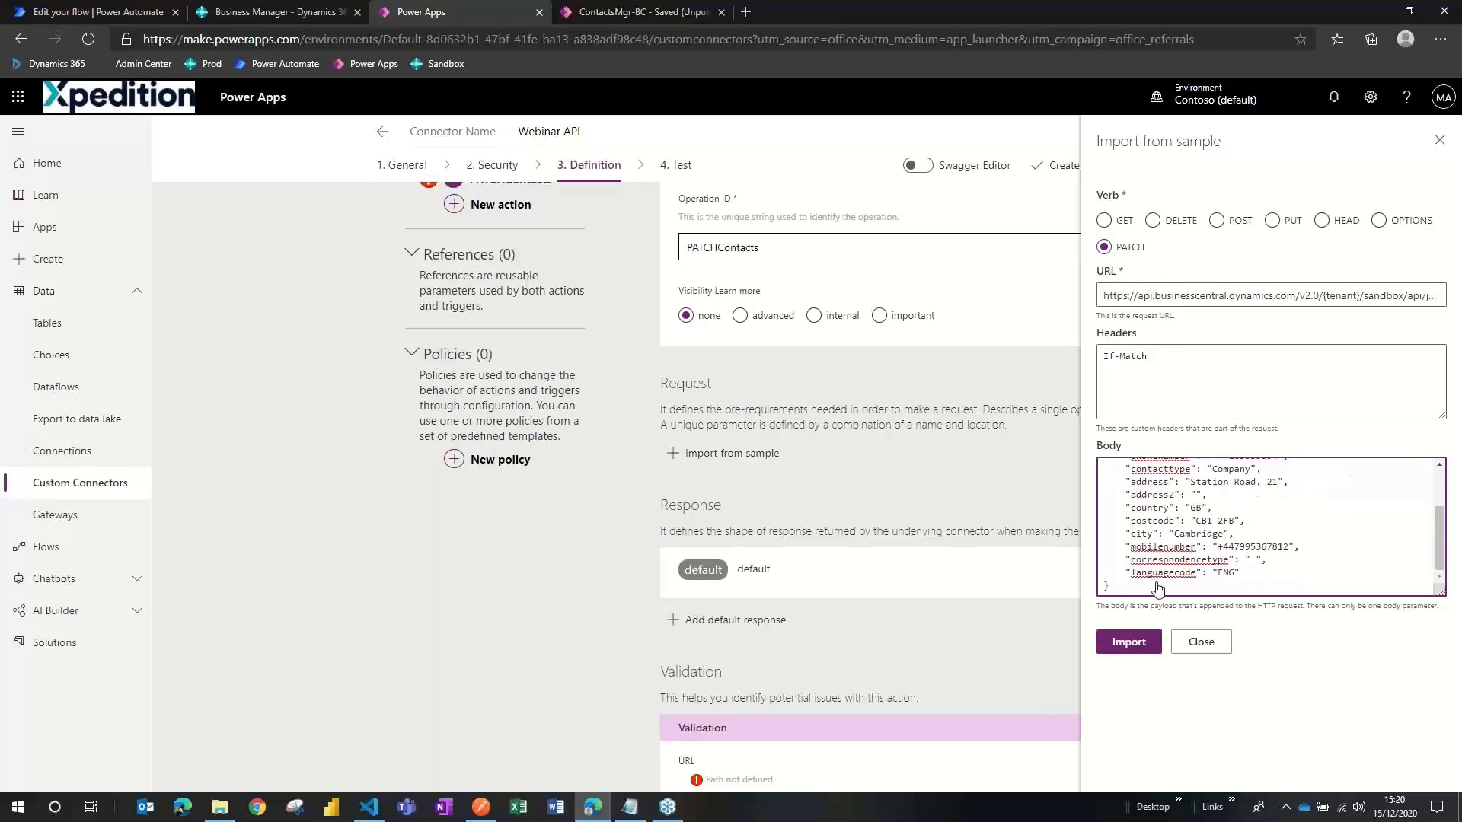
key(Tab)
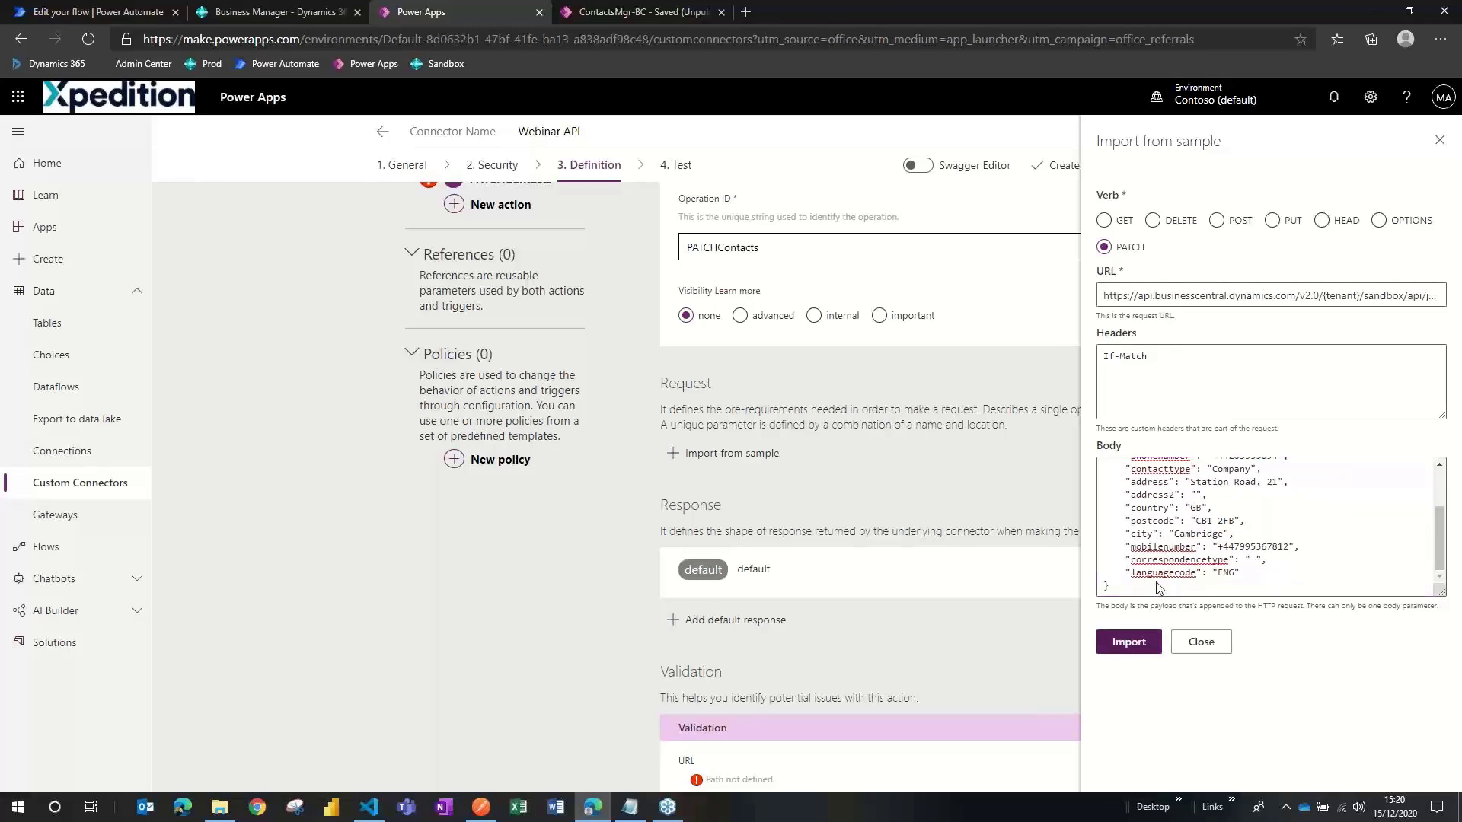
key(Return)
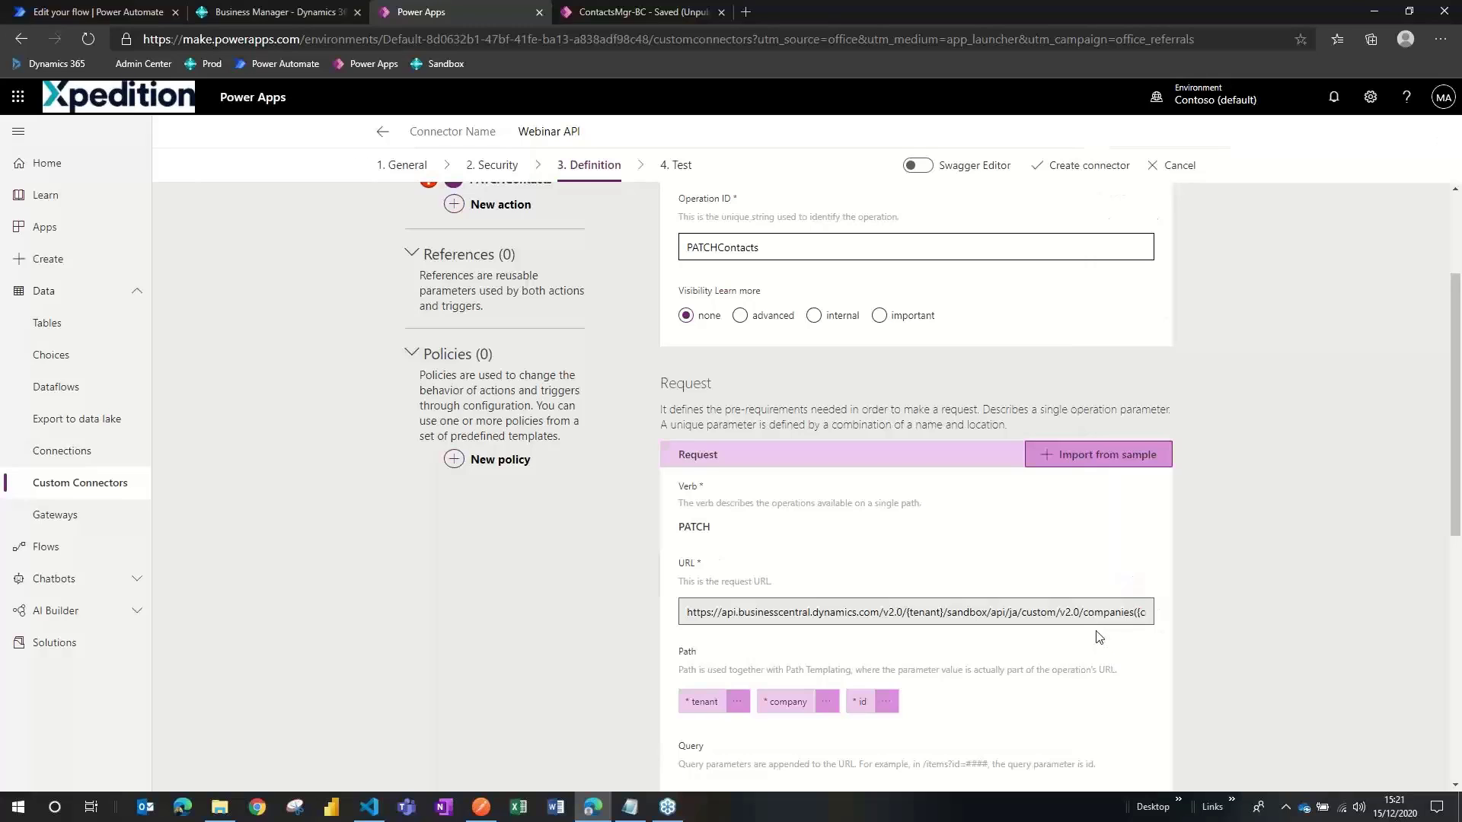
Scroll through the PATCHContacts definition to review its If-Match header, body parameter and default response
scroll(1100, 638, down, 1)
scroll(1097, 638, down, 1)
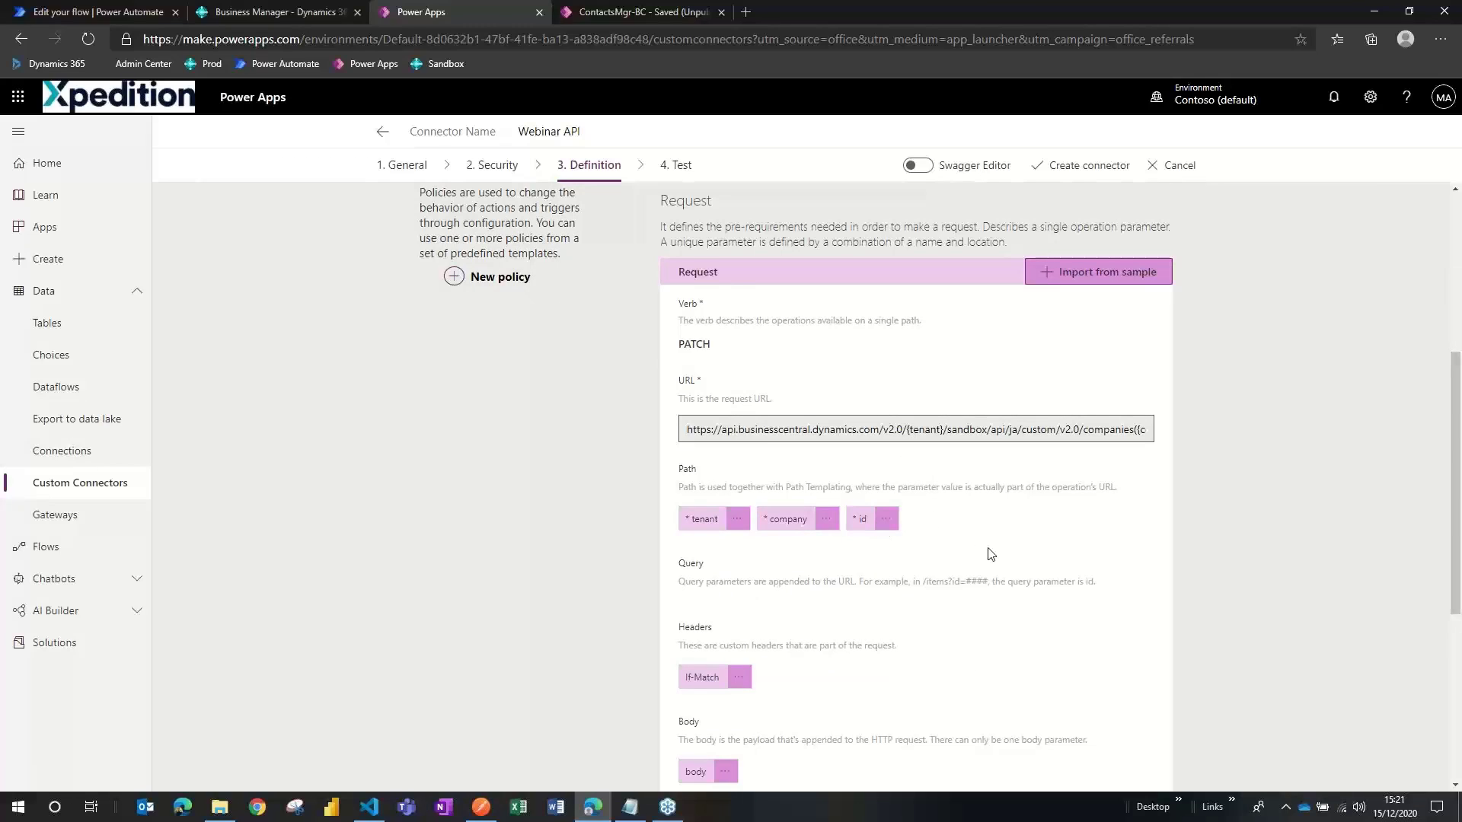
scroll(991, 554, down, 1)
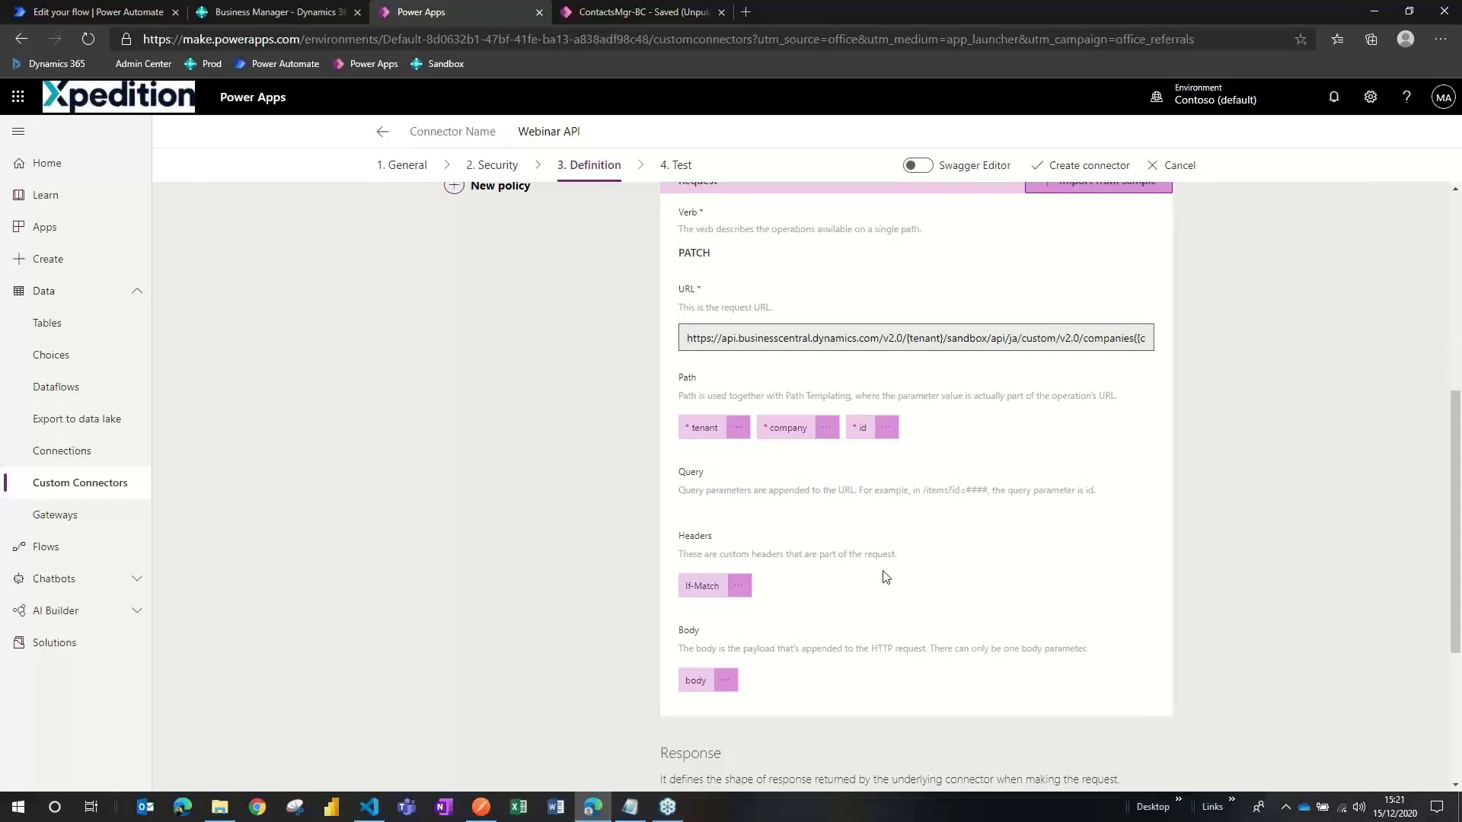
scroll(885, 576, down, 1)
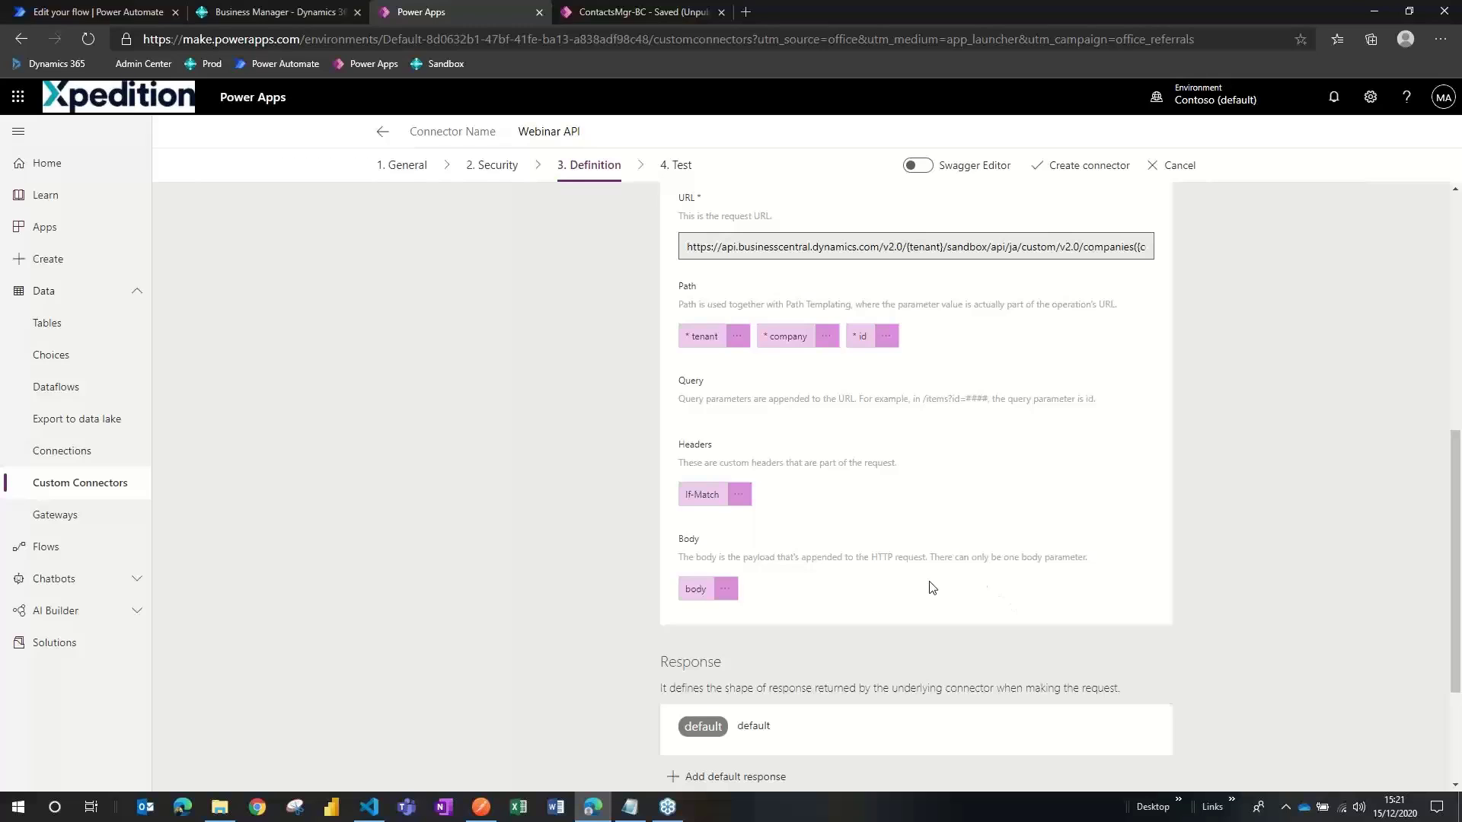
scroll(932, 584, down, 1)
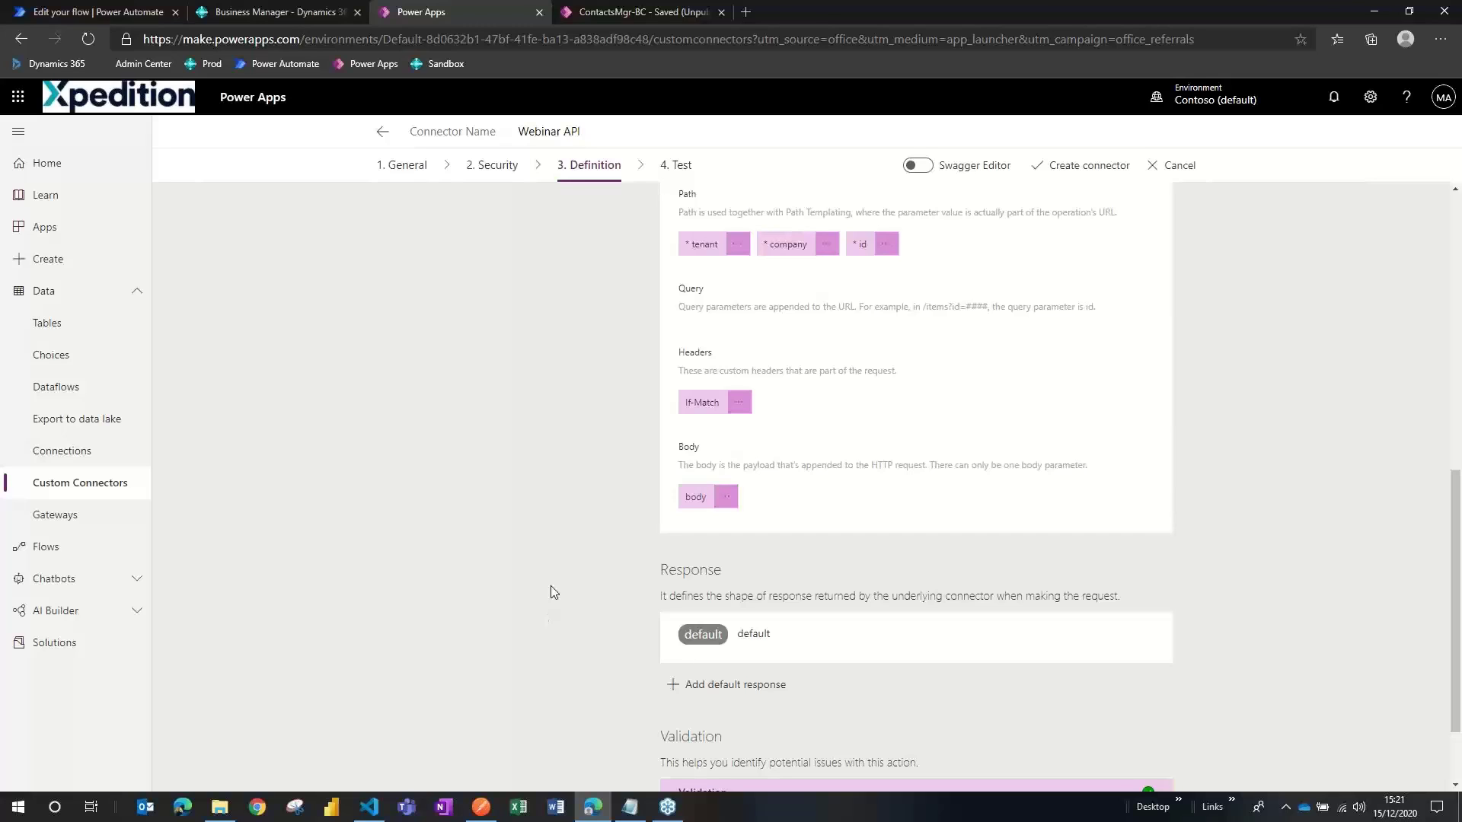
scroll(551, 592, up, 7)
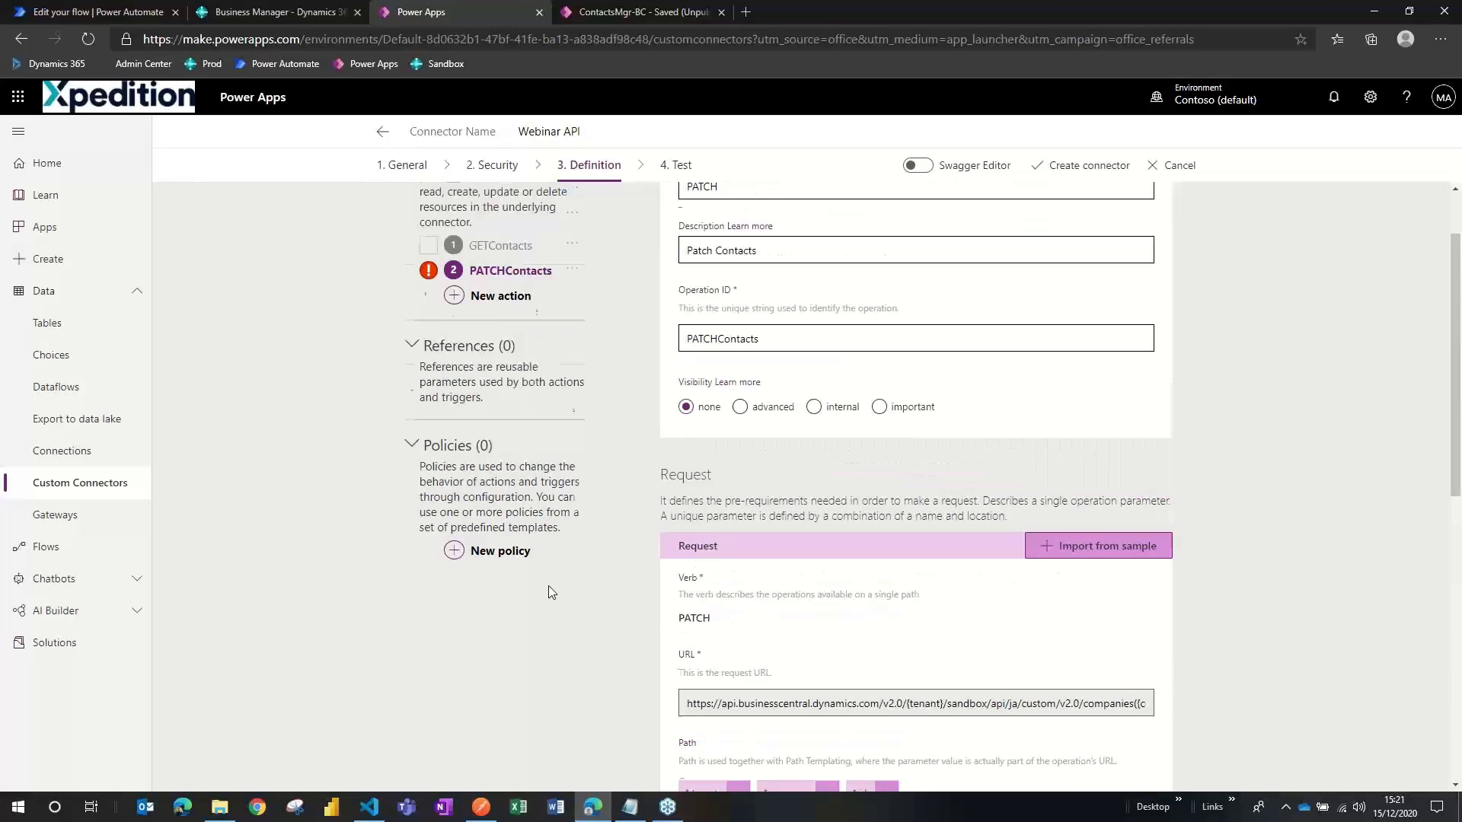
scroll(550, 592, up, 1)
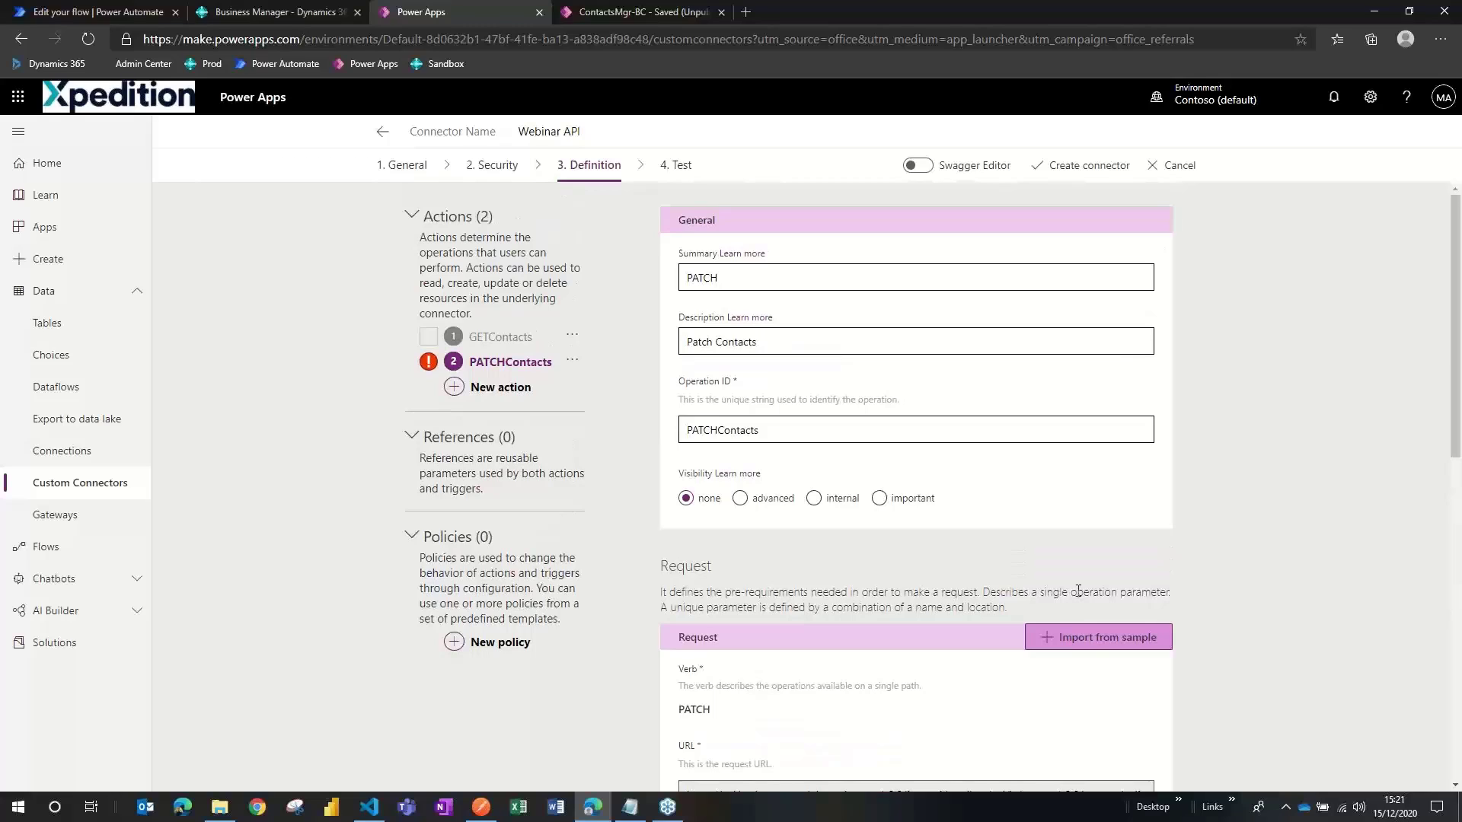
Create the Webinar API connector from the finished Patch Contacts definition
click(1005, 339)
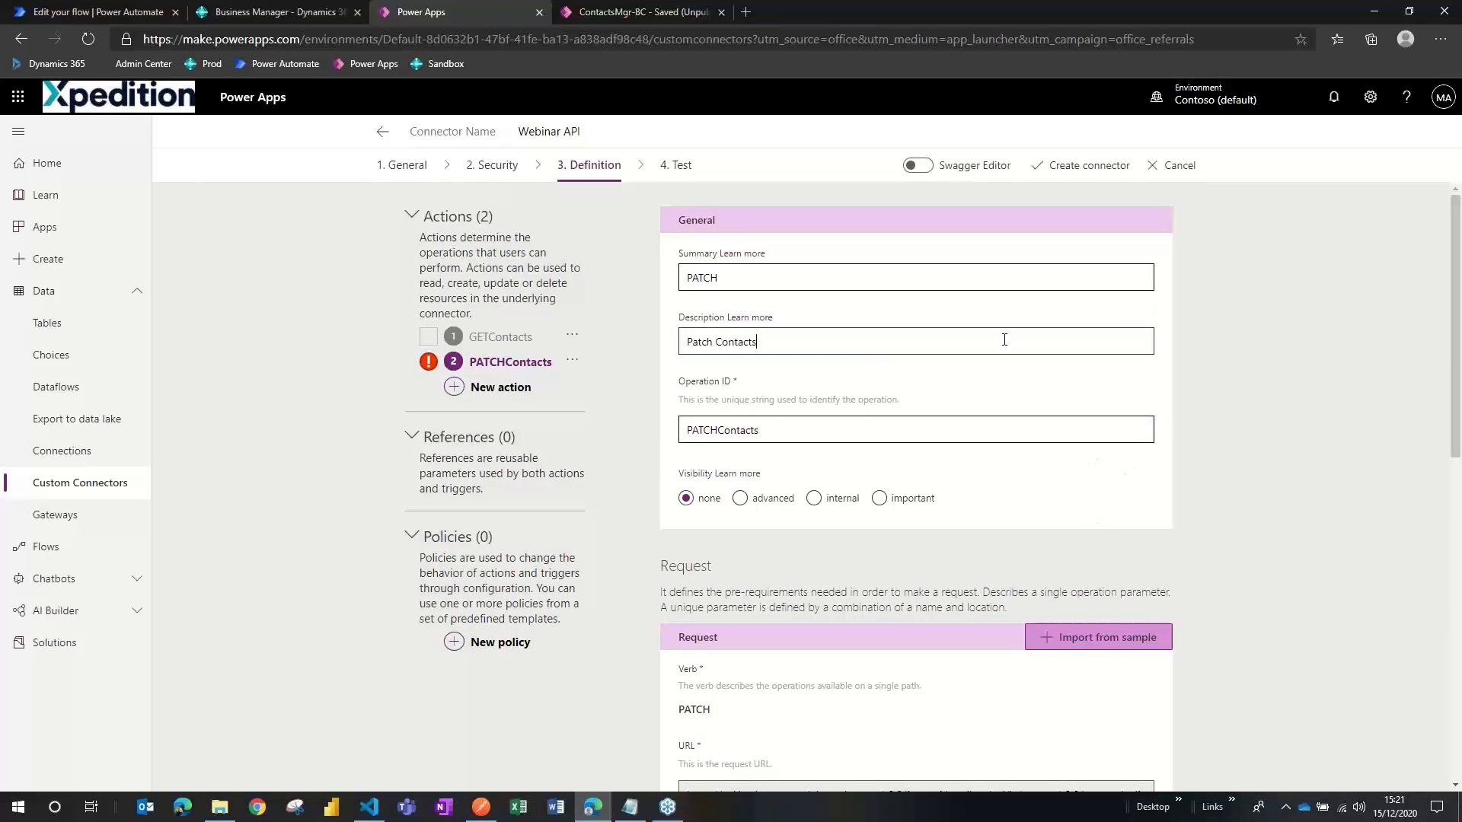
click(1085, 175)
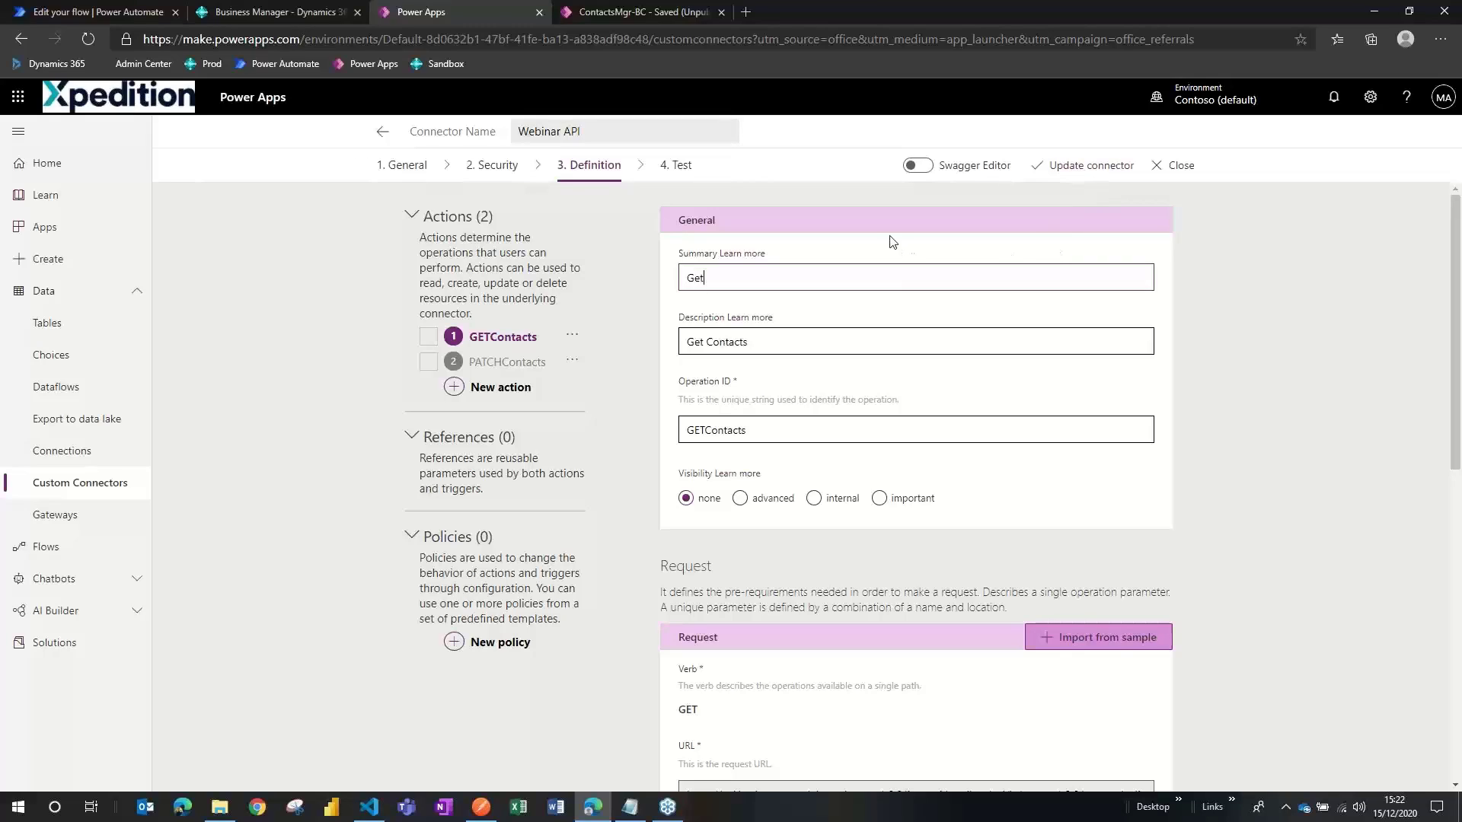
Switch the Webinar API connector editor to its 4. Test step
click(682, 166)
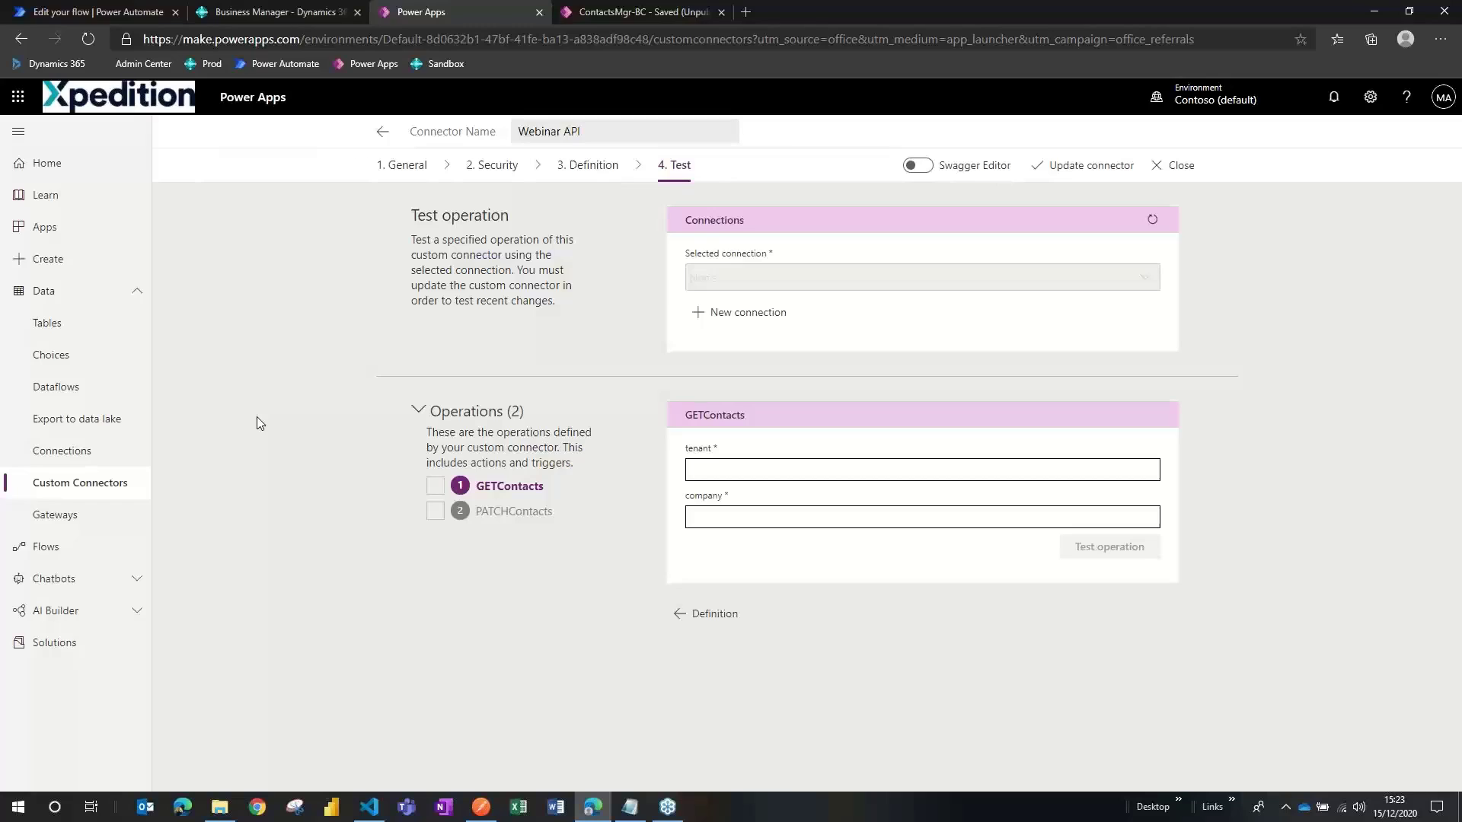
Create a Webinar API connection with the account username and password, then go to Custom Connectors
click(749, 313)
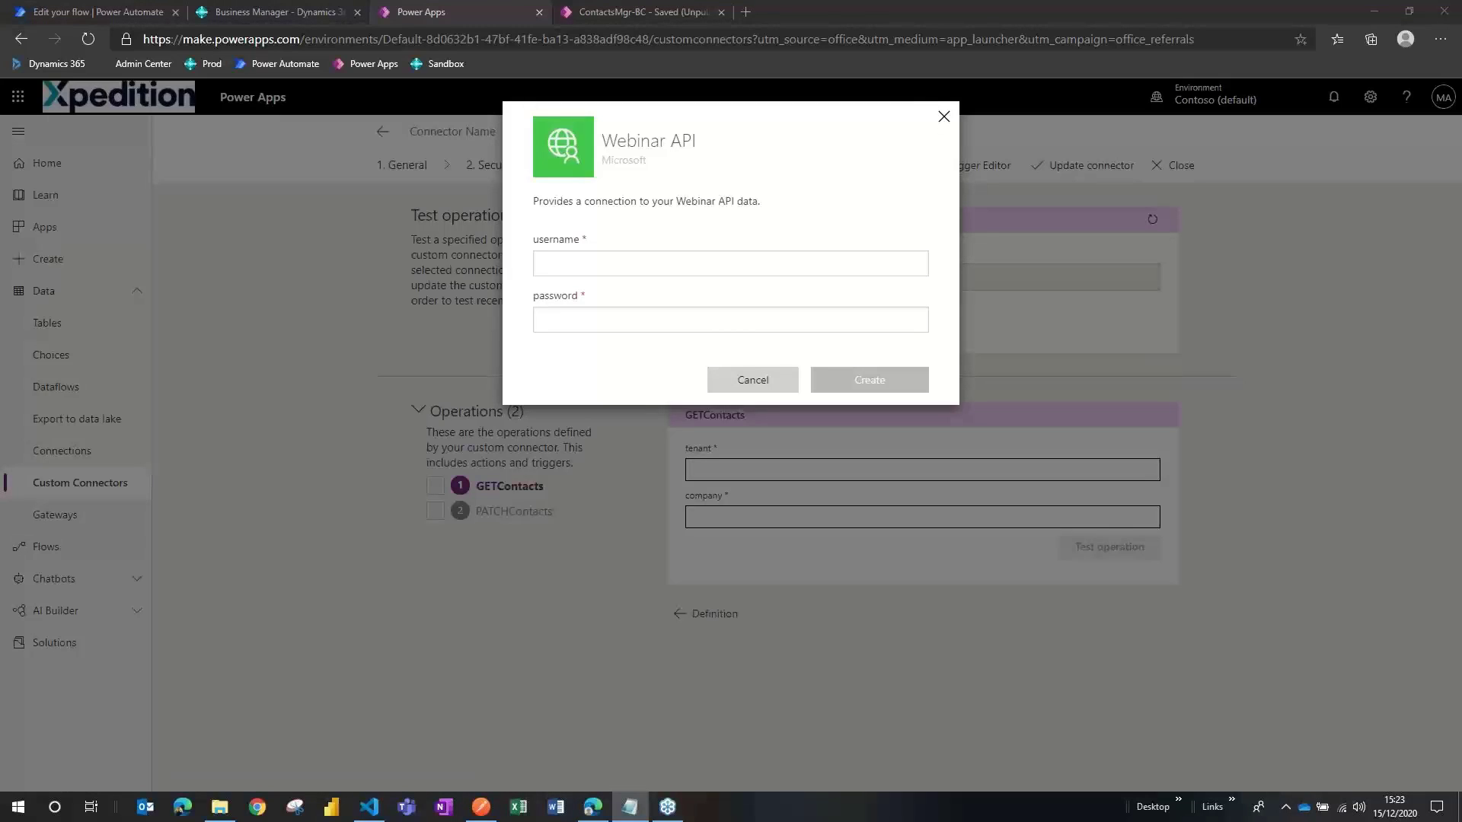
click(623, 263)
text(admin)
key(Tab)
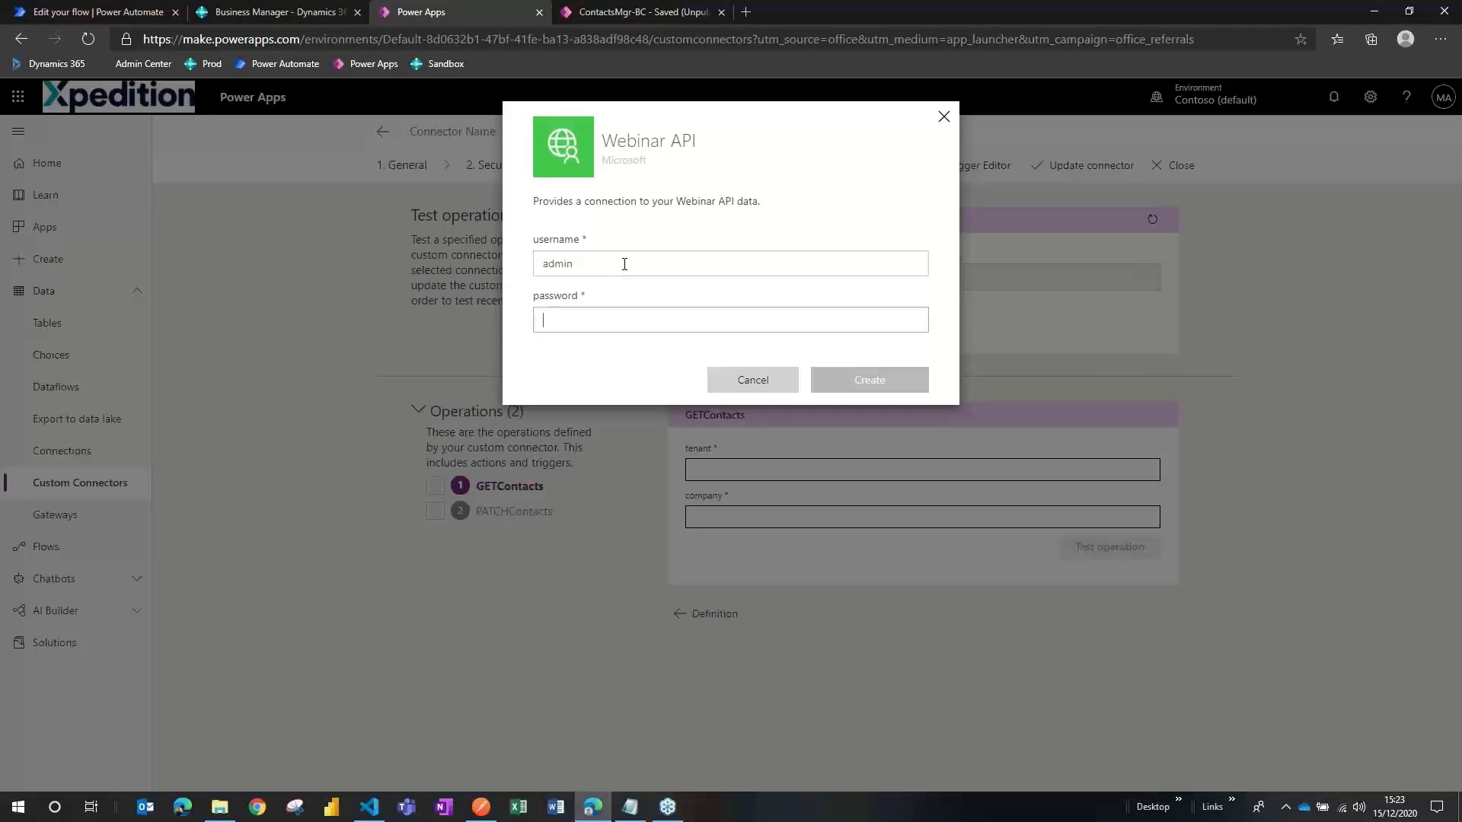
key(alt+Tab)
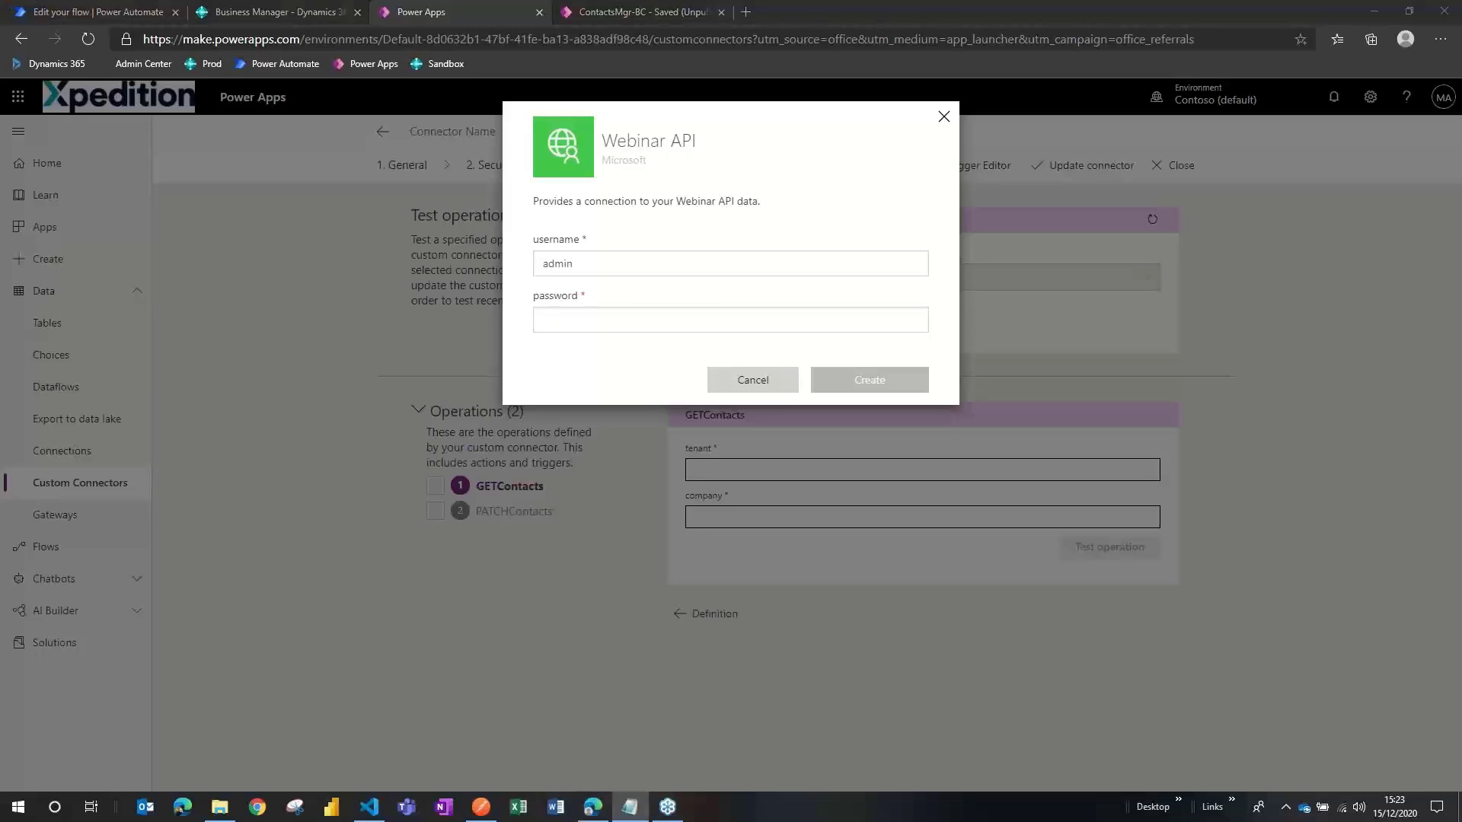
click(589, 324)
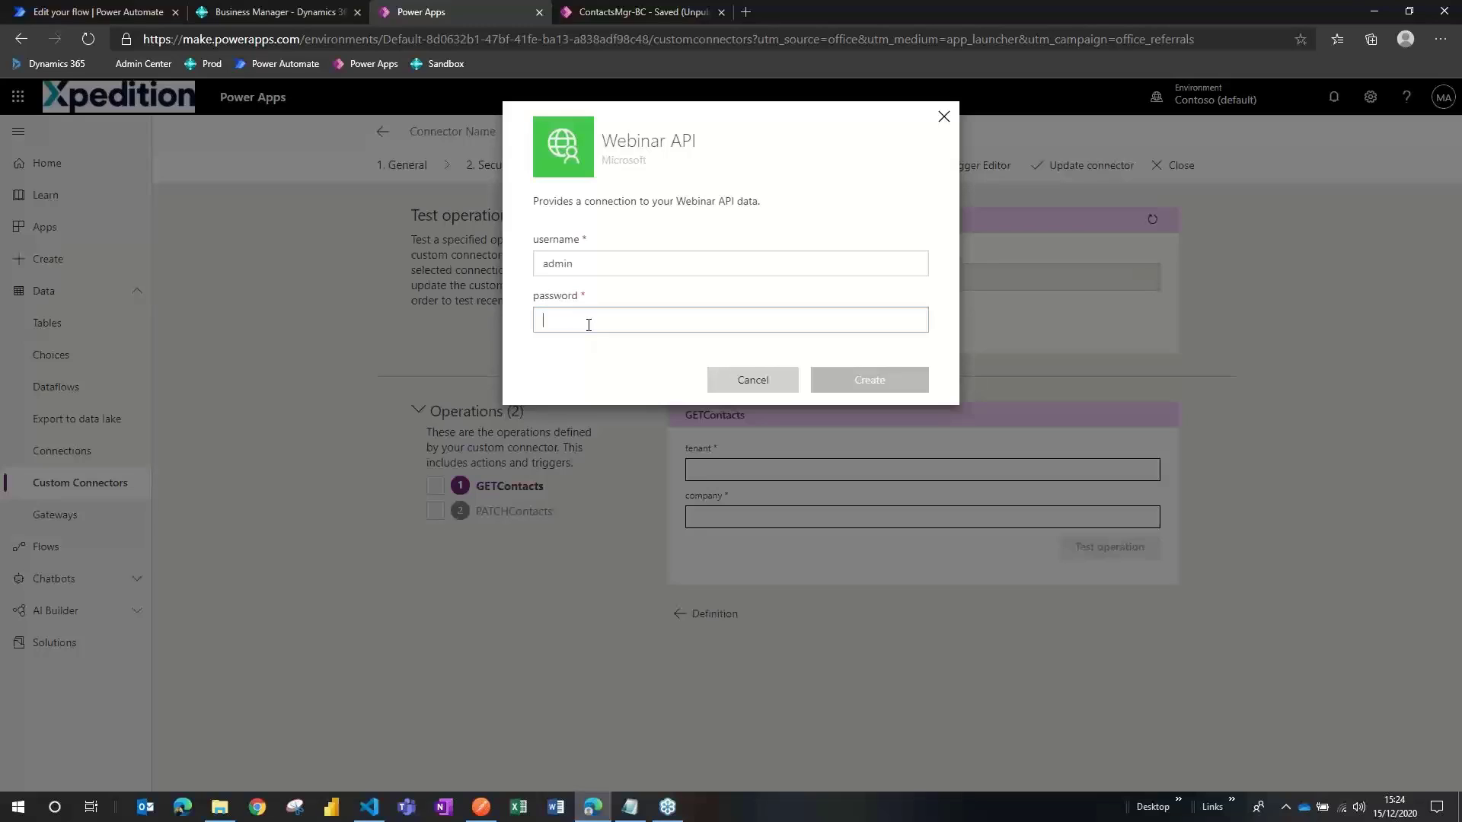
key(ctrl+v)
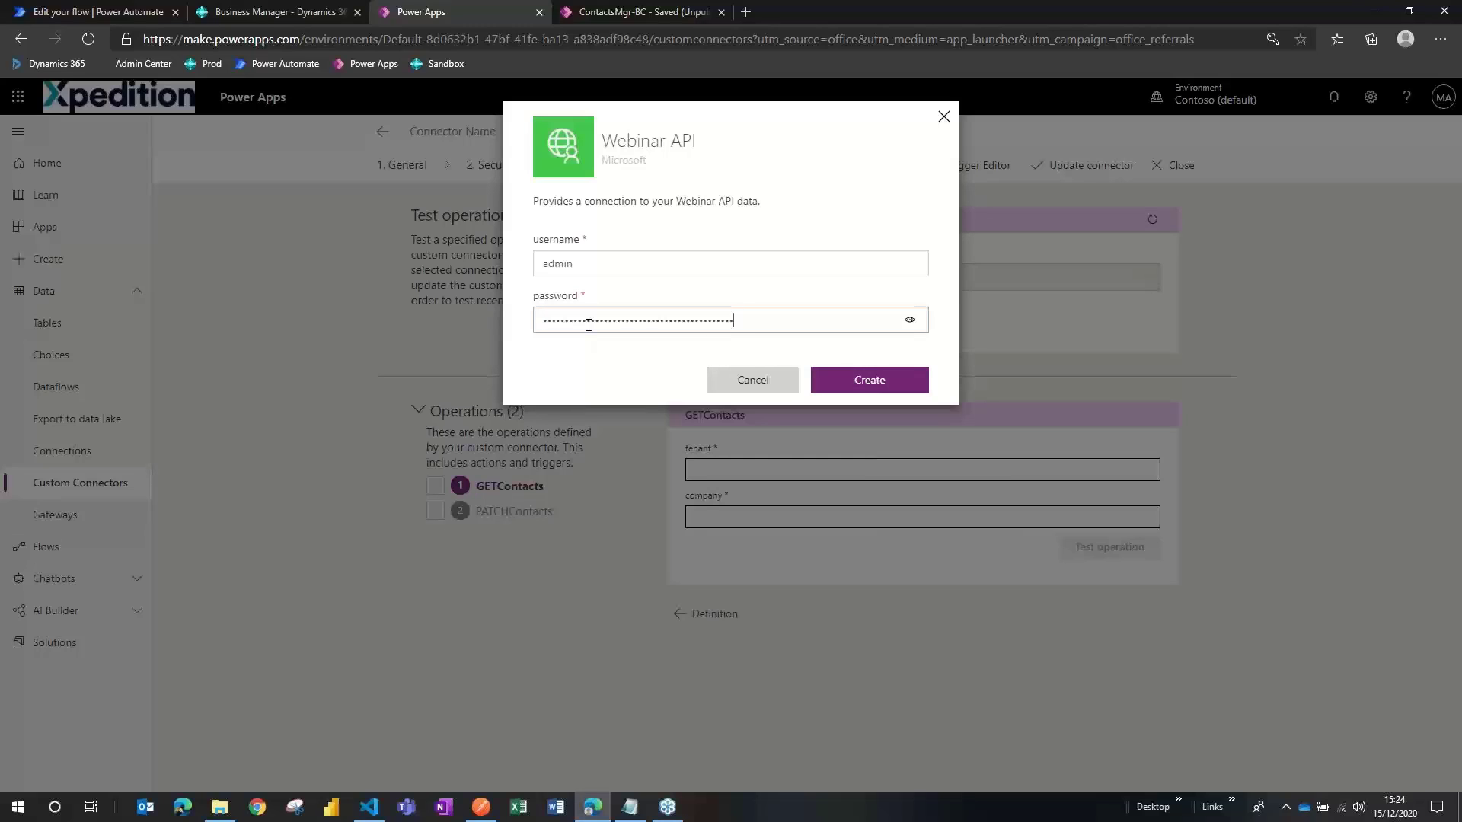
click(885, 383)
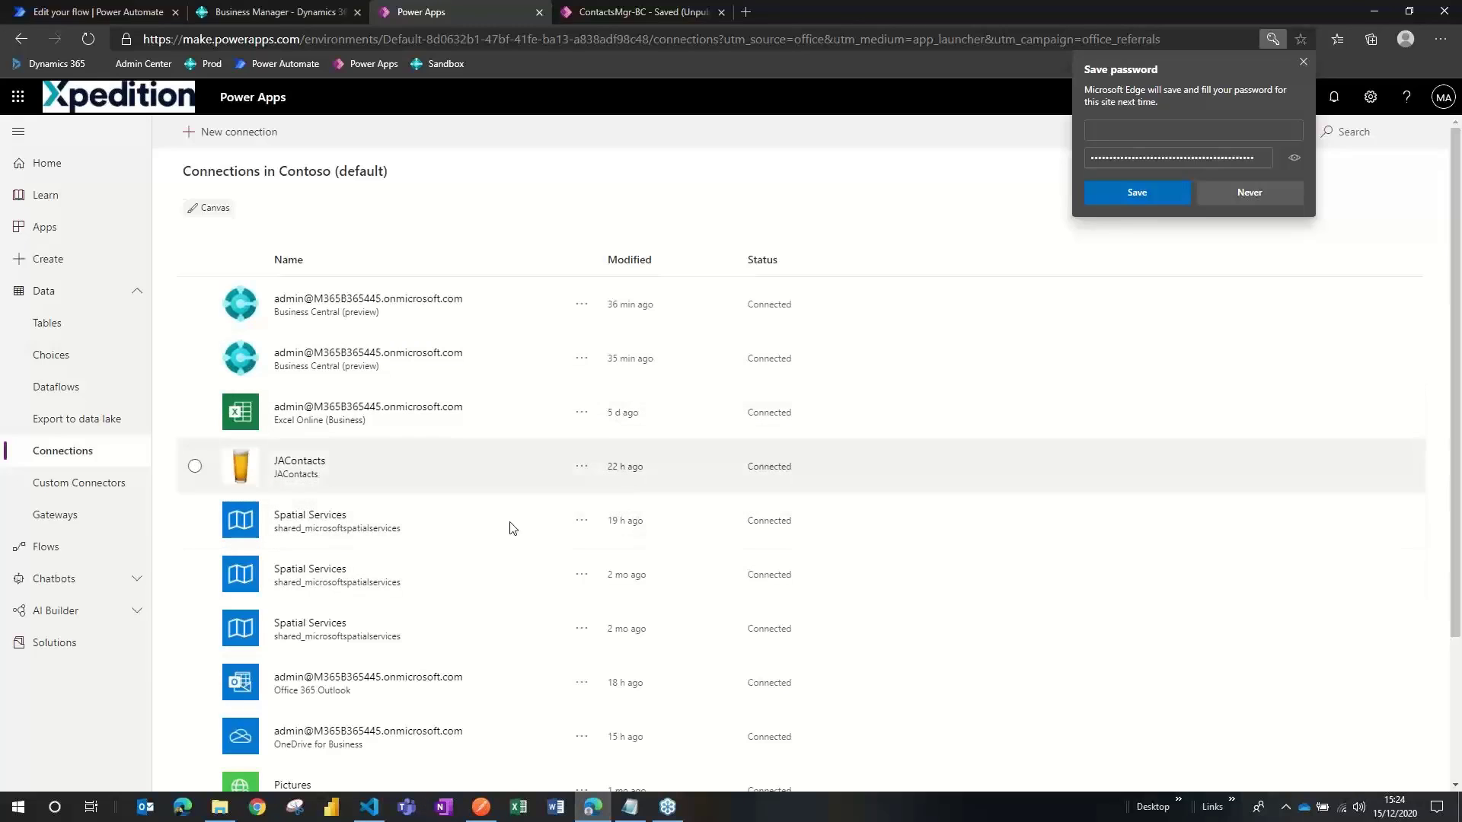
scroll(509, 520, down, 3)
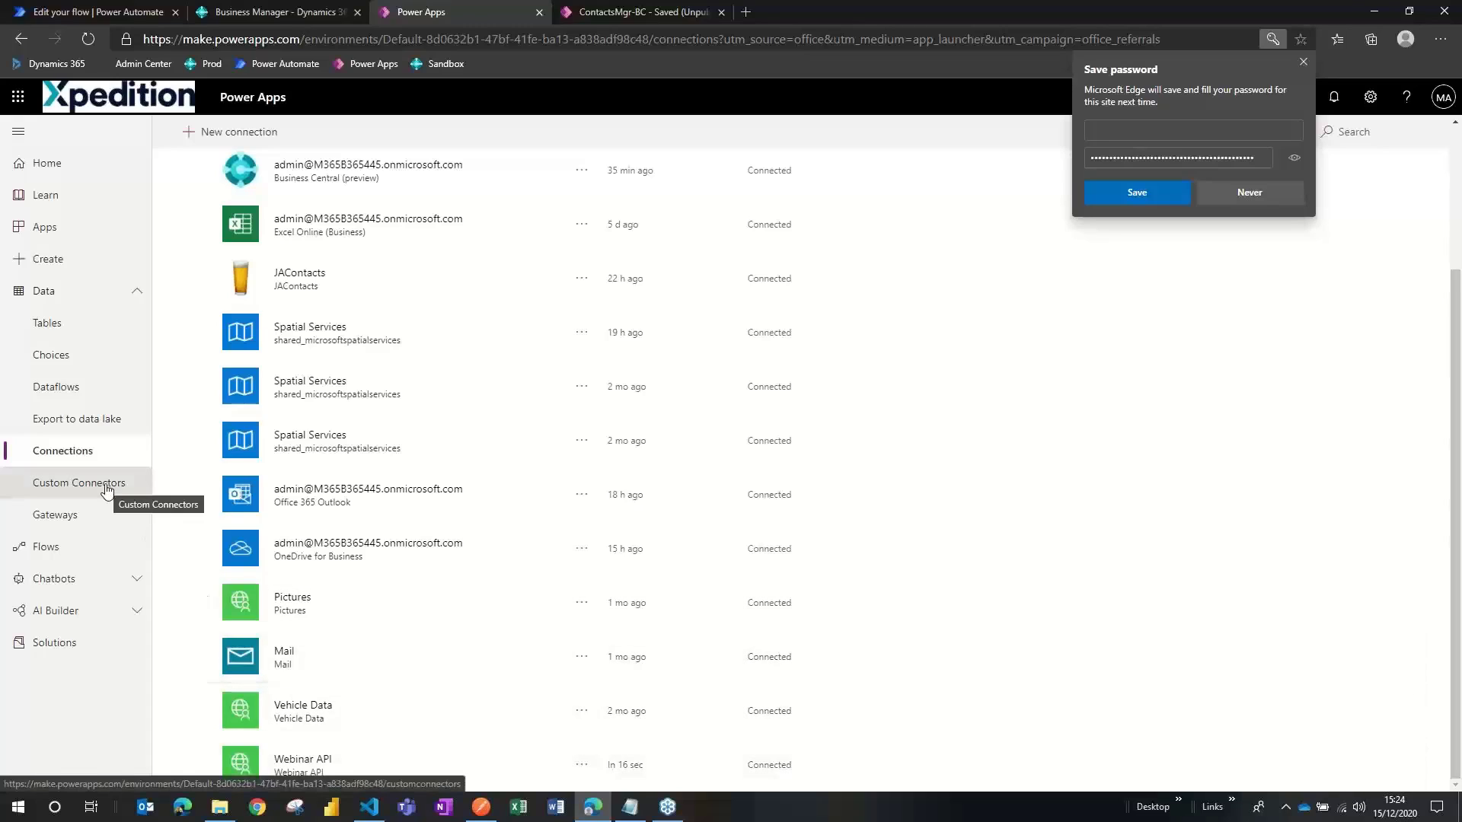
click(106, 488)
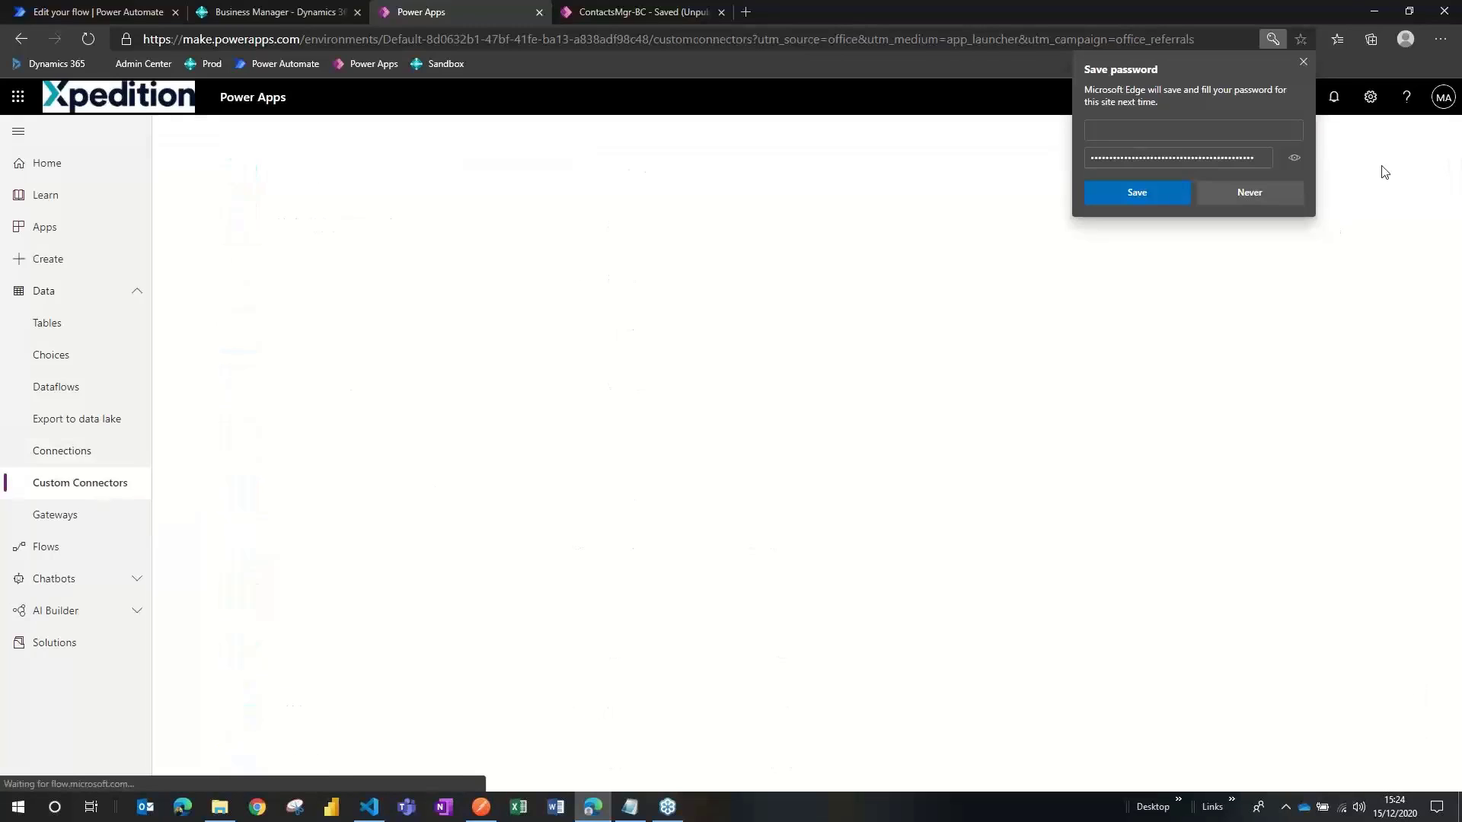
Dismiss the save-password prompt and reopen the Webinar API connector's Test step
click(1303, 62)
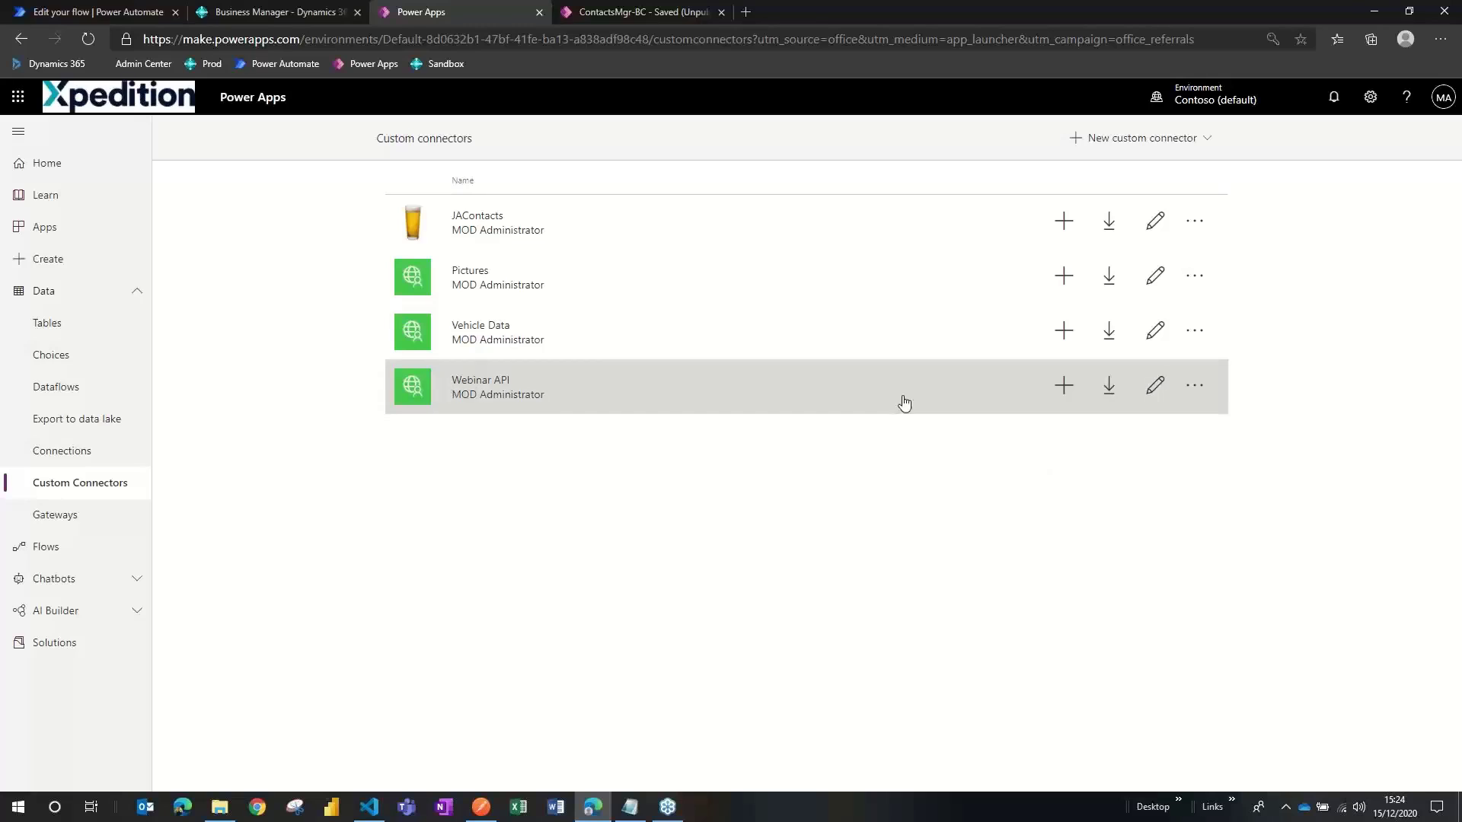
click(1156, 386)
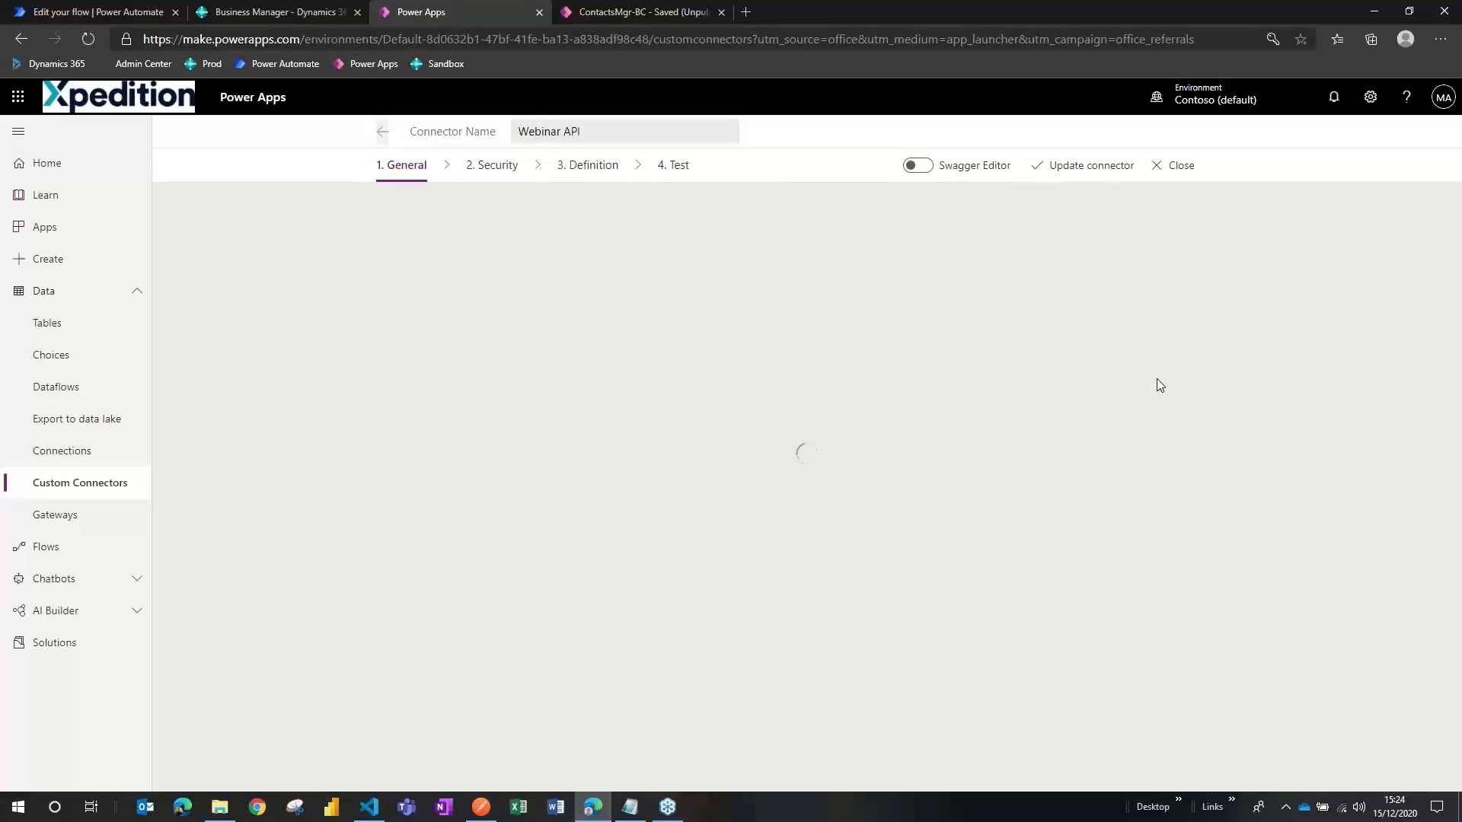
click(674, 168)
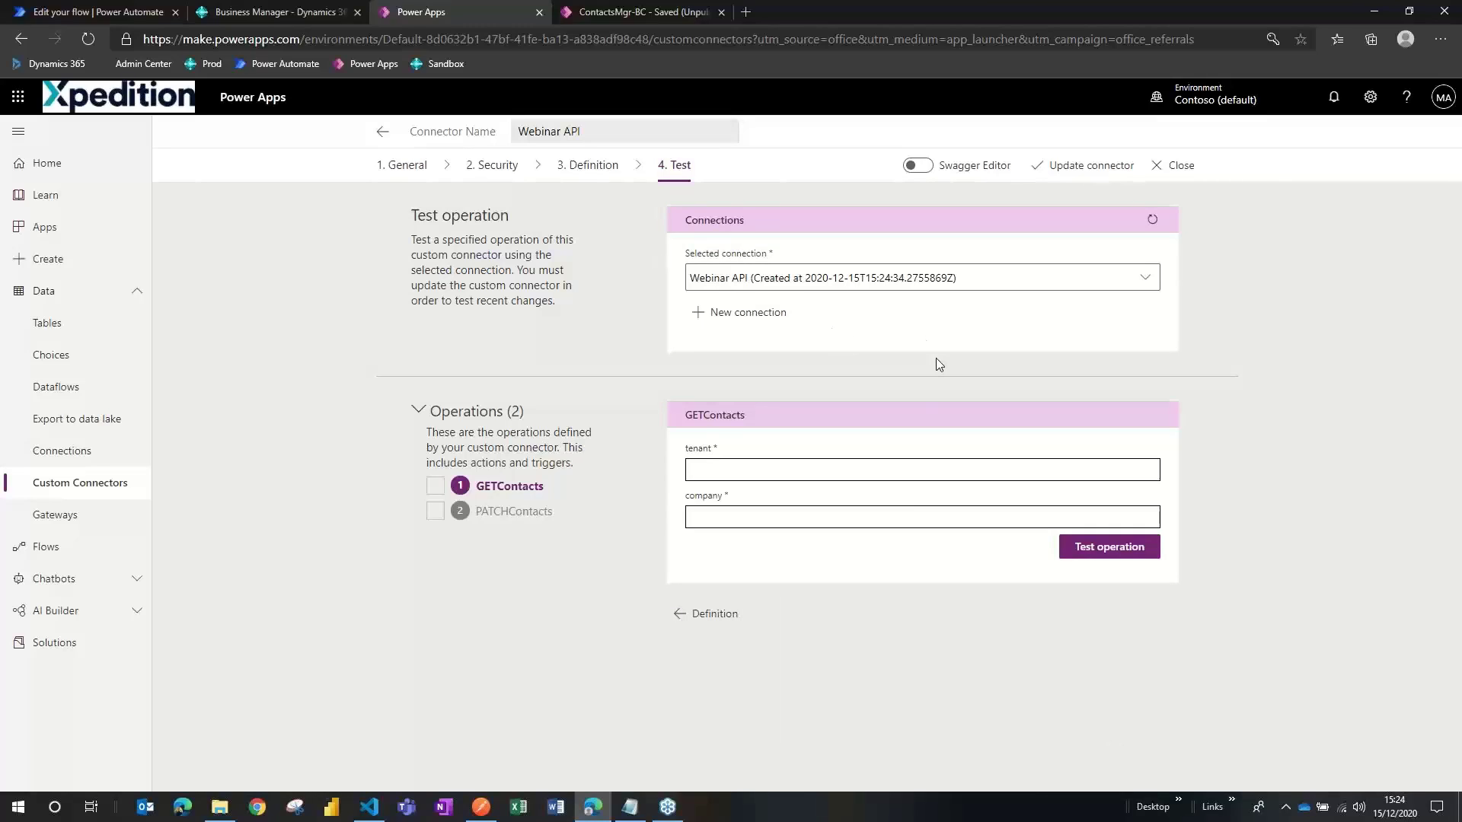
Paste the tenant ID and company ID into the GETContacts test fields
click(792, 470)
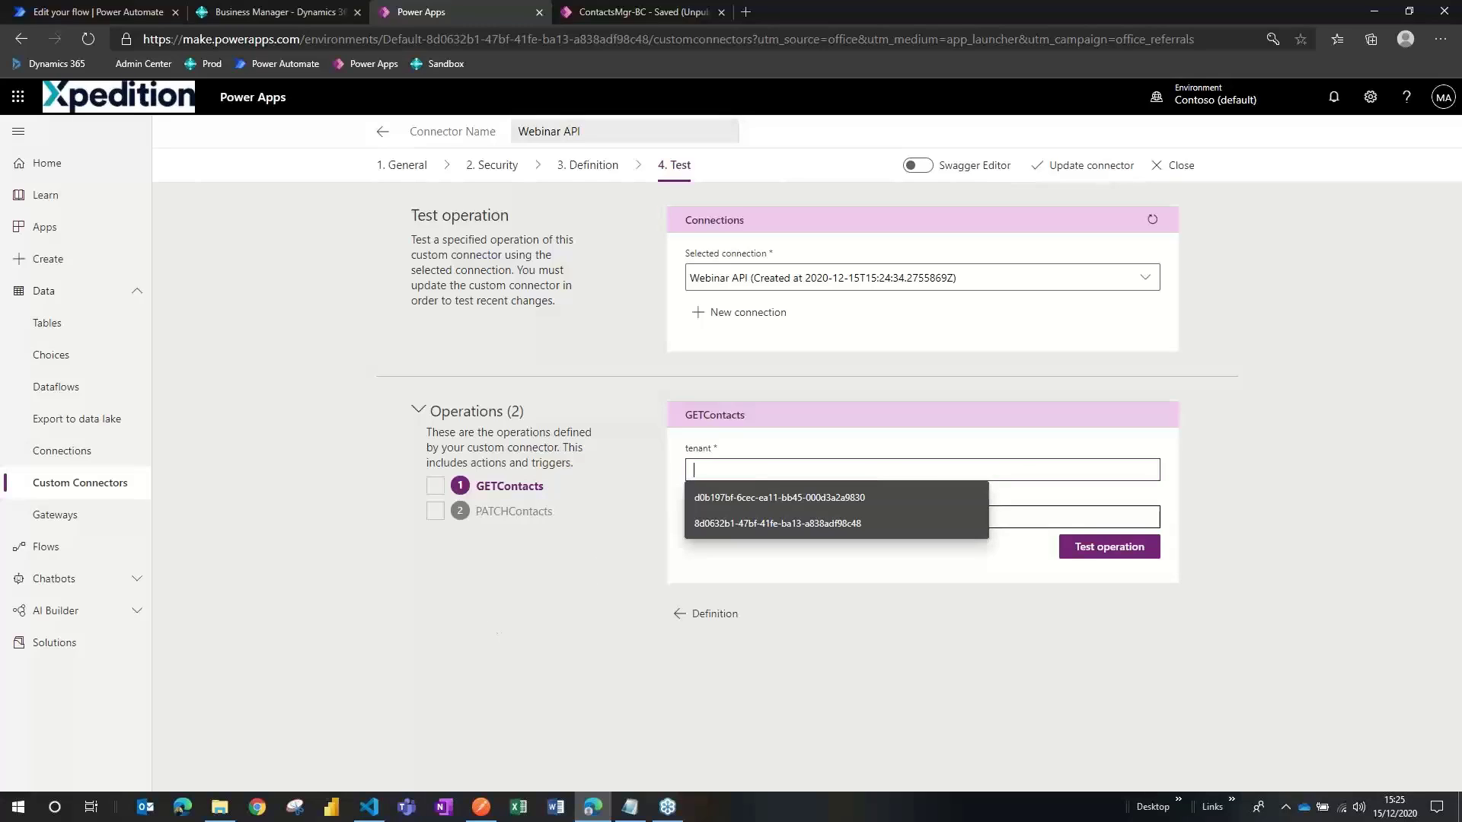
key(alt+Tab)
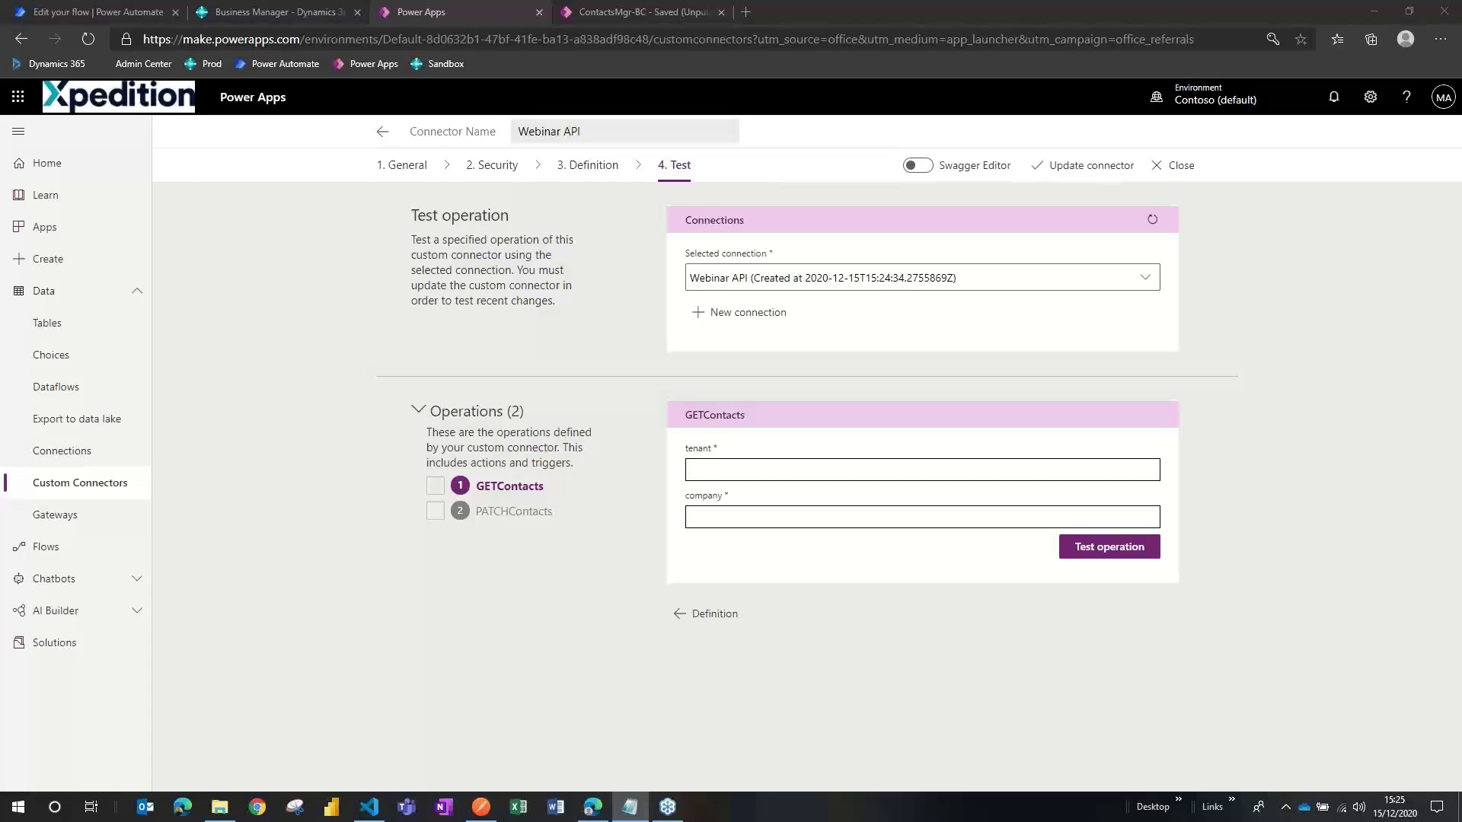
click(800, 474)
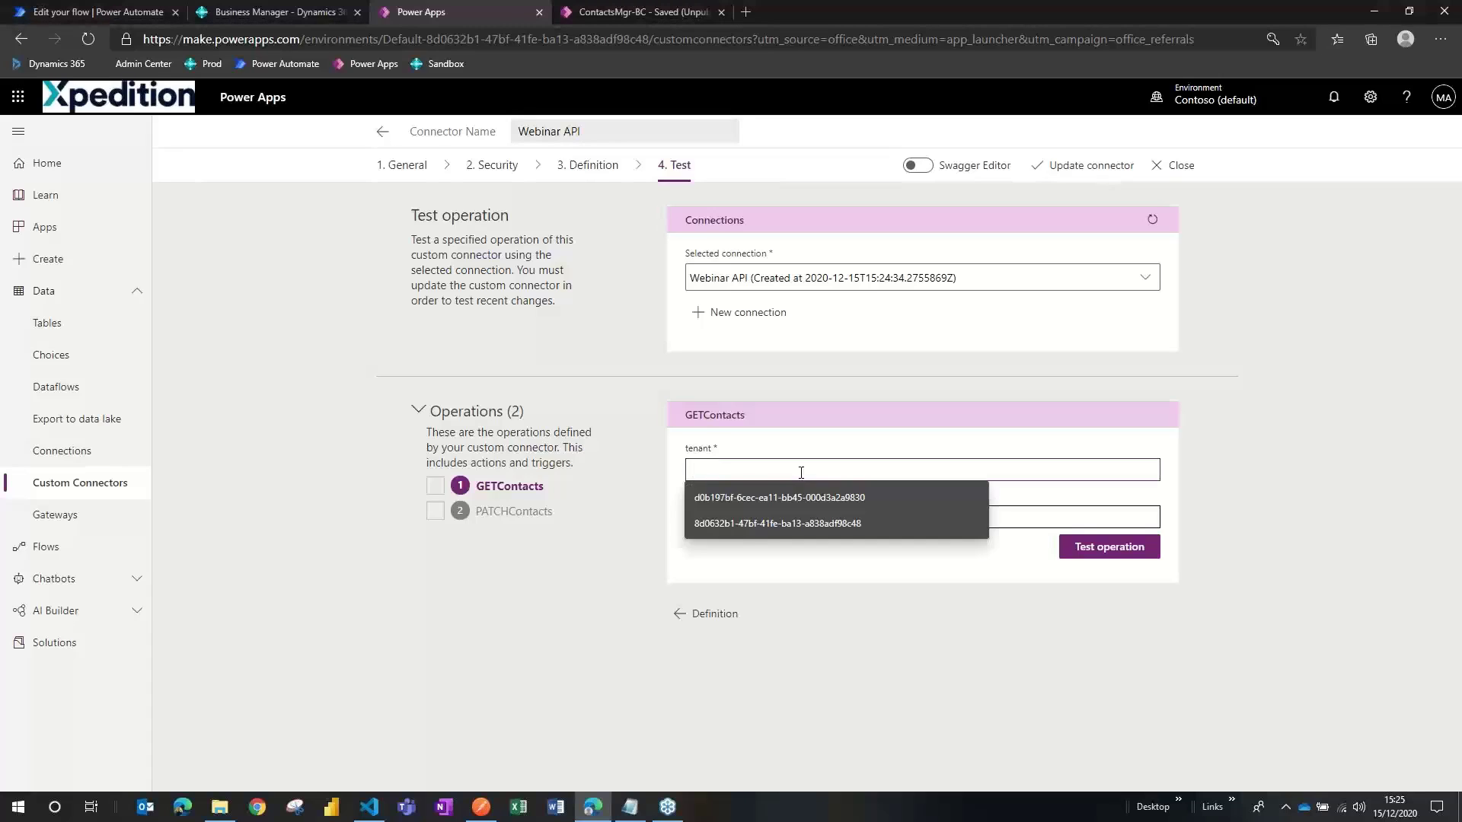
text(8d0632b1-47bf-41fe-ba13-a838adf98c48)
key(Tab)
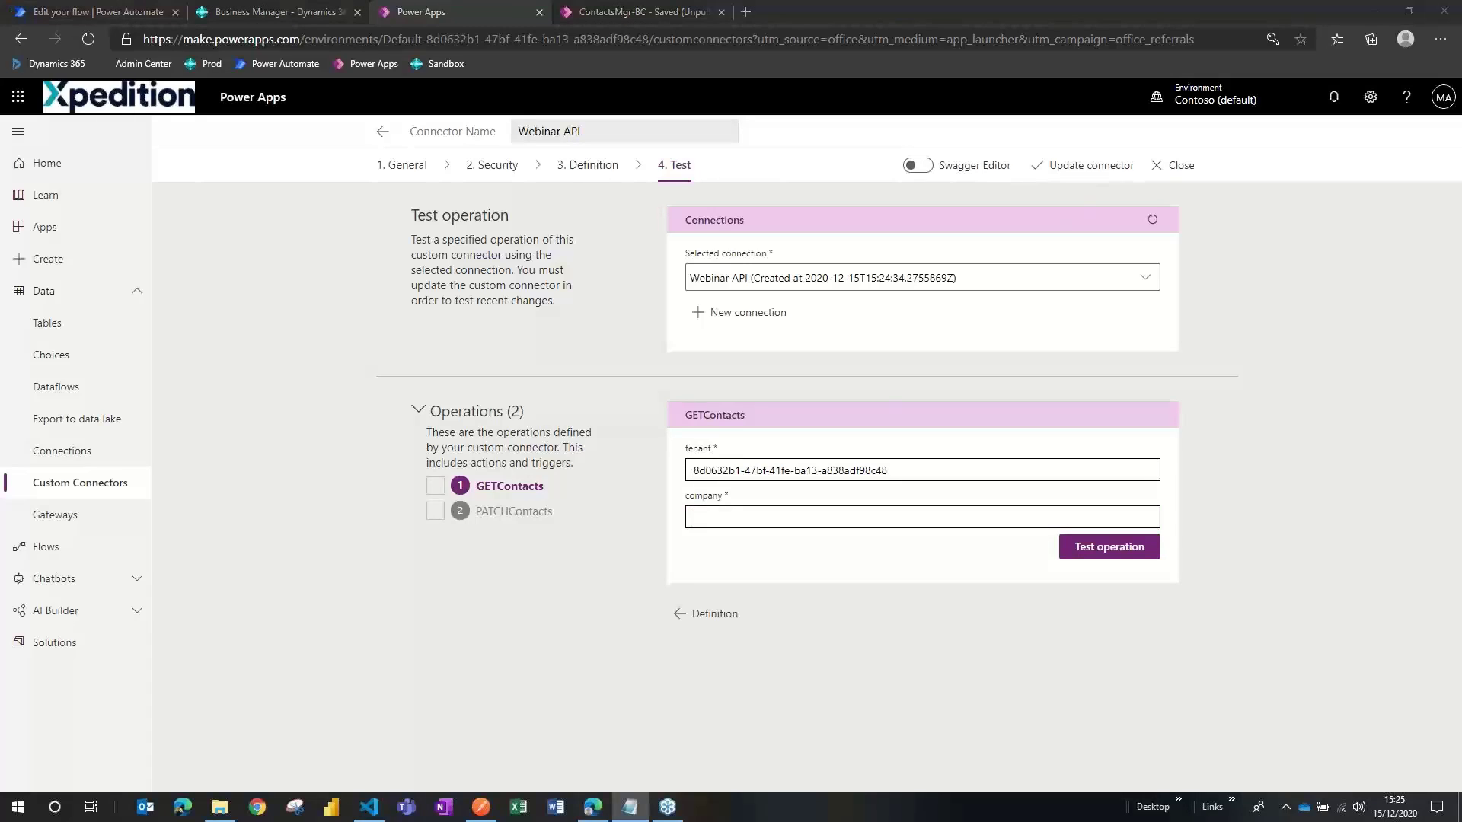
click(922, 525)
text(d0b197bf-6cec-ea11-bb45-000d3a2a9830)
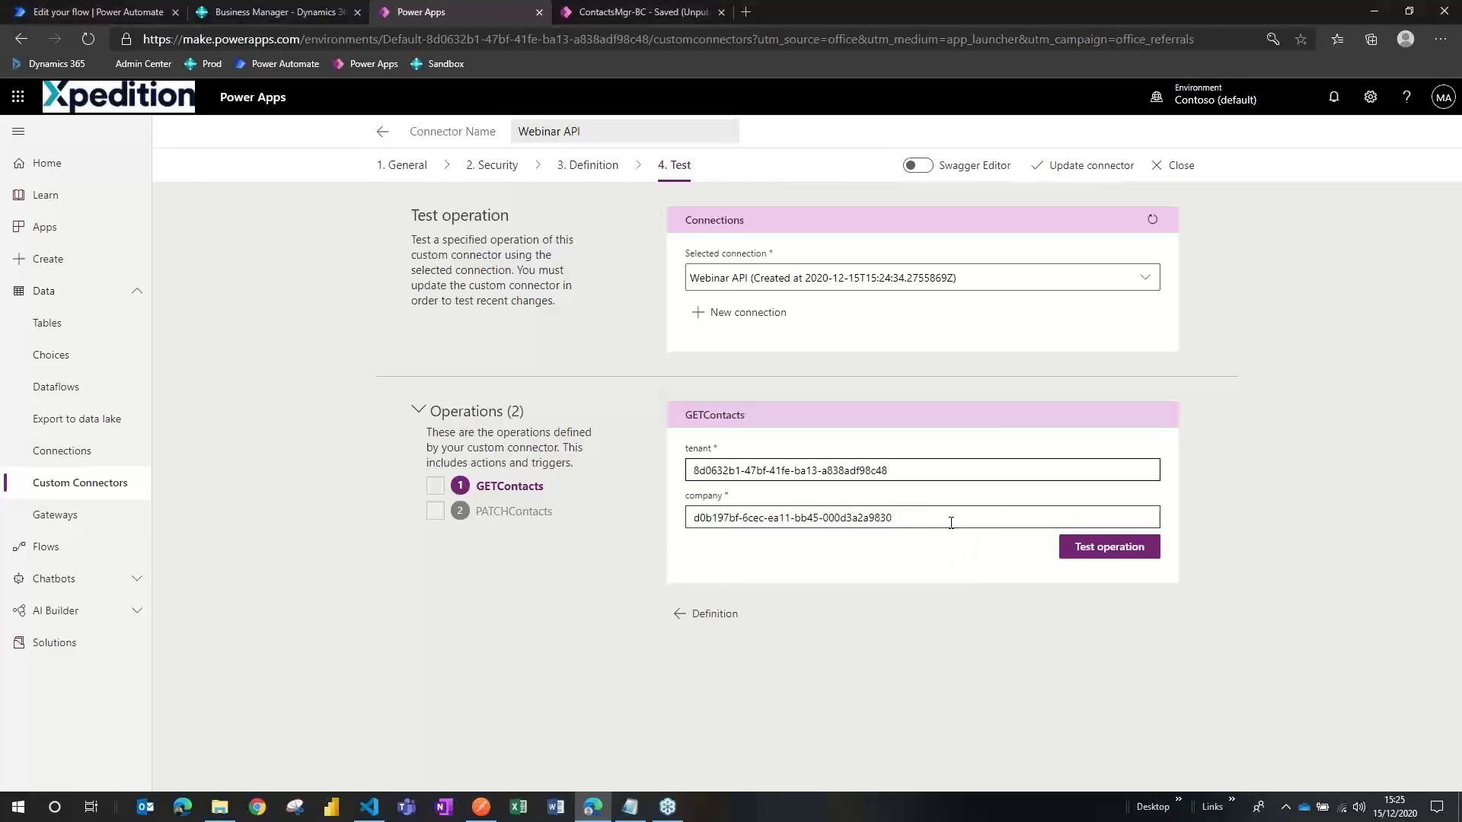
Run the GETContacts test and scroll through the 200 response of contact records
click(1142, 553)
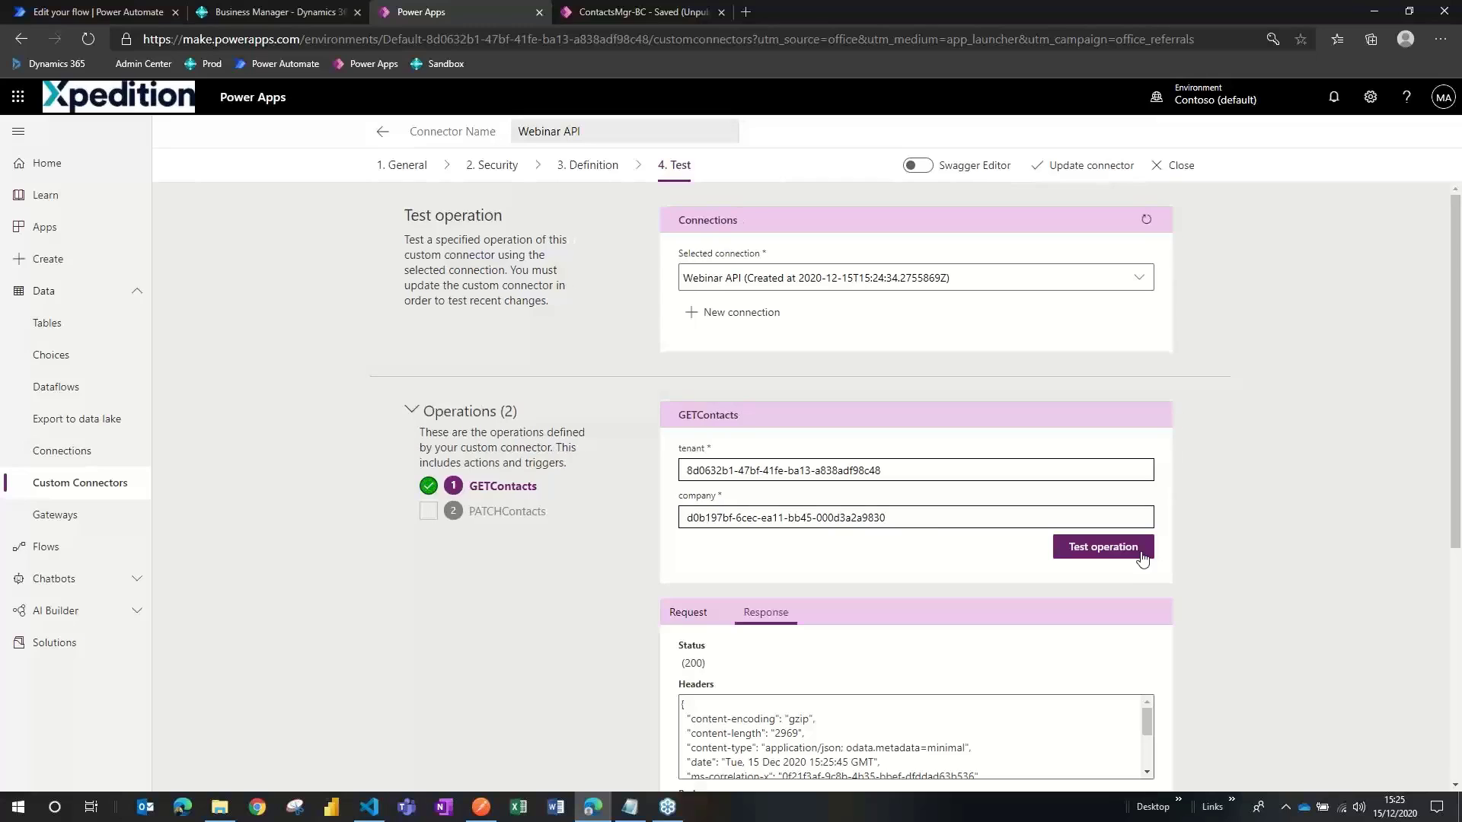
scroll(1234, 560, down, 2)
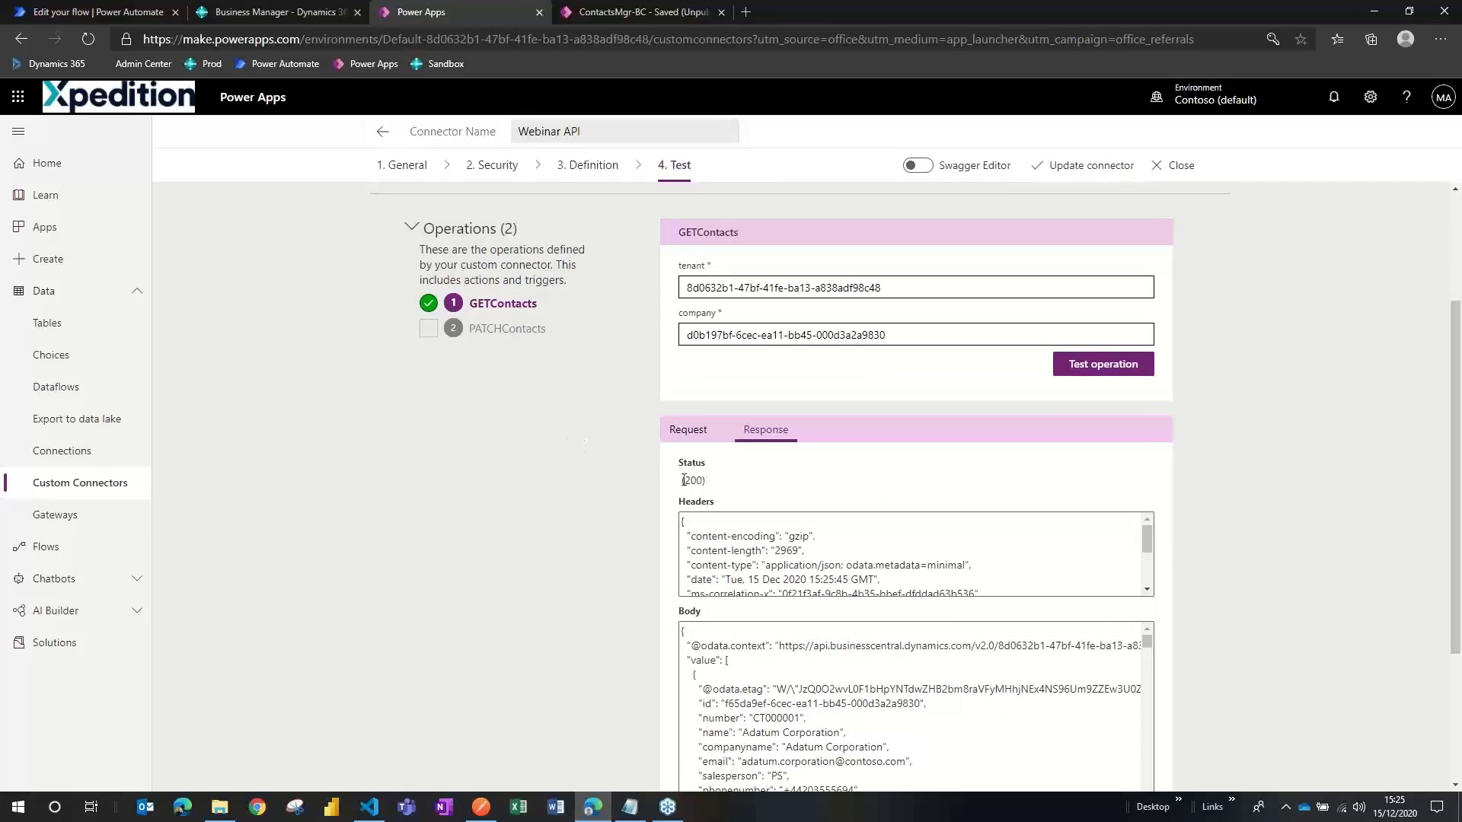
scroll(1263, 496, down, 2)
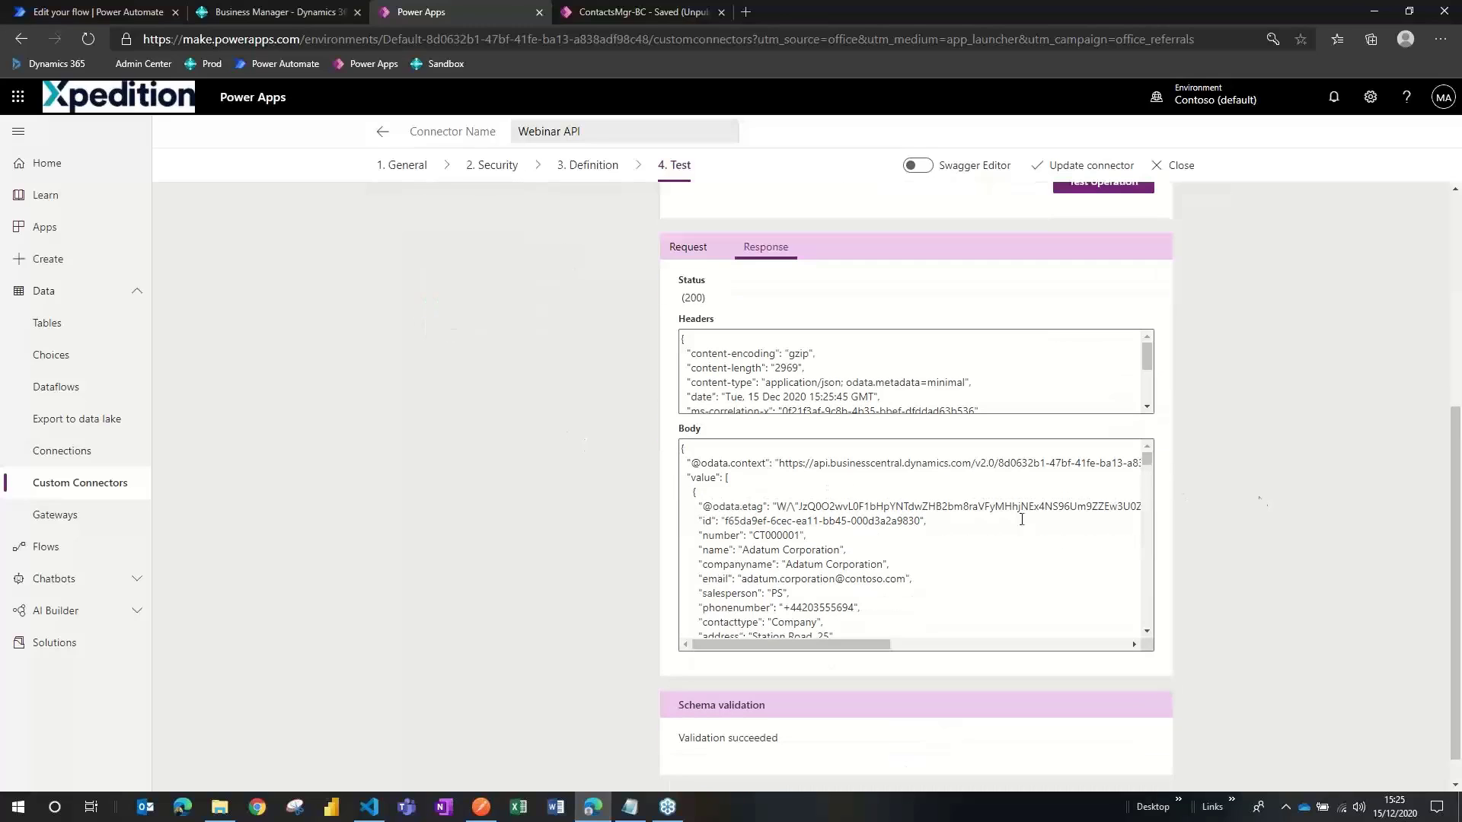
scroll(1022, 519, down, 8)
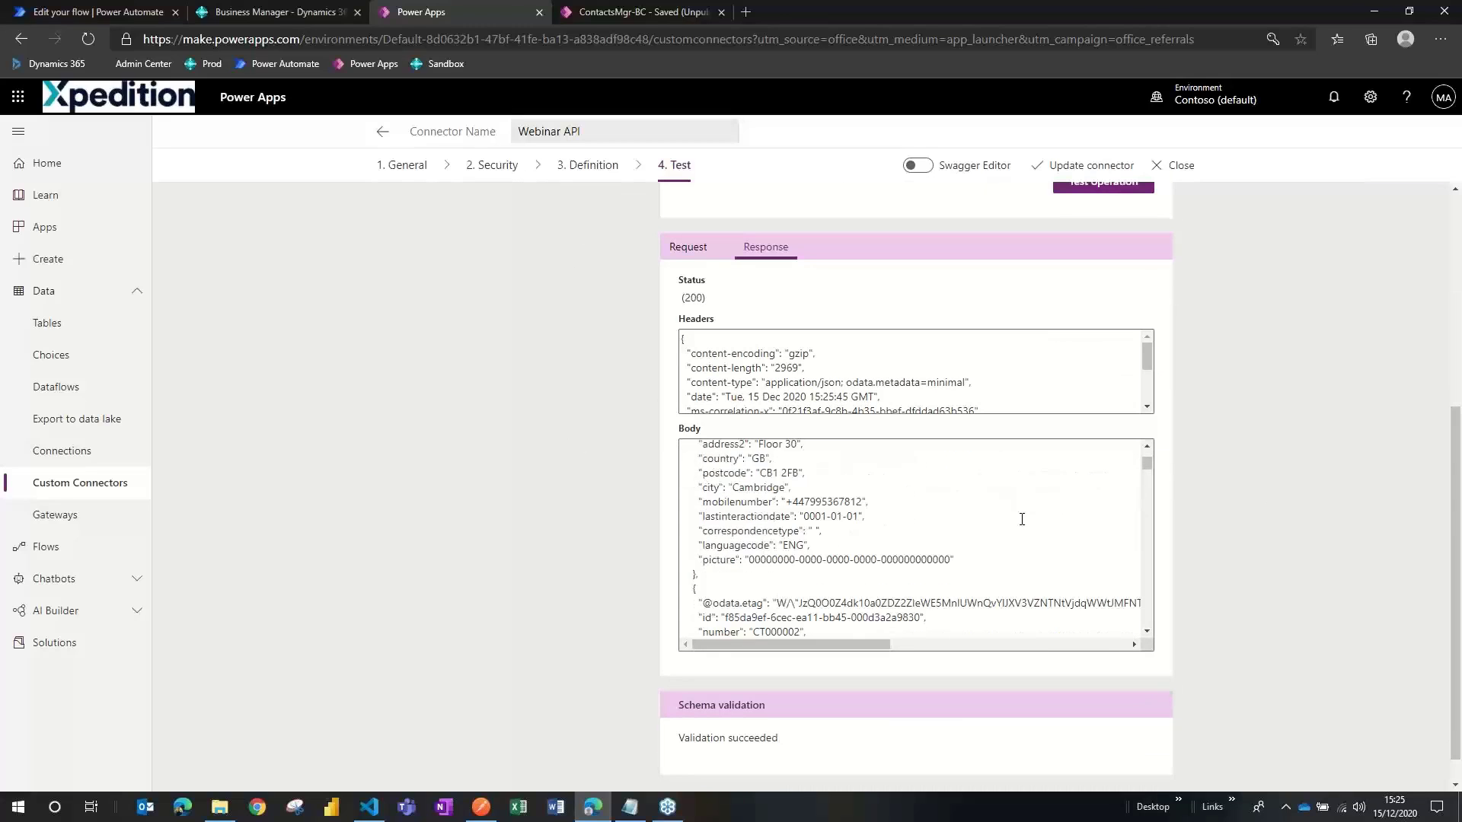
scroll(1022, 519, down, 2)
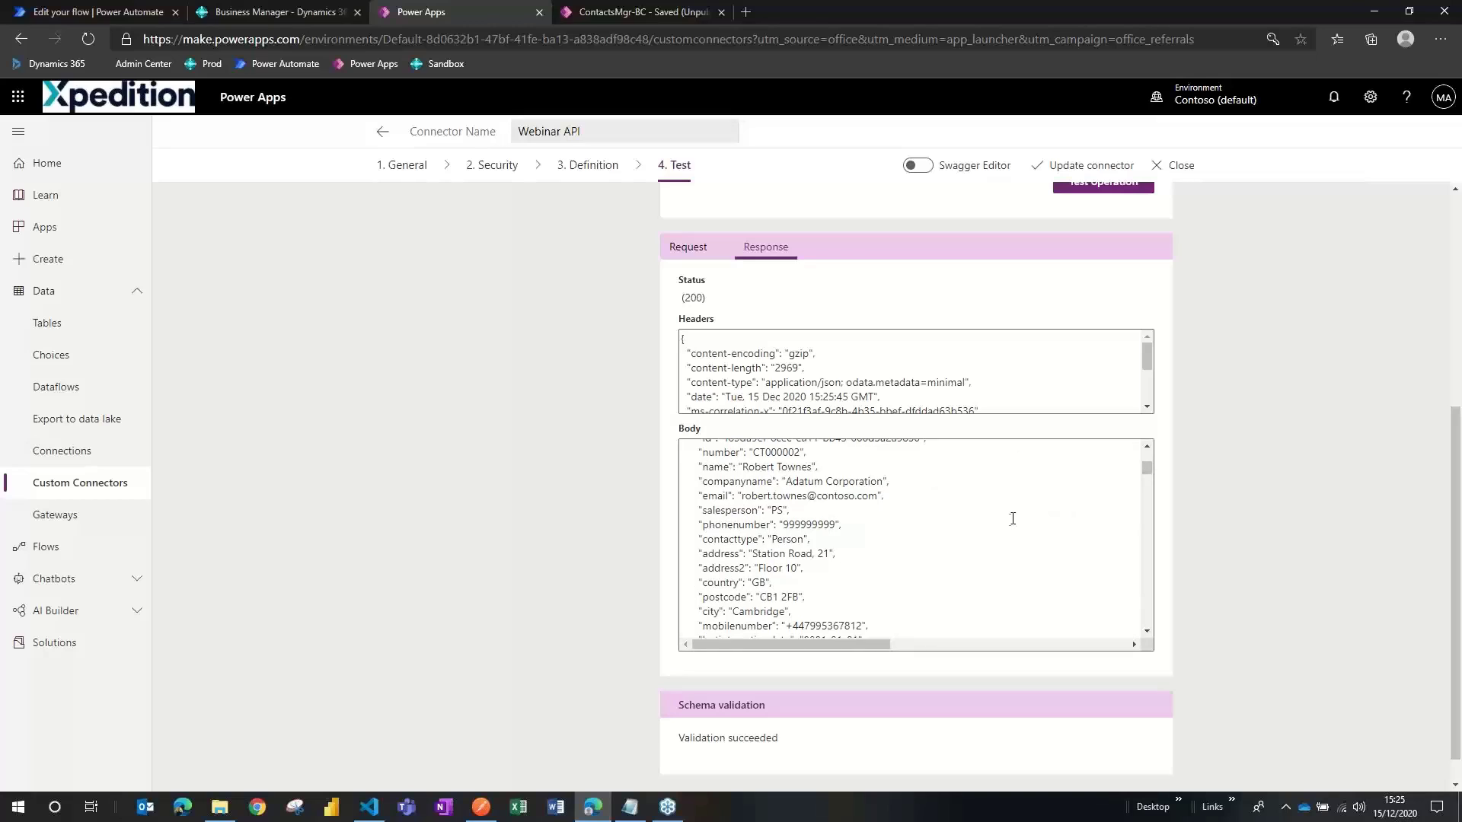
scroll(1013, 520, down, 2)
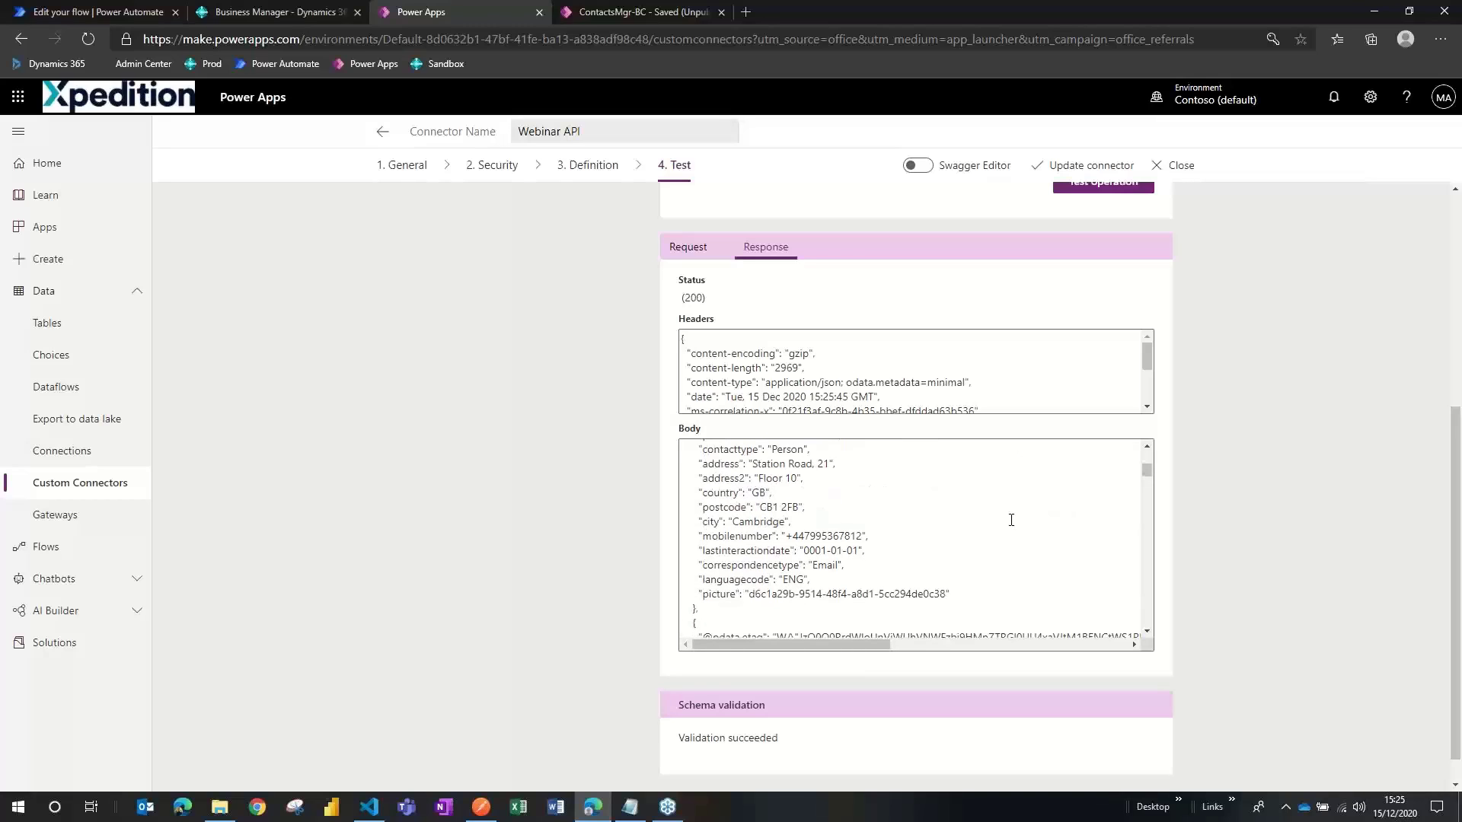
scroll(1253, 503, up, 4)
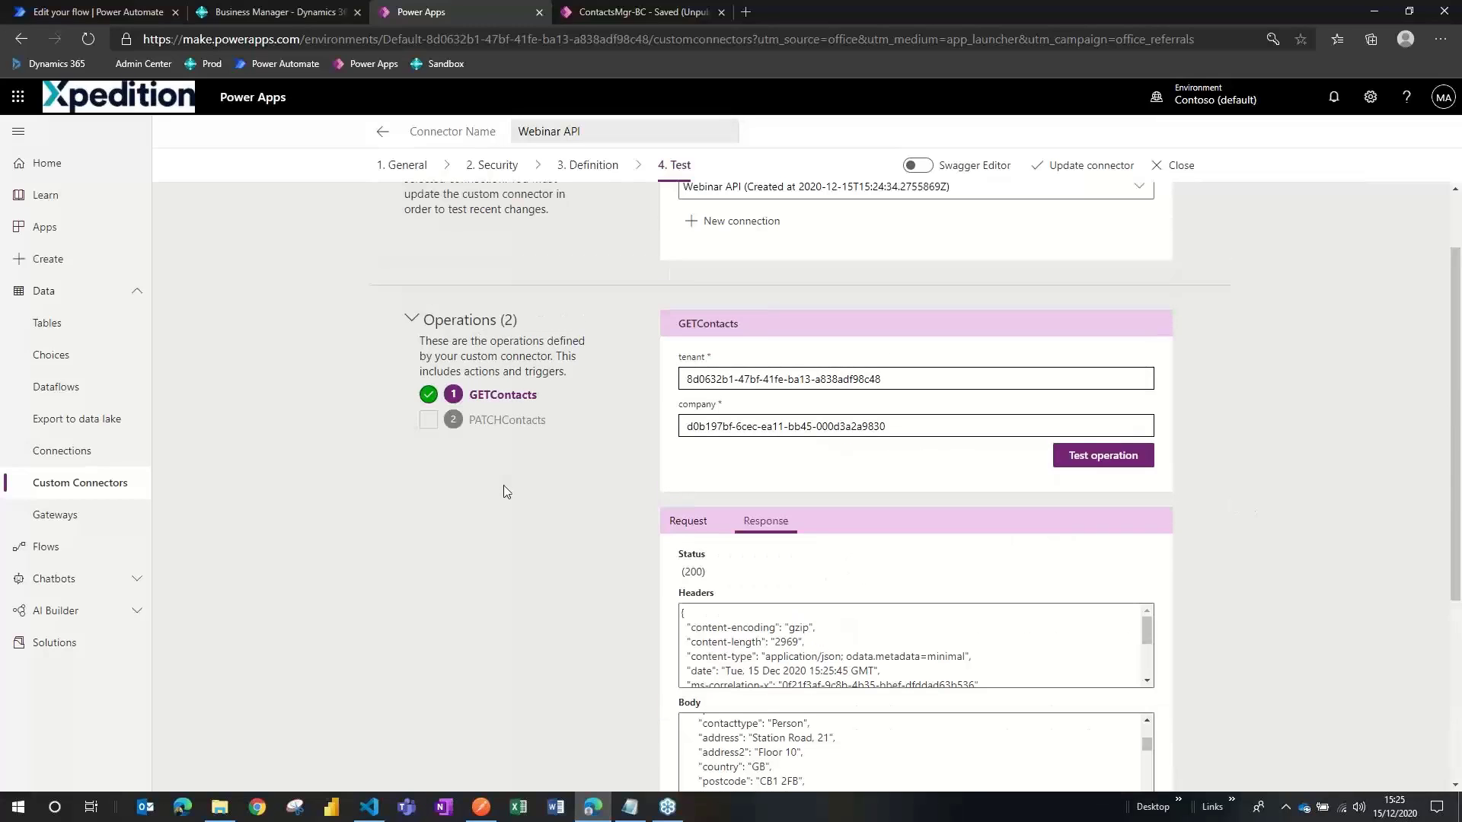
Switch the connector test to the PATCHContacts operation and look over its fields
click(495, 422)
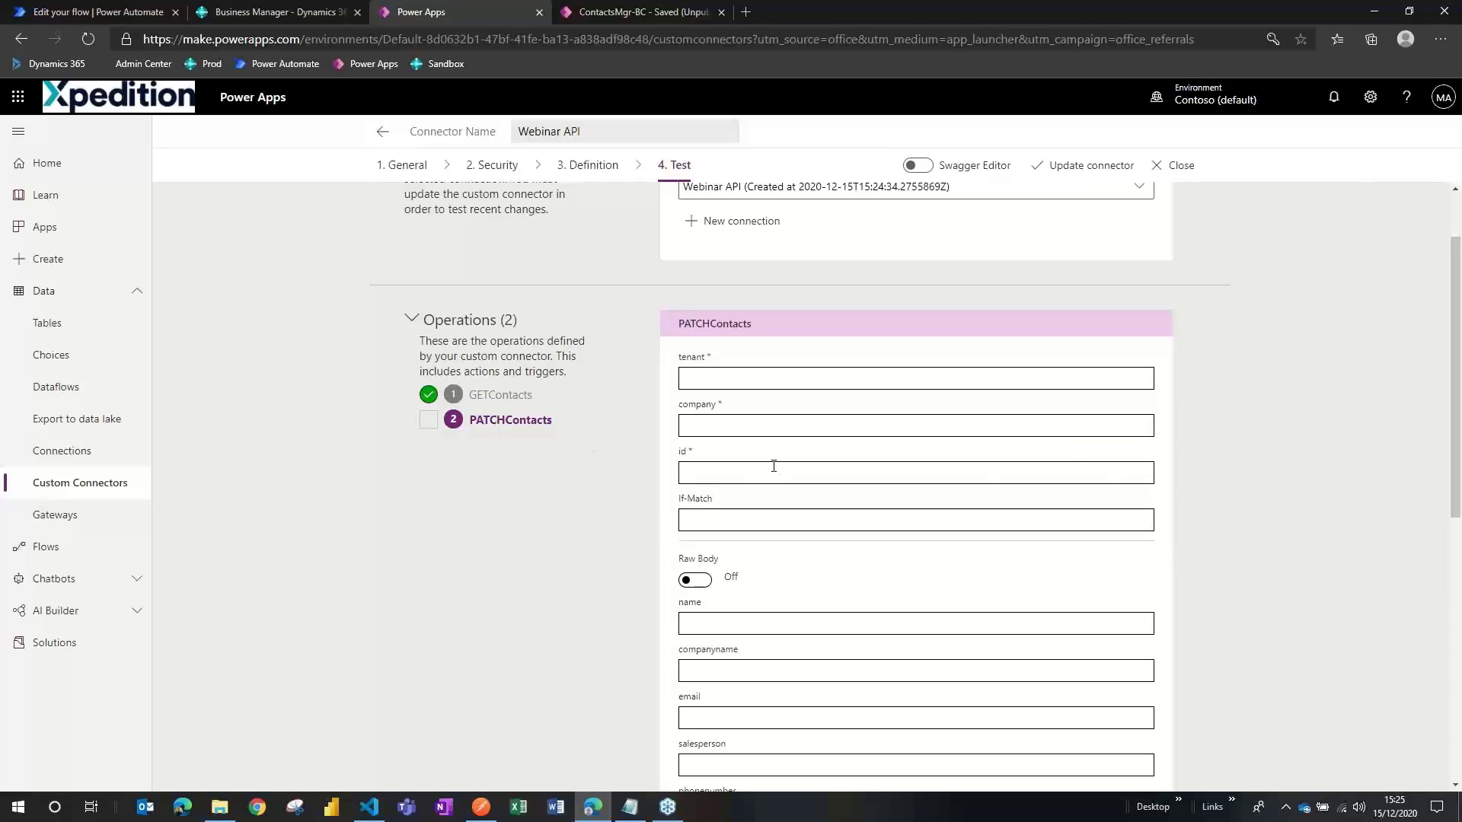
scroll(1192, 469, down, 3)
scroll(1191, 469, down, 3)
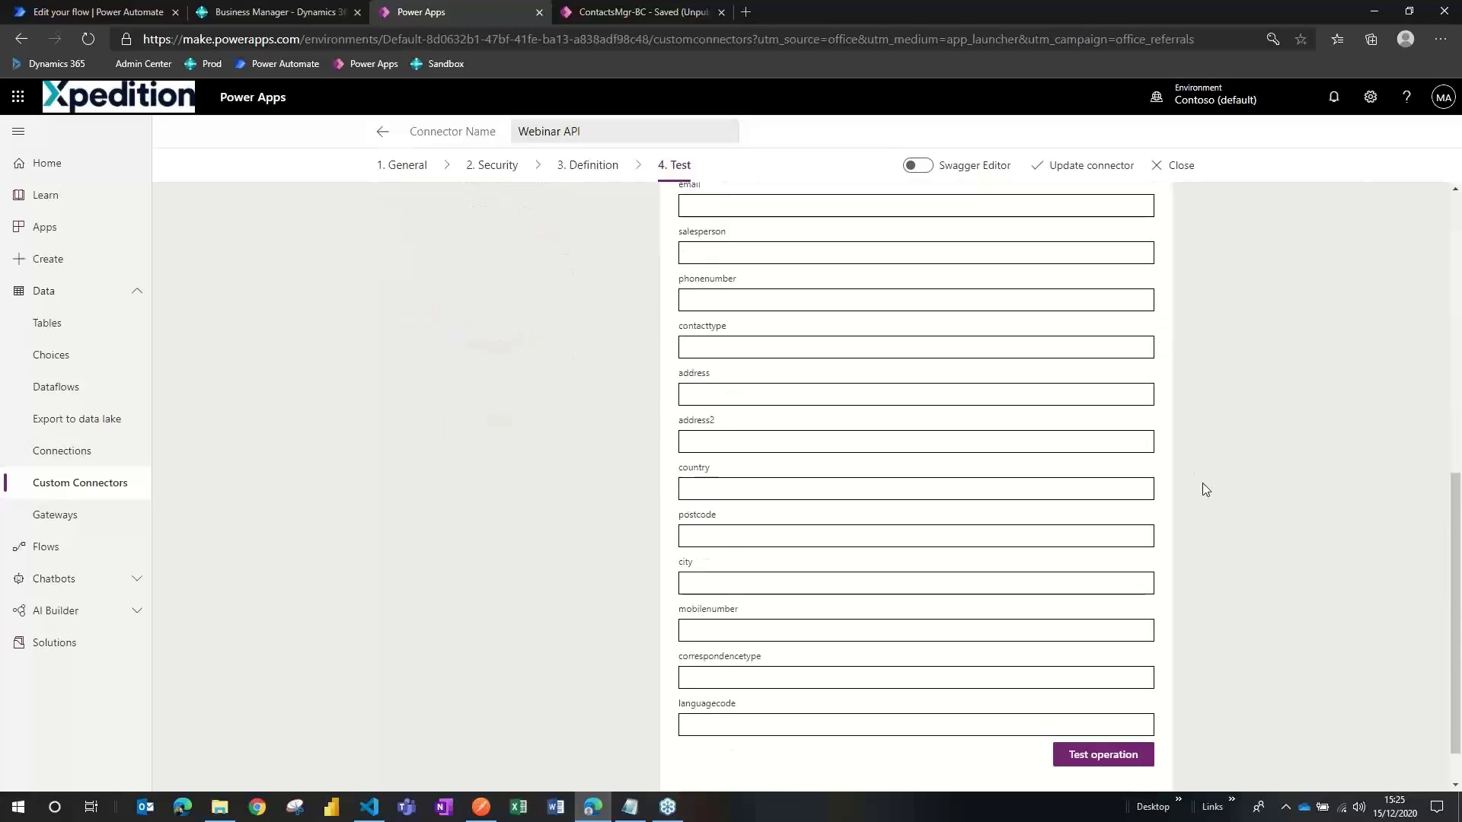
scroll(1202, 484, up, 6)
scroll(1207, 490, up, 1)
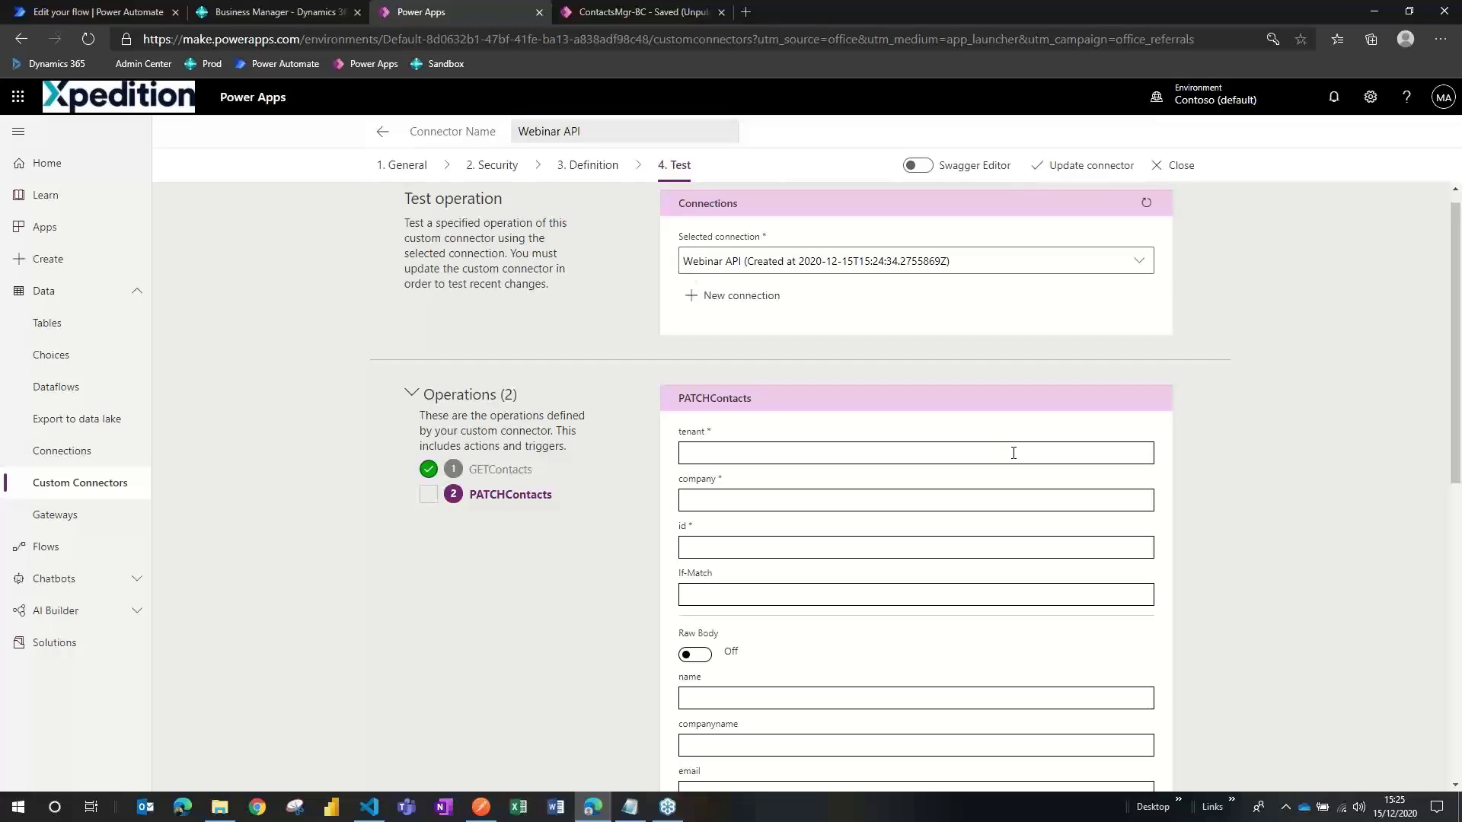
Paste the tenant ID and the company ID from clipboard history into PATCHContacts
key(alt+Tab)
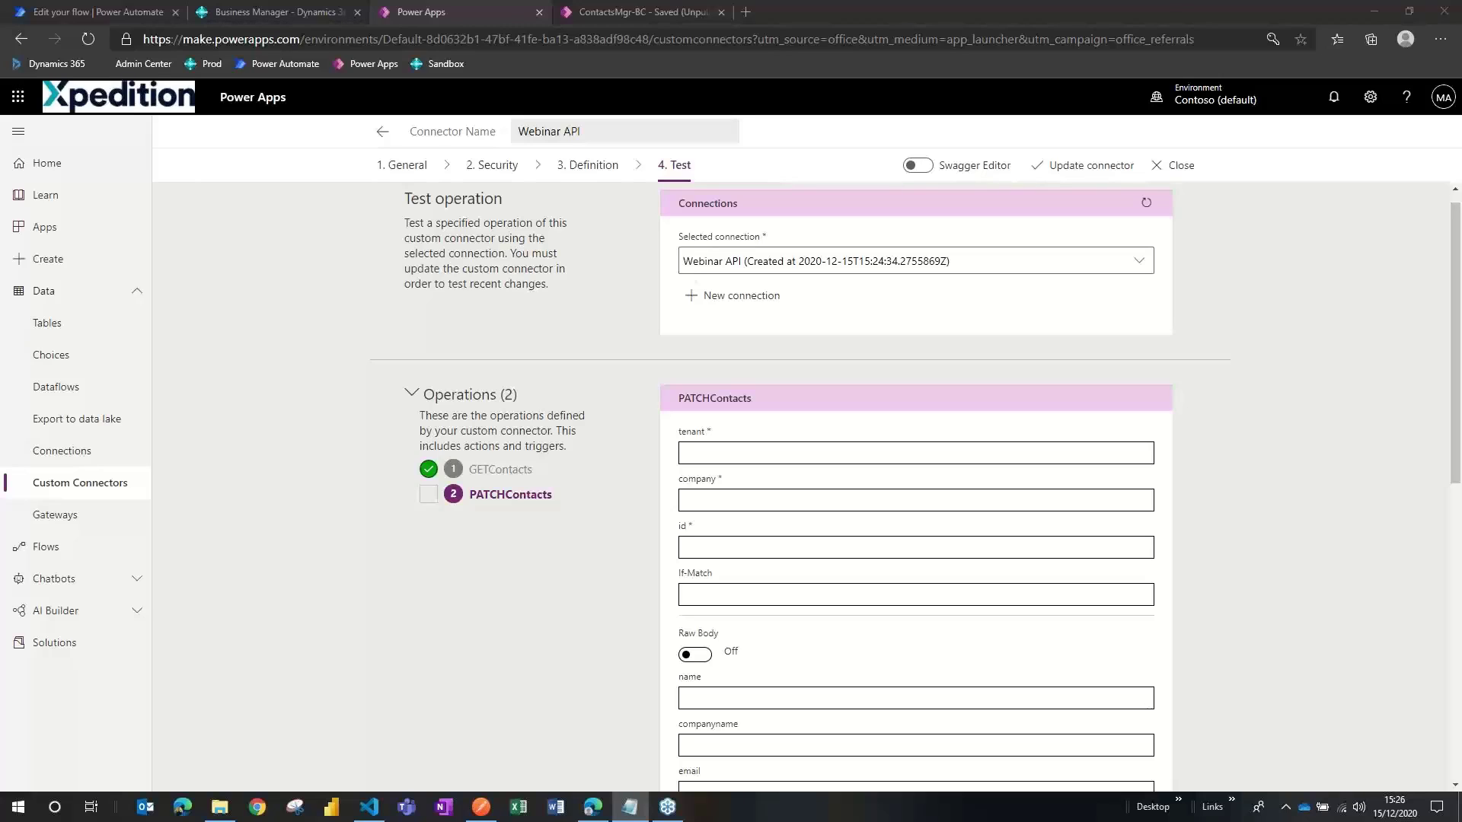
click(733, 455)
text(8d0632b1-47bf-41fe-ba13-a838adf98c48)
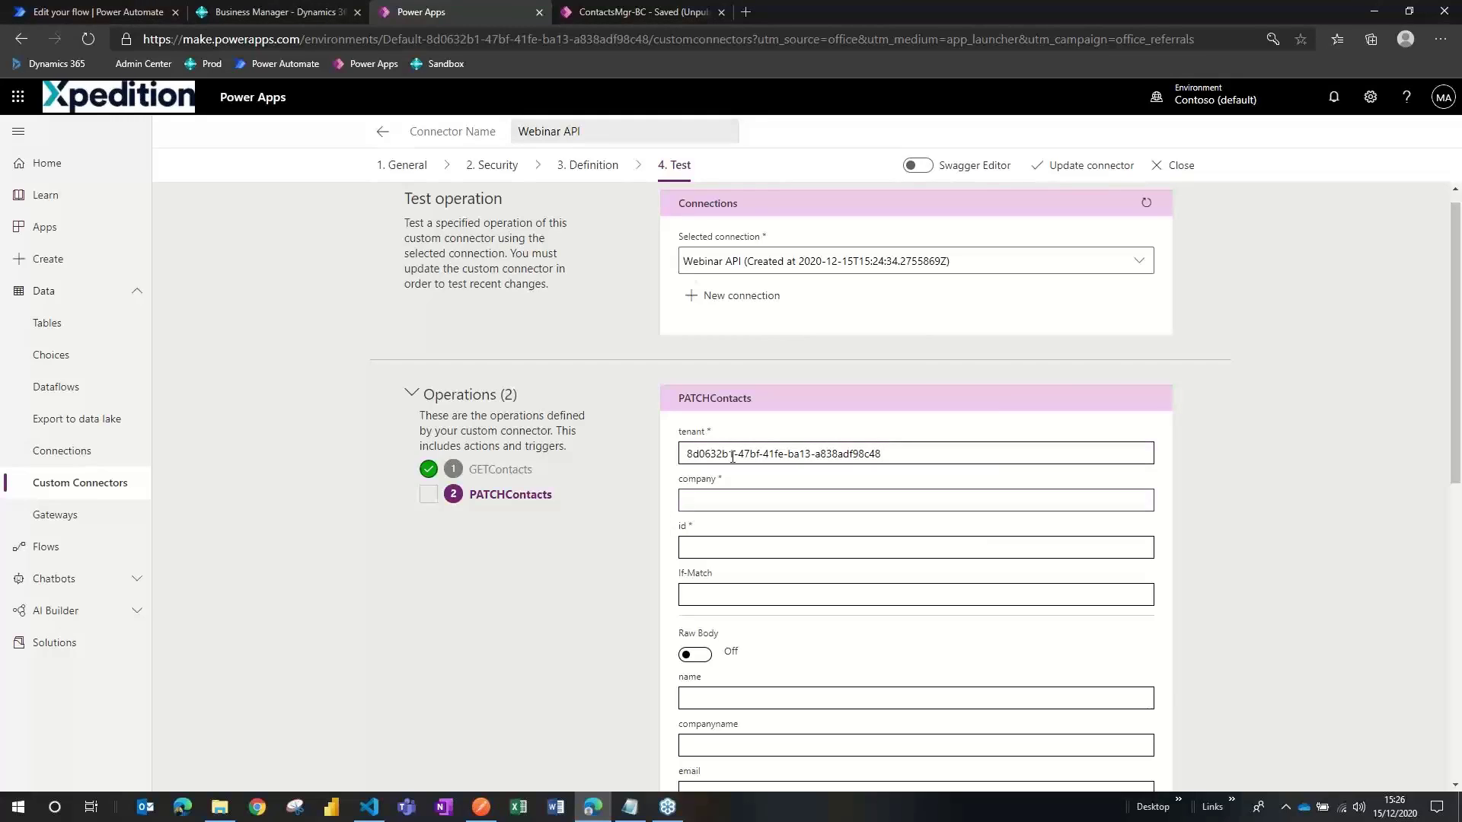
click(749, 497)
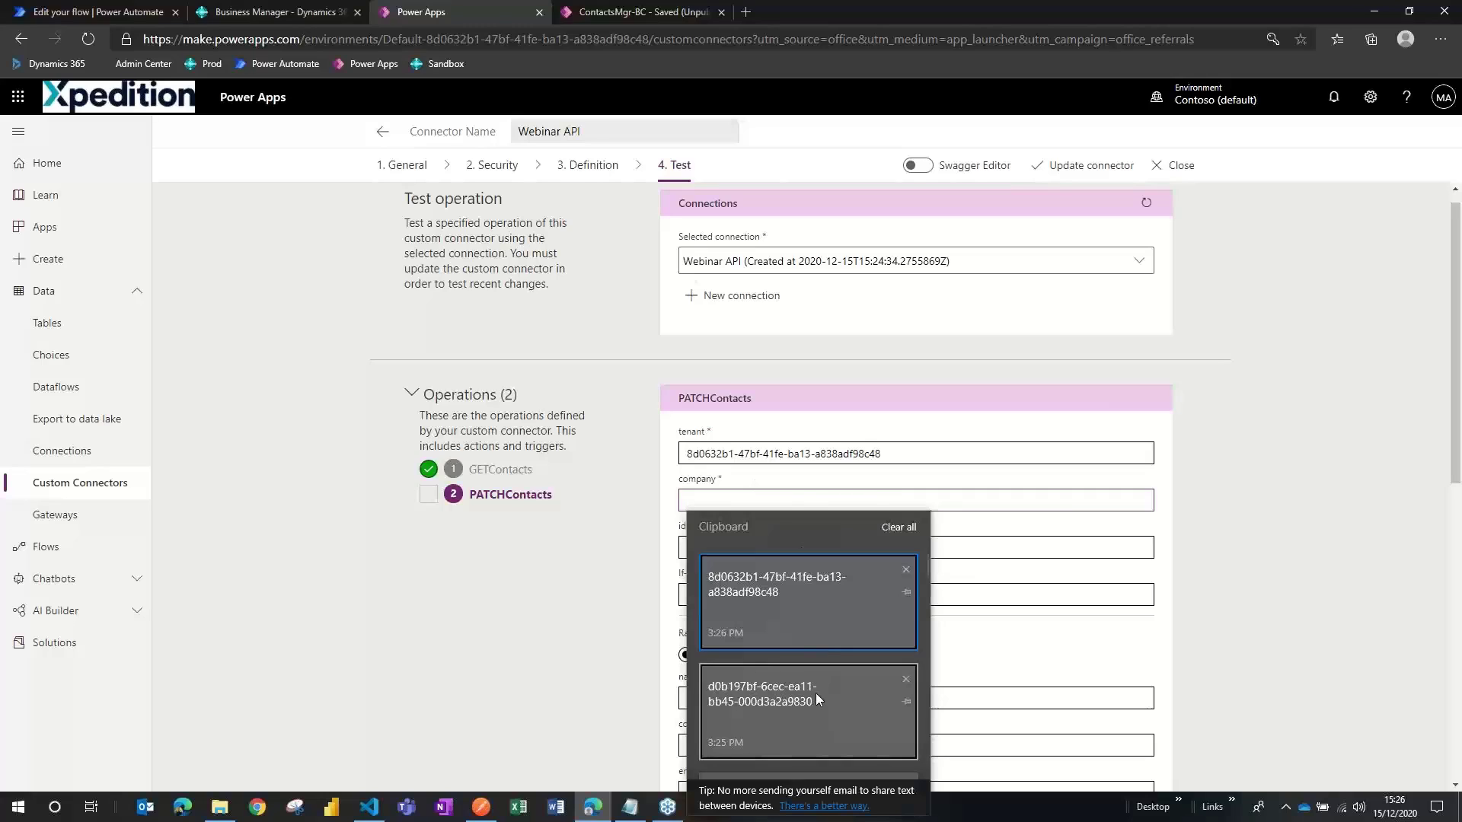
click(816, 693)
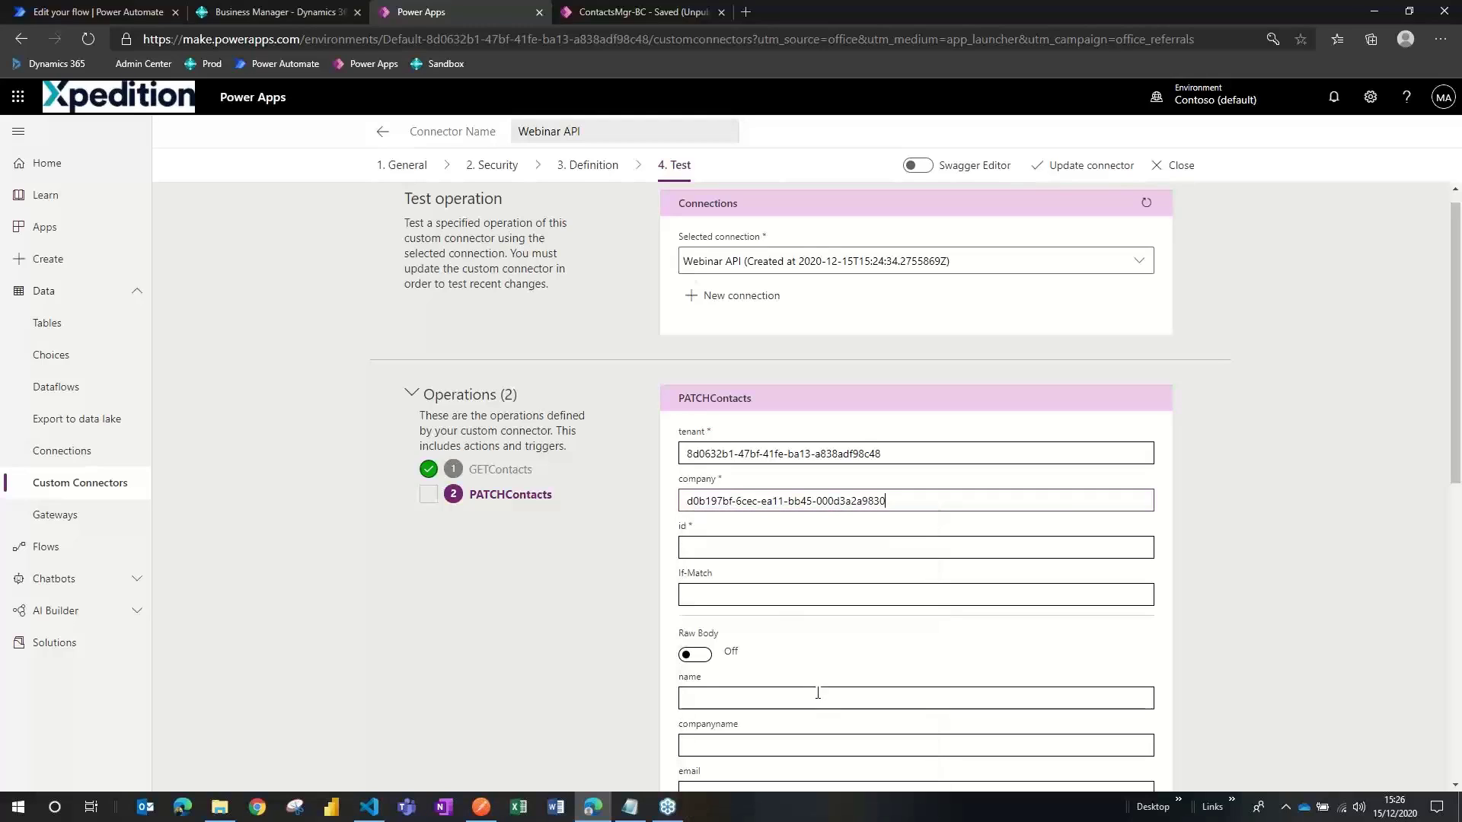
click(895, 544)
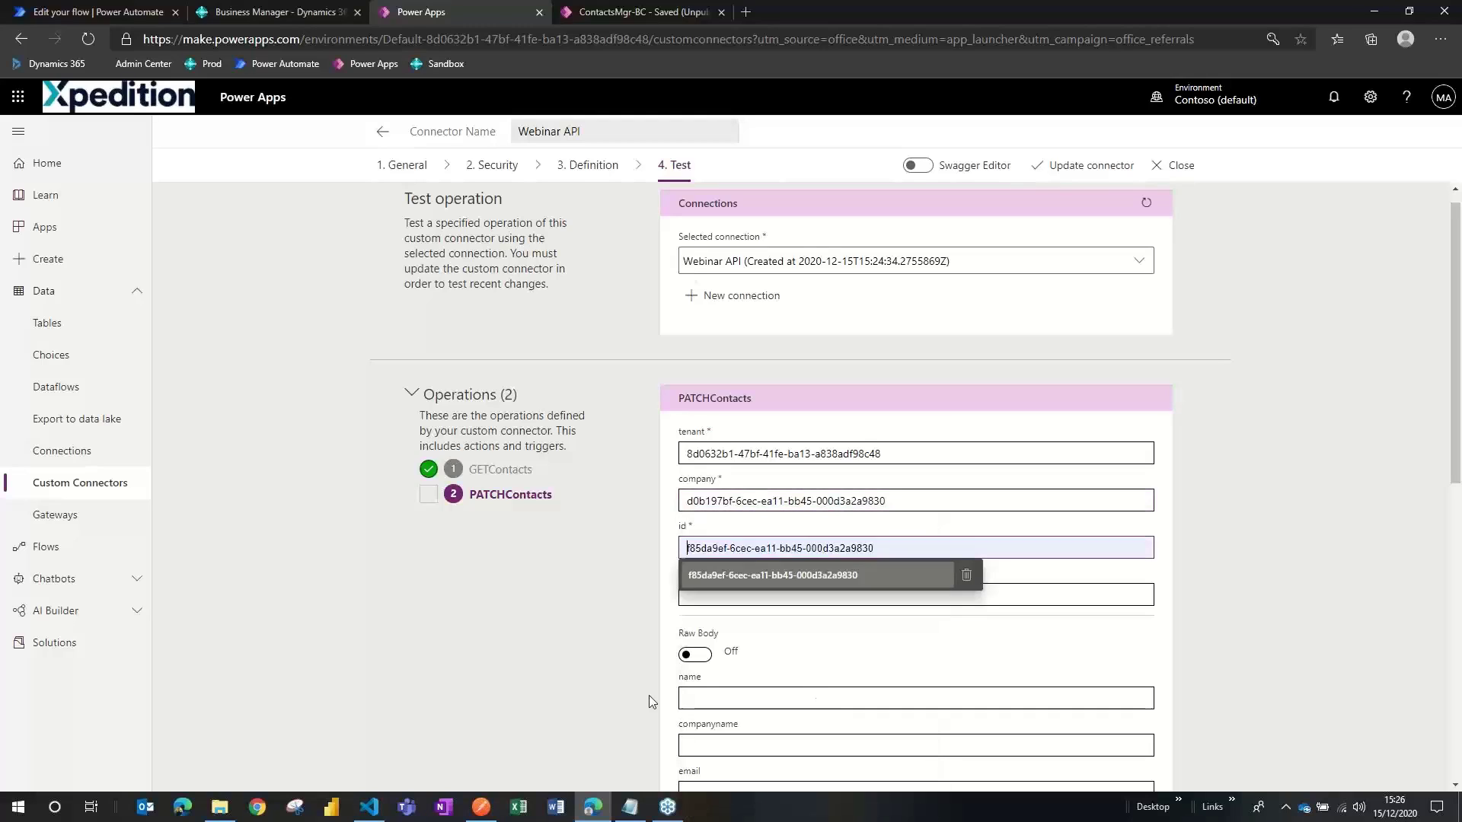
Copy the second contact's id from Postman's GETcontacts response and return to Power Apps
click(484, 810)
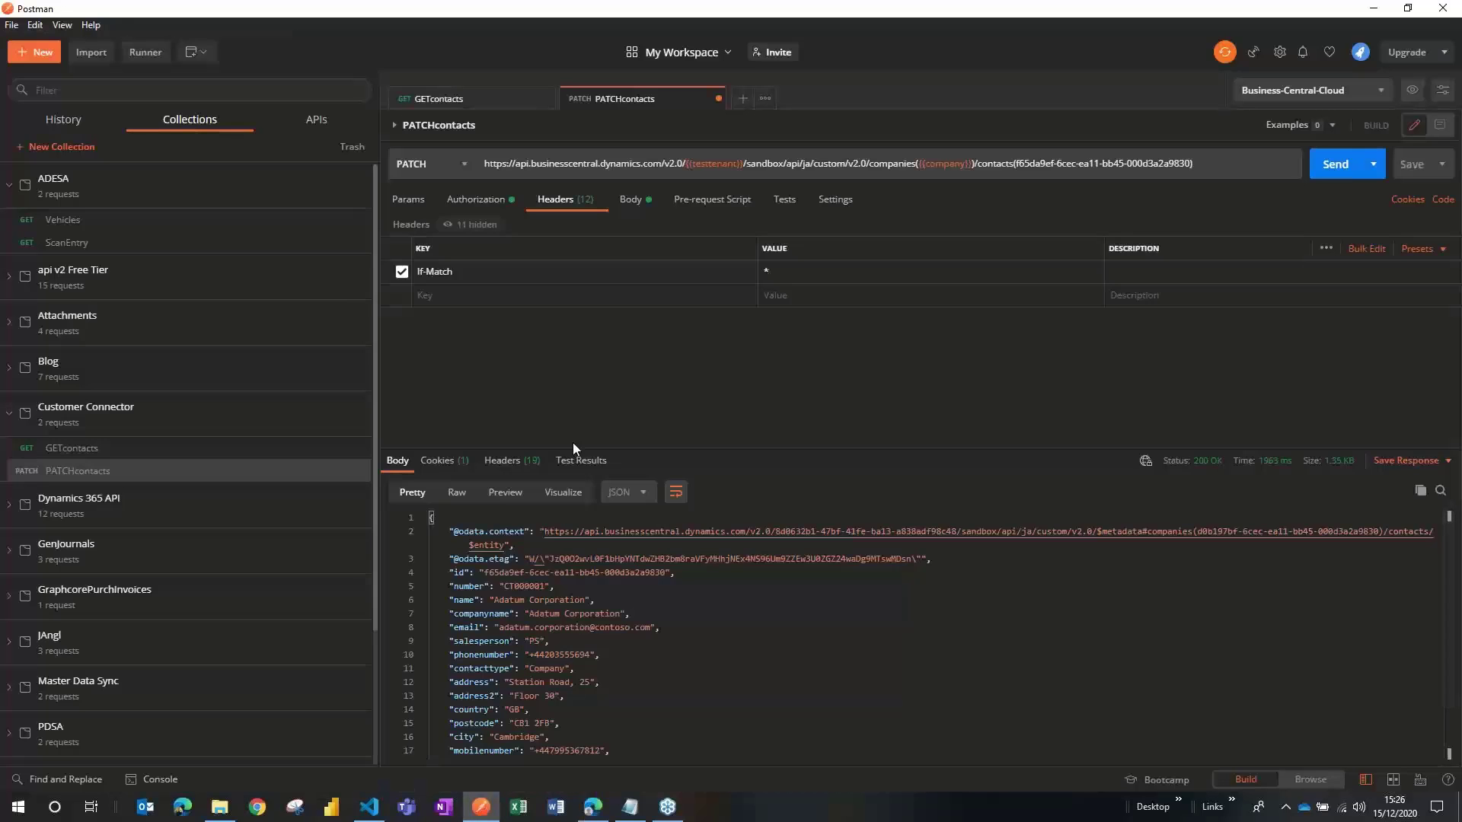
scroll(632, 606, down, 2)
click(632, 606)
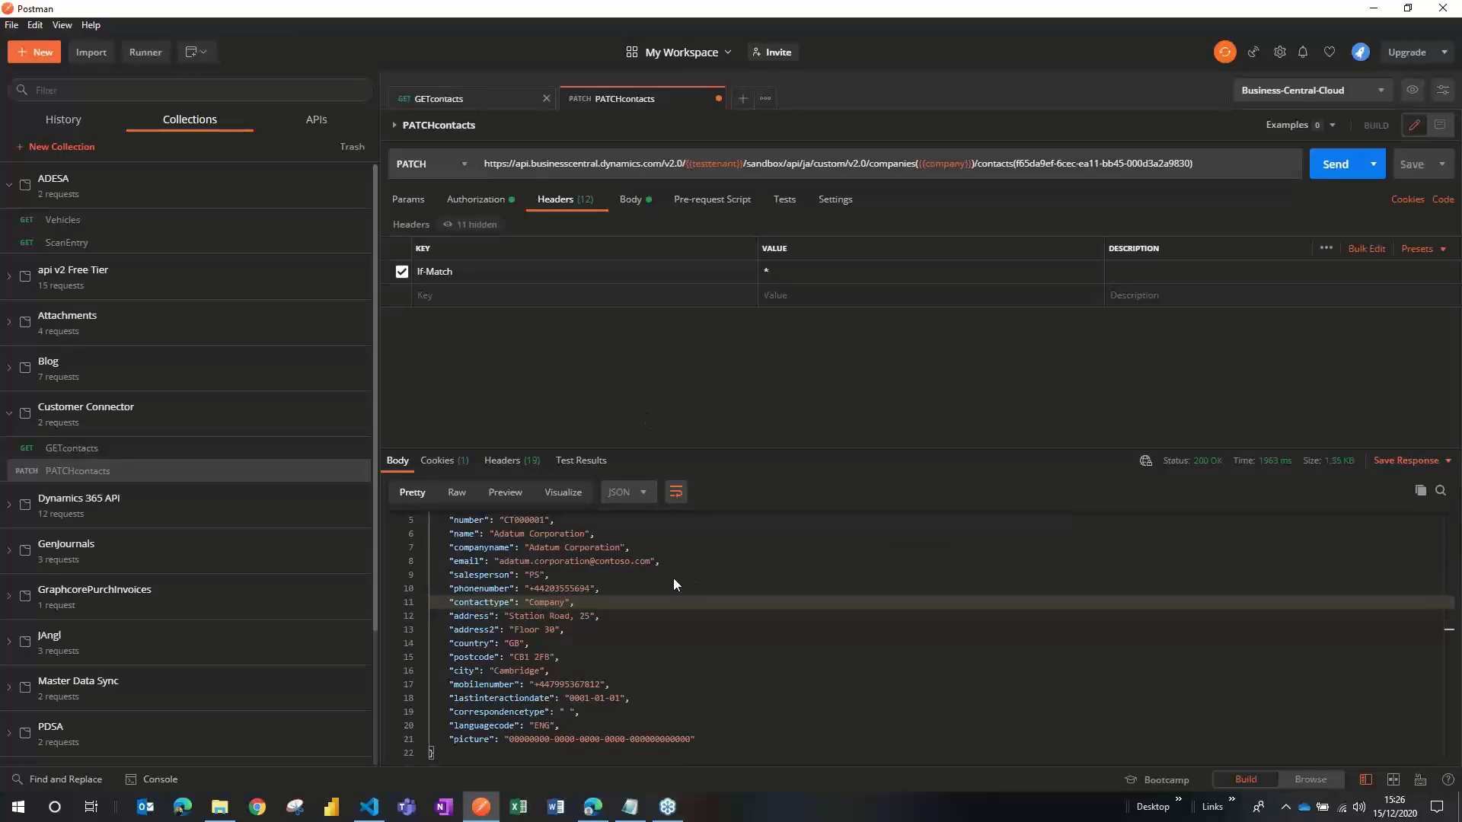
key(ctrl+Tab)
scroll(686, 586, down, 3)
scroll(685, 586, down, 1)
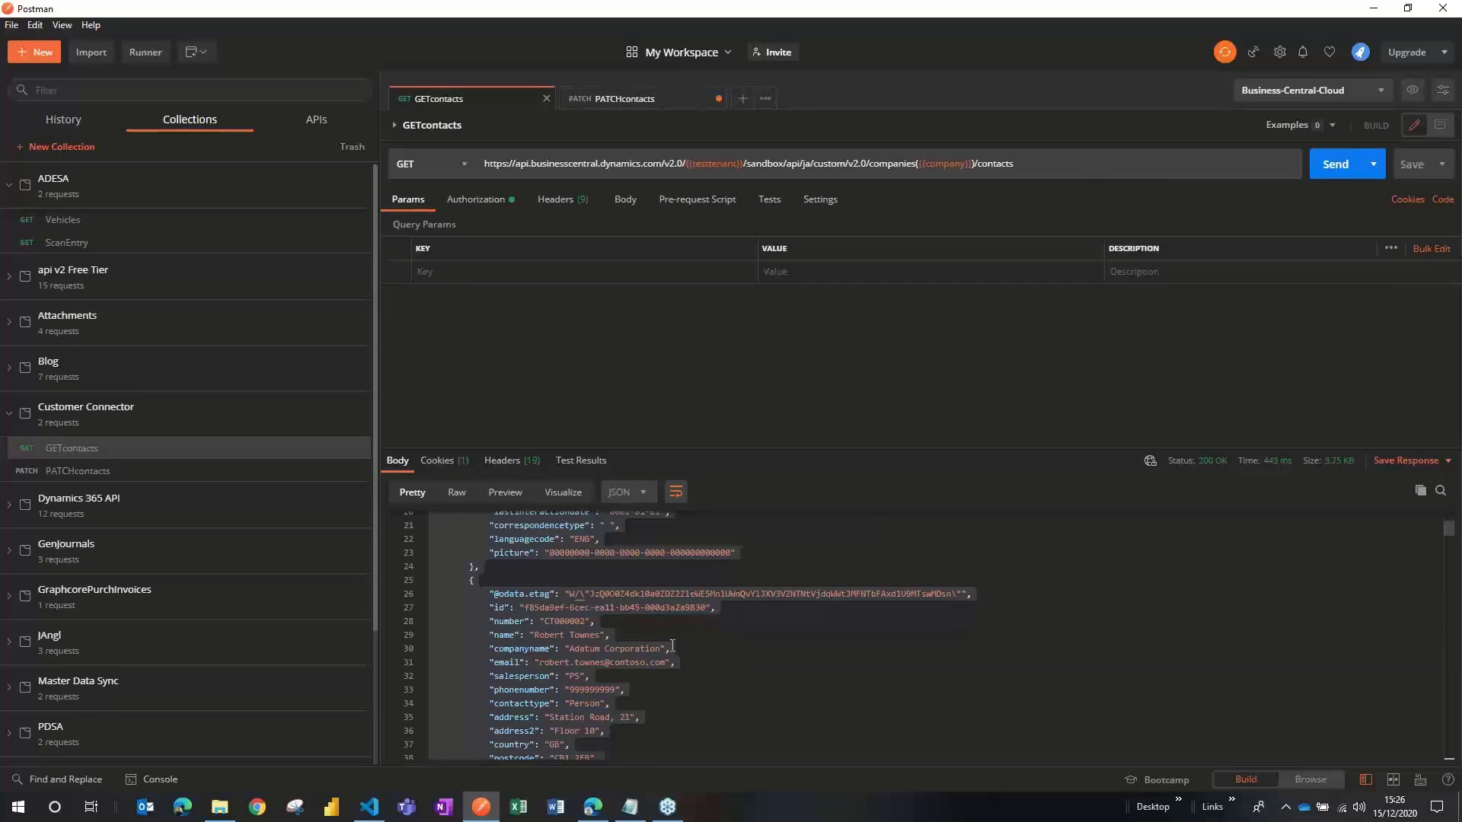
click(674, 648)
drag(526, 609, 706, 608)
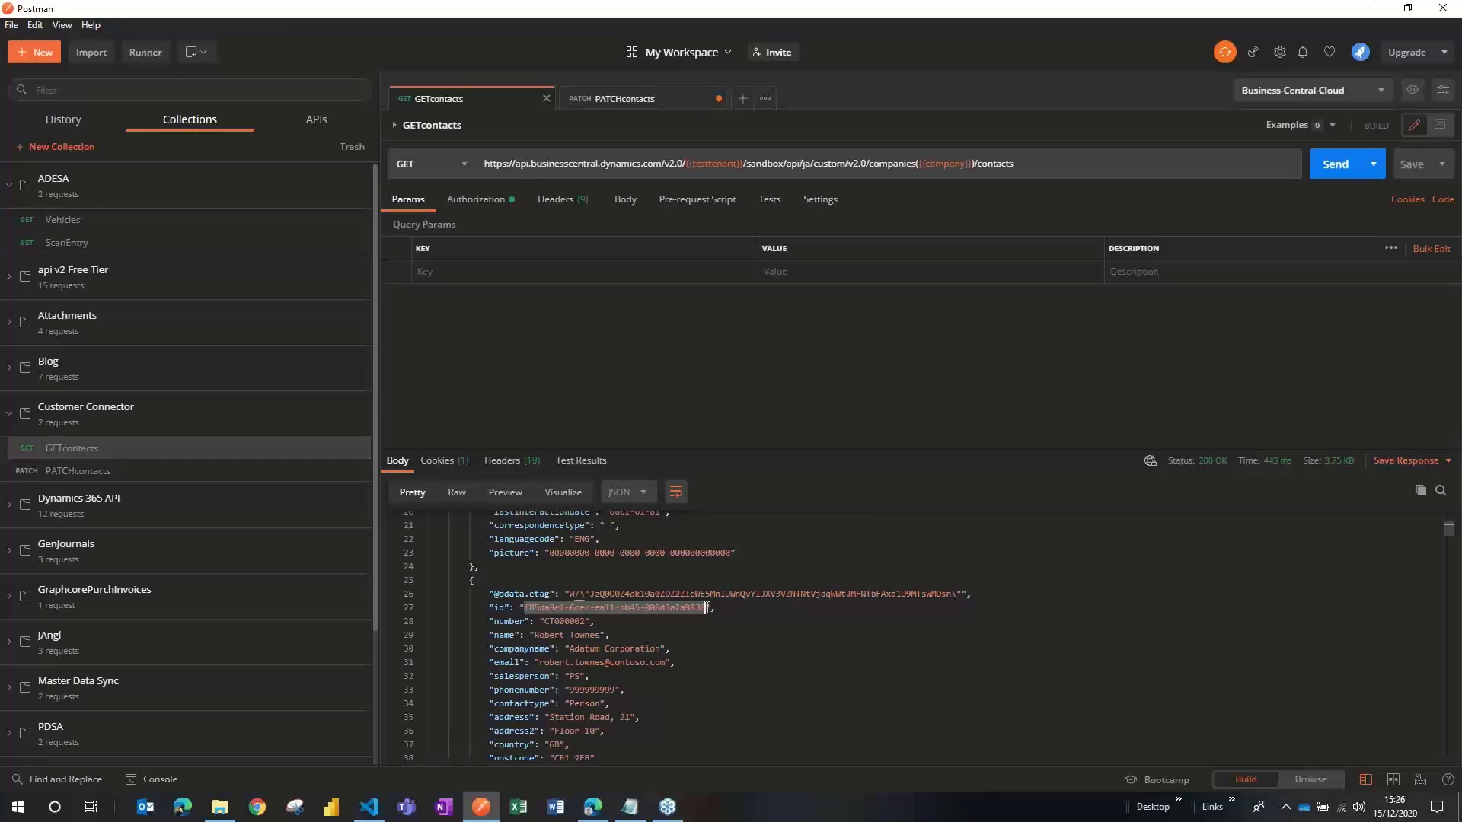
key(ctrl+c)
key(alt+Tab)
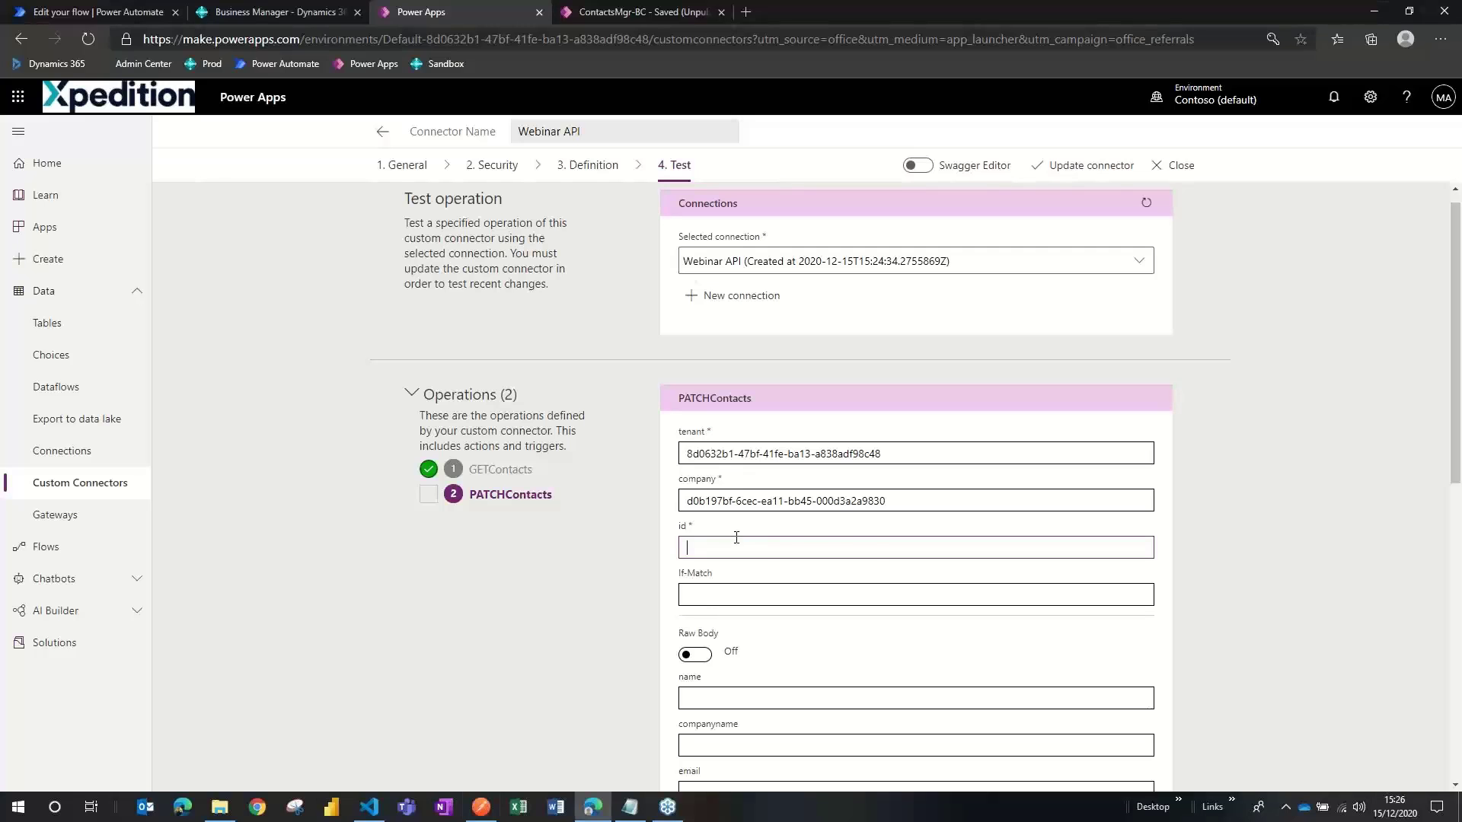
Fill PATCHContacts with the copied contact id, If-Match *, and address 100 City Road
key(ctrl+v)
click(772, 595)
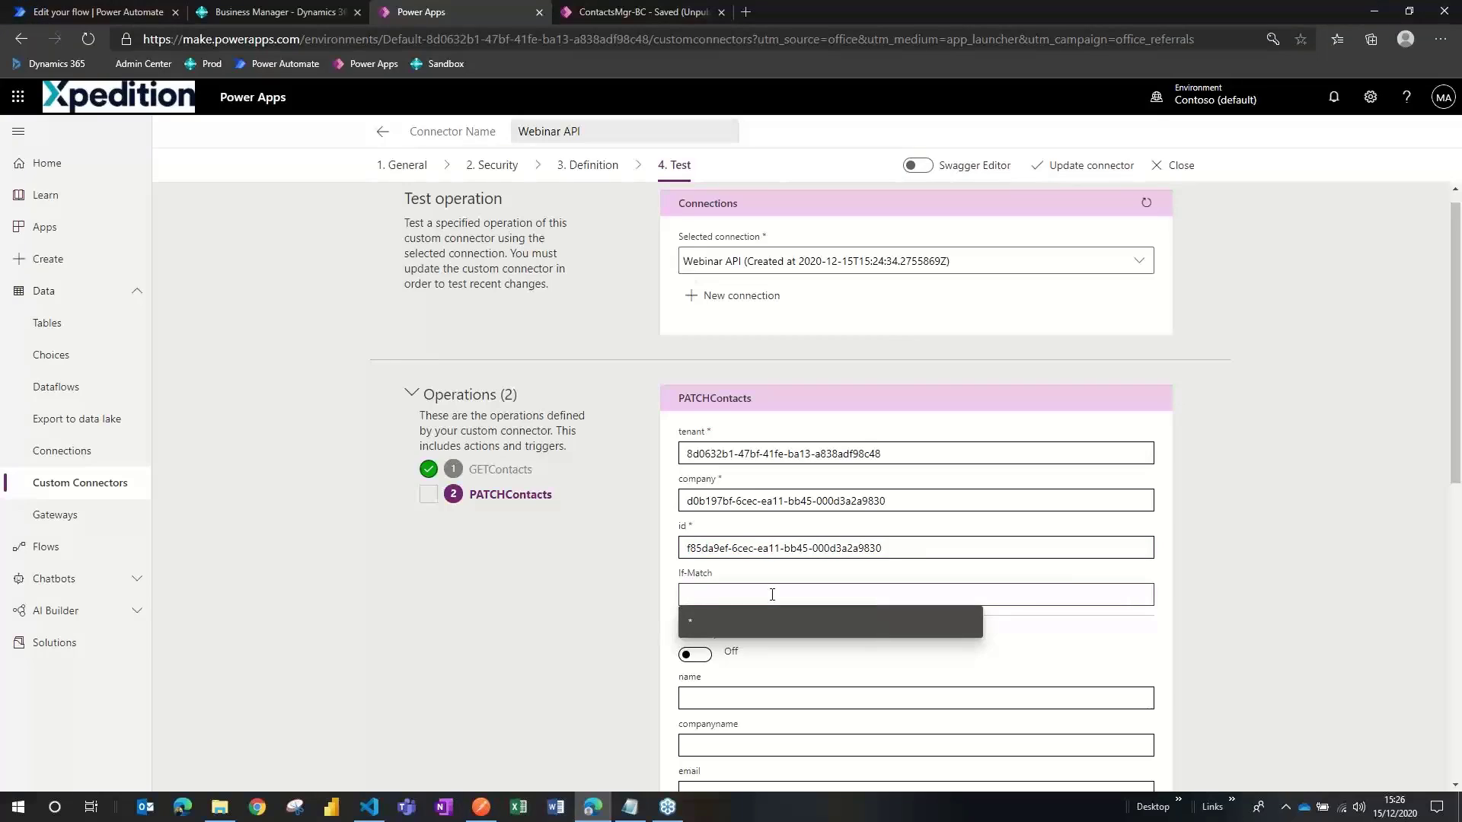
key(Tab)
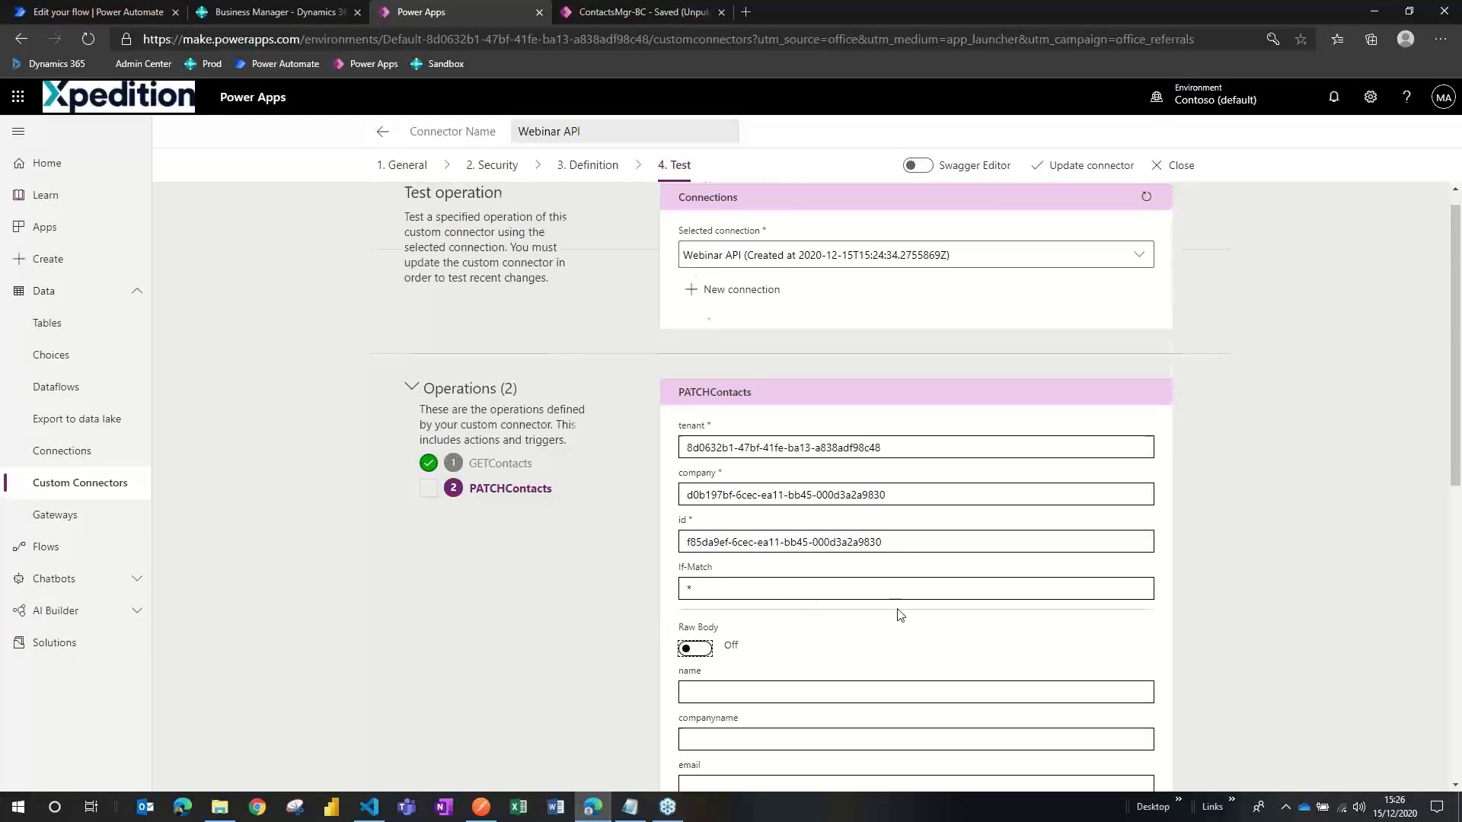
scroll(895, 609, down, 3)
click(771, 530)
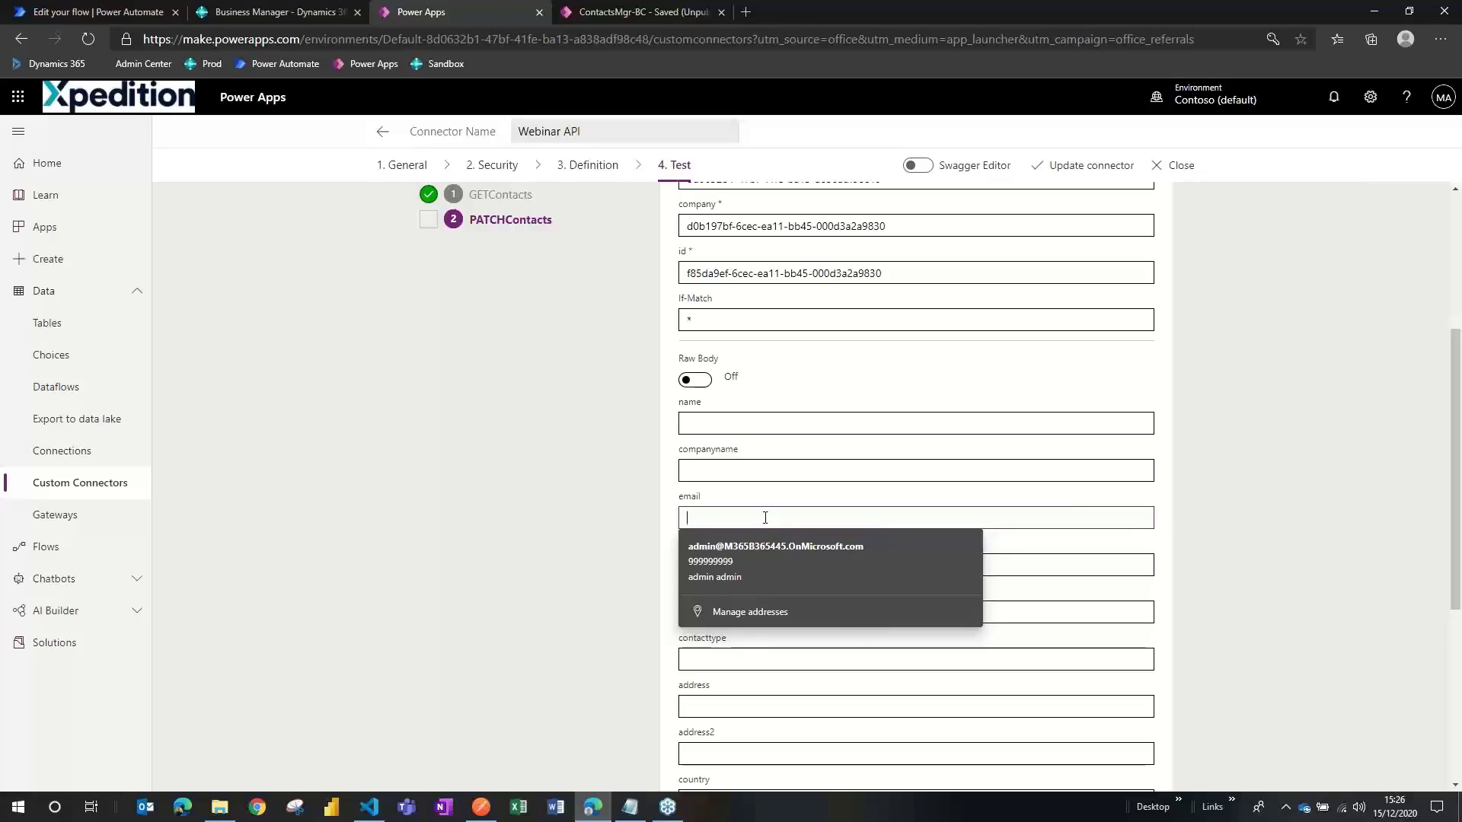
click(787, 704)
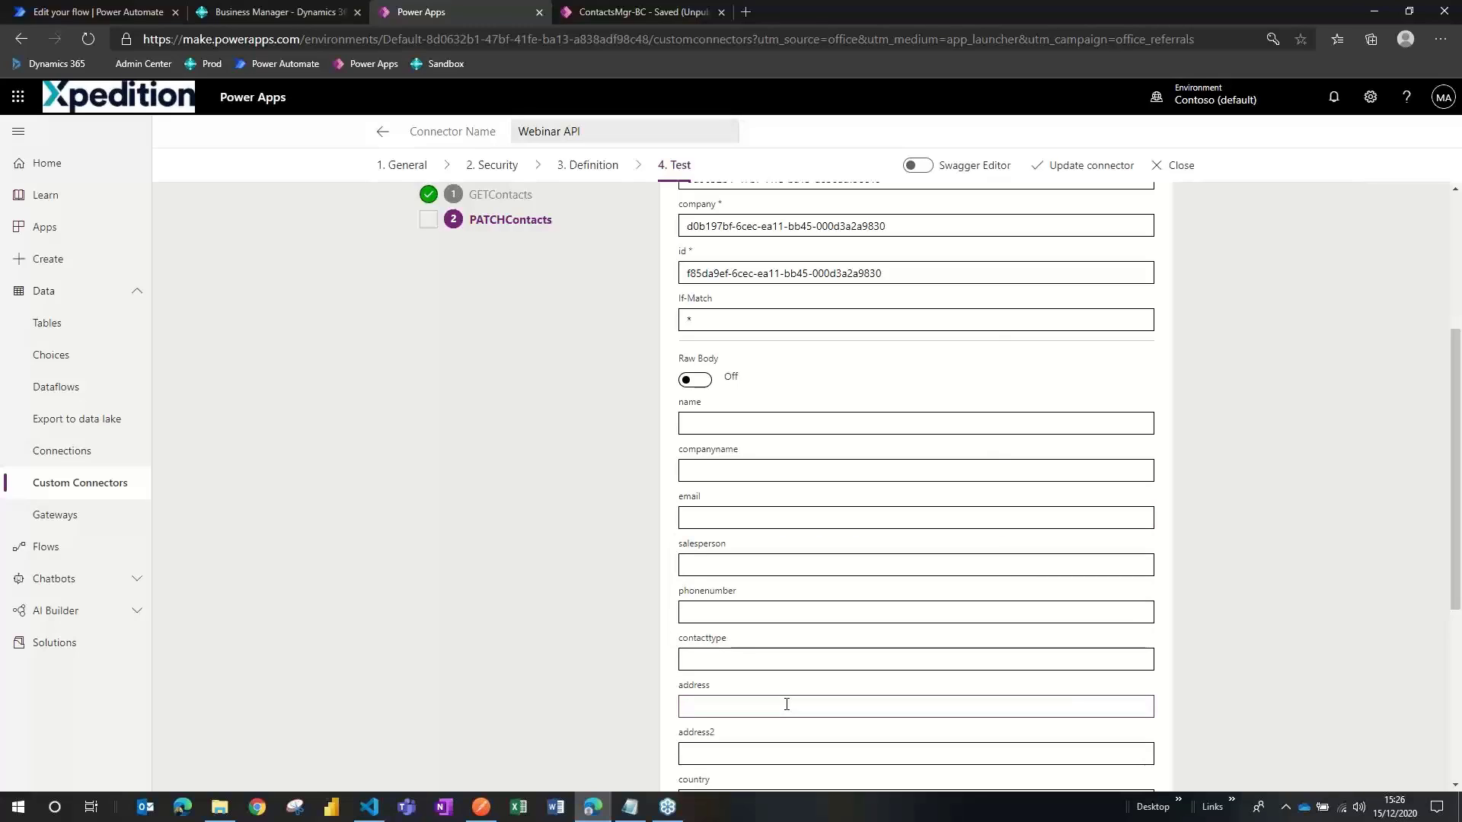
text(100 City Road)
key(Tab)
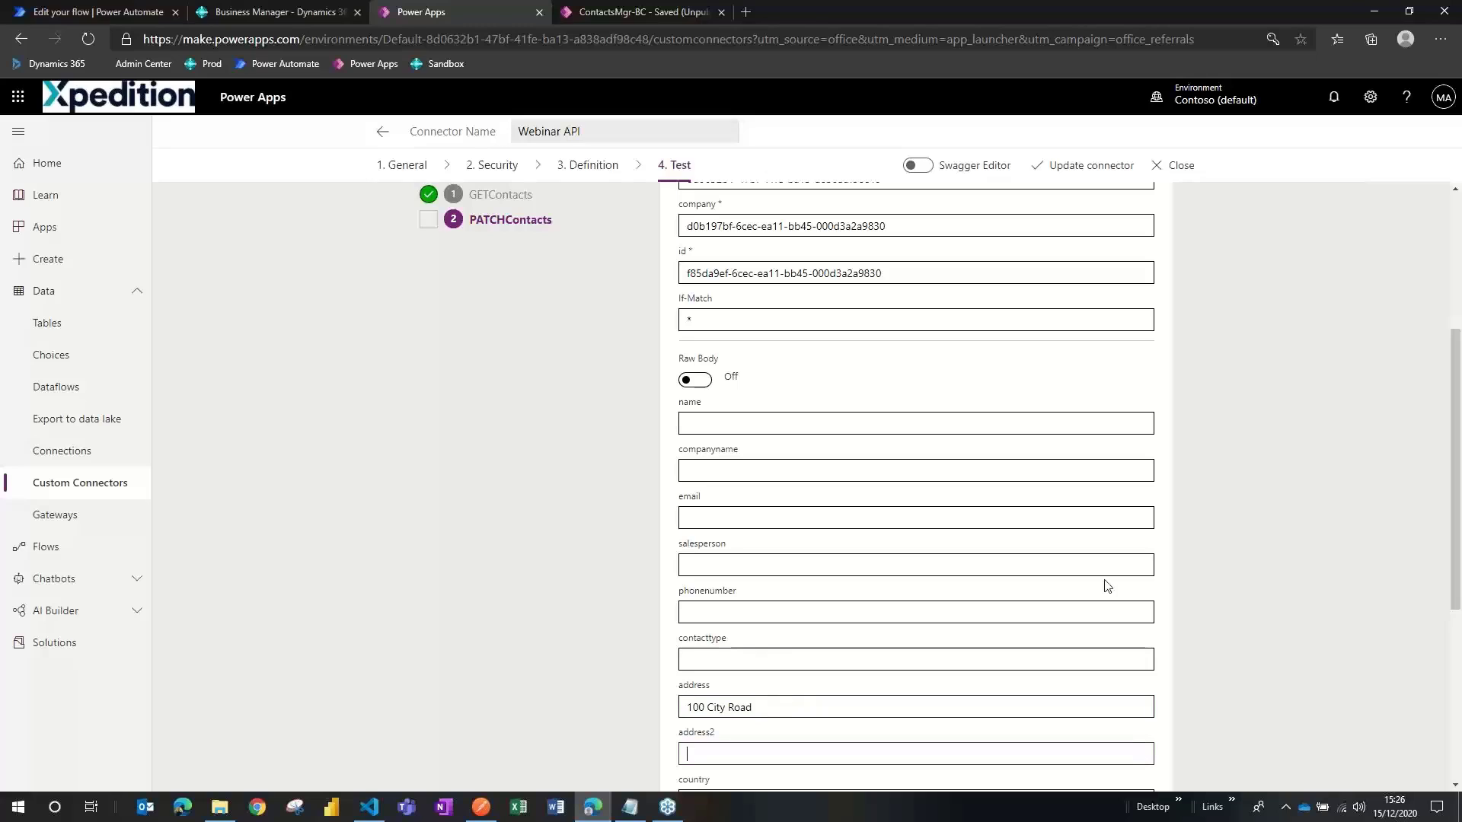
Run the PATCHContacts test and review the 200 response and schema validation
scroll(1224, 537, down, 4)
scroll(1222, 531, down, 1)
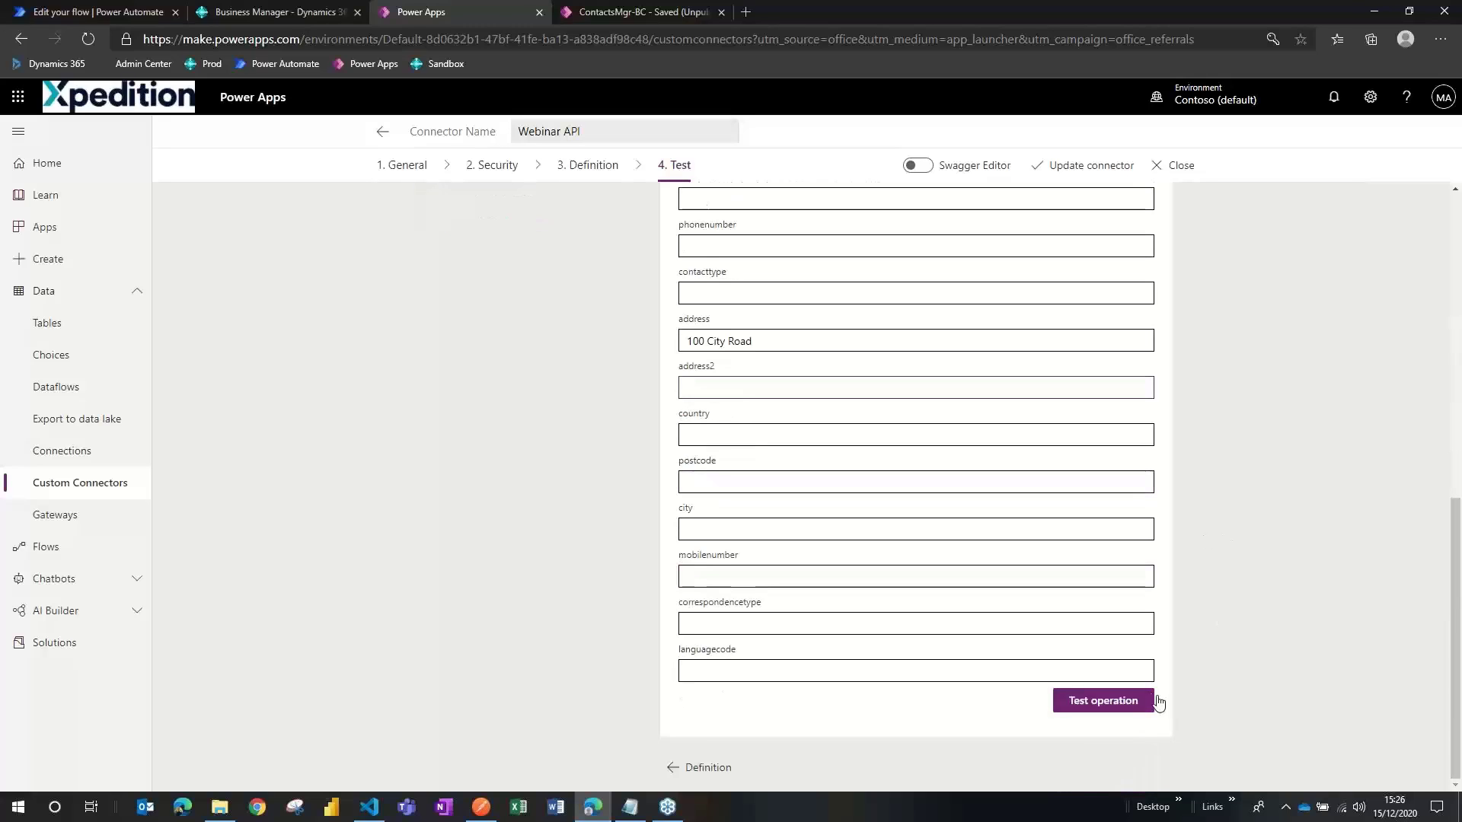
click(1135, 702)
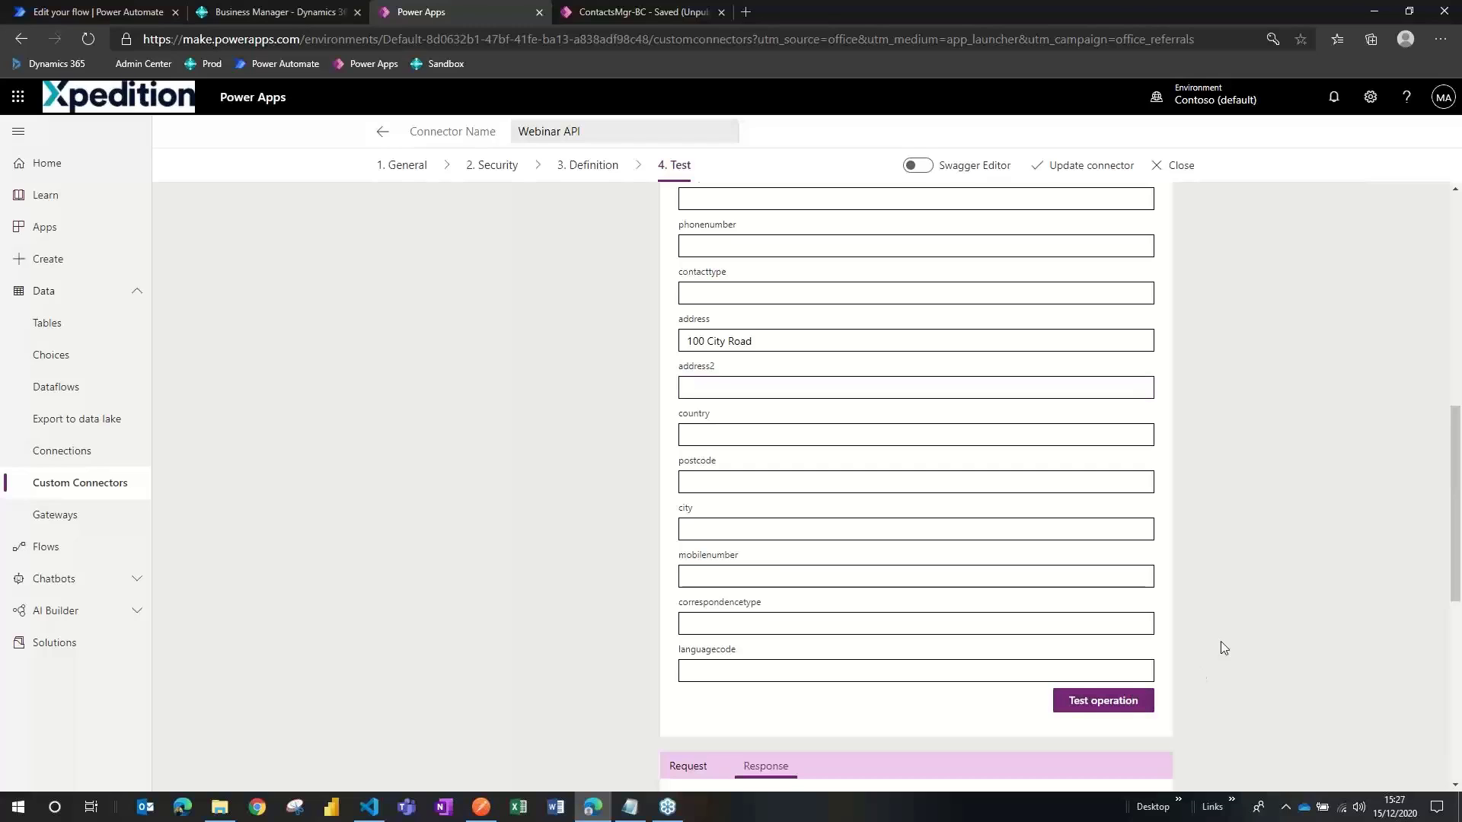
scroll(1222, 641, down, 2)
scroll(1222, 641, down, 3)
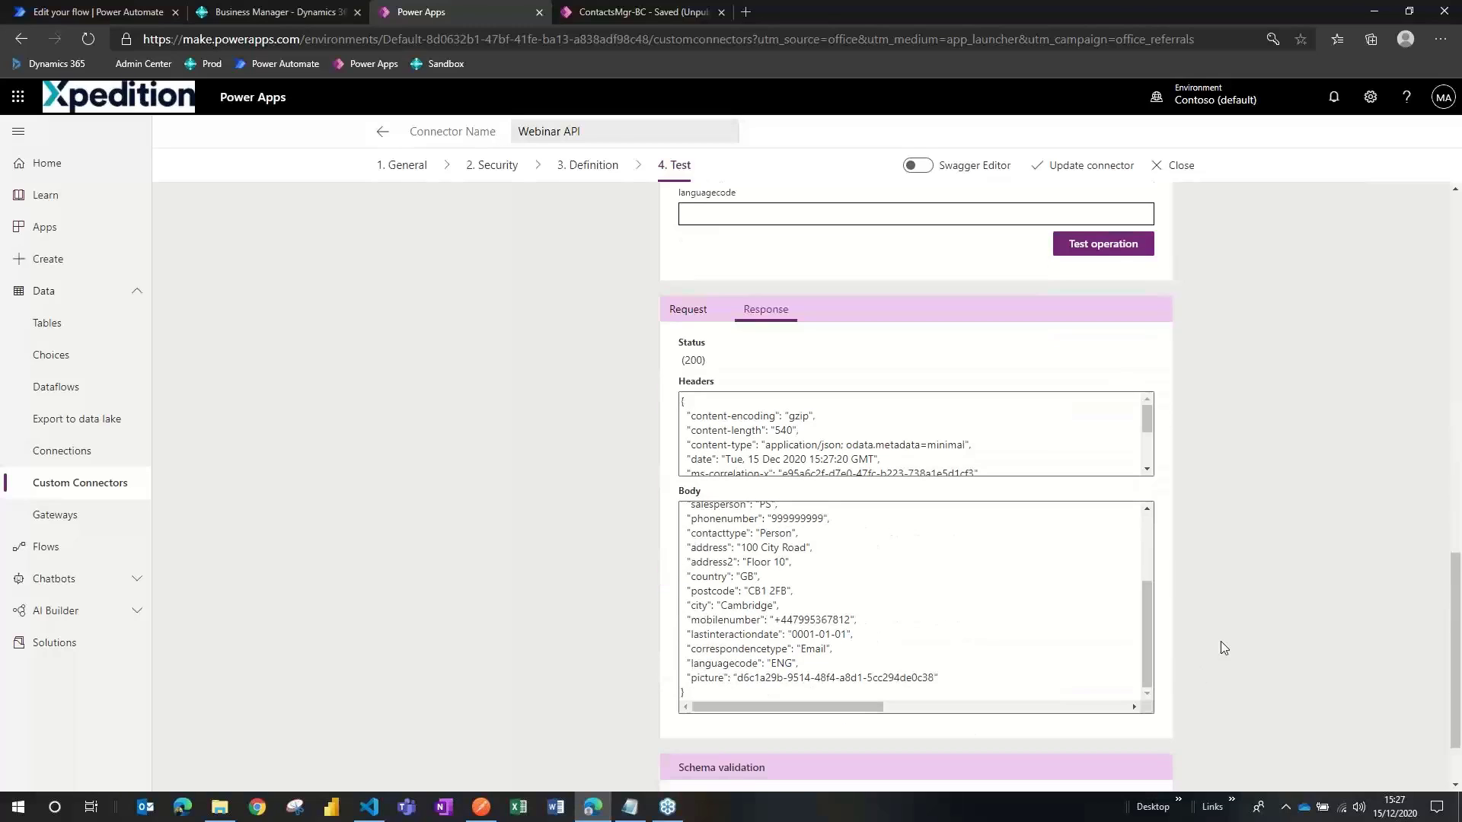
scroll(1221, 641, down, 1)
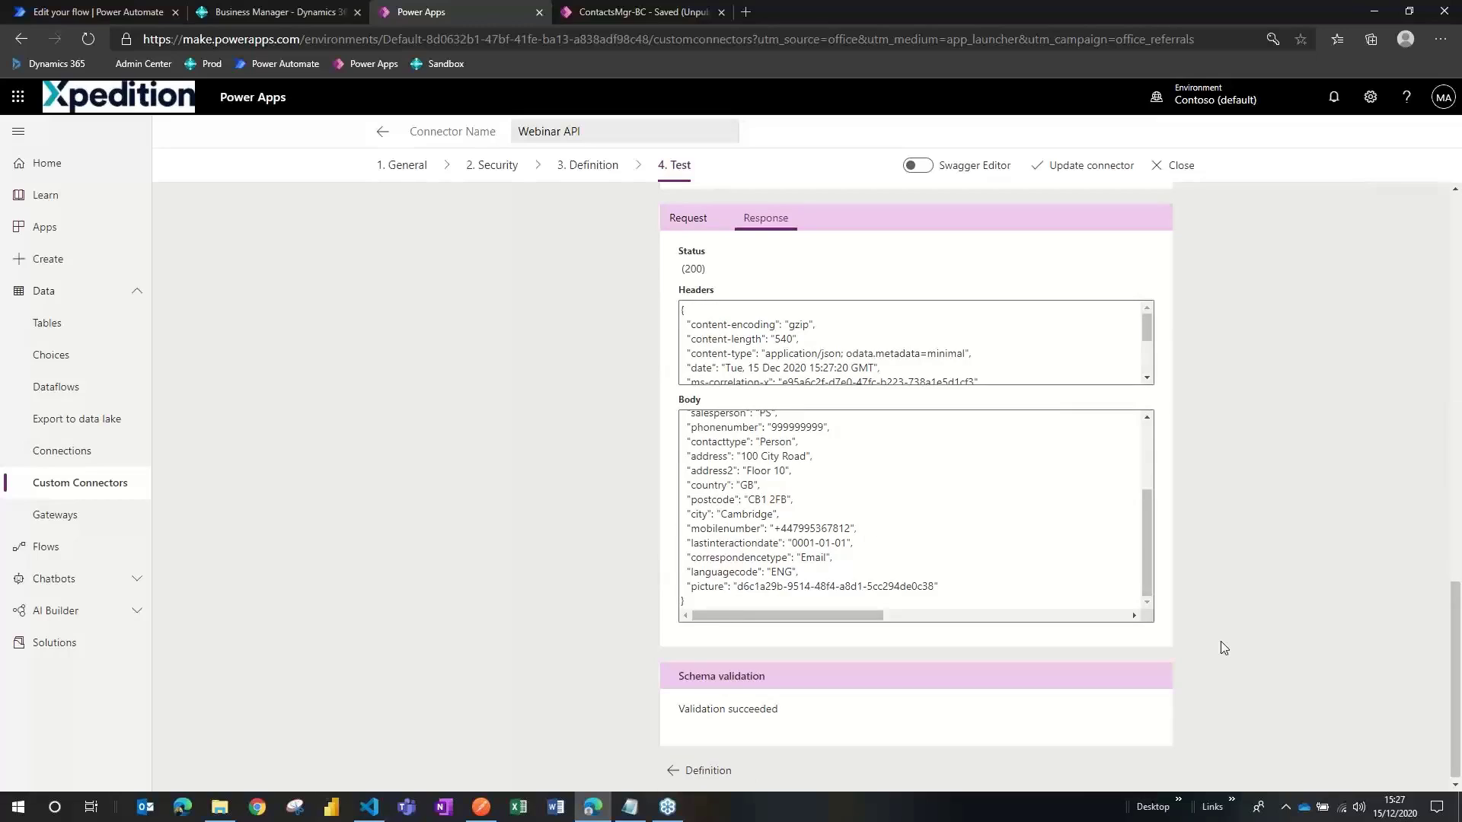
scroll(1224, 648, up, 15)
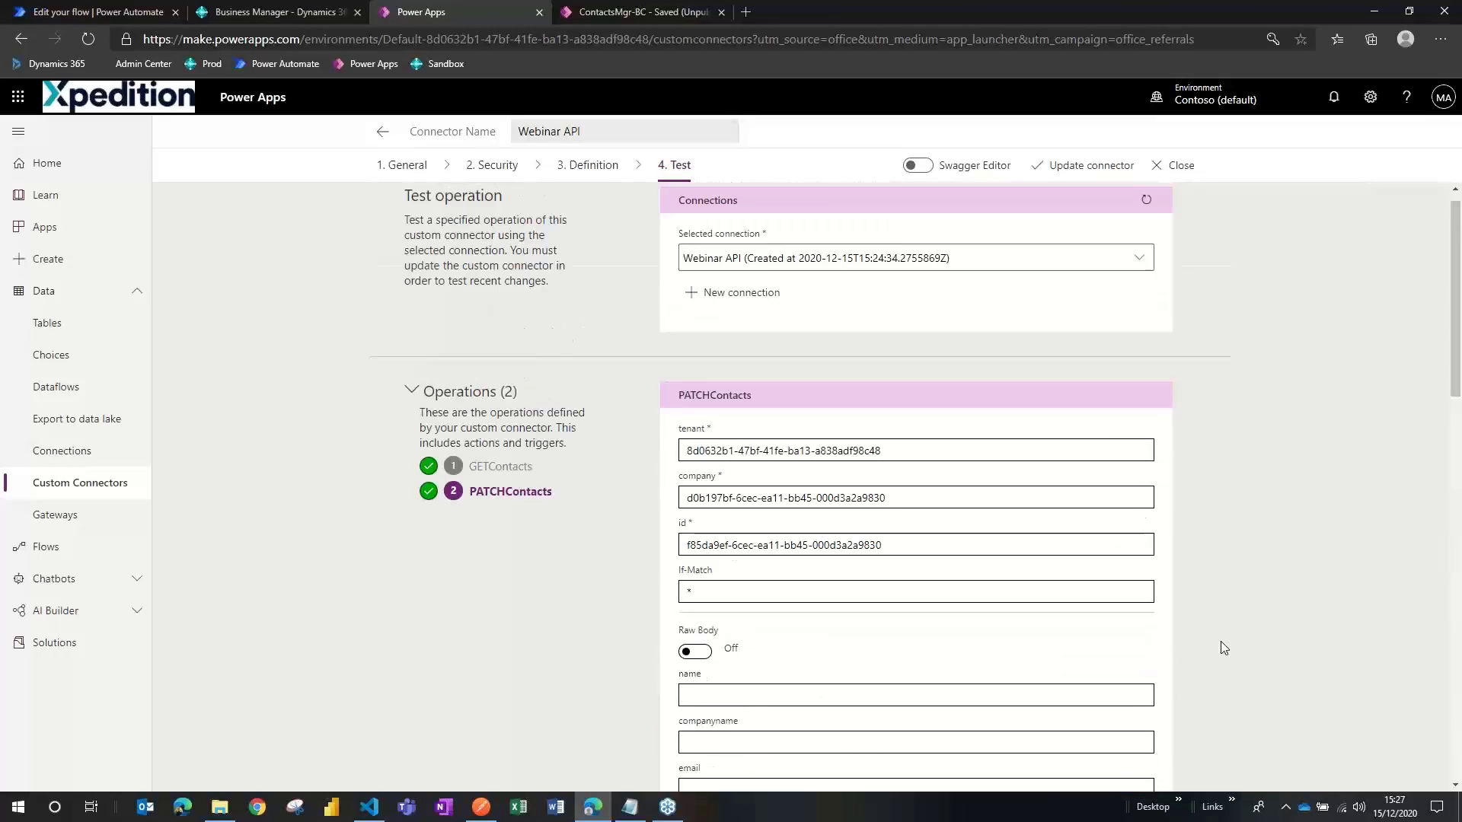
scroll(1238, 363, up, 1)
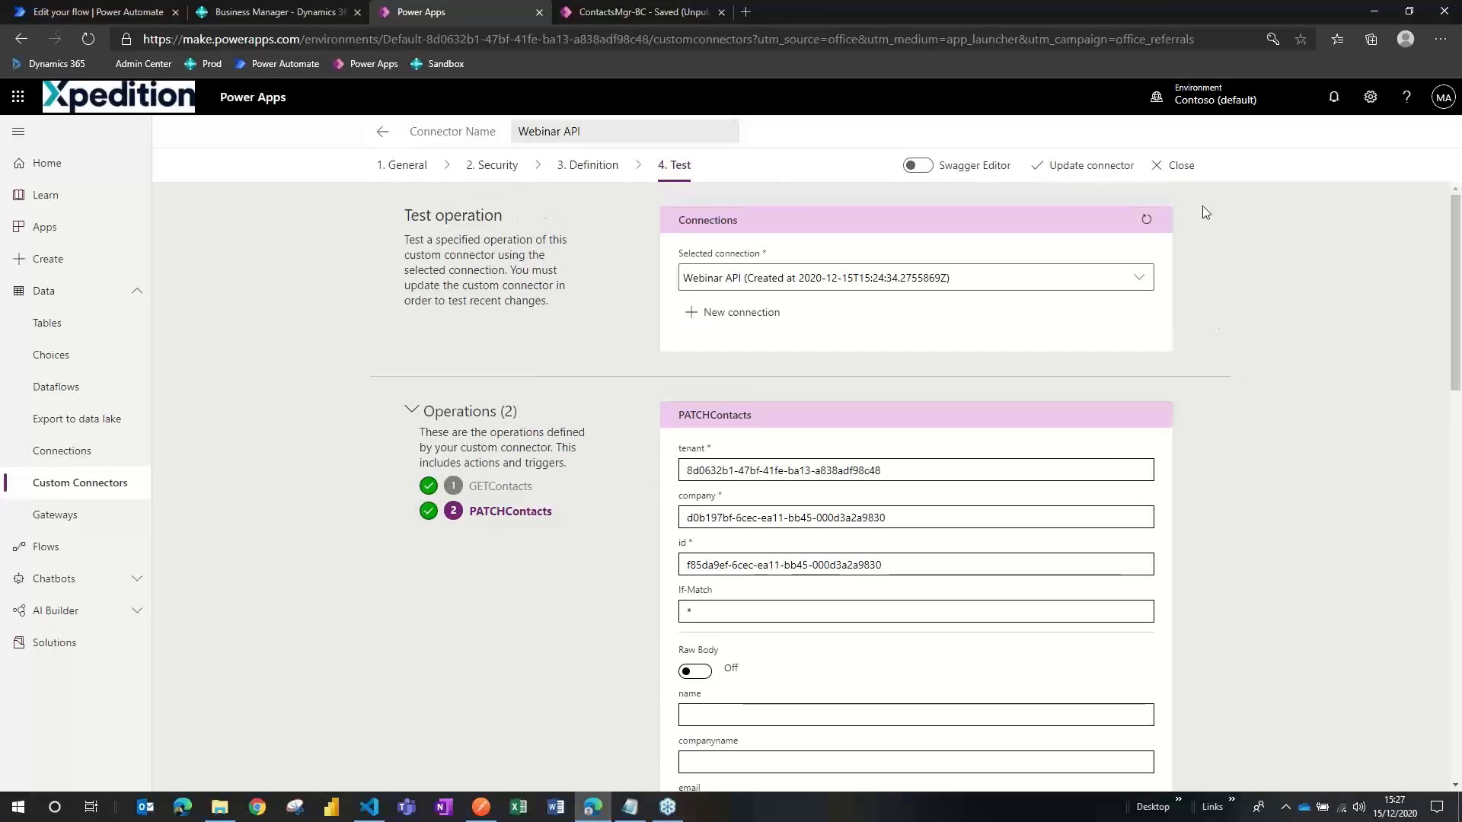
Update the Webinar API connector and close its editor to return to Custom connectors
click(1094, 173)
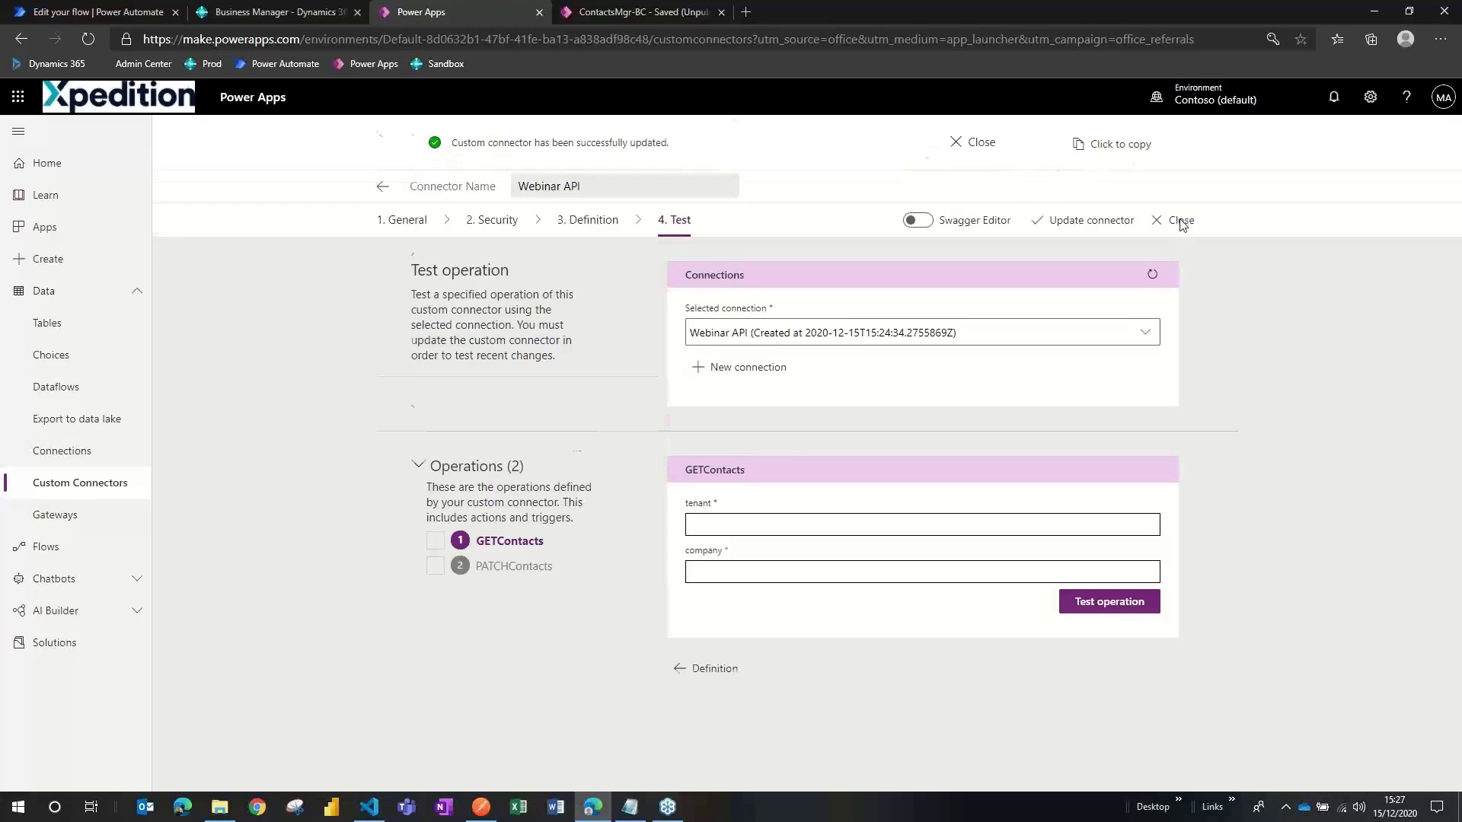
click(1178, 167)
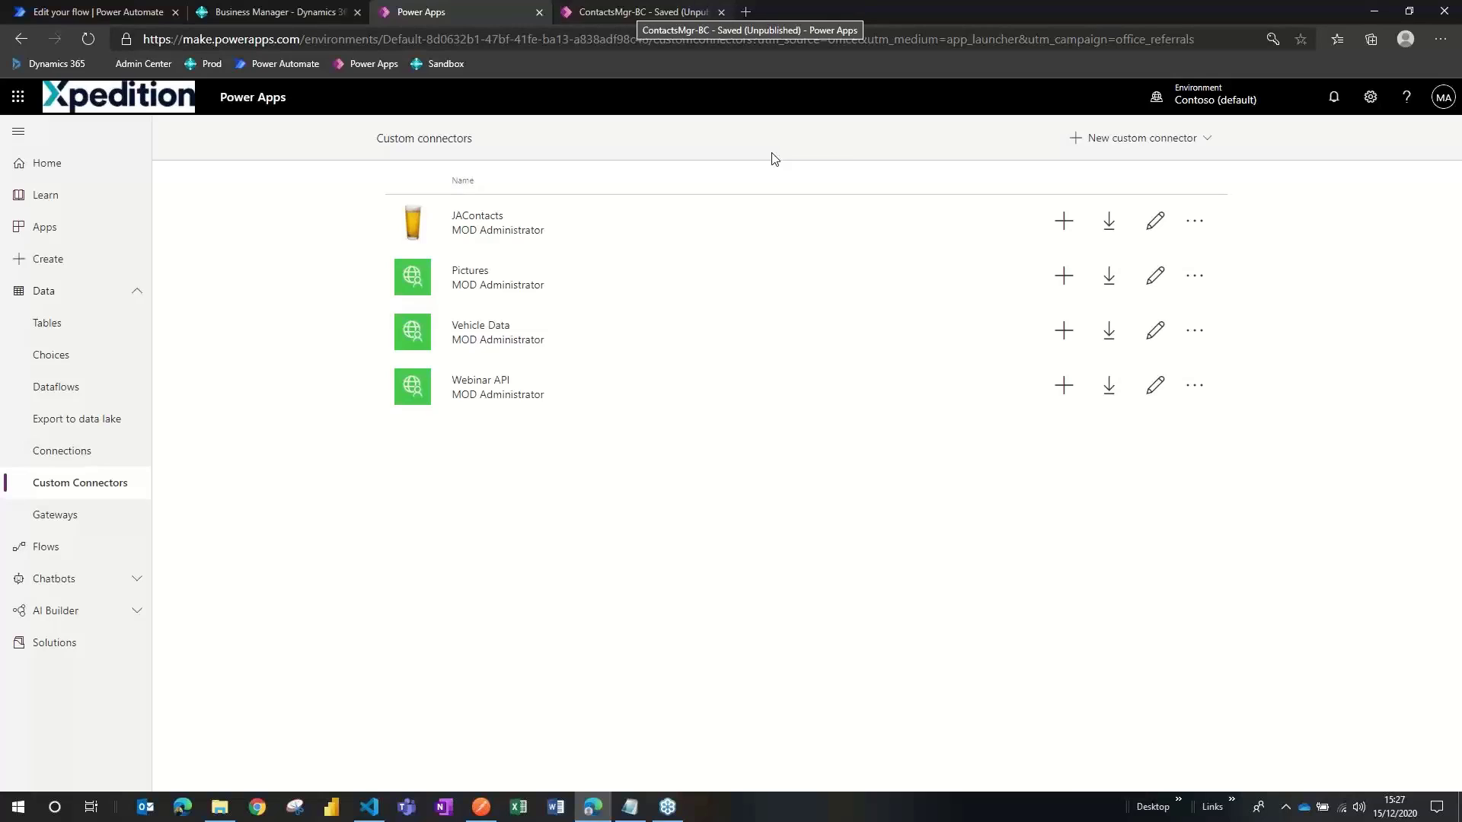
In ContactsMgr-BC studio, dismiss the tips, collapse Intro, Contact and ContactList, and add blank Screen1
key(ctrl+Tab)
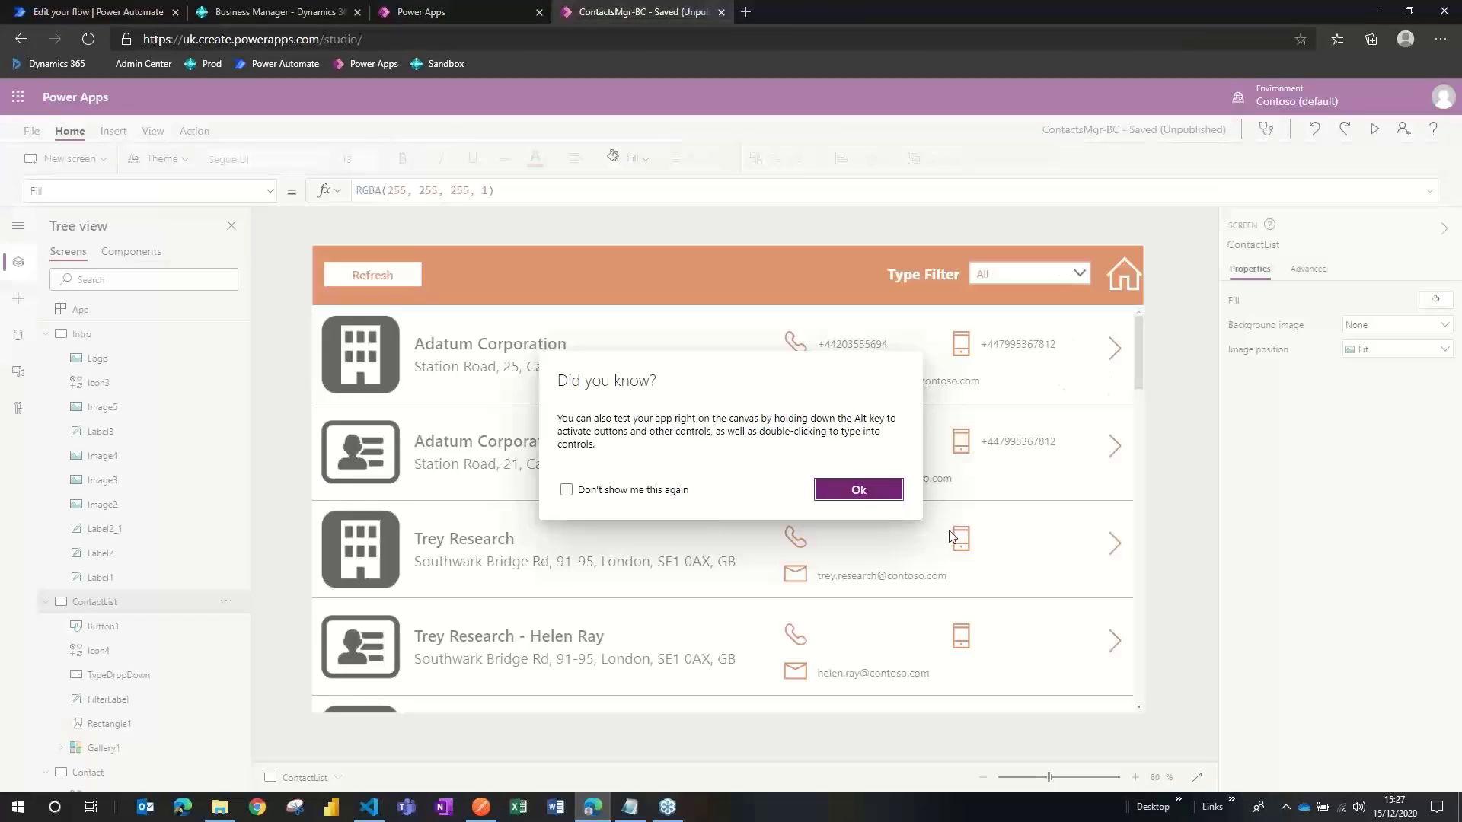
click(858, 490)
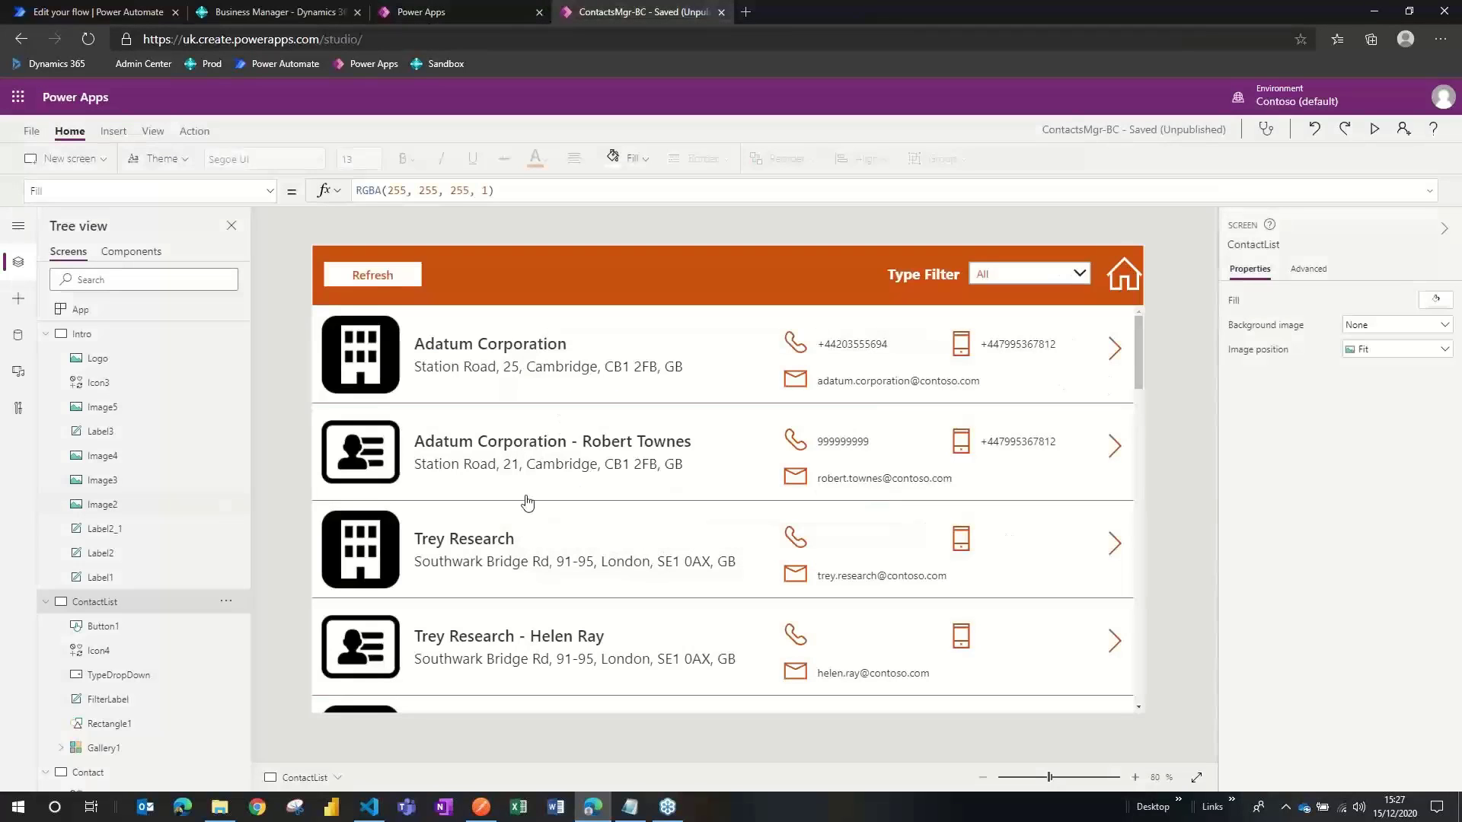
click(46, 334)
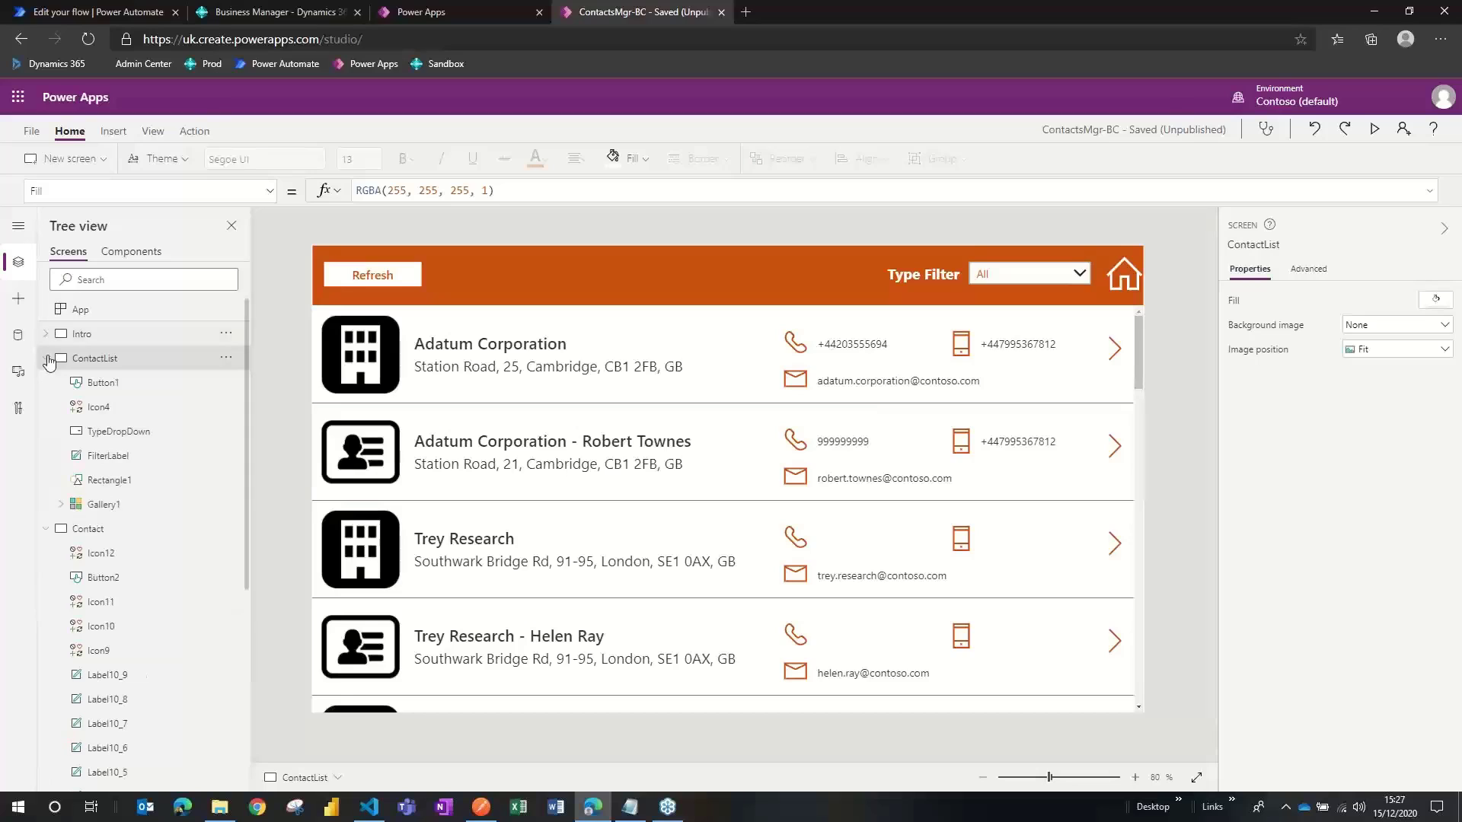
click(46, 530)
click(46, 358)
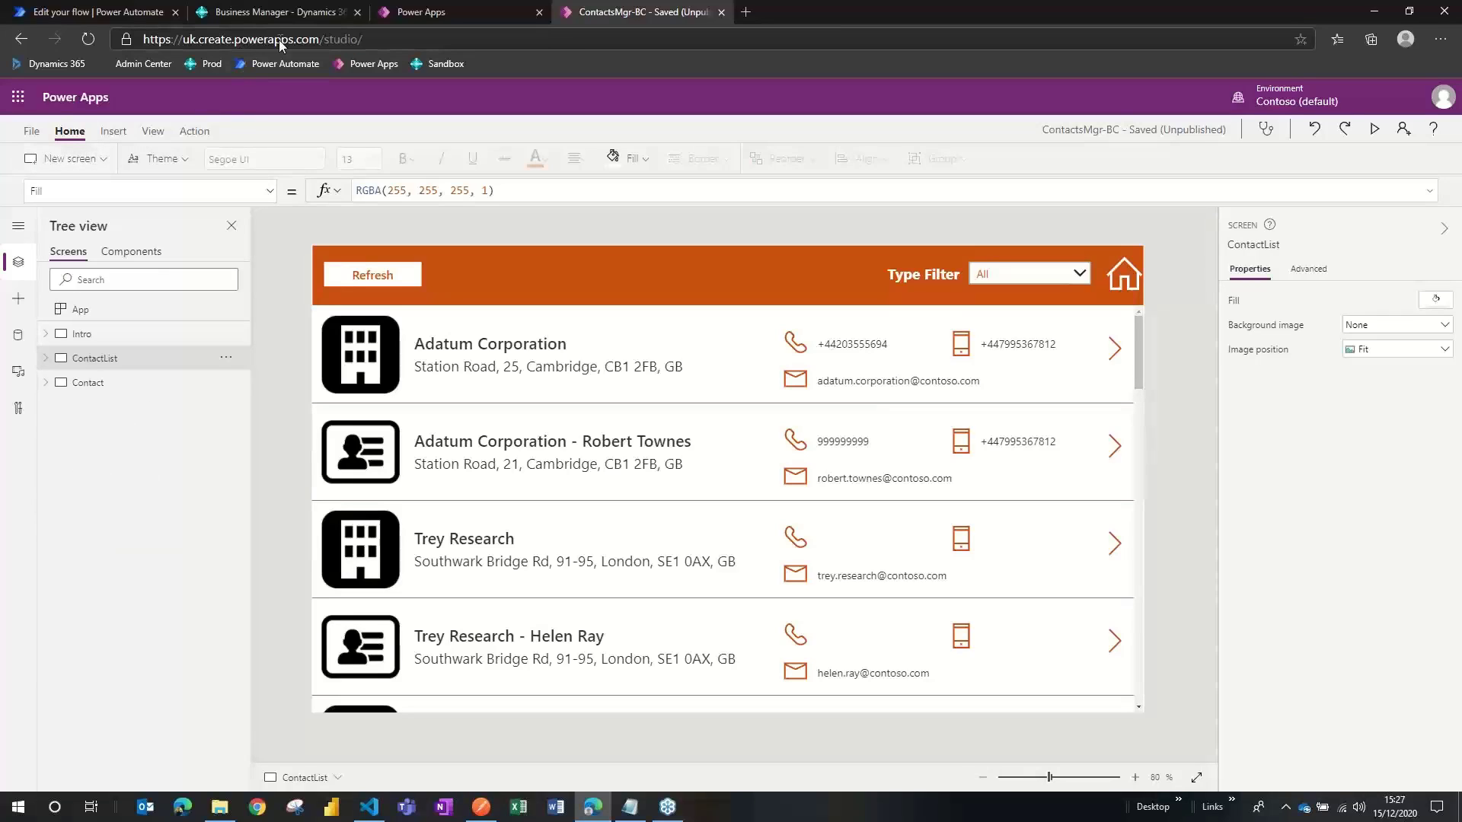
click(84, 163)
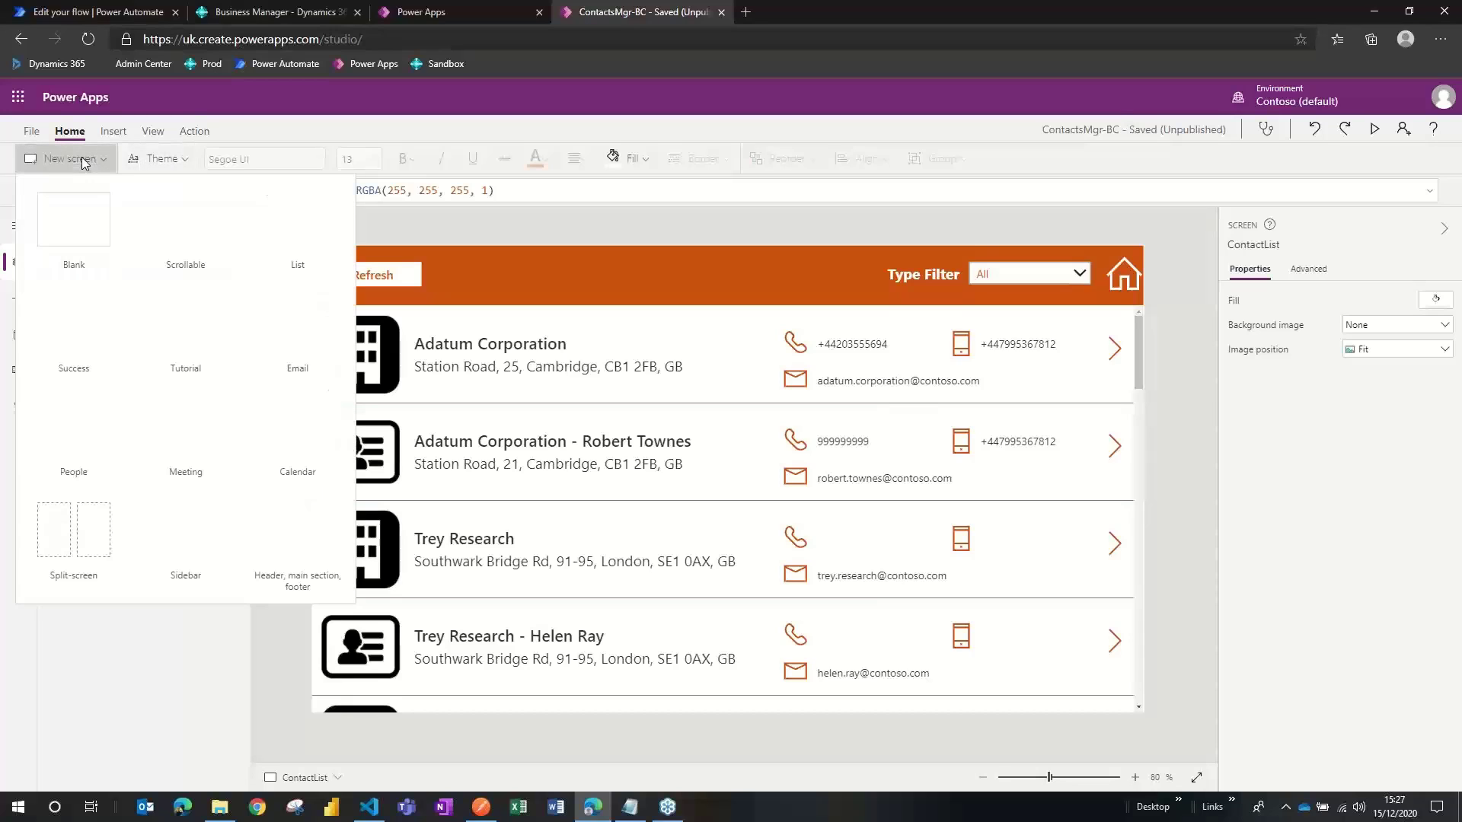
click(68, 251)
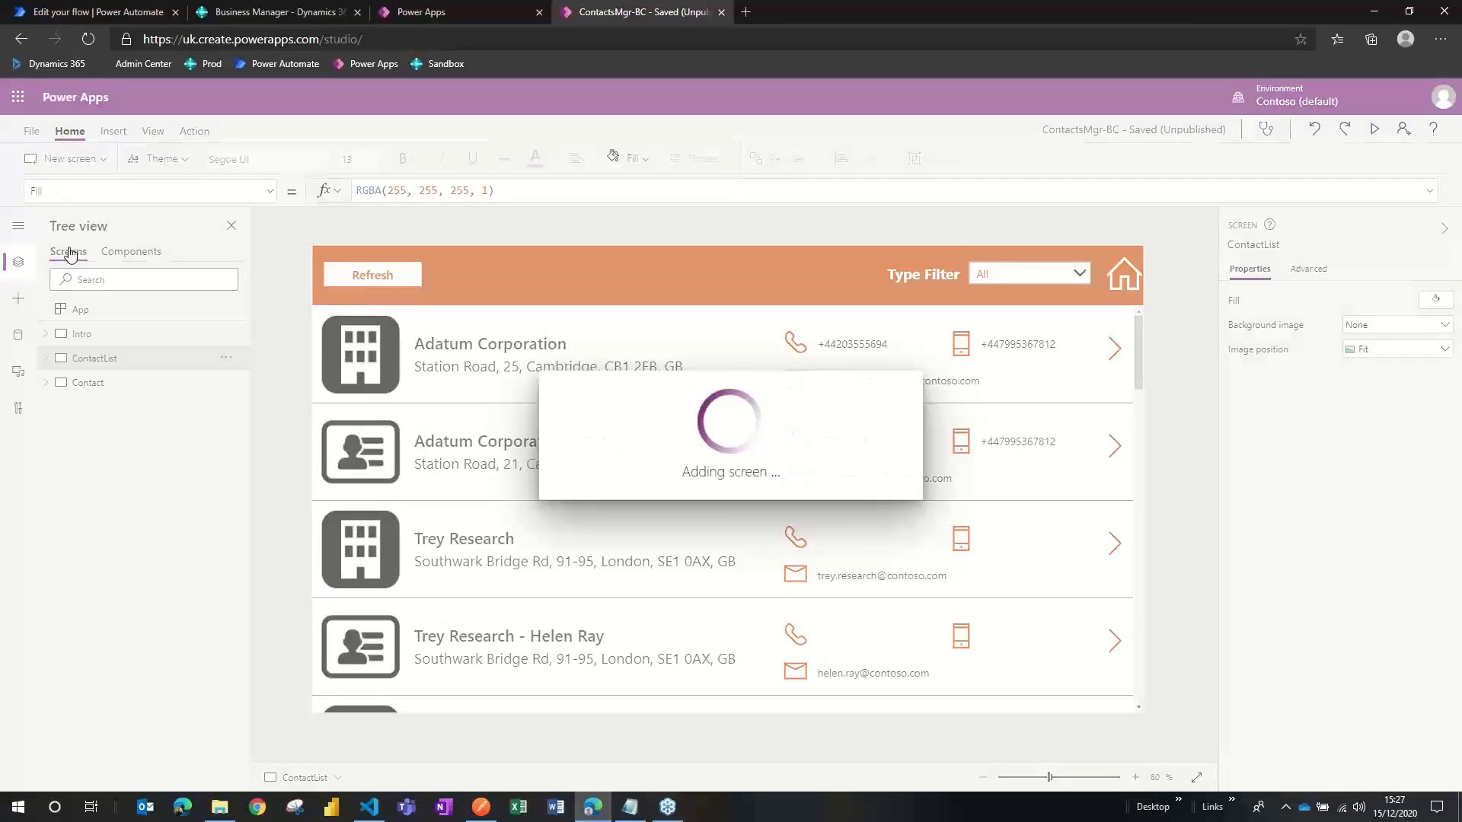
Open the Data pane's full connector catalogue, try searching 'web', and refresh the connectors list
click(17, 337)
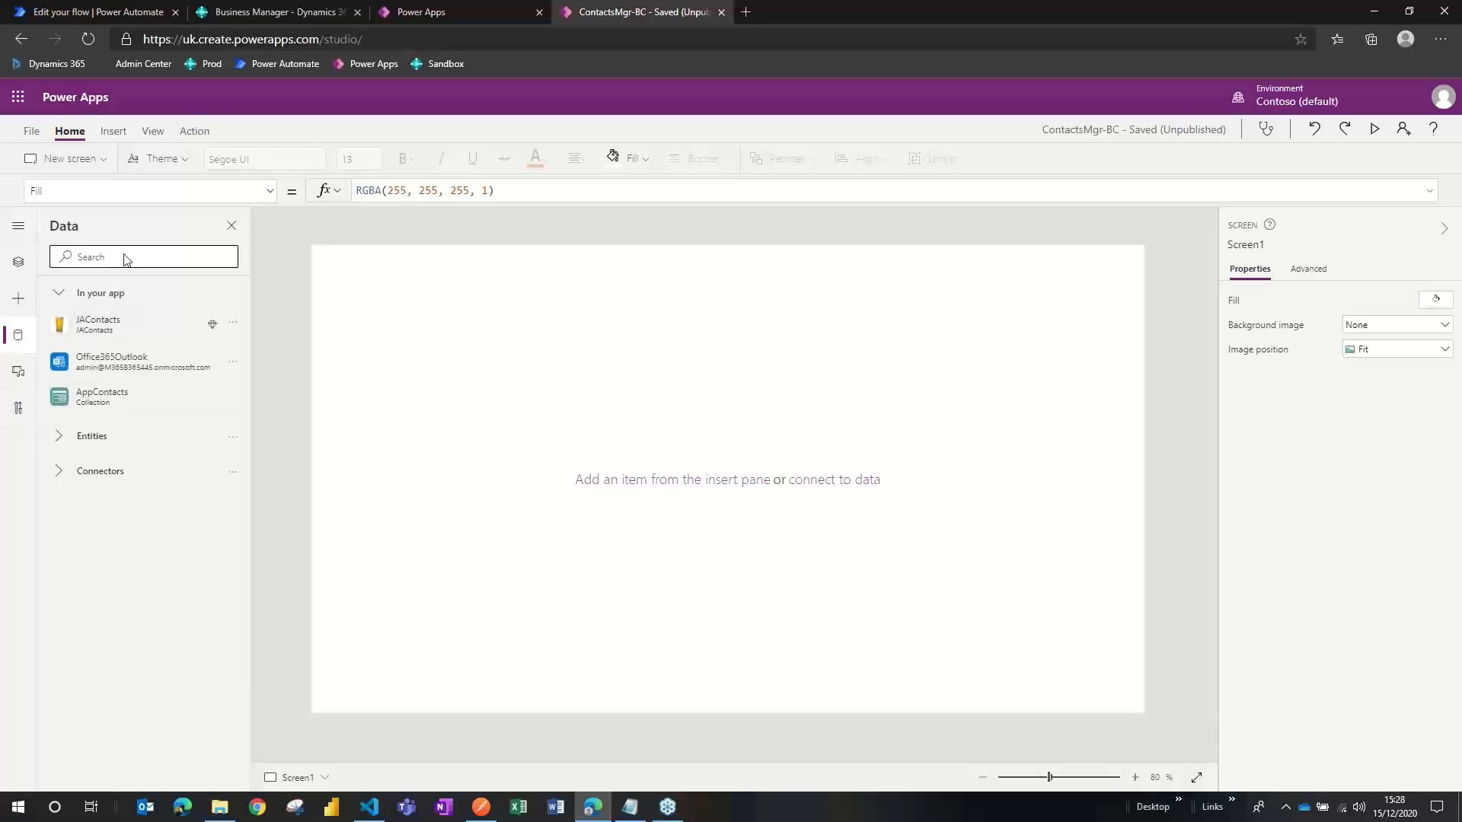
click(60, 473)
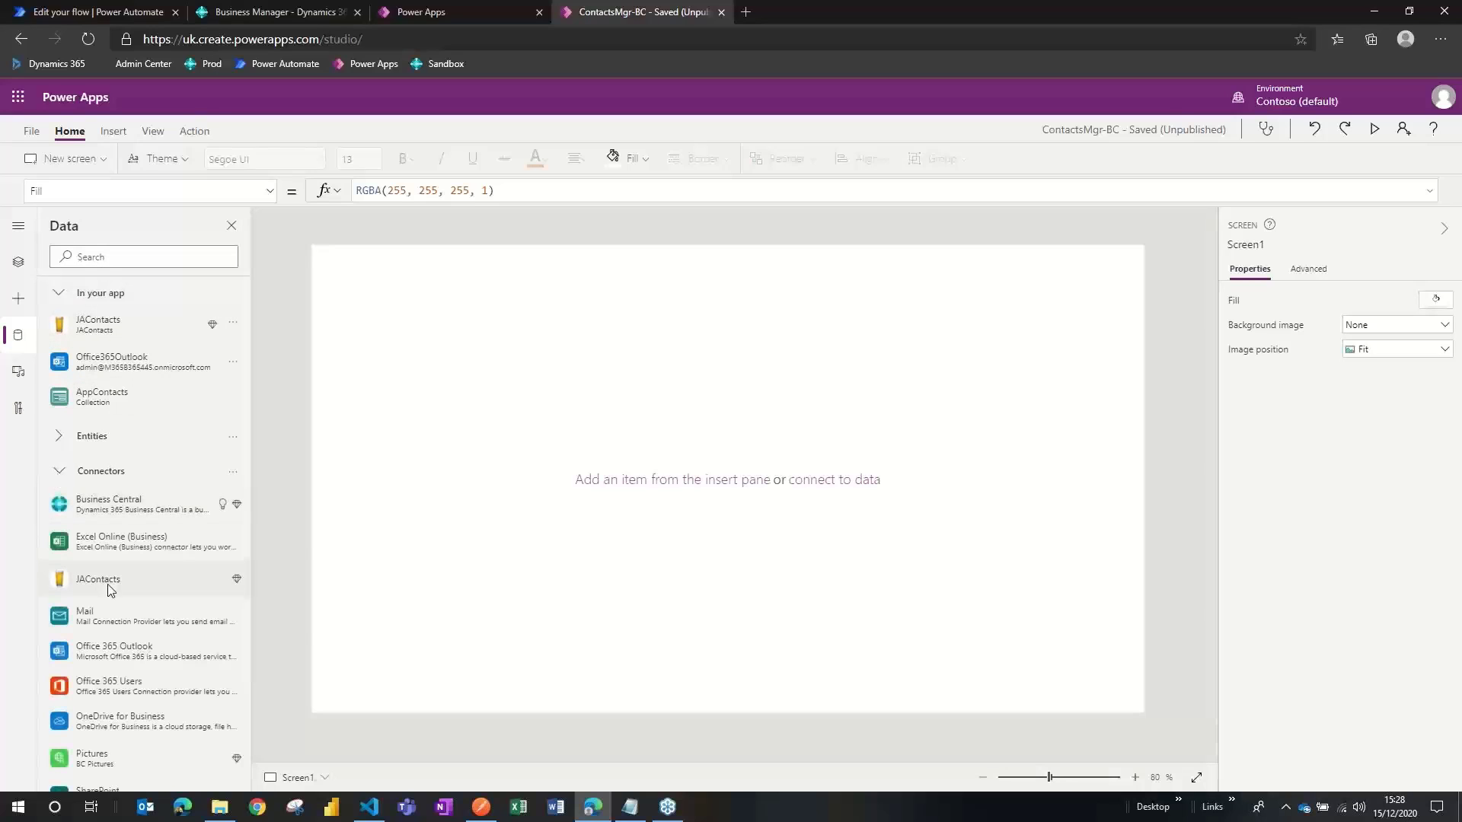
mouse_move(149, 592)
scroll(148, 592, down, 2)
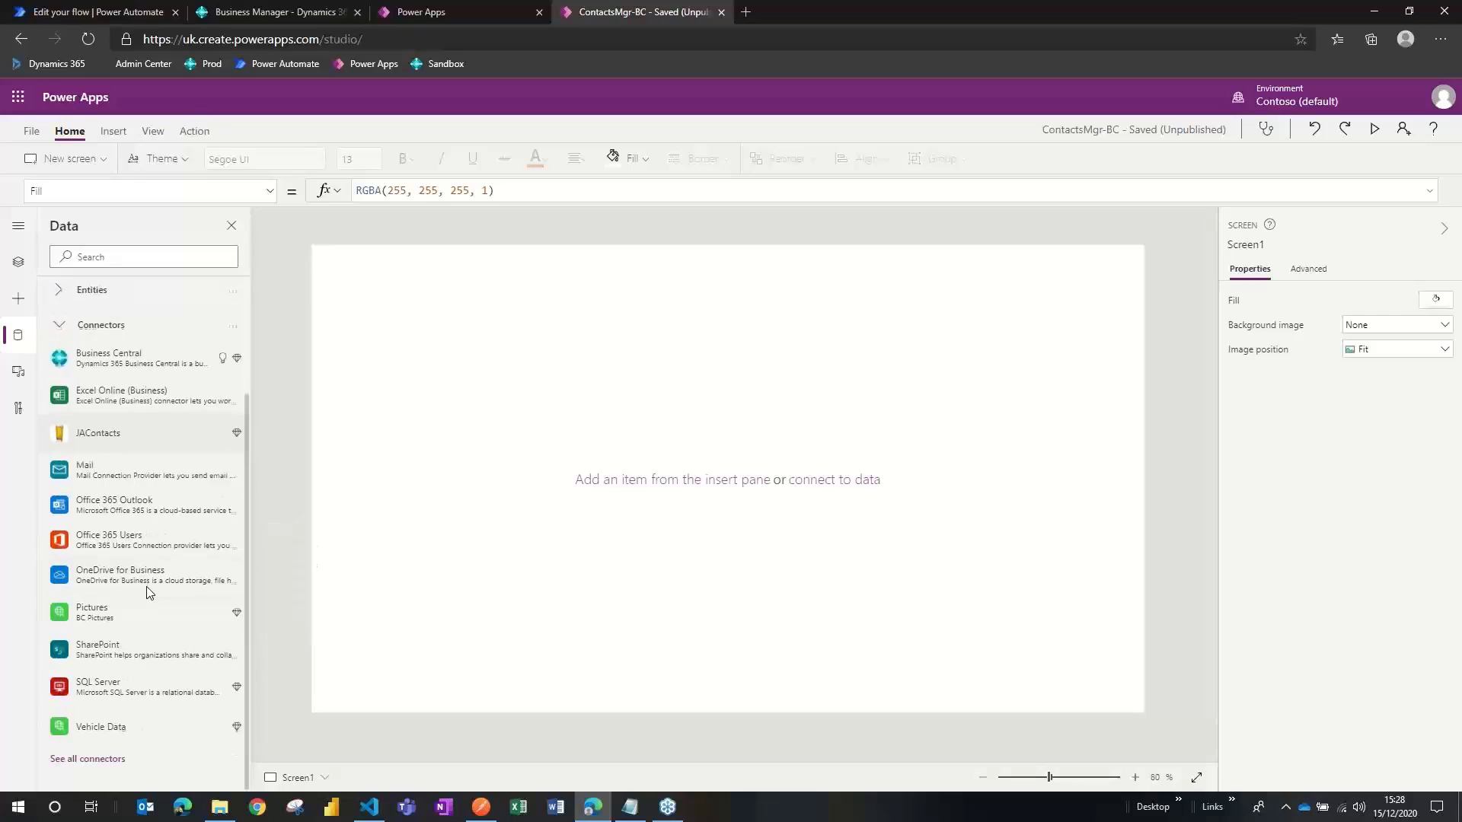
click(84, 759)
click(115, 252)
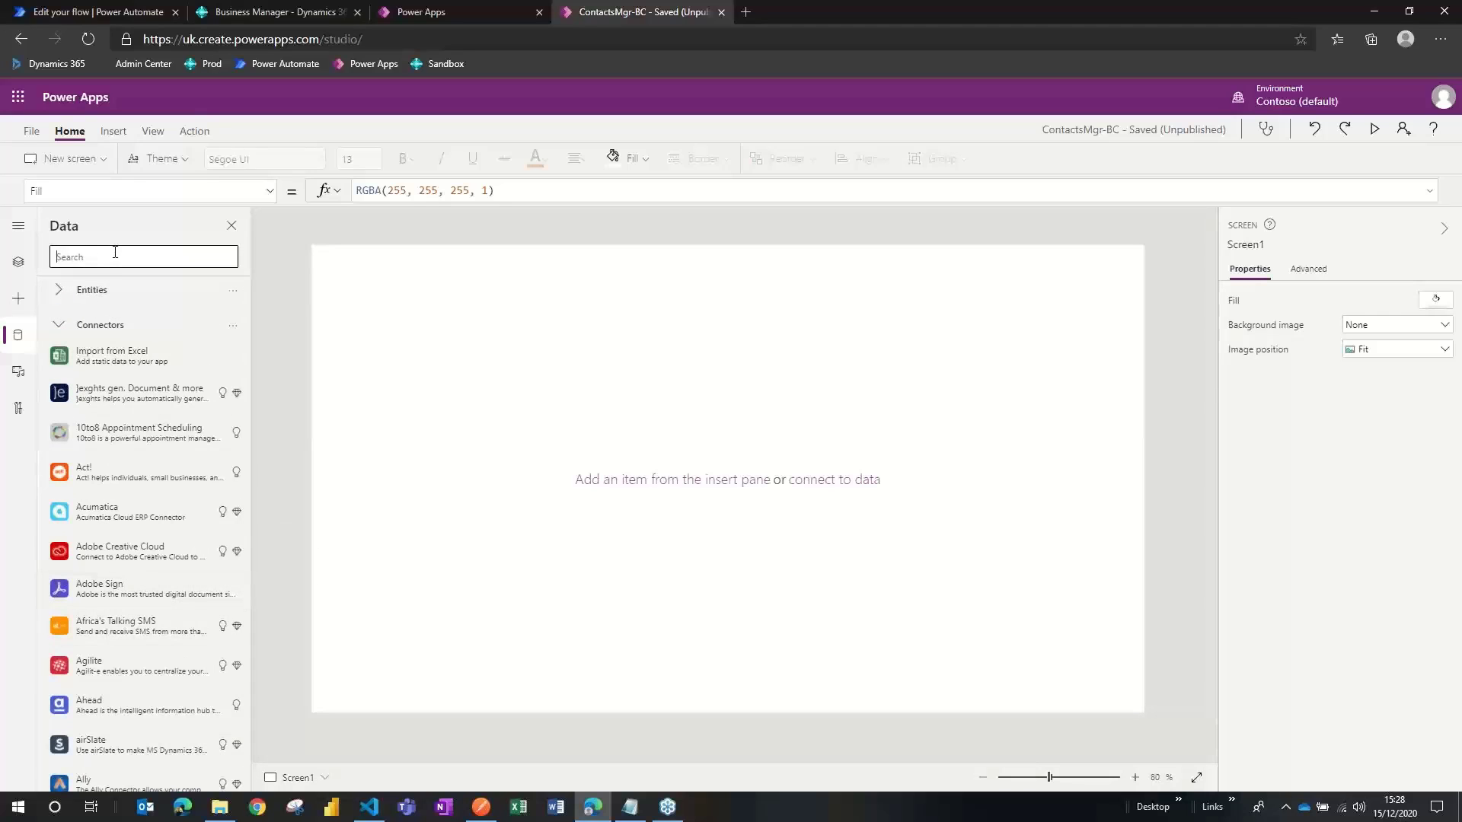
text(web)
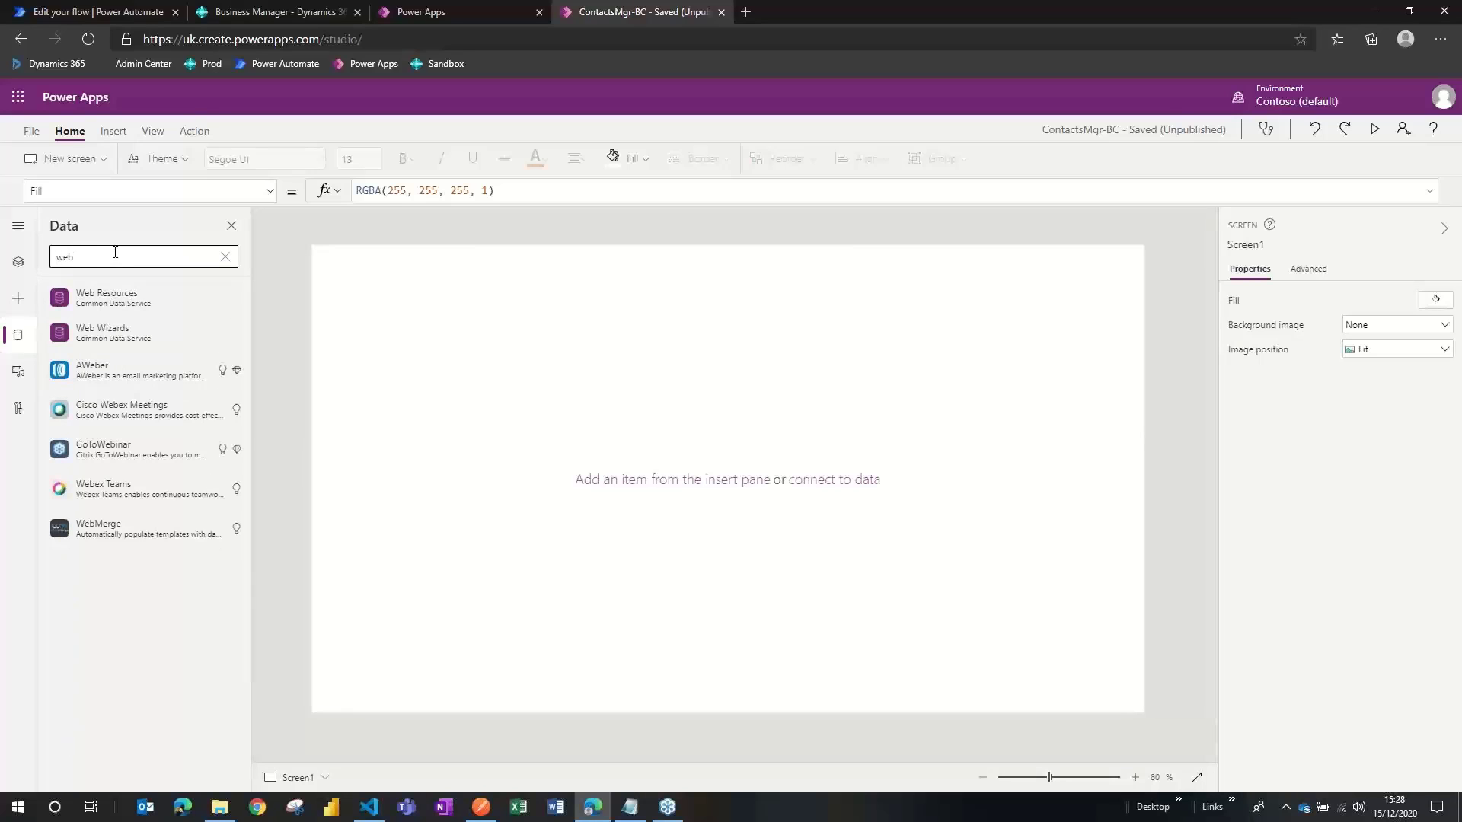
key(BackSpace)
key(BackSpace)
key(BackSpace)
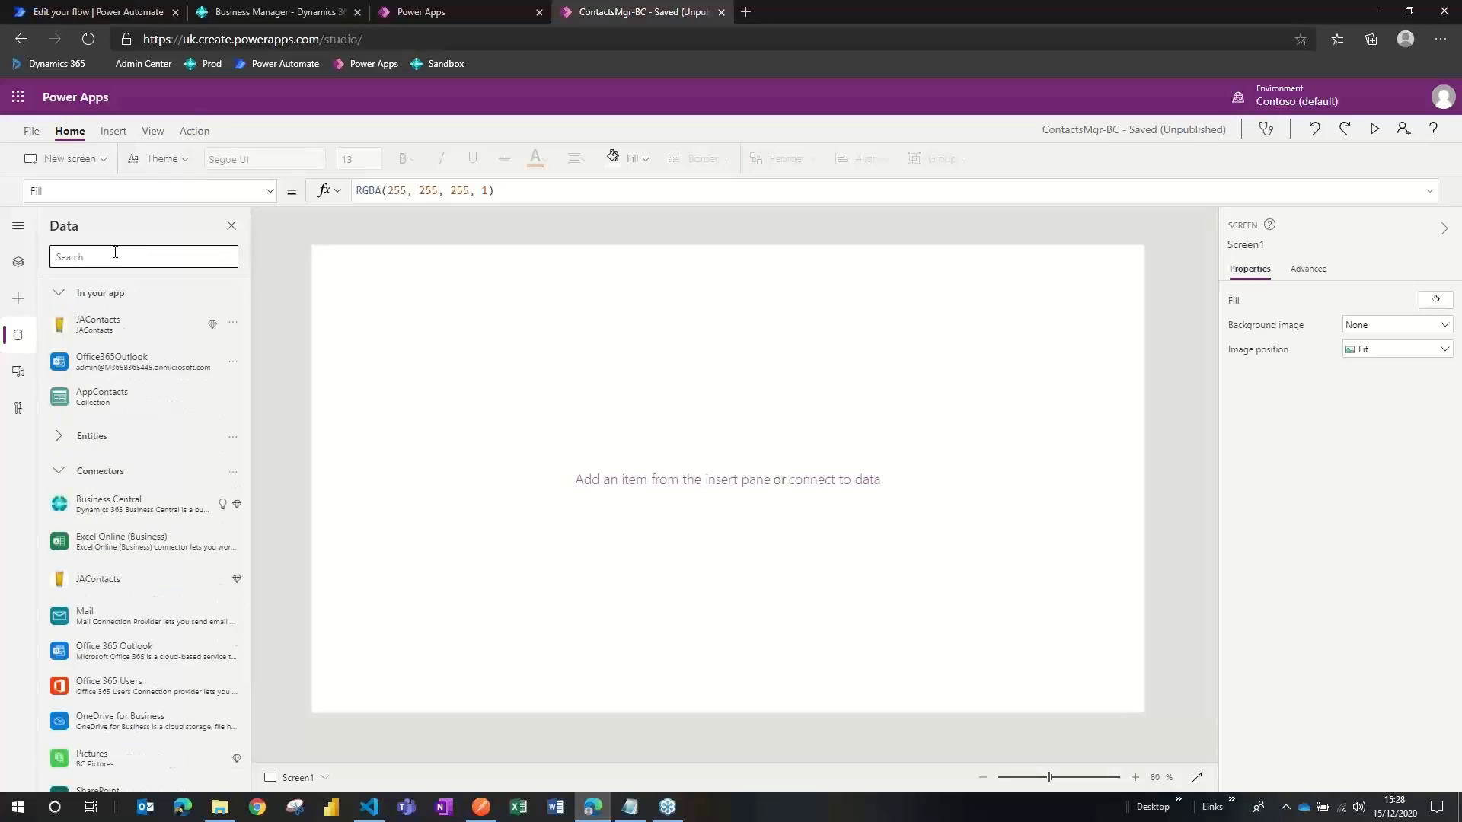
click(234, 472)
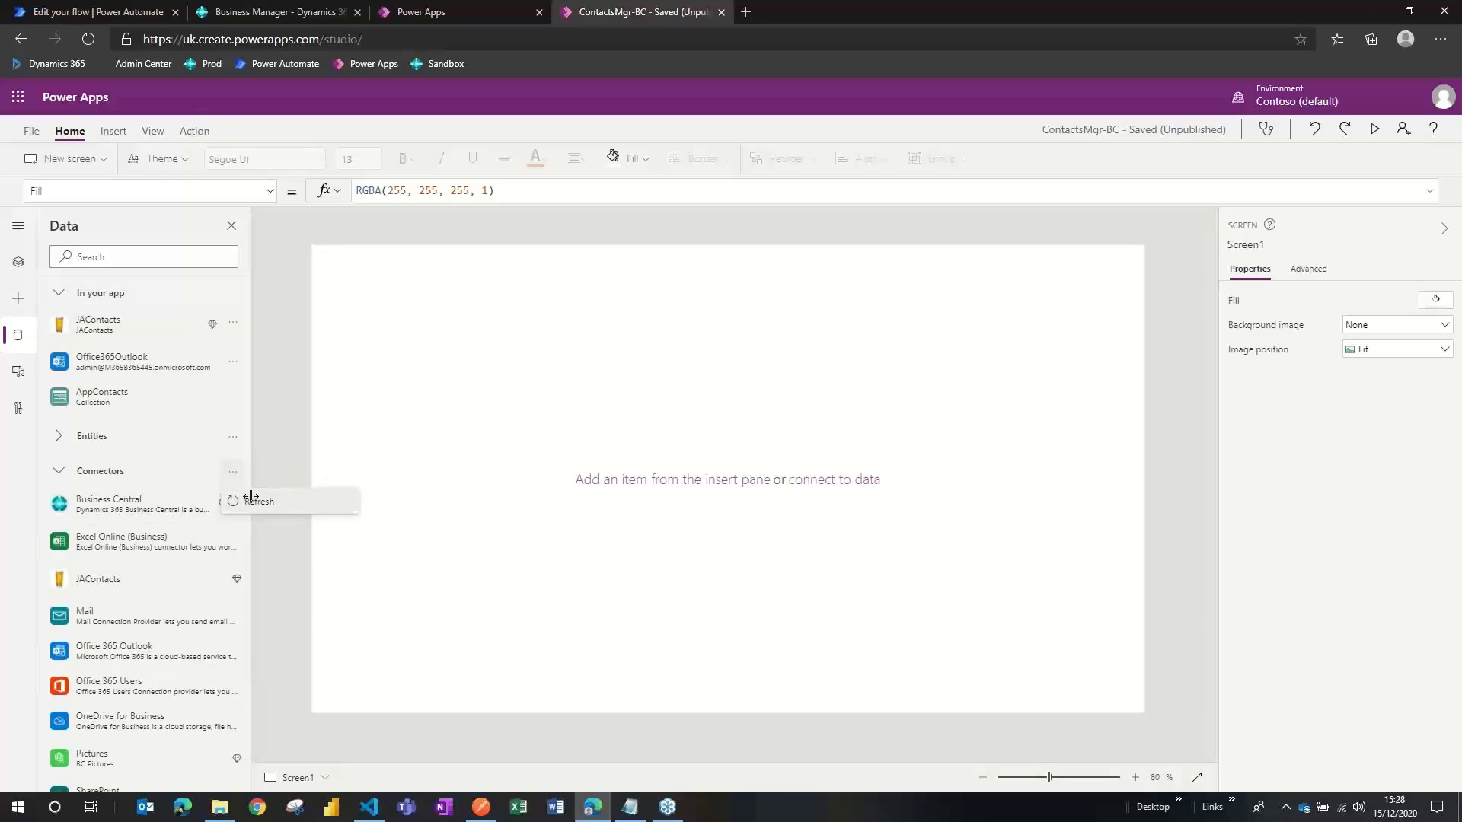
click(249, 500)
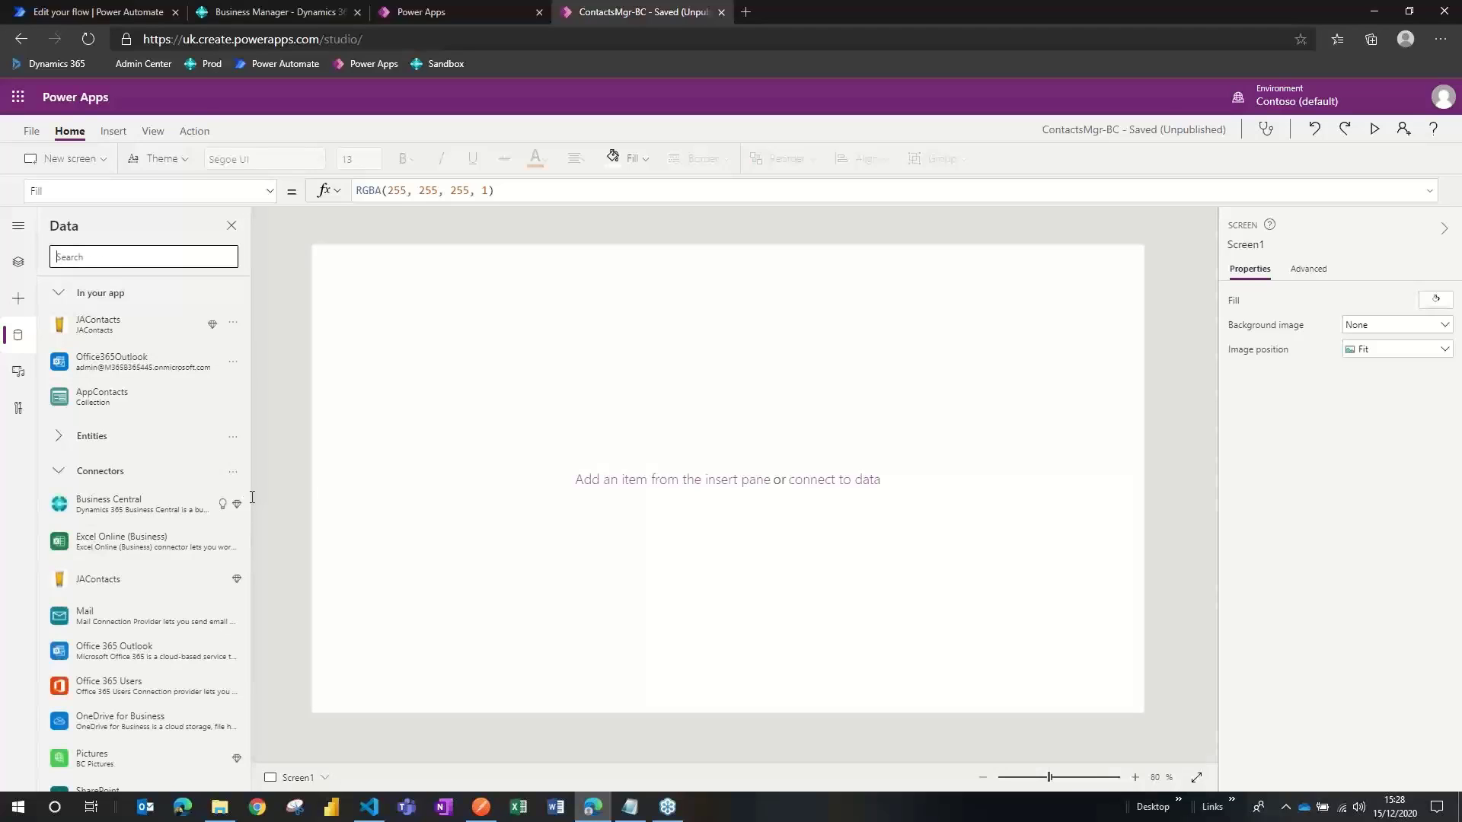
Search 'web' and add the existing Webinar API connection to the app's data sources
text(web)
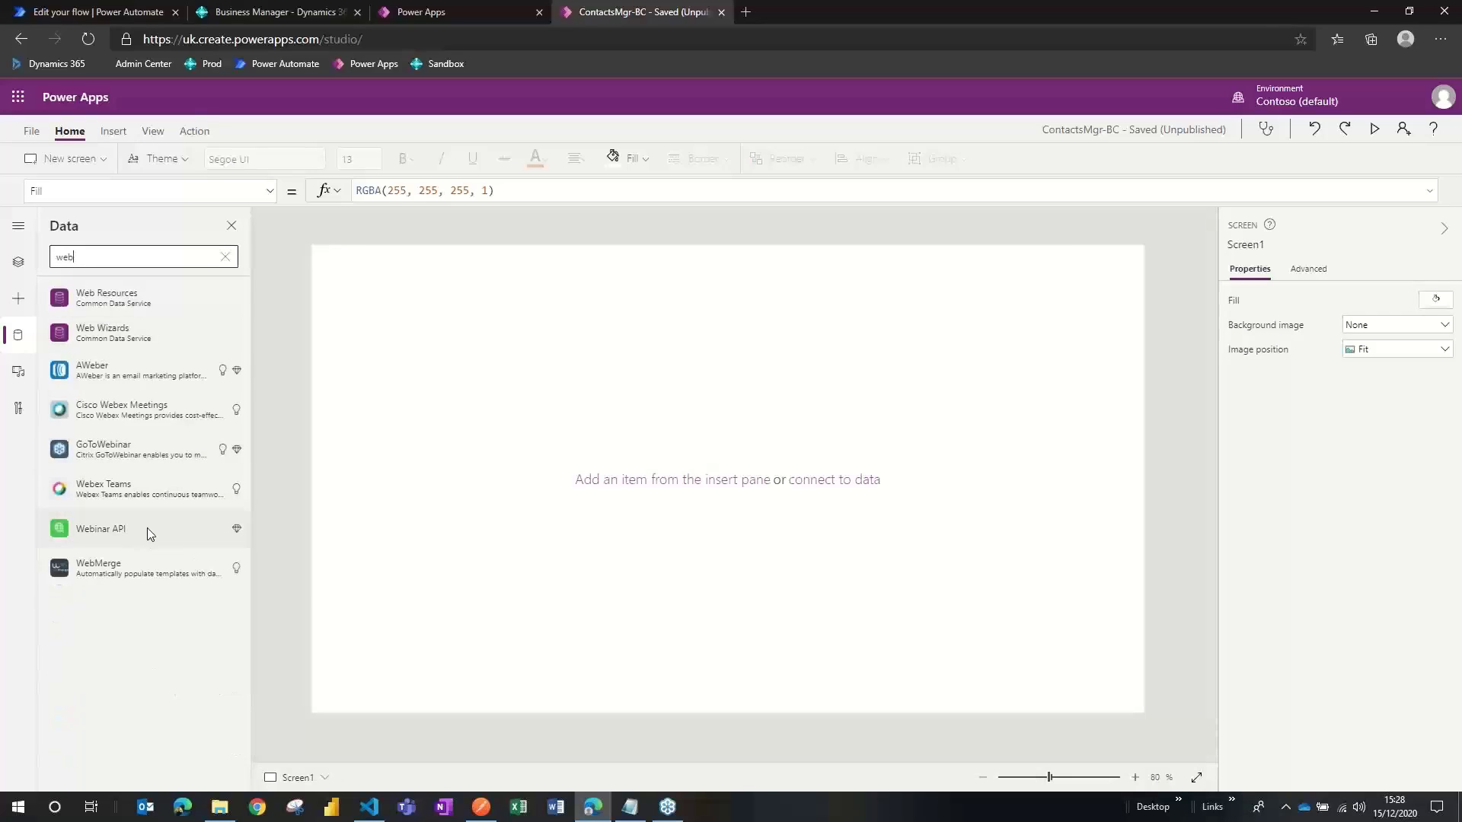
mouse_move(148, 528)
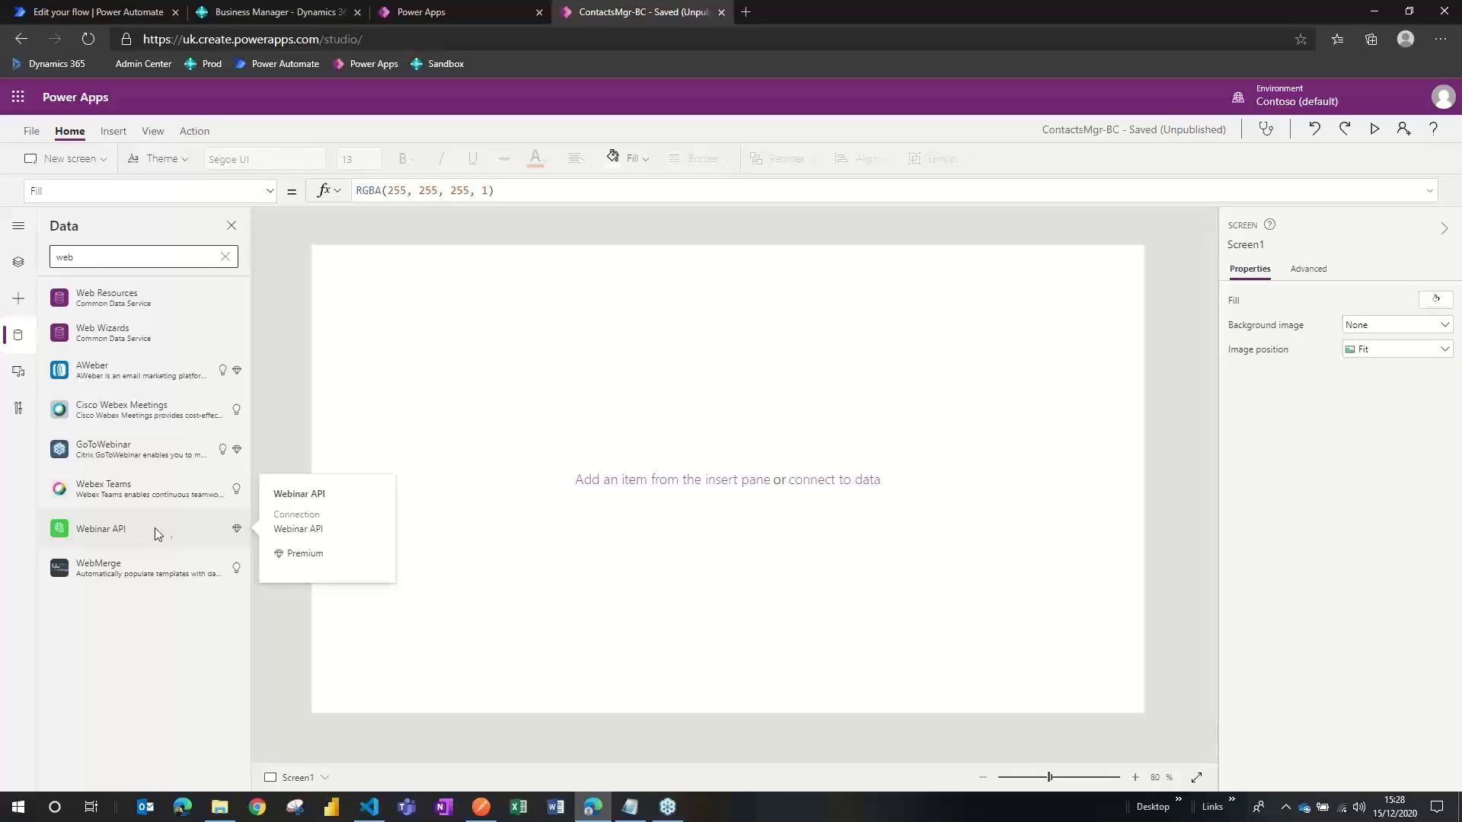
click(165, 523)
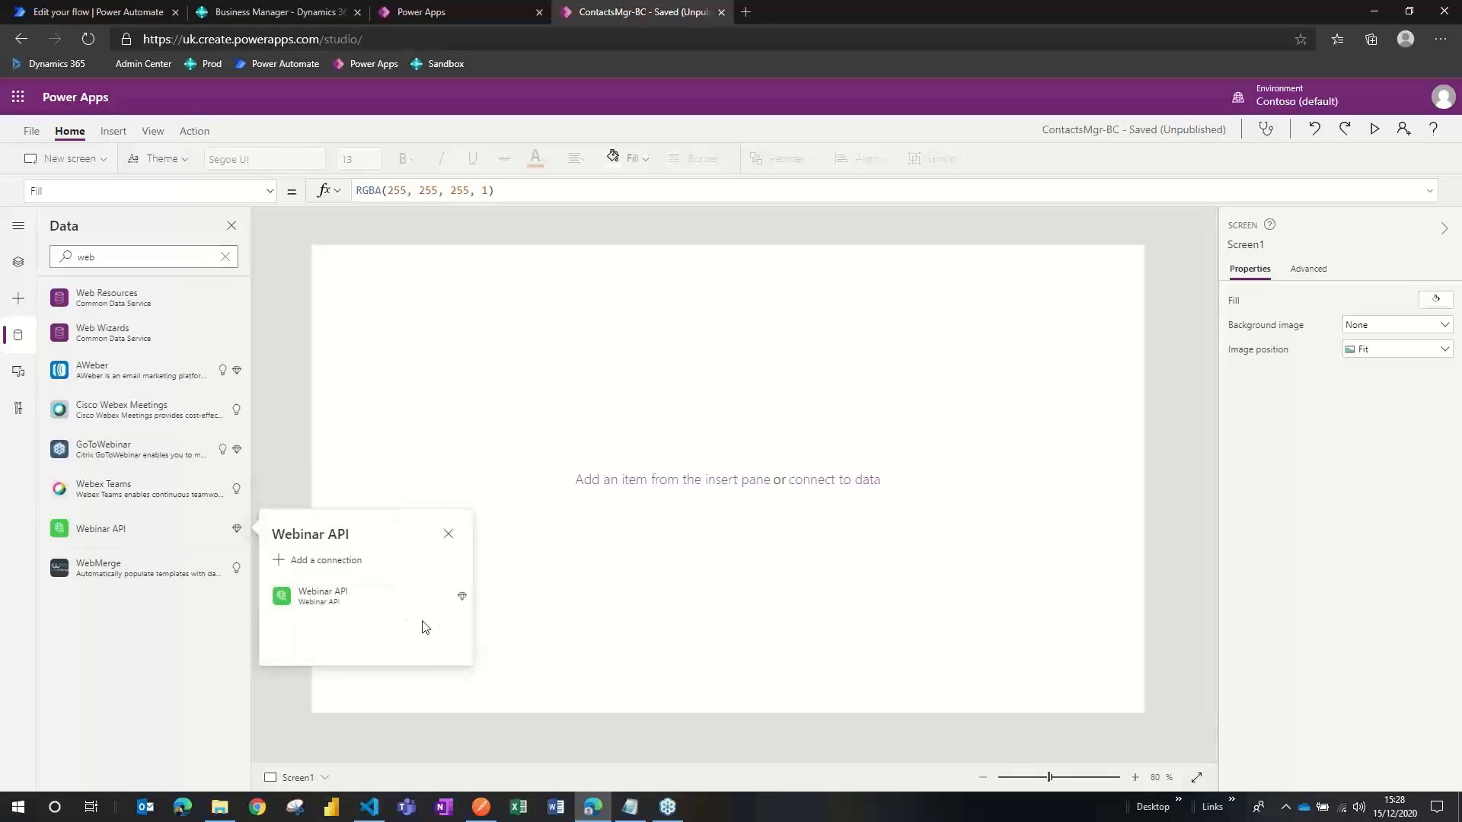
mouse_move(446, 603)
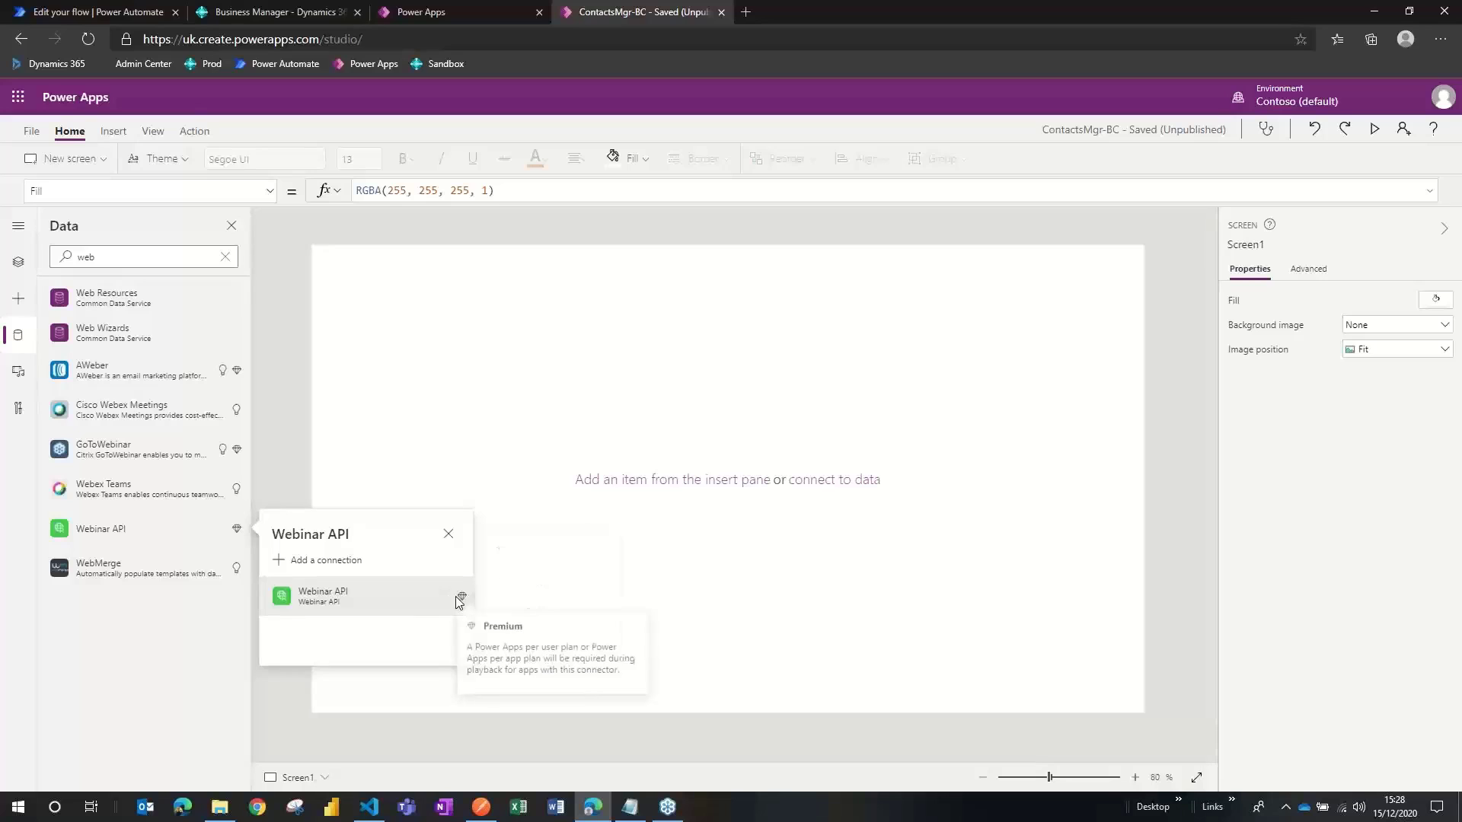
click(417, 605)
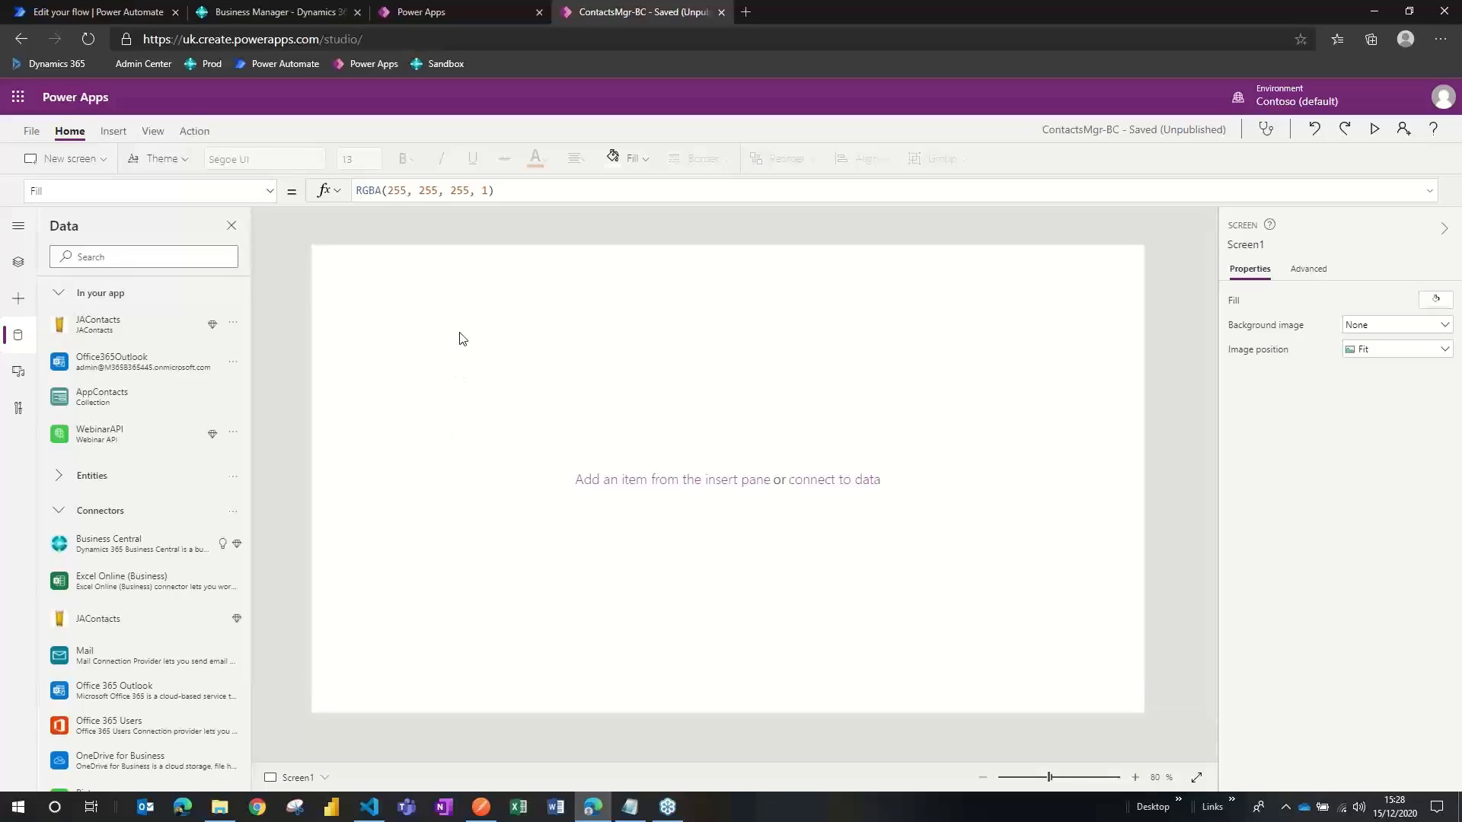
Insert a button, Button3, onto Screen1 and nudge it near the top-left
click(123, 132)
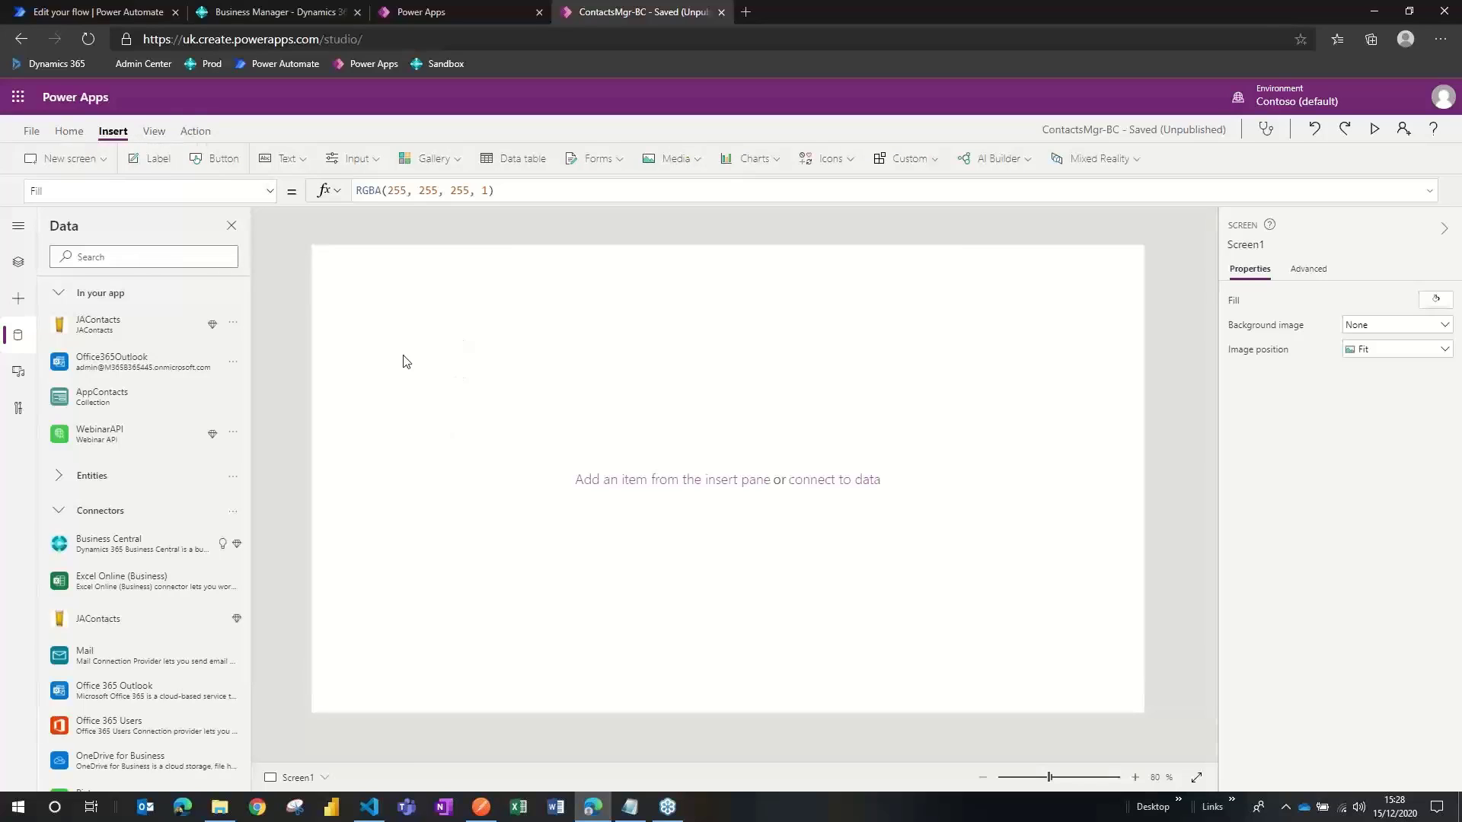
mouse_move(140, 437)
click(213, 164)
mouse_move(401, 286)
mouse_down()
mouse_move(444, 307)
mouse_move(420, 294)
mouse_up()
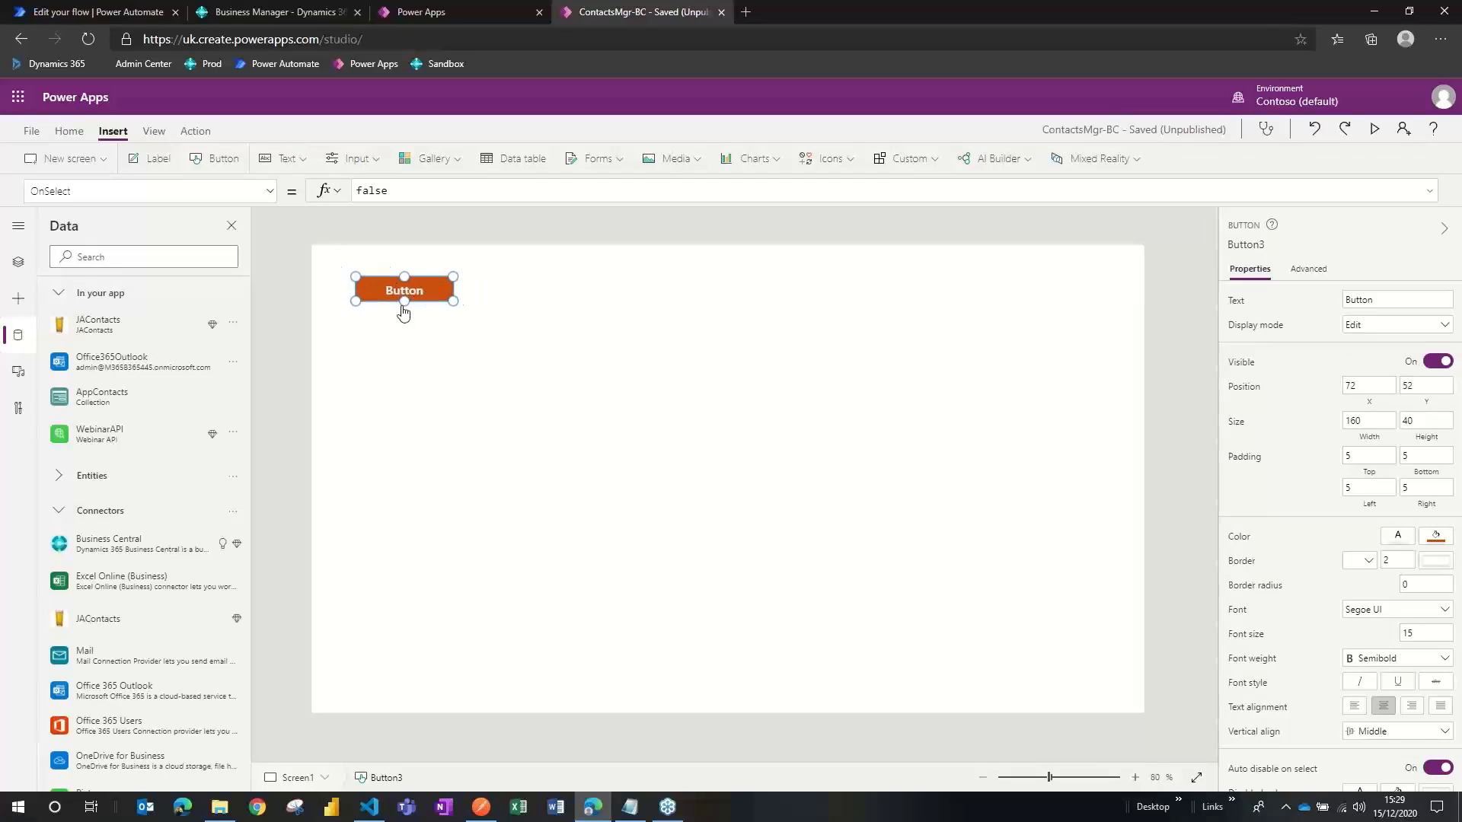
Check Screen1's OnVisible and the App's OnStart formulas in Tree view, then reselect Button3
click(17, 263)
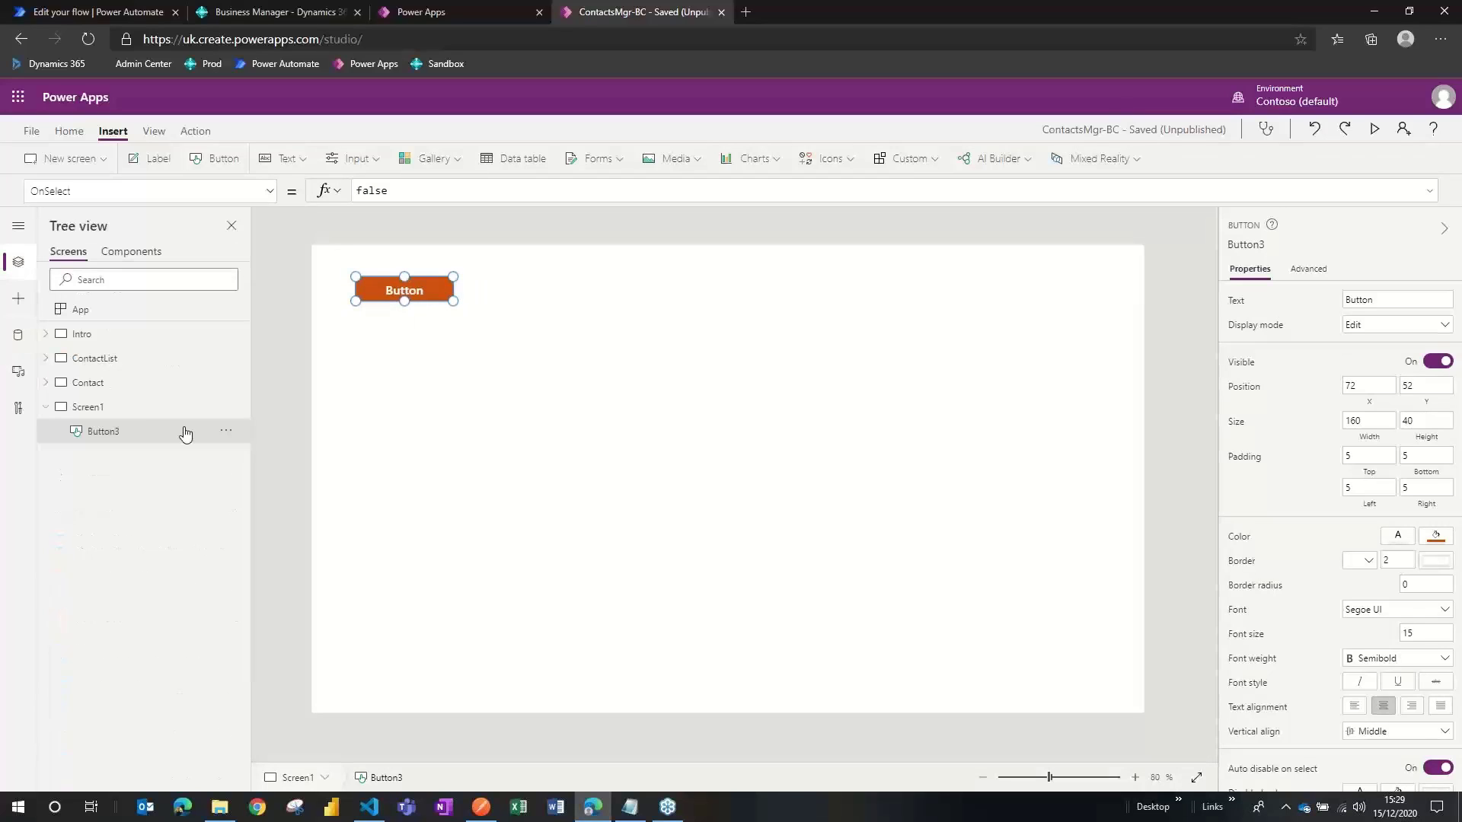
click(149, 409)
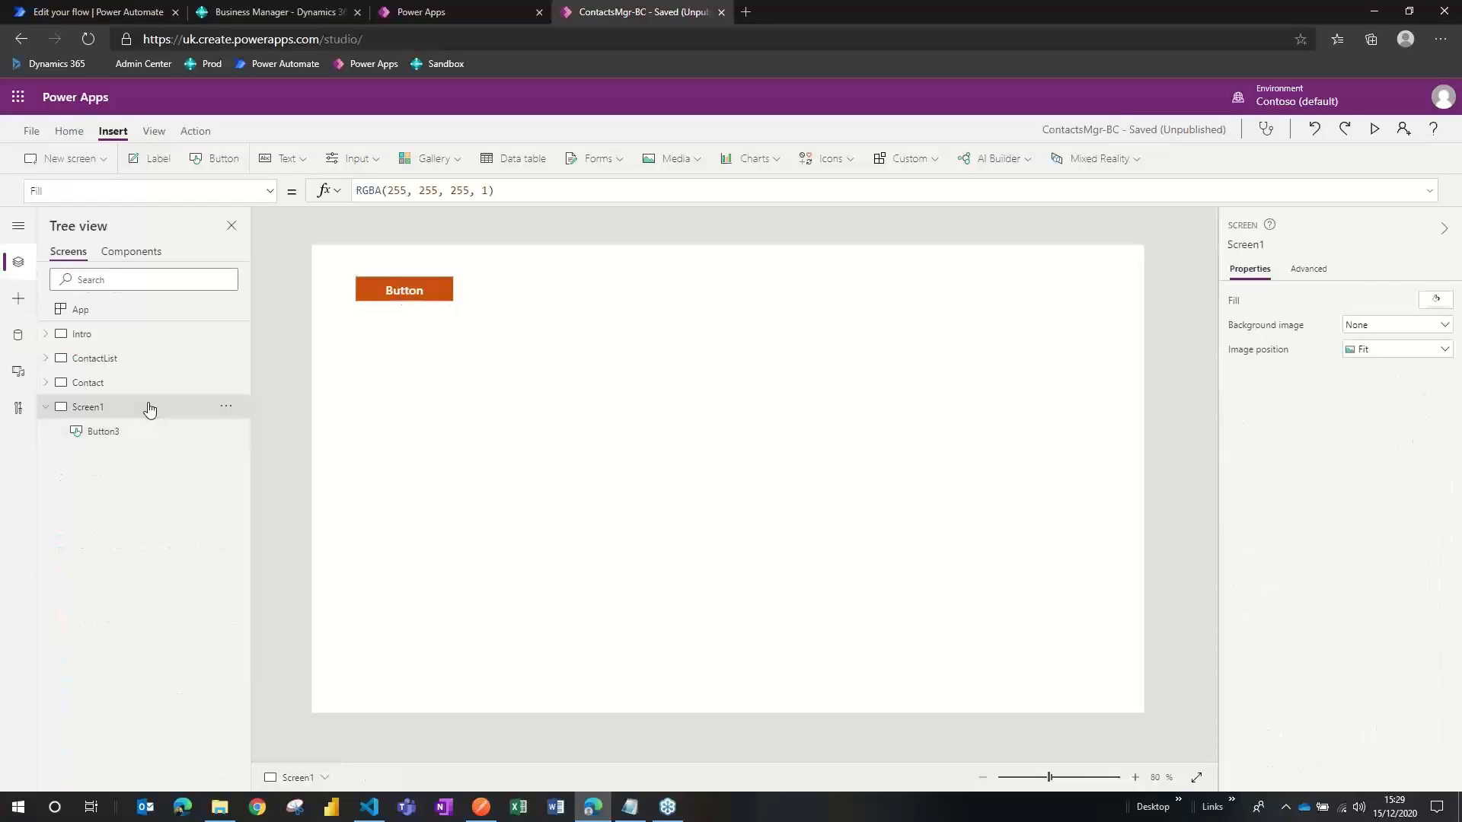
click(270, 194)
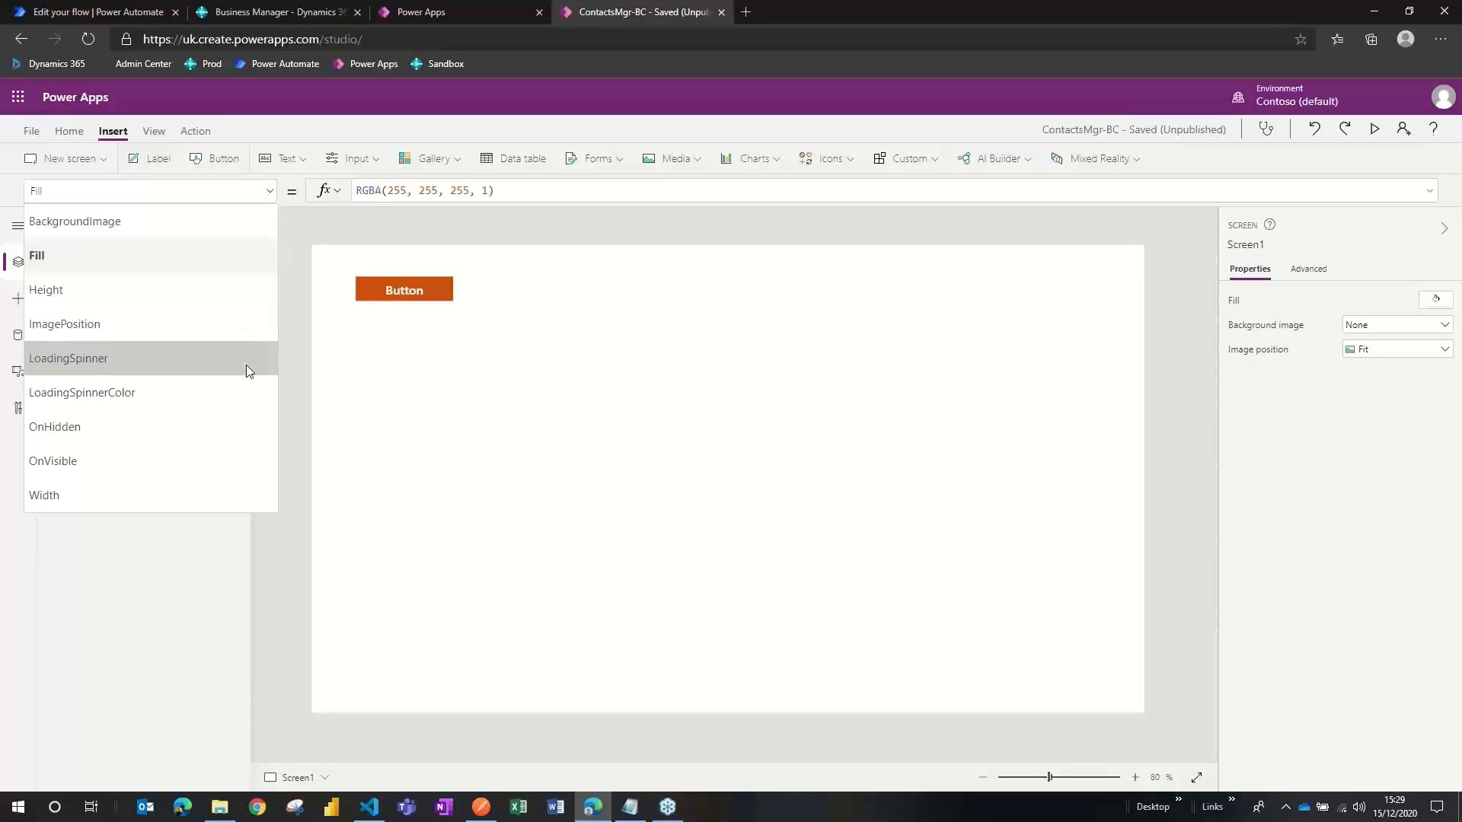
click(198, 461)
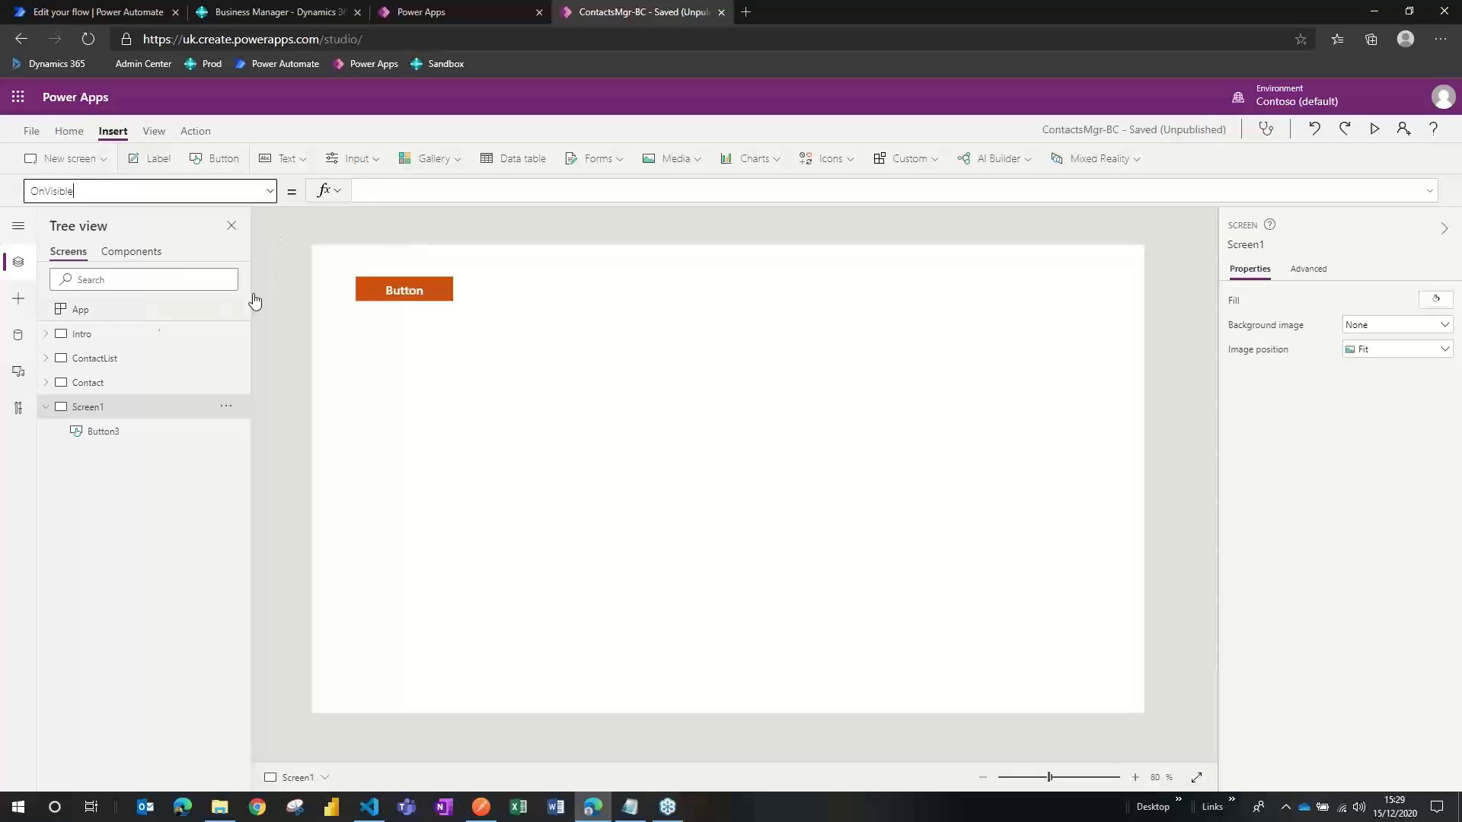
click(150, 315)
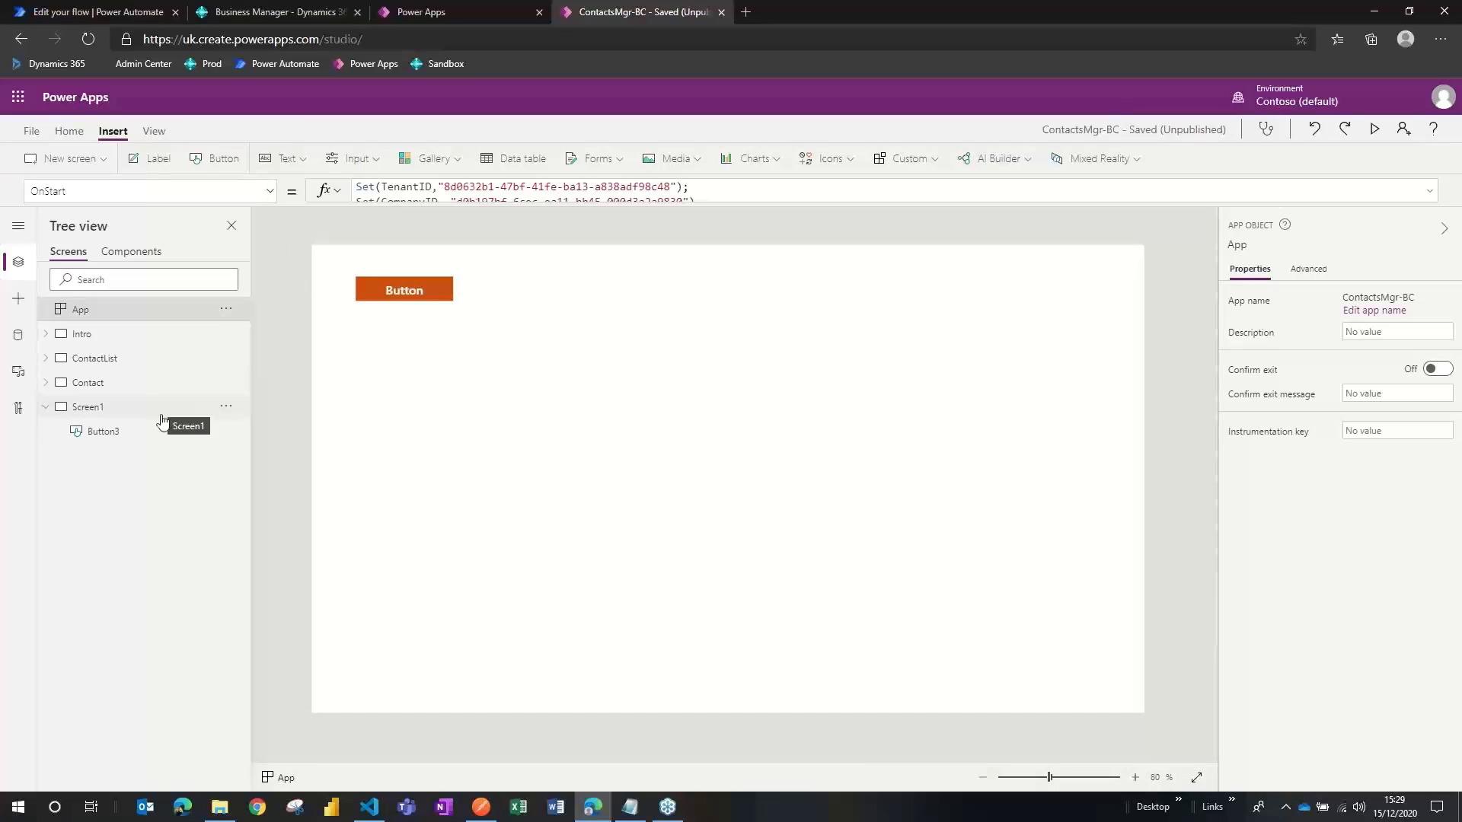
click(414, 292)
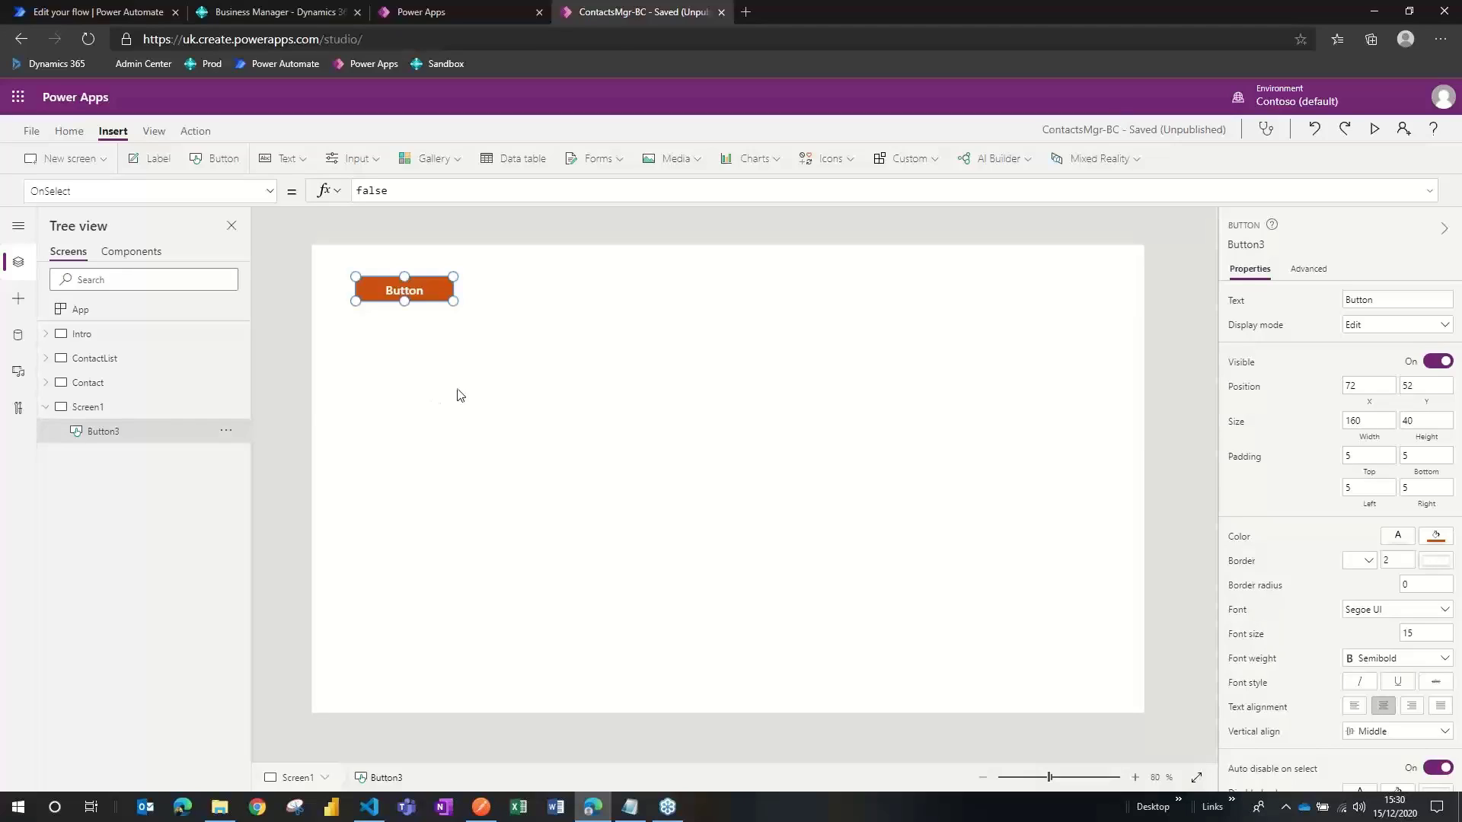
Replace Button3's OnSelect value 'false' with a WebinarAPI.GETContacts call
click(403, 190)
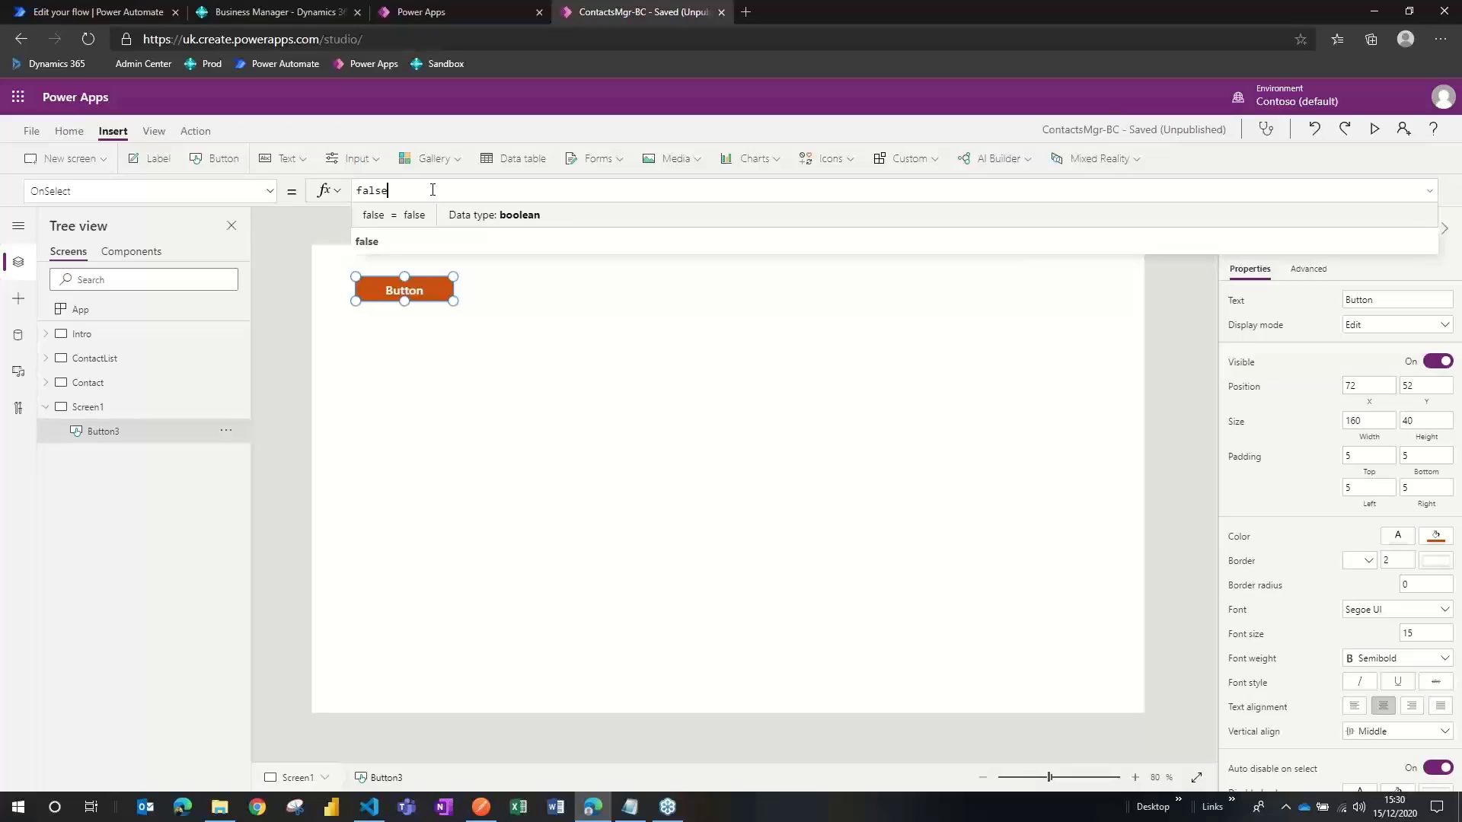
drag(414, 190, 348, 190)
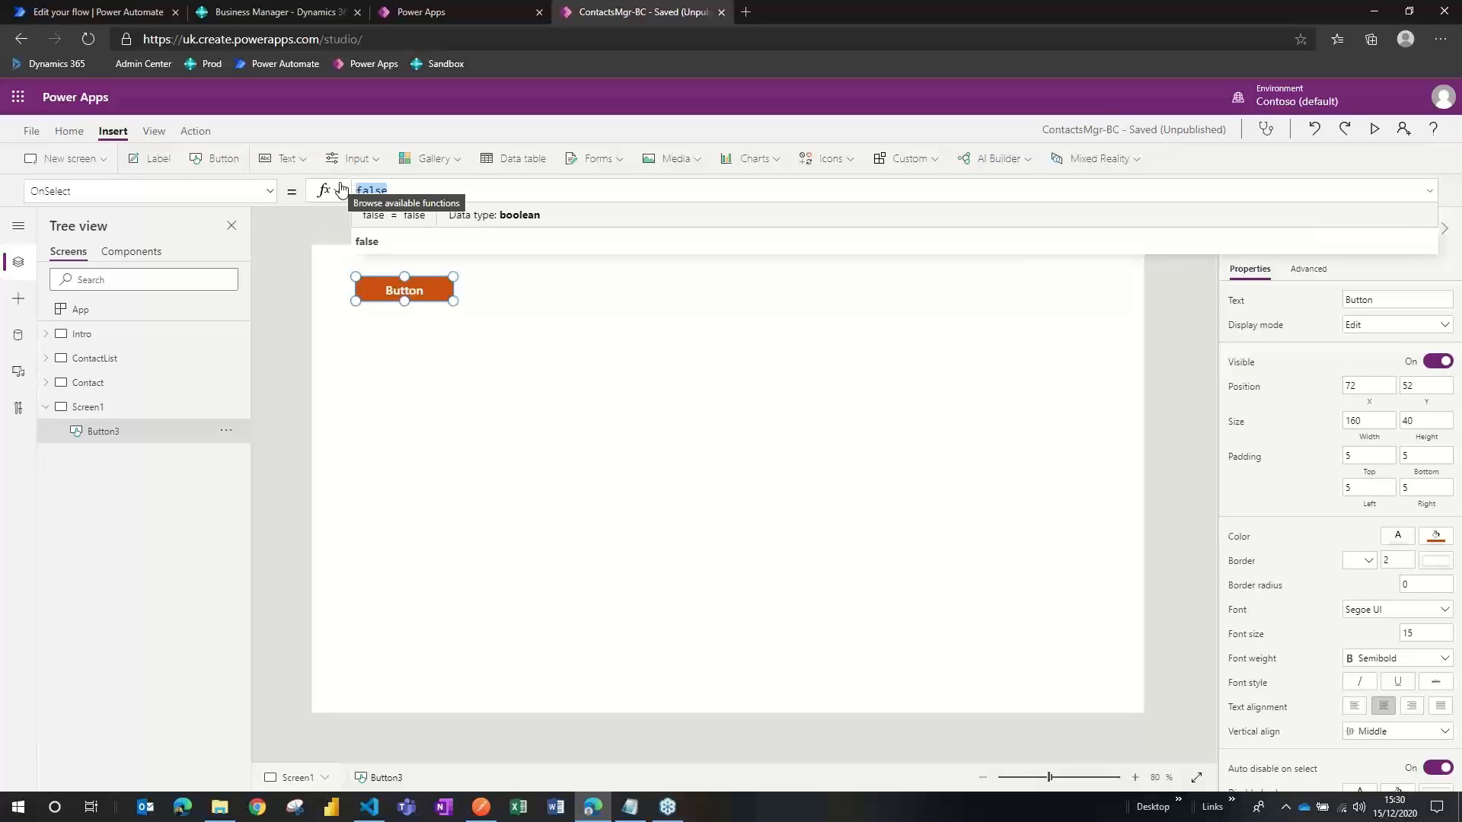
key(BackSpace)
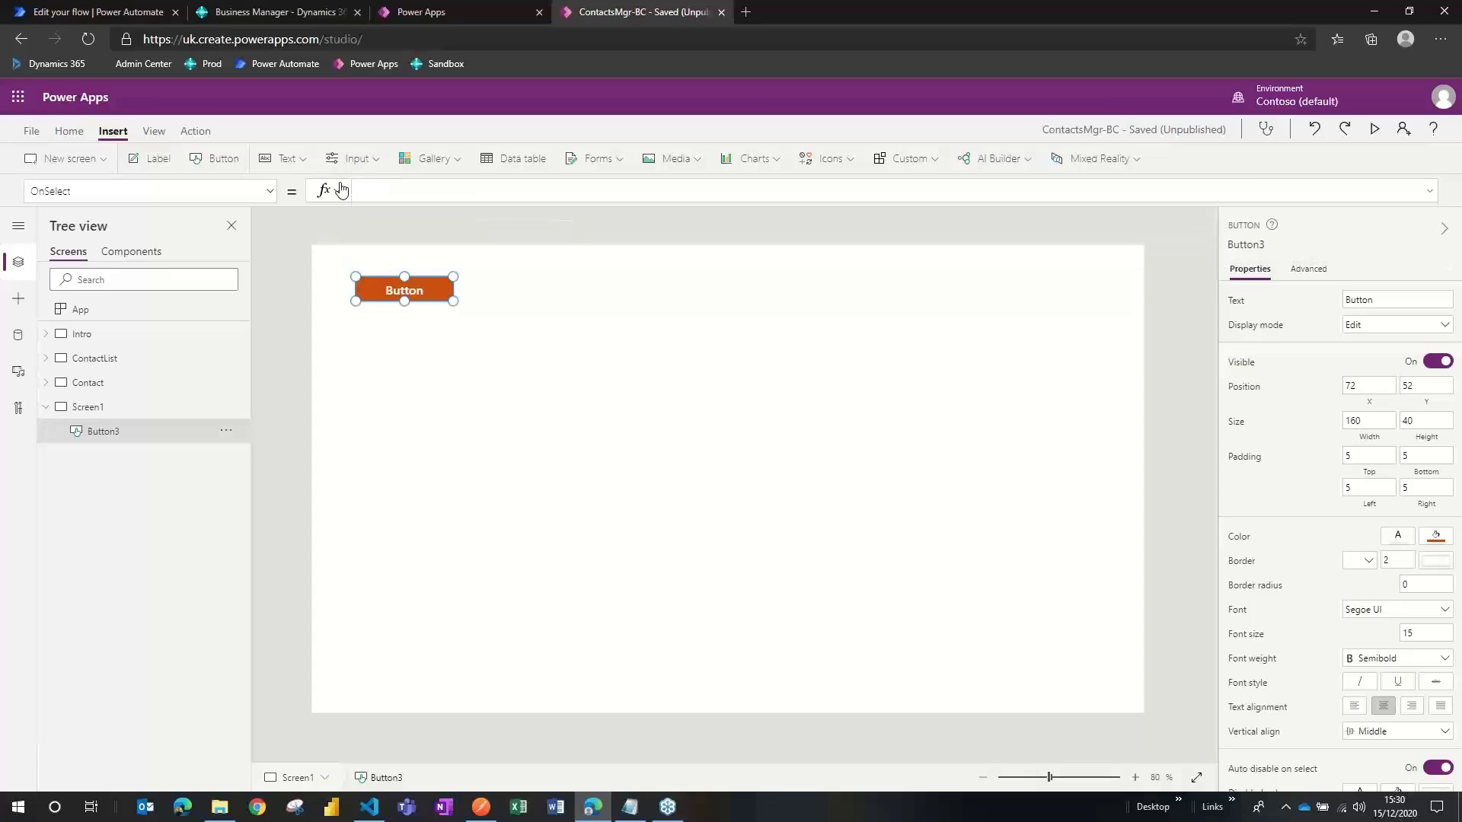
text(web)
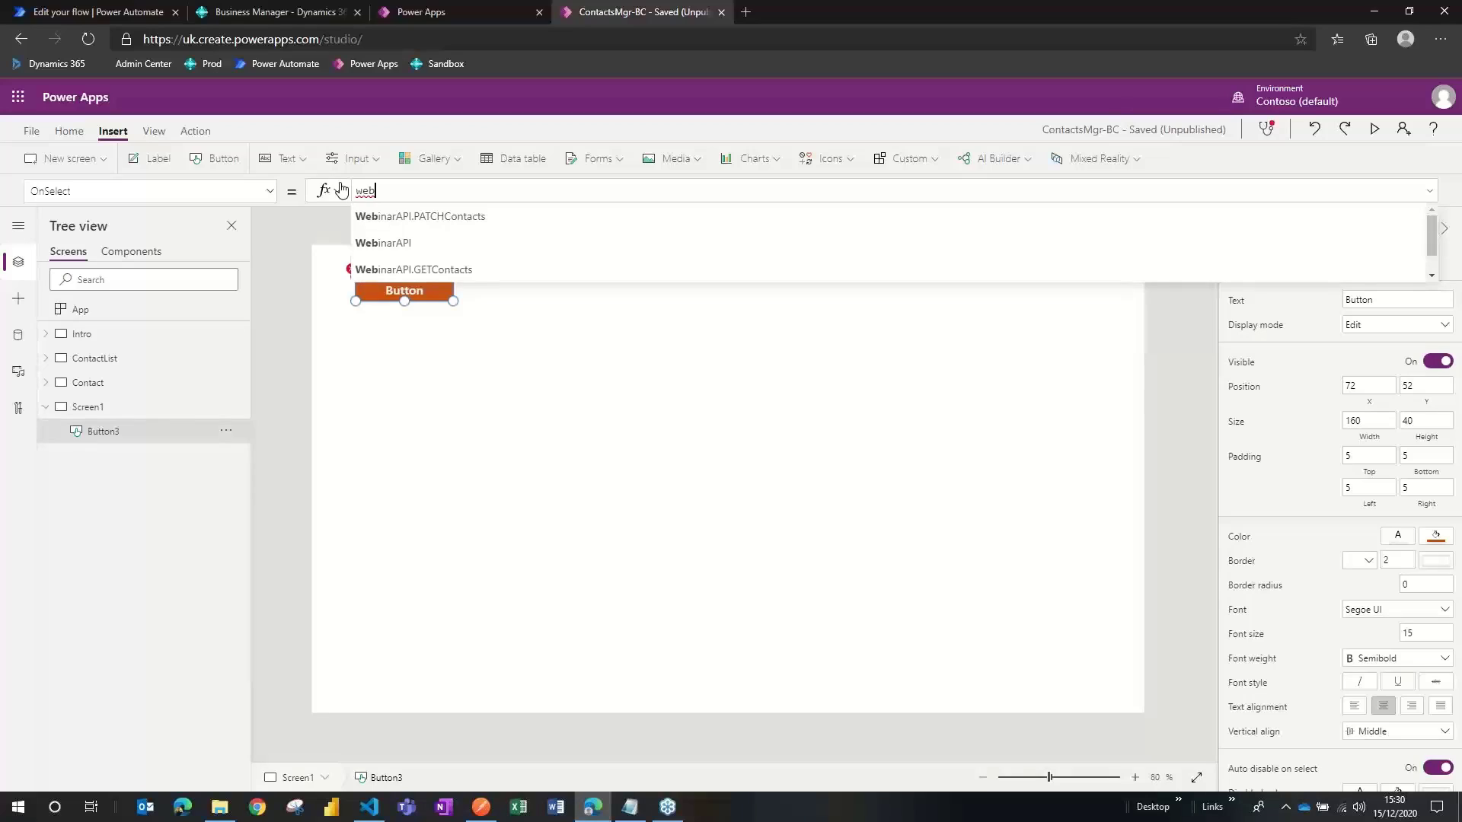
key(Down)
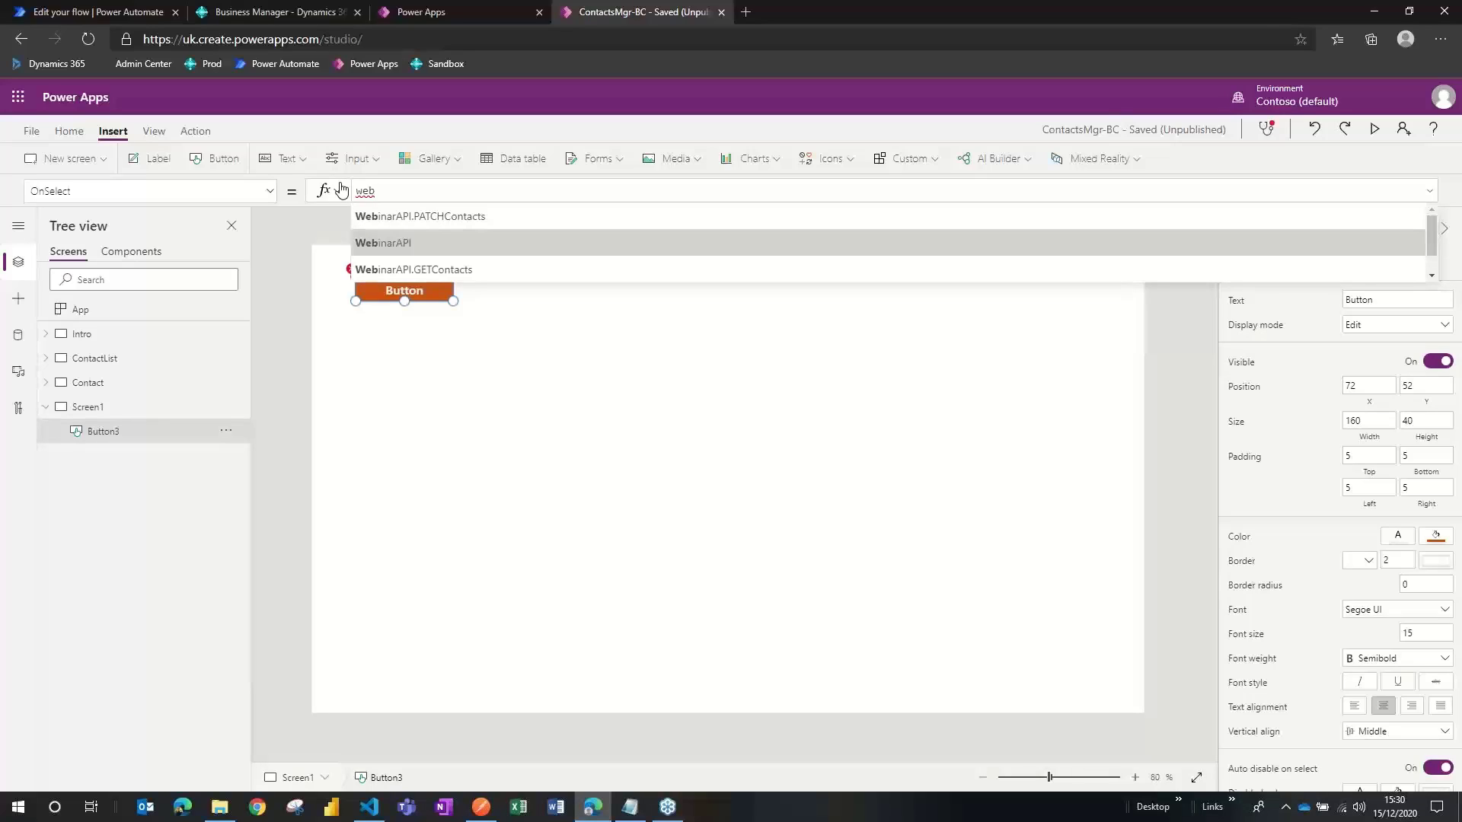
key(Down)
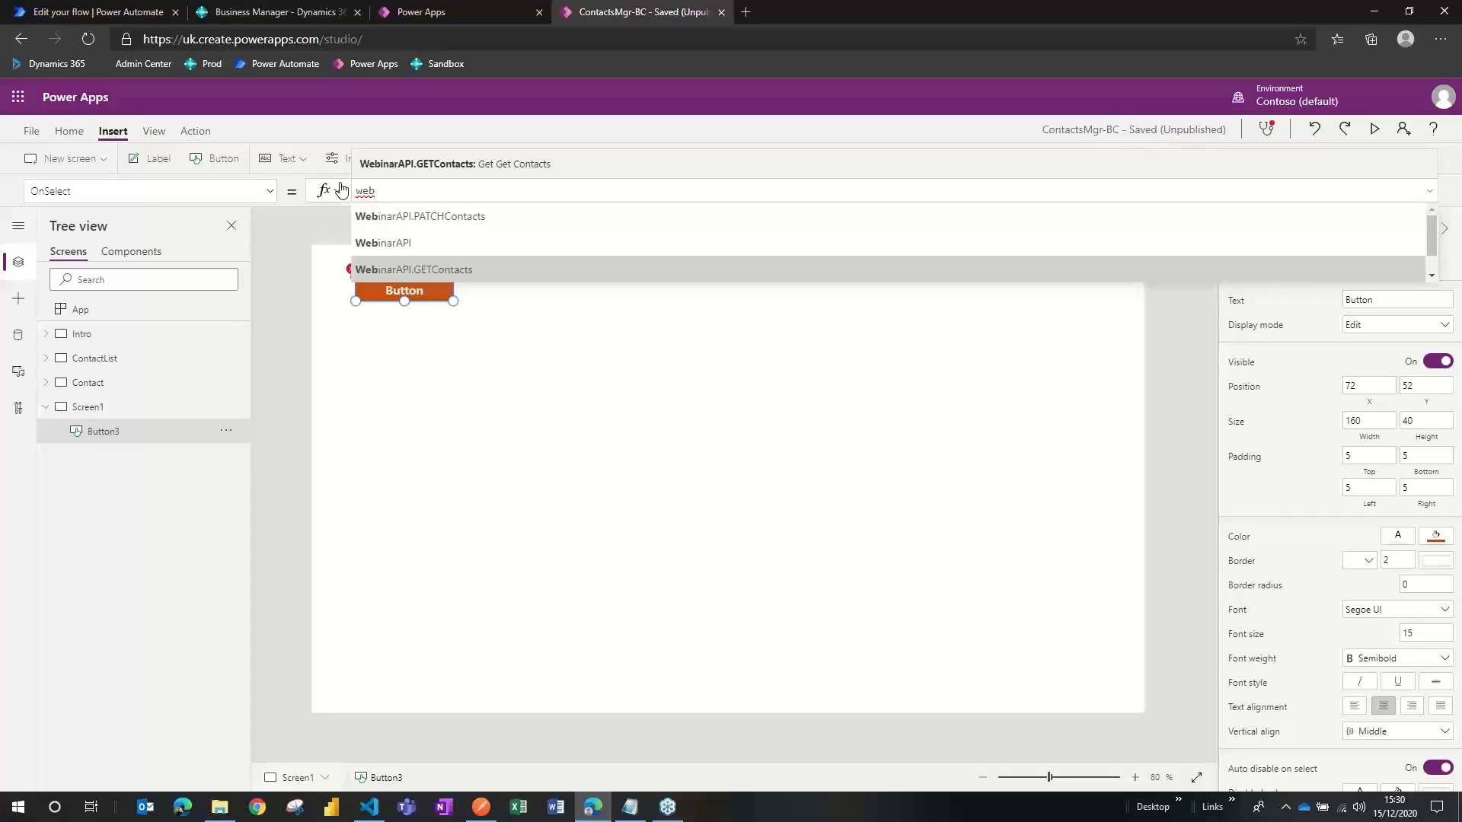
click(463, 270)
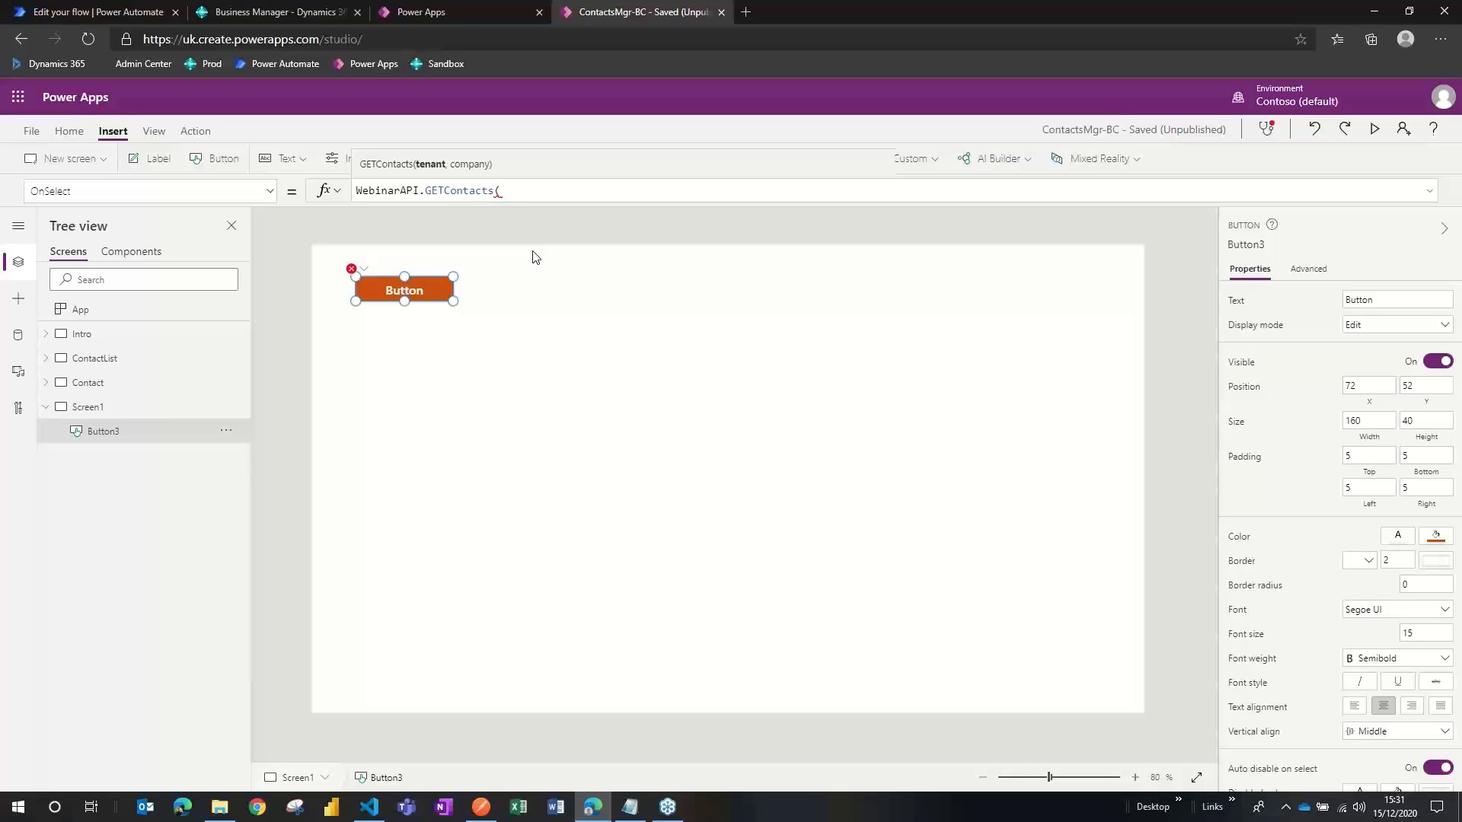
Fill in TenantID and CompanyID as the GETContacts arguments
text(ten)
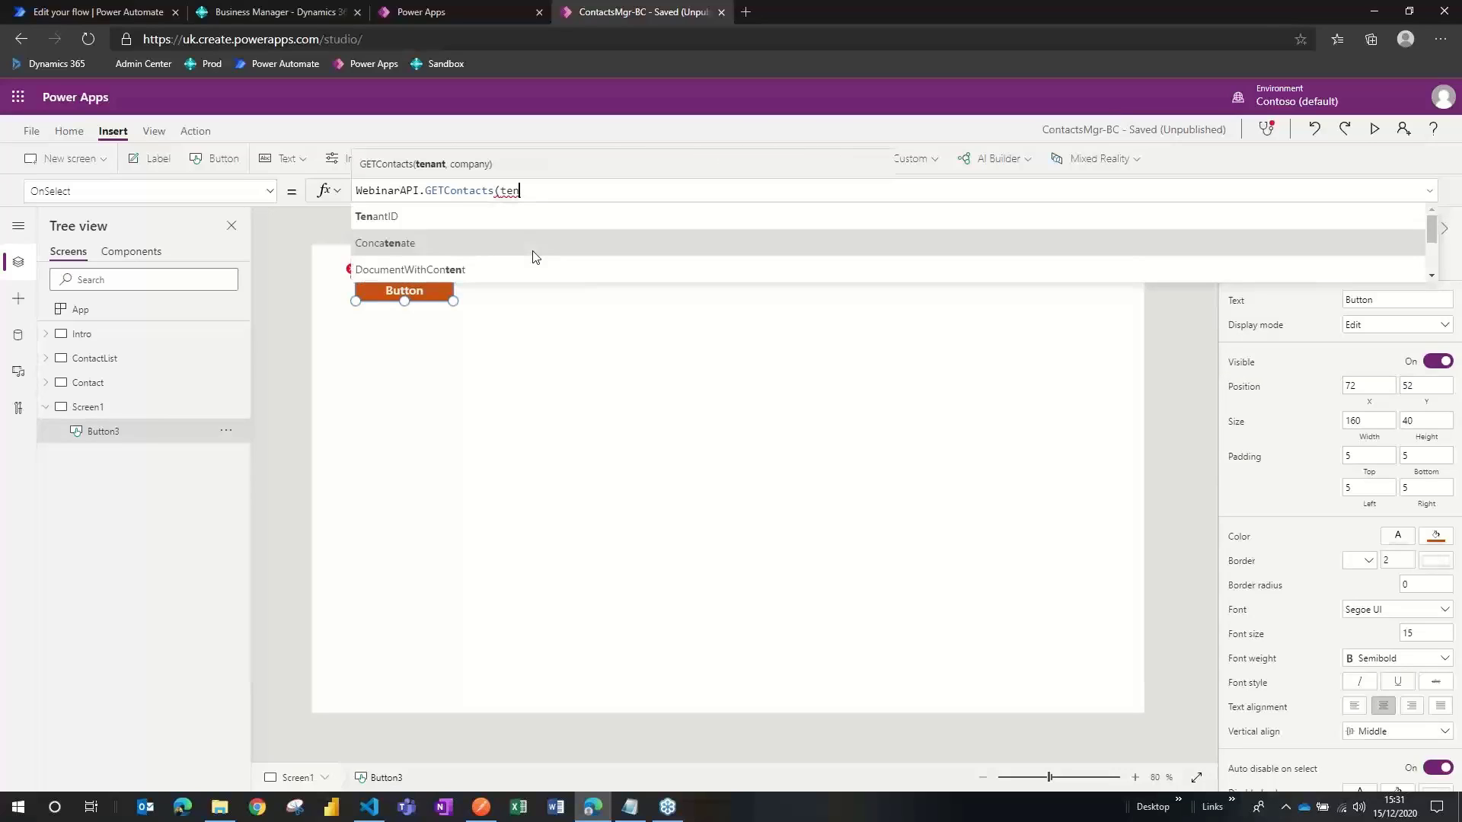
click(474, 219)
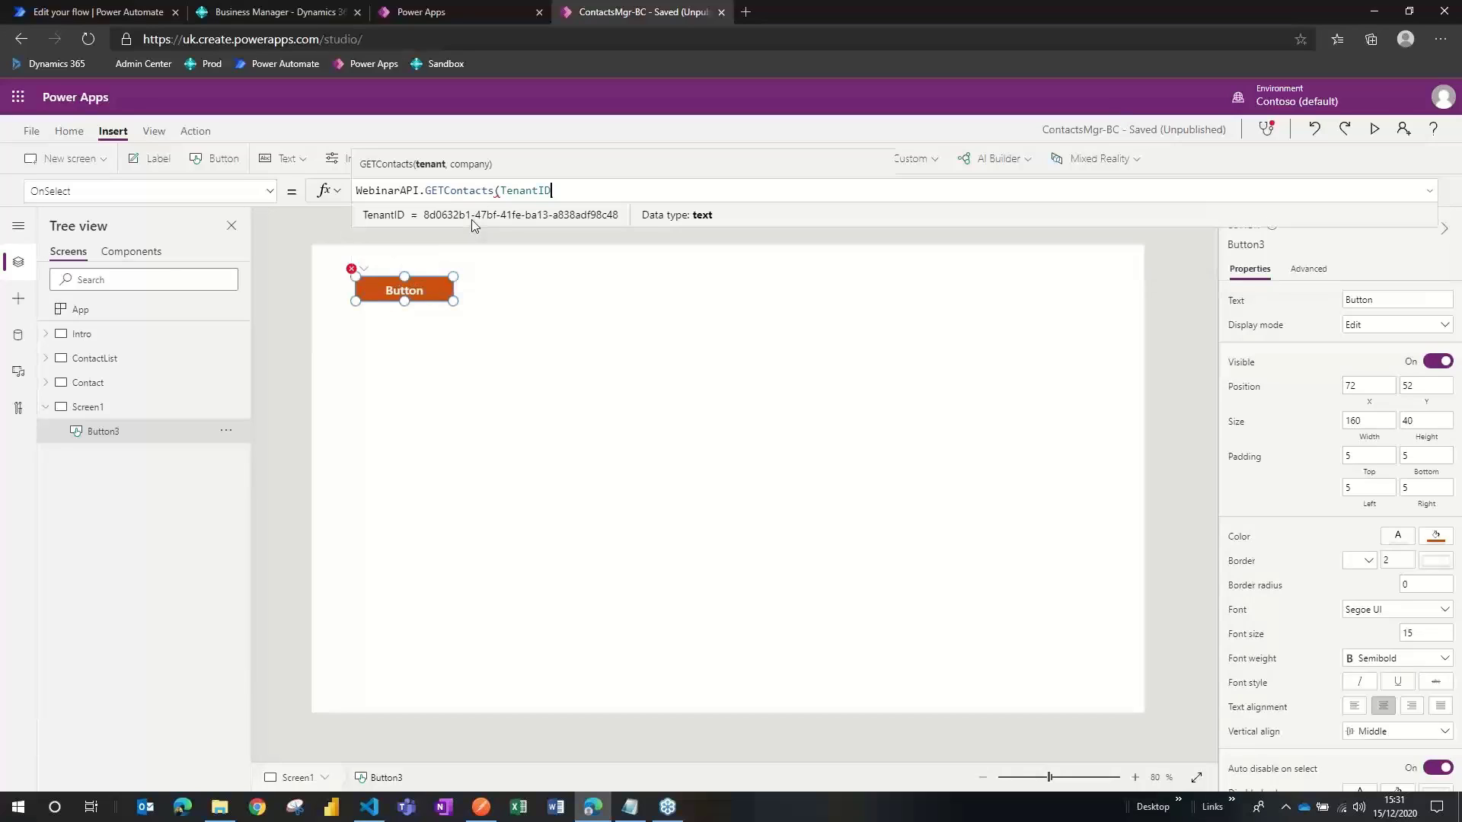
text(,)
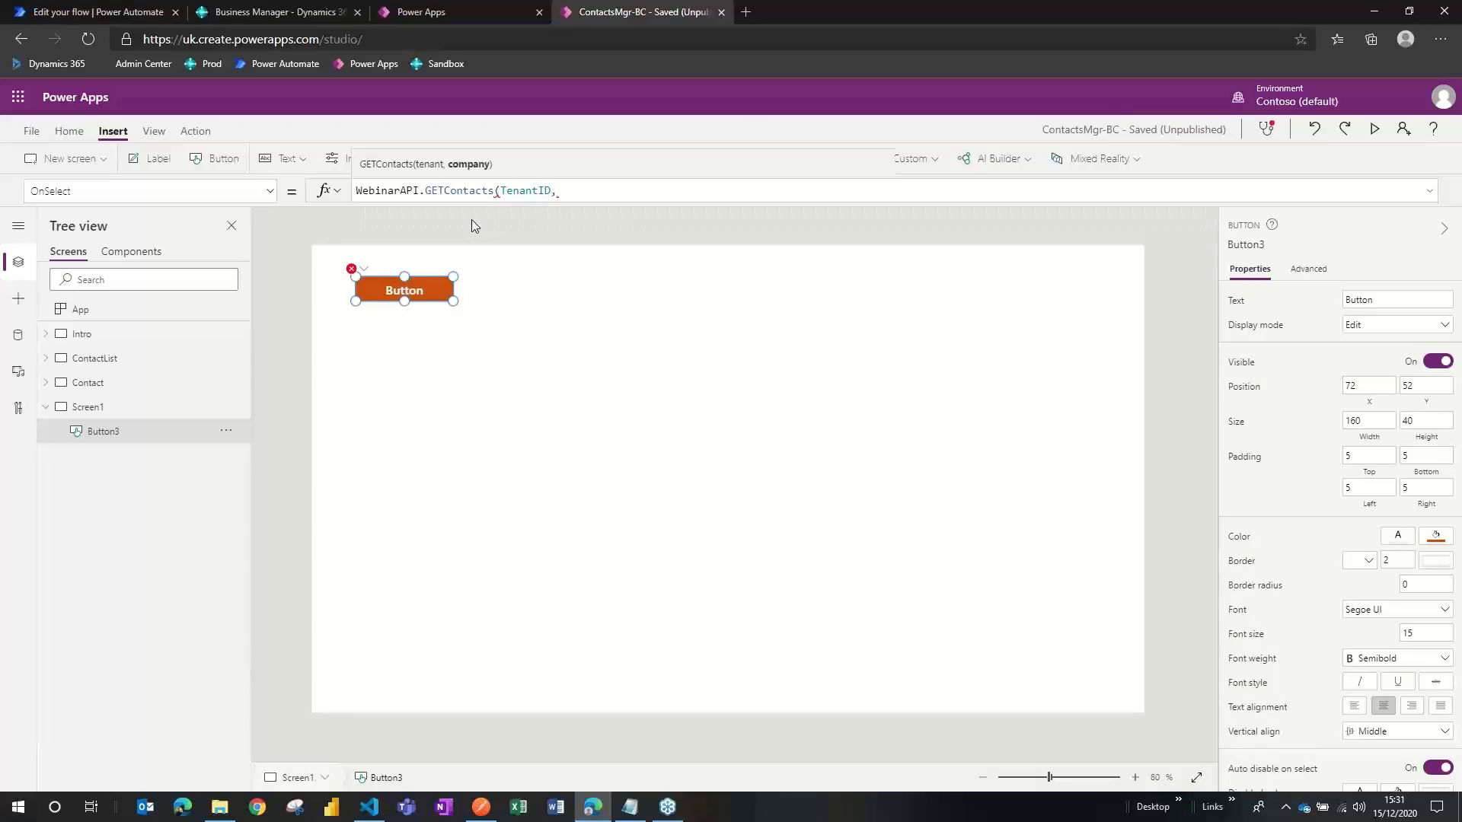
text(Compa)
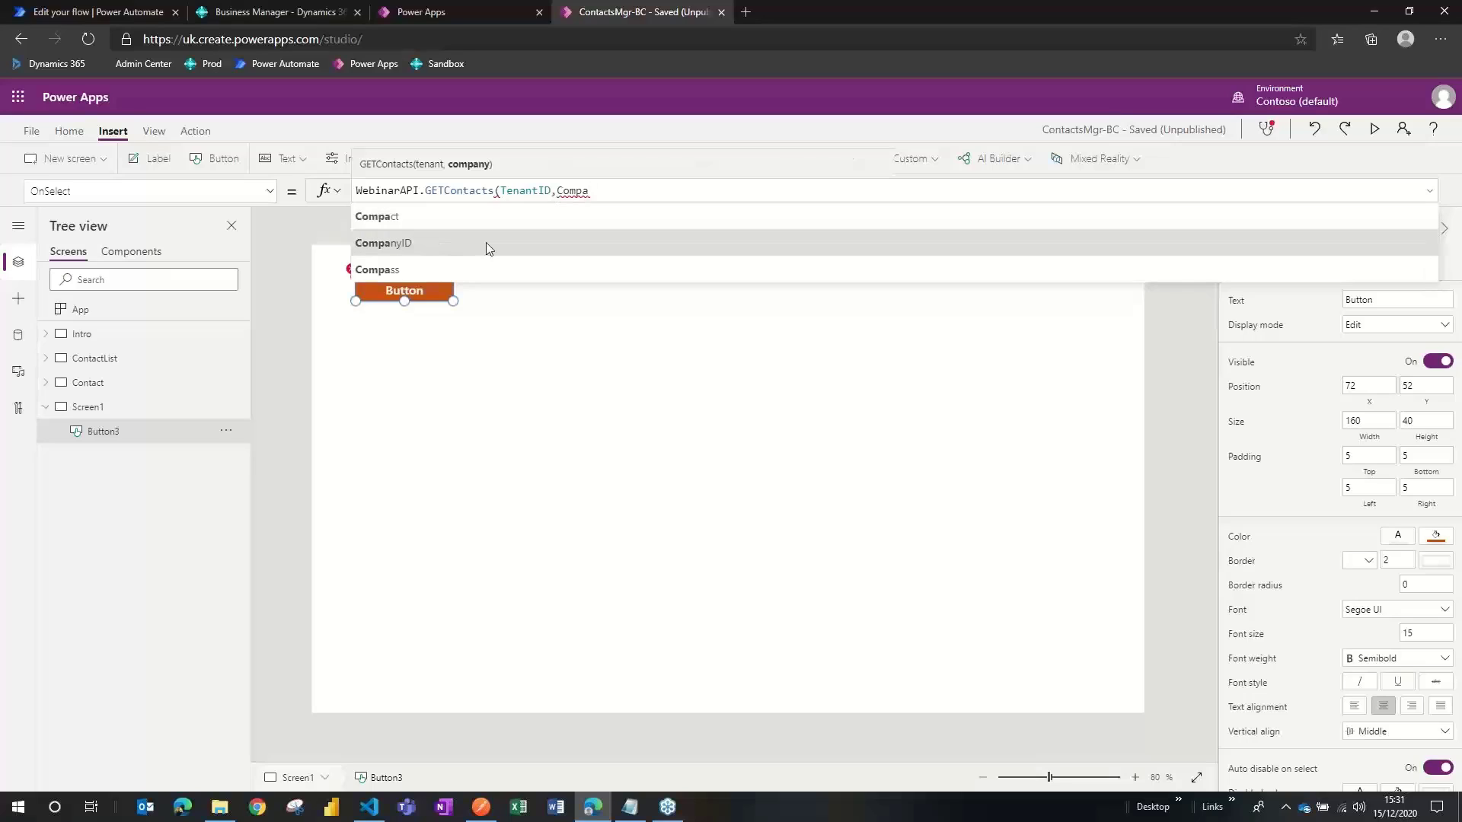
click(486, 243)
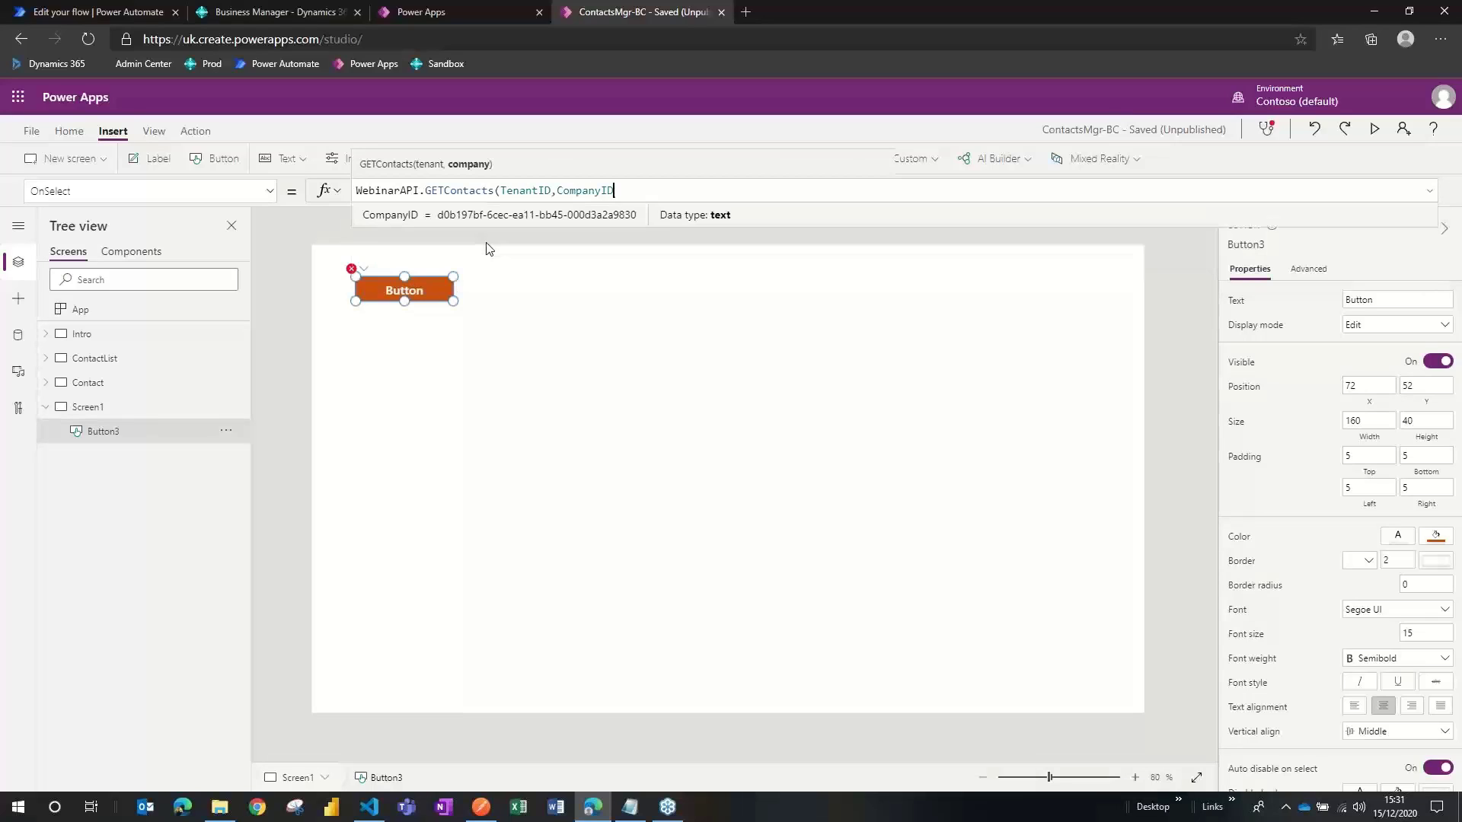